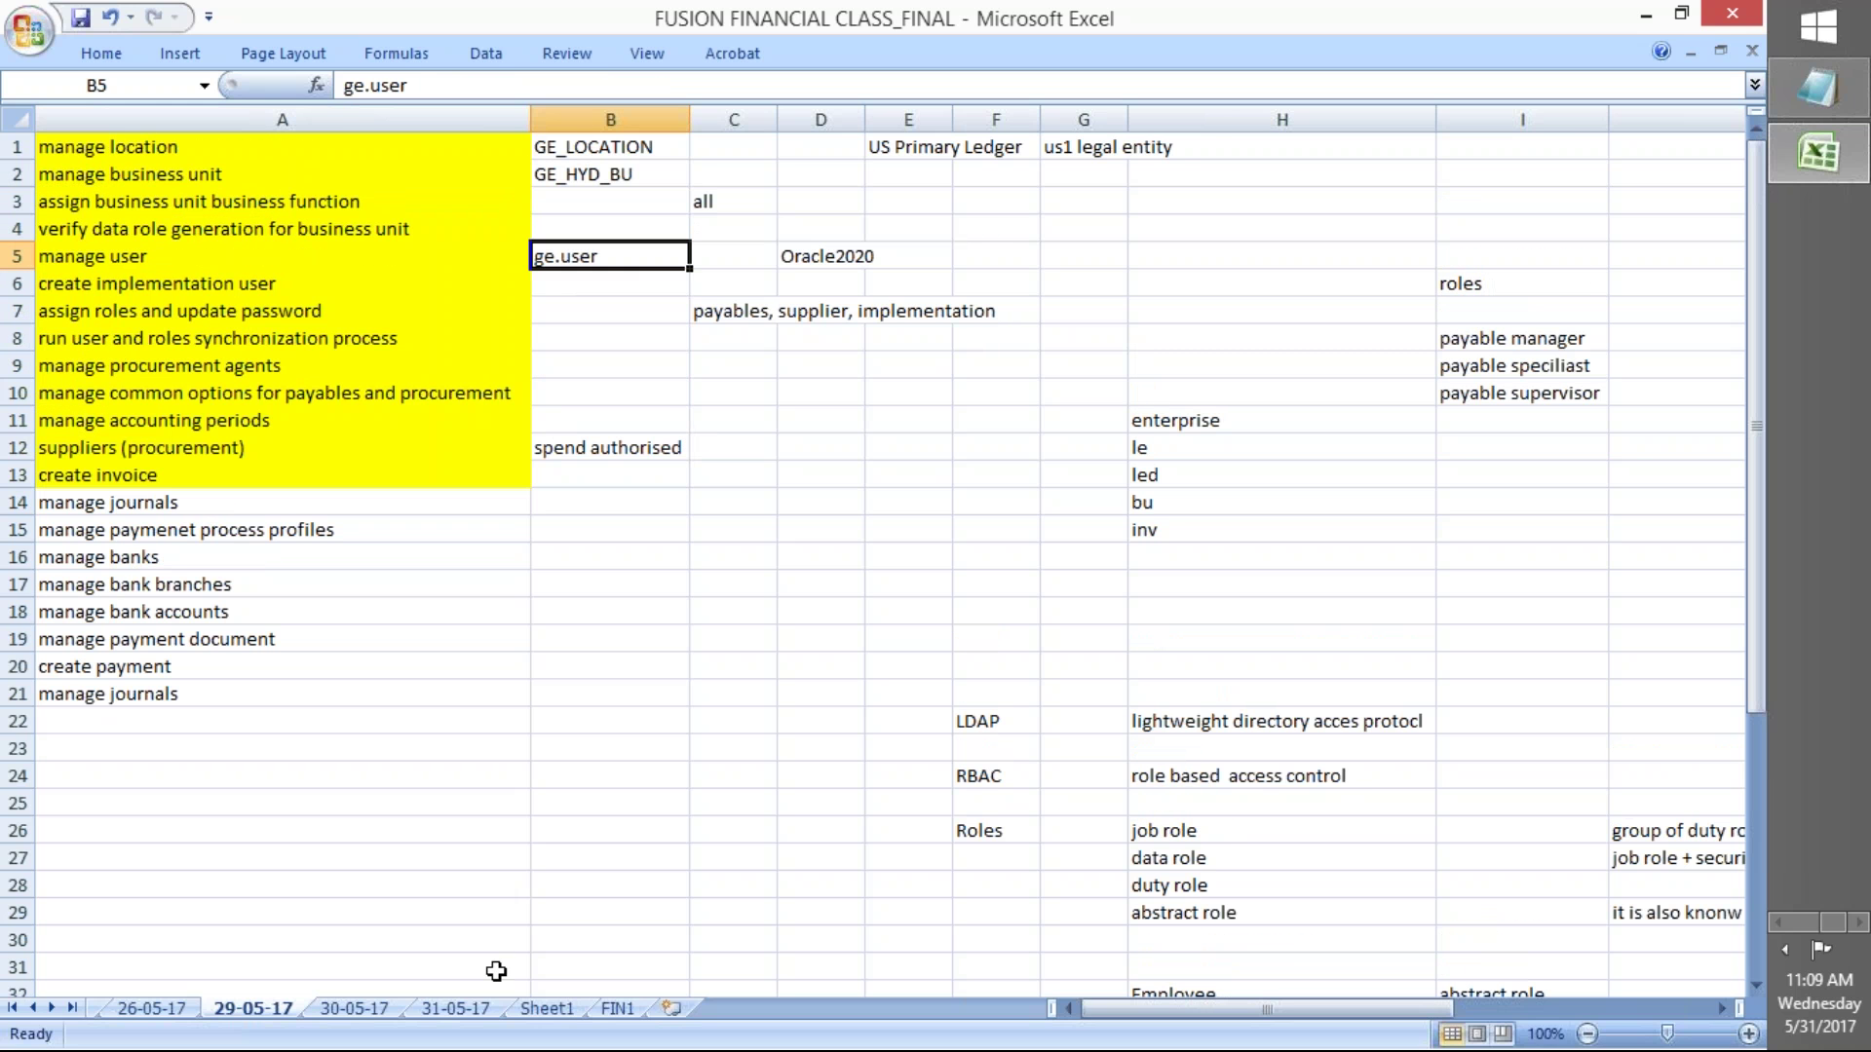
Scroll the 29-05-17 notes, show the desktop, and bring Chrome's Oracle sign-in page forward.
mouse_move(1391, 1009)
left_mouse_down()
mouse_move(1549, 1014)
mouse_move(1549, 1040)
mouse_move(1403, 1042)
left_mouse_up()
left_click_drag(1432, 1011, 1525, 1011)
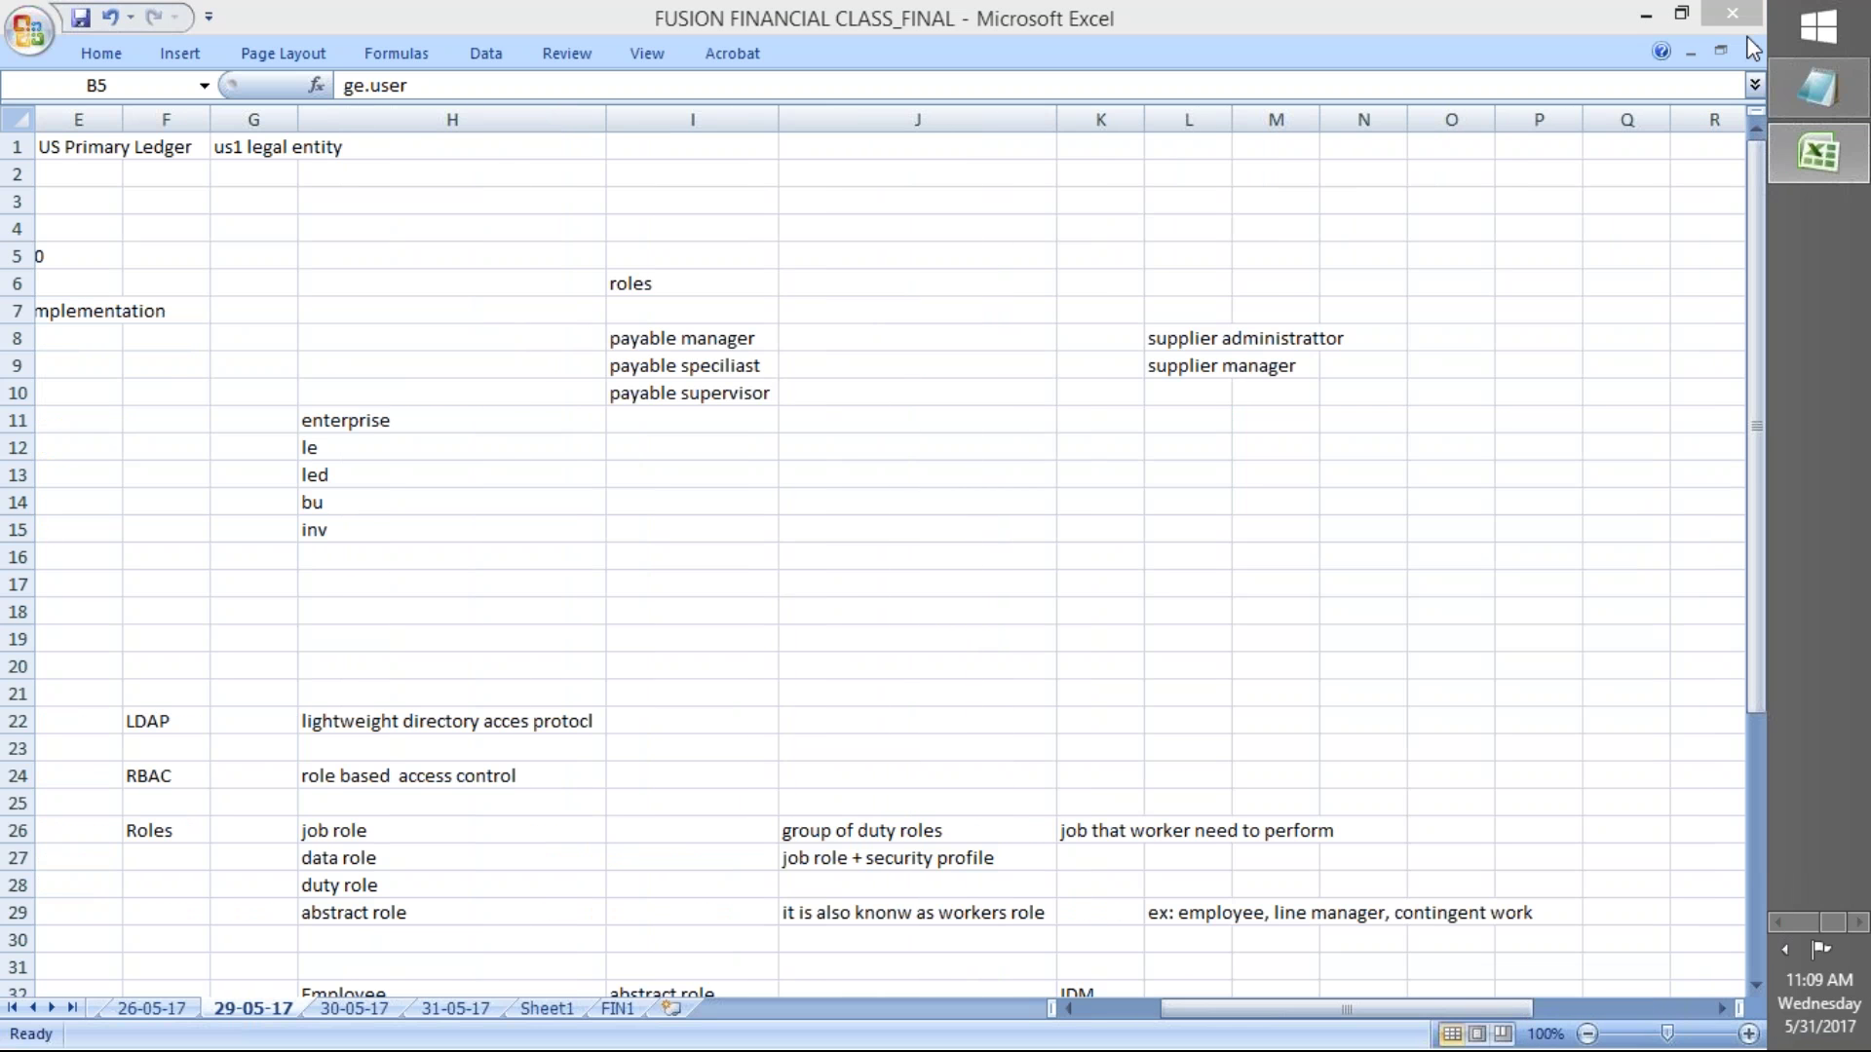
right_click(1826, 717)
left_click(1647, 867)
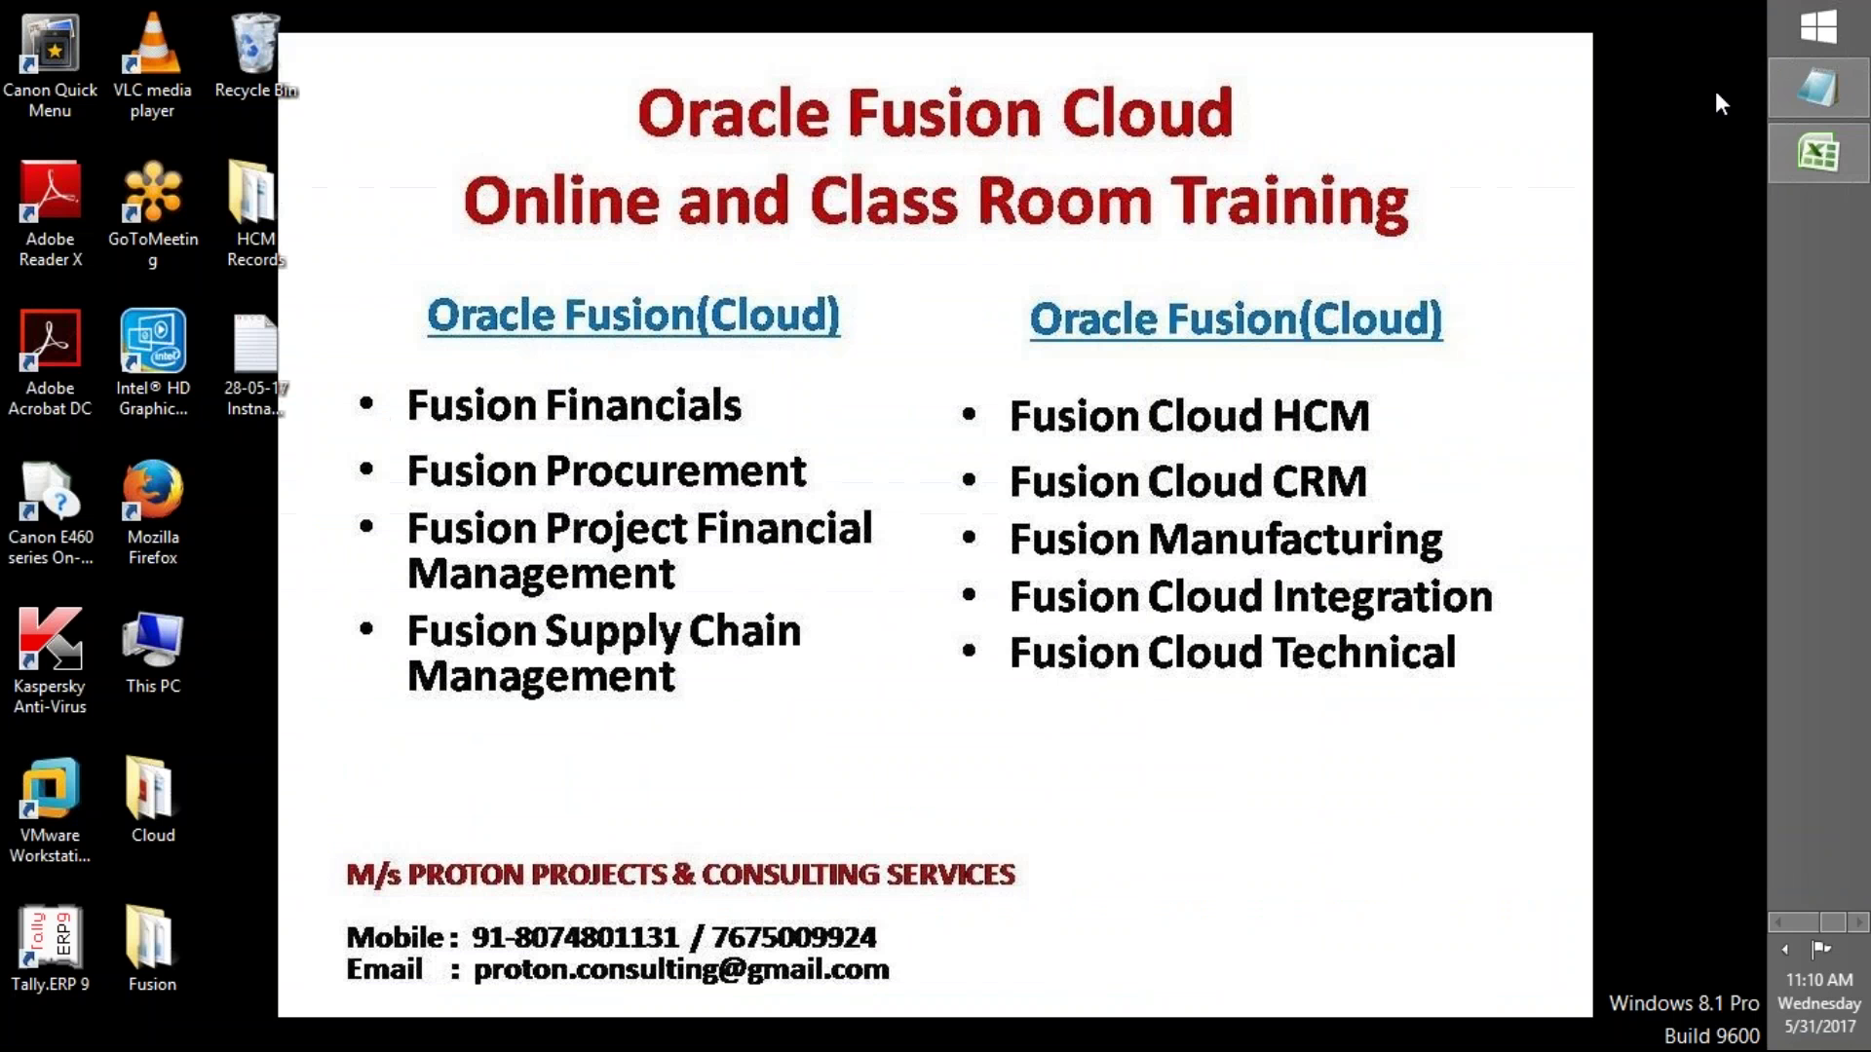
left_click(1780, 920)
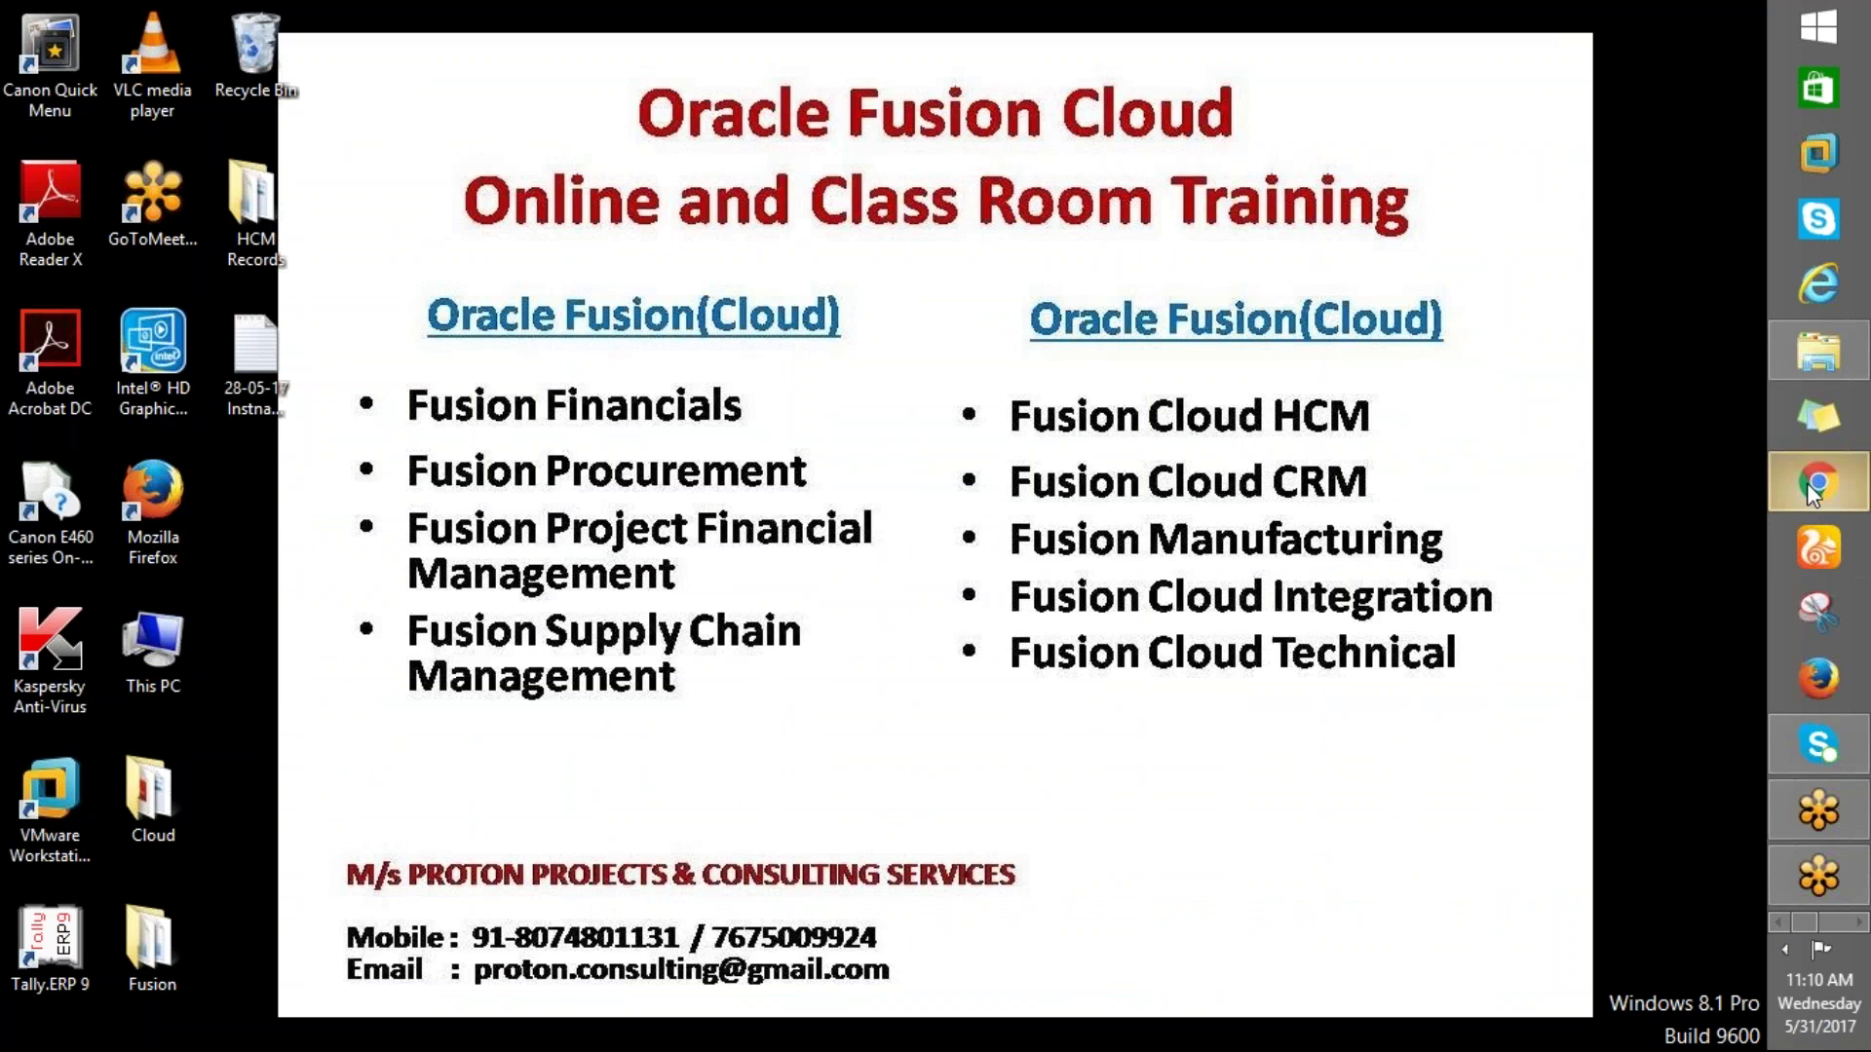
left_click(1818, 483)
Replace the saved password with the account password and sign in to Oracle Applications Cloud.
double_click(745, 778)
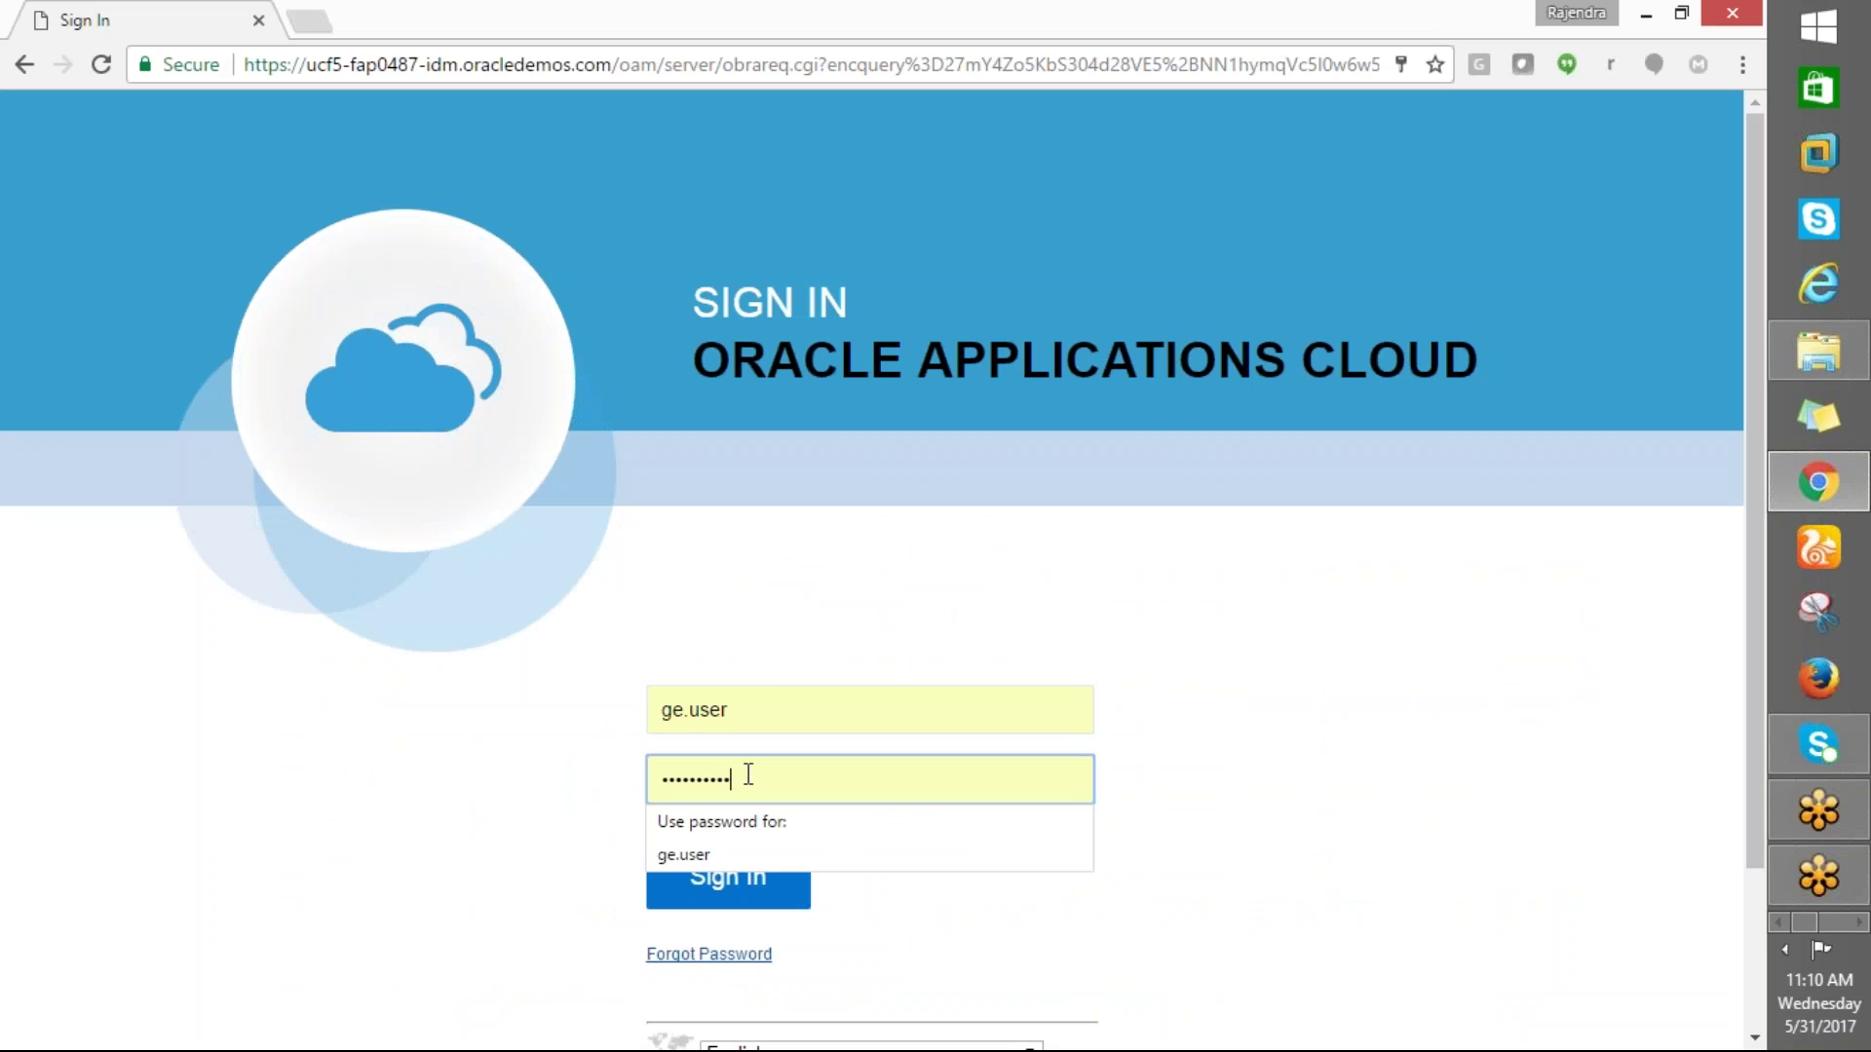
key("BackSpace")
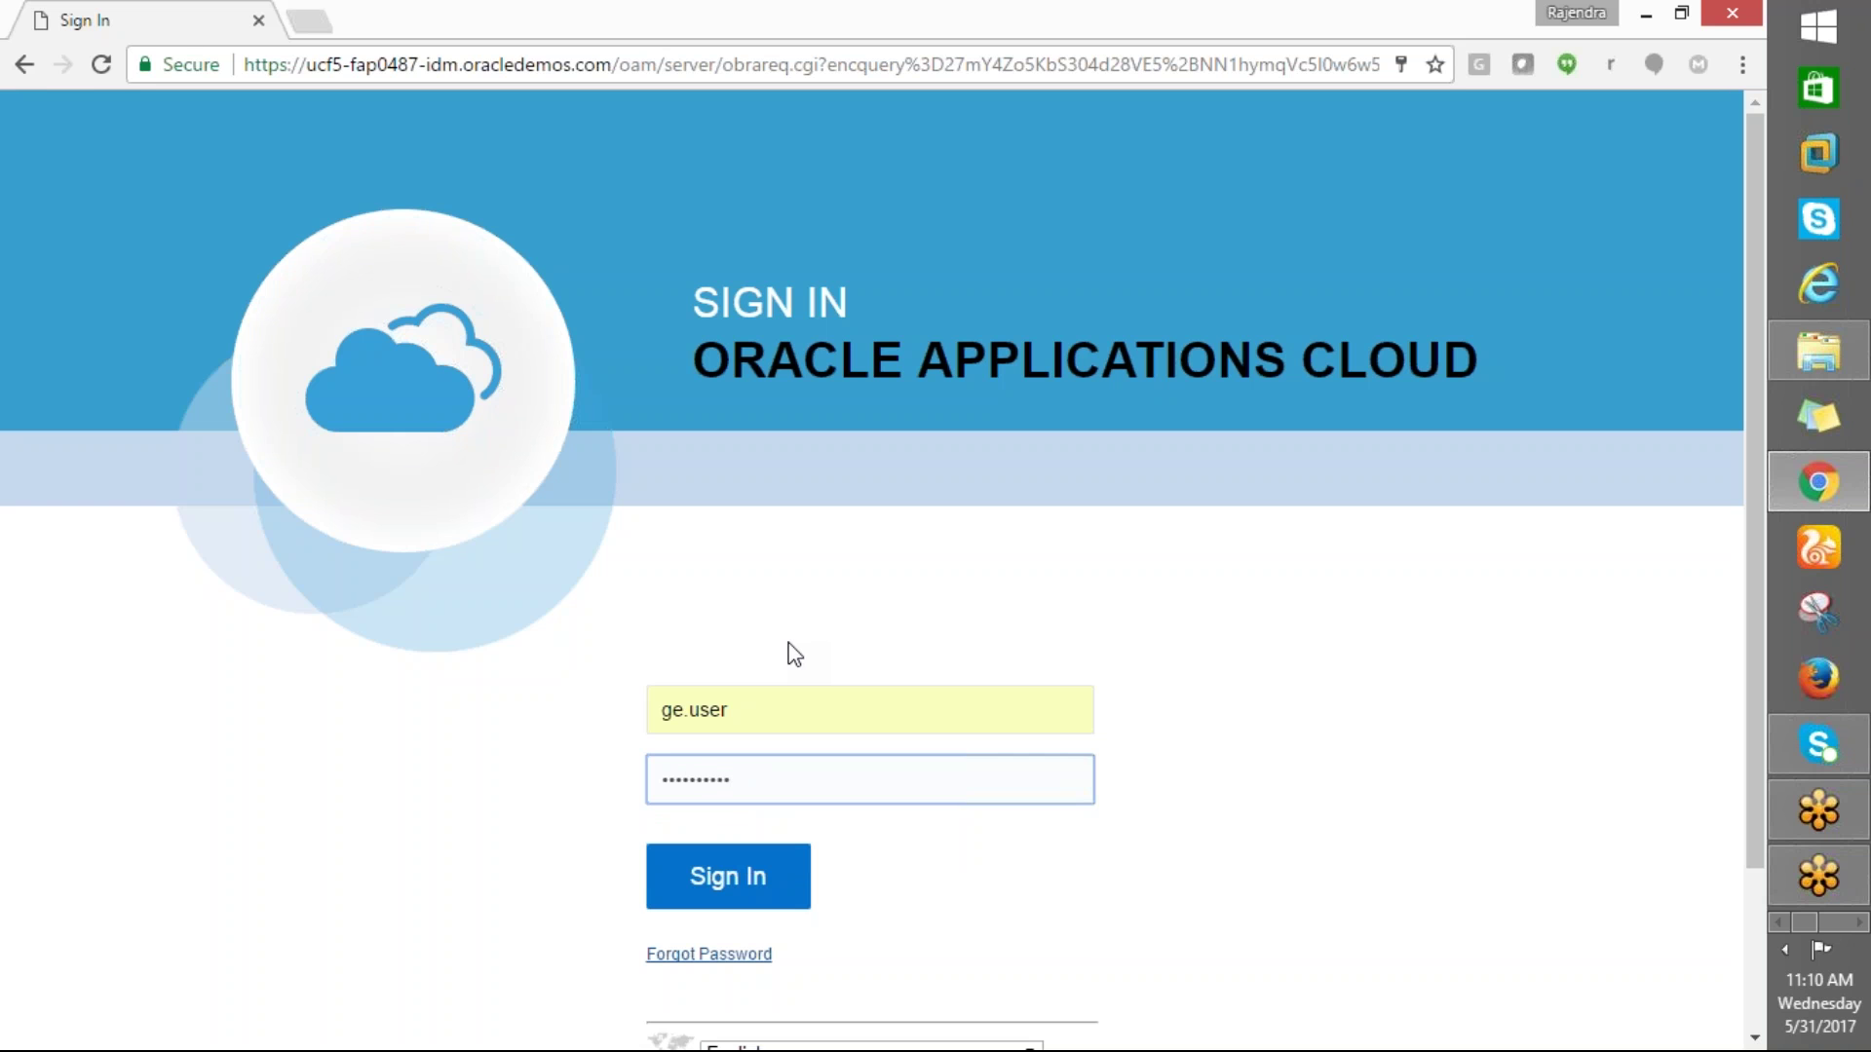
left_click(717, 878)
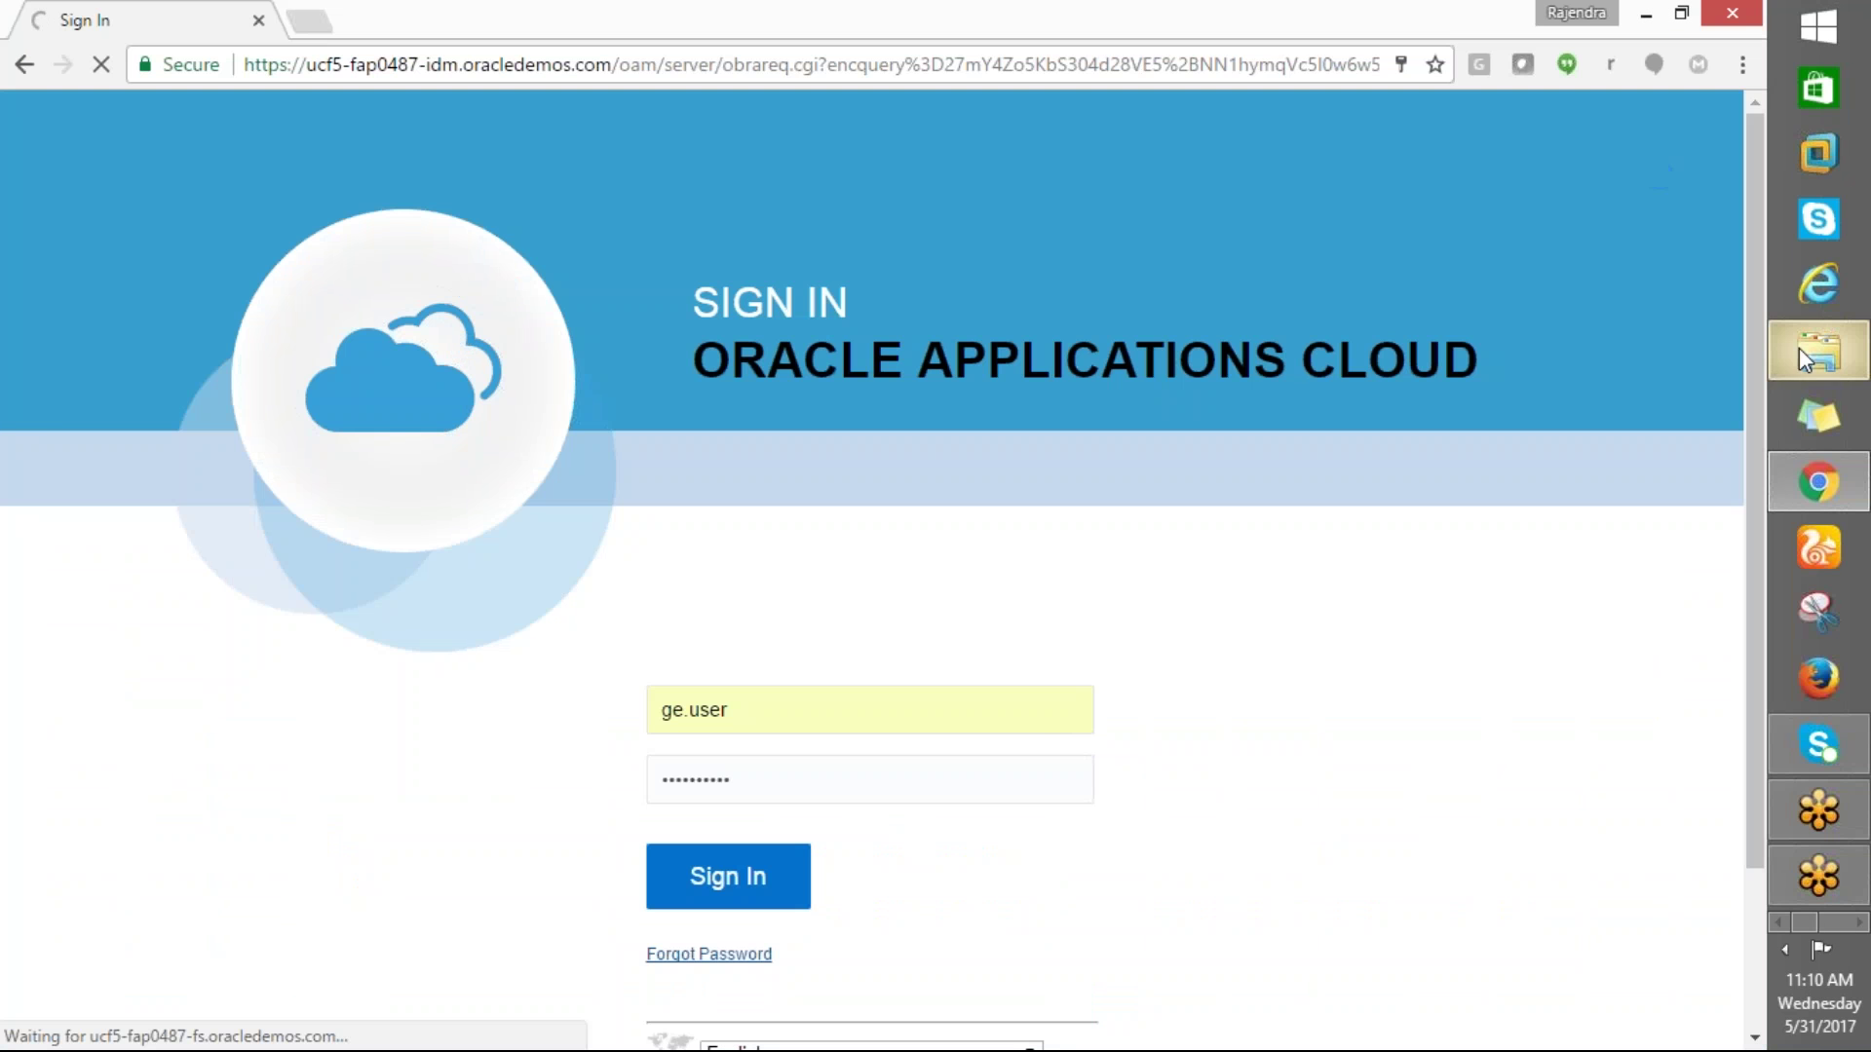
Check the manage transaction types note on the 30-05-17 Excel sheet, then return to the browser.
left_click(1858, 923)
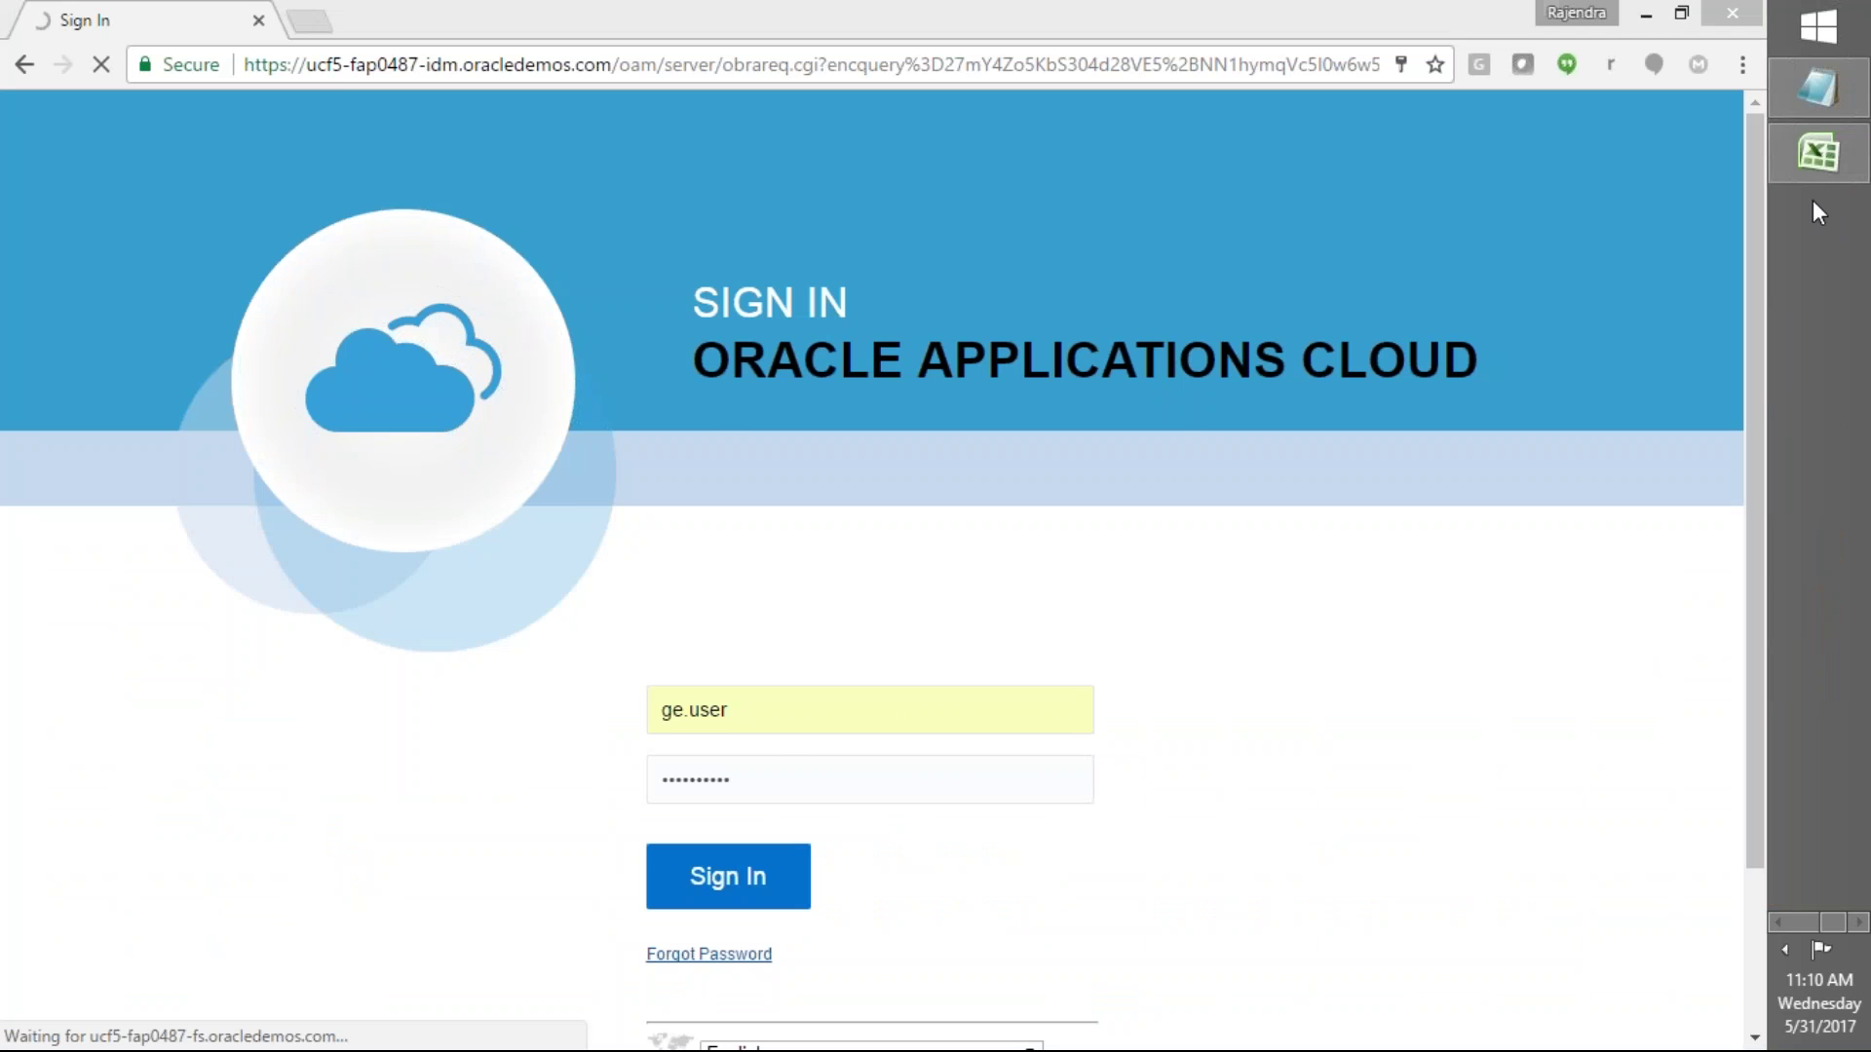
left_click(1818, 161)
left_click(352, 1009)
left_click(161, 414)
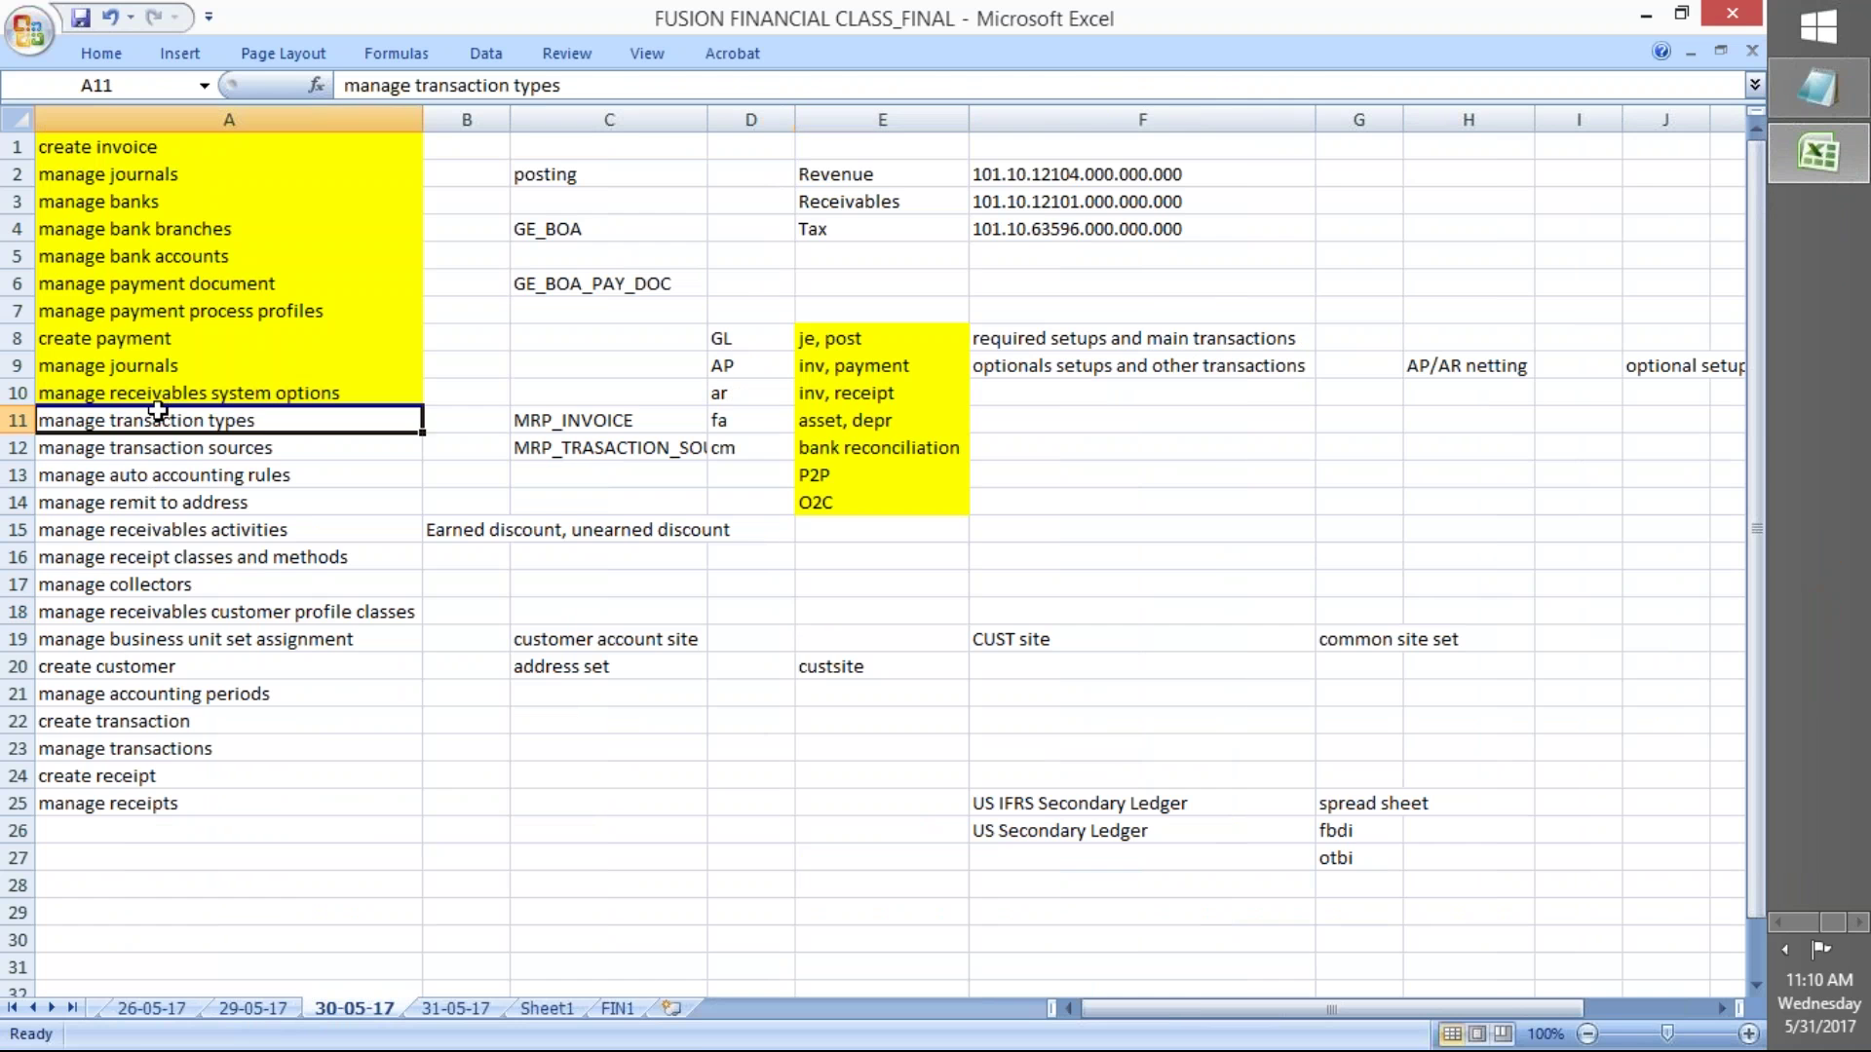
key("alt+Tab")
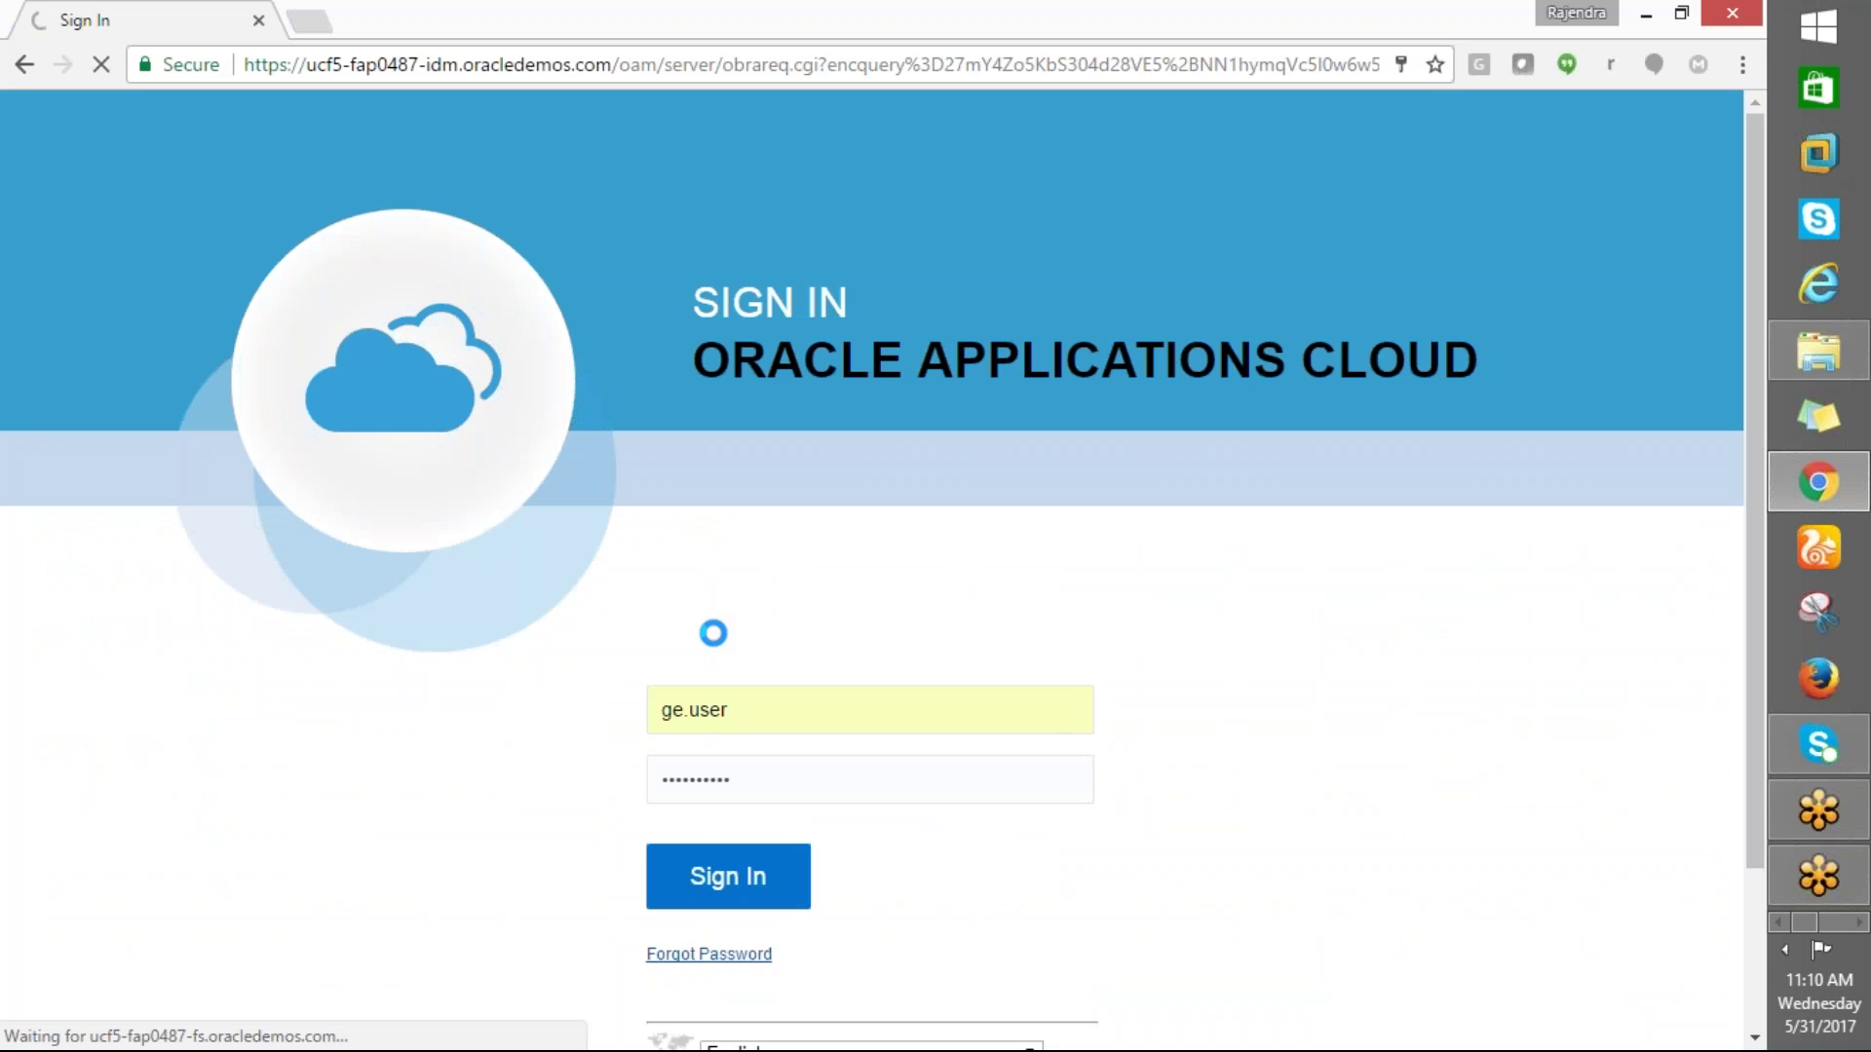
left_click(1789, 930)
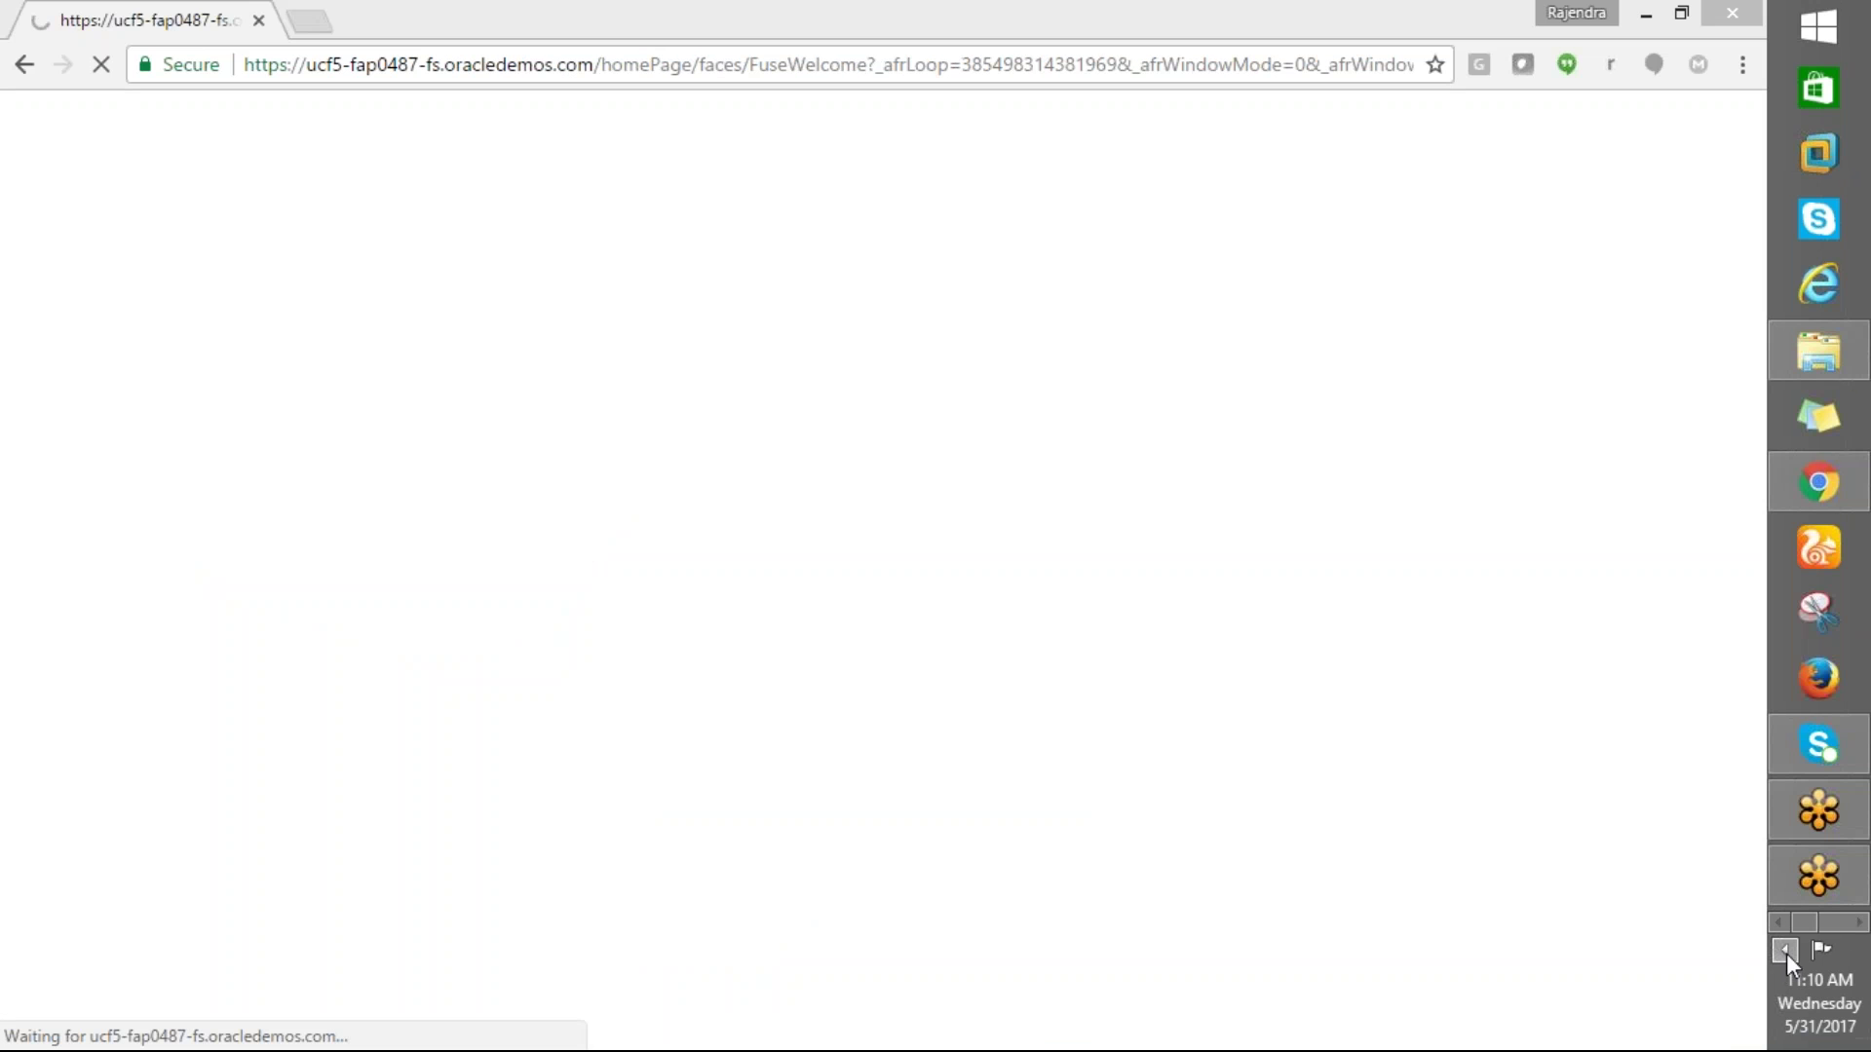
left_click(1785, 950)
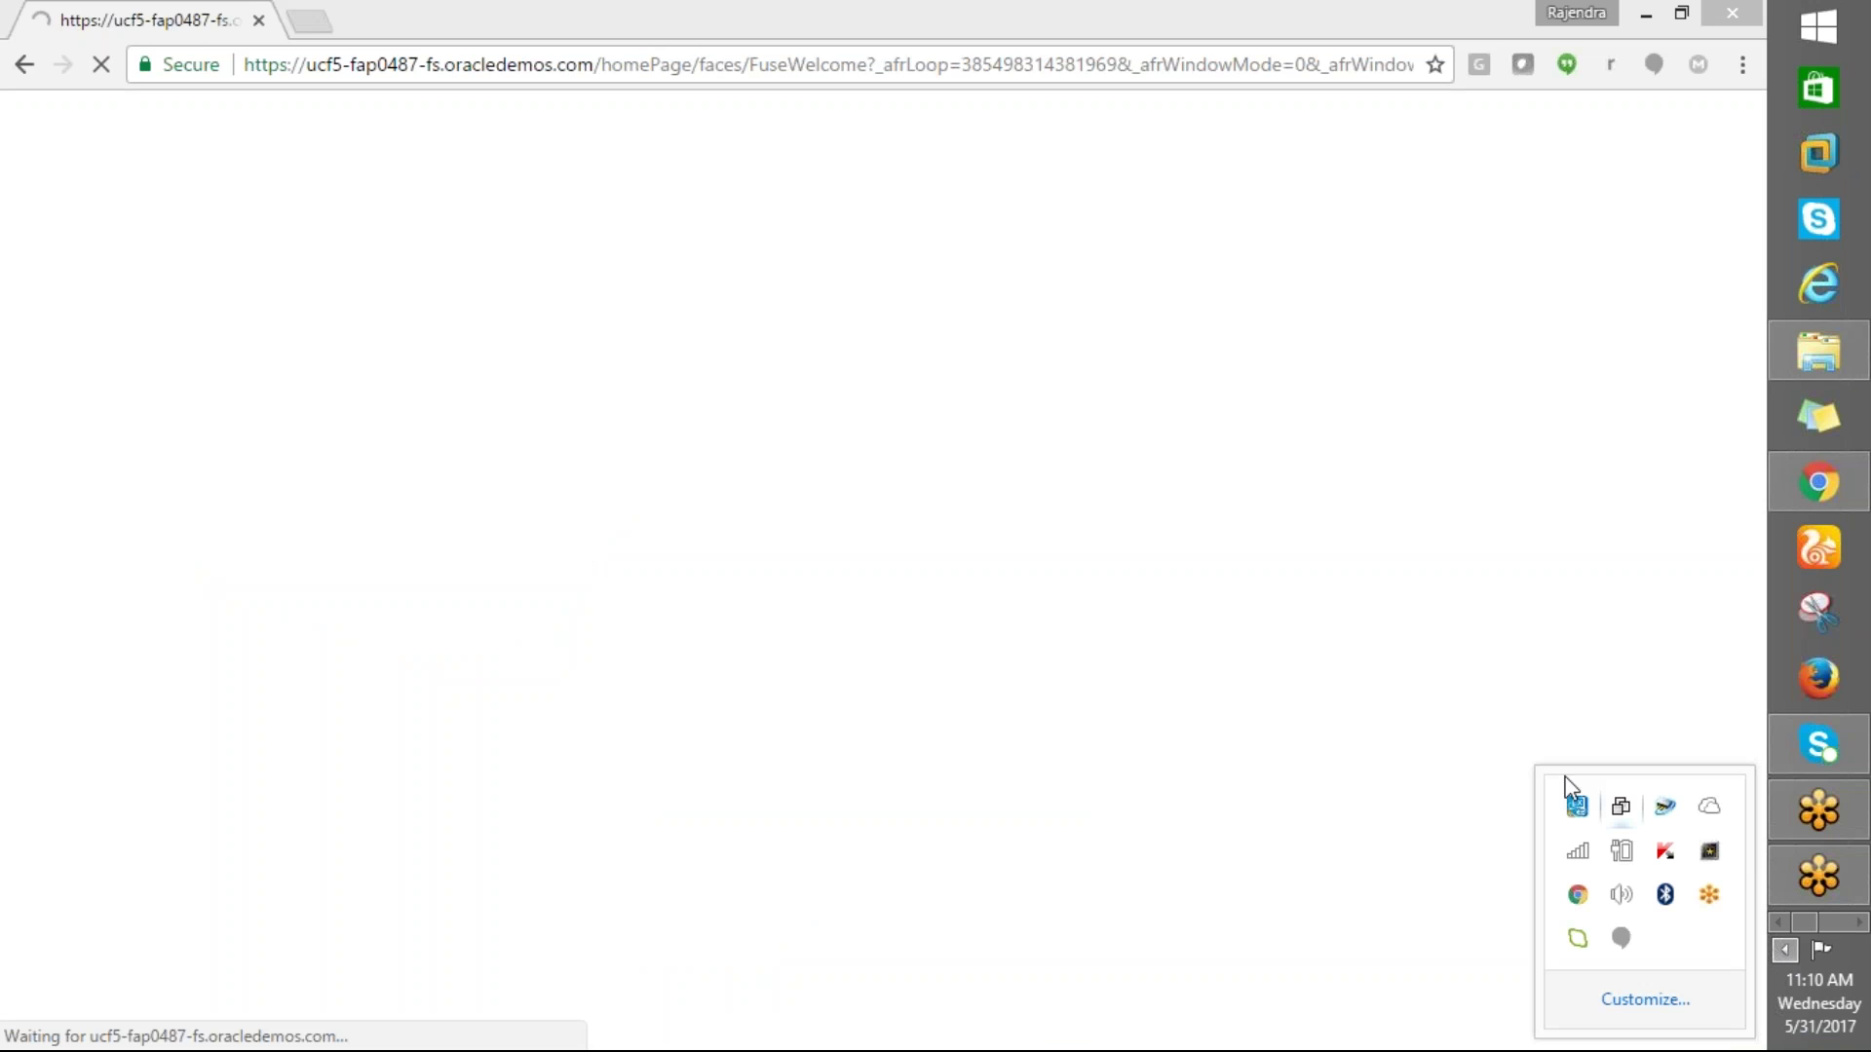
left_click(1360, 619)
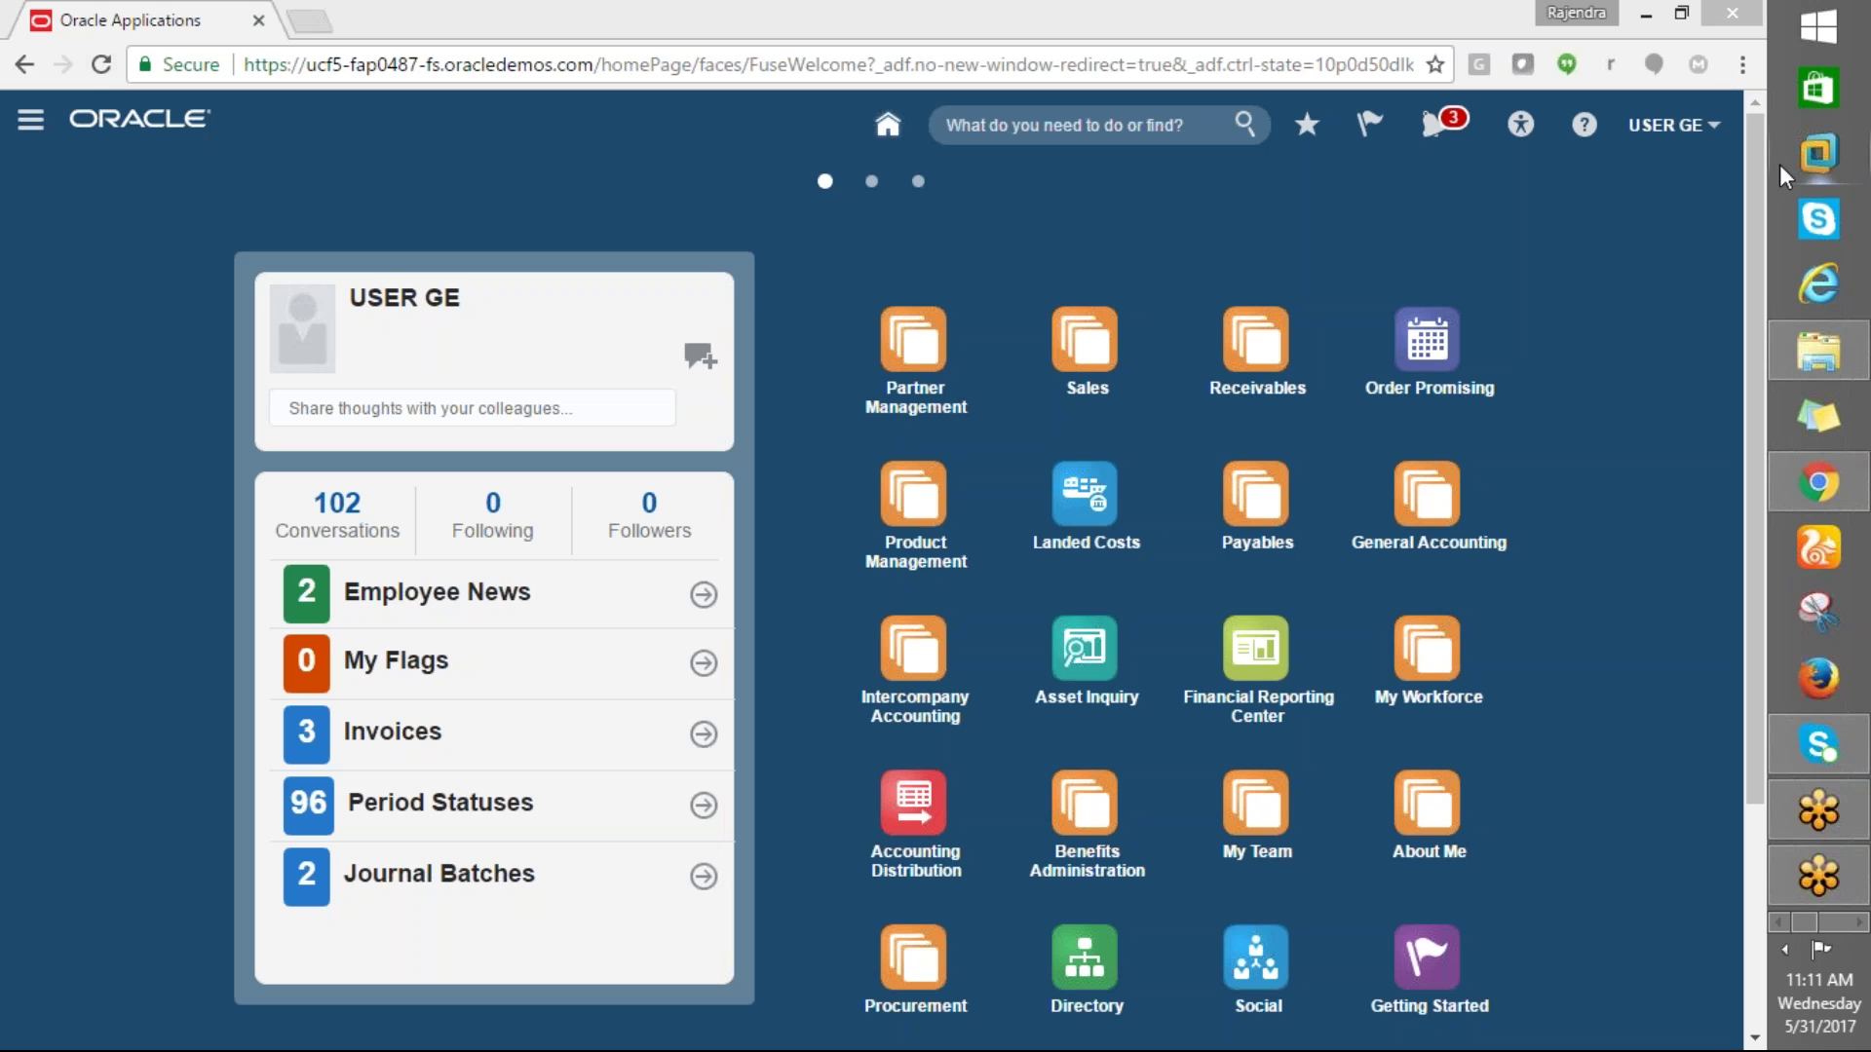
Copy the manage transaction types note from Excel and return to the Oracle home page.
left_click(1818, 483)
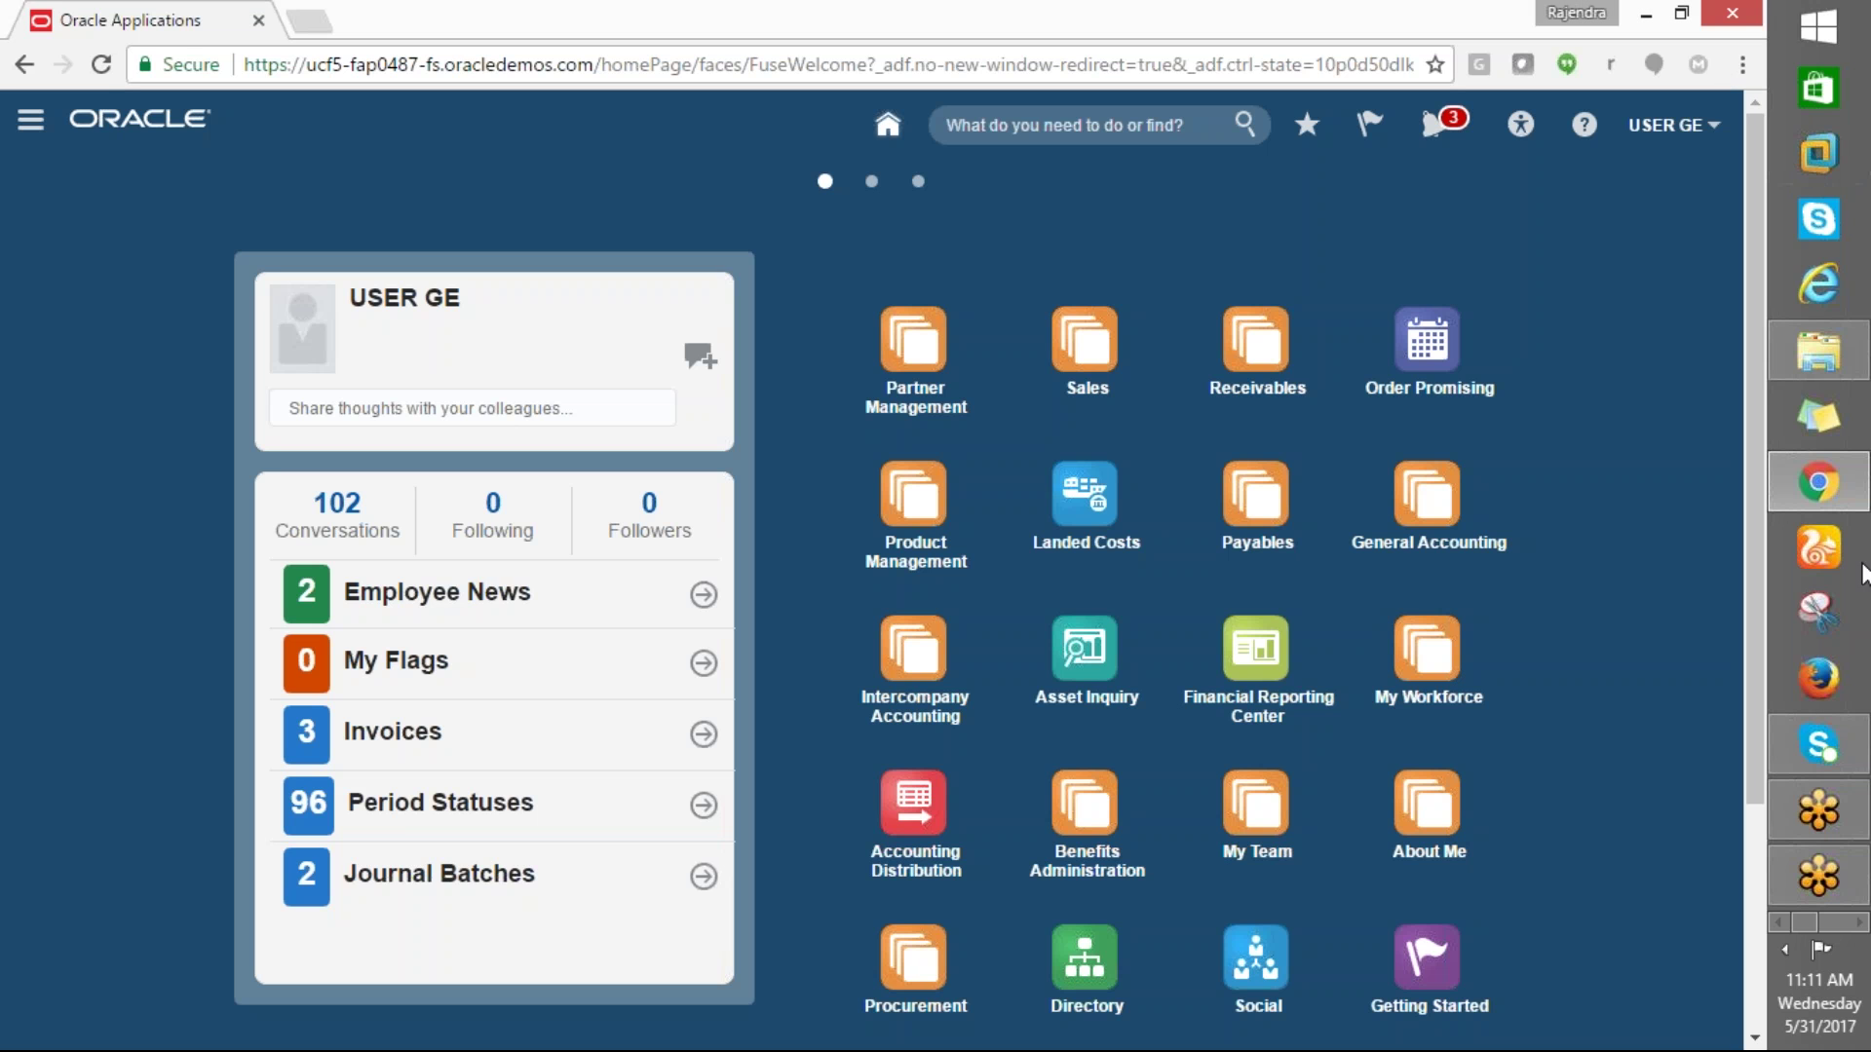
left_click(1803, 173)
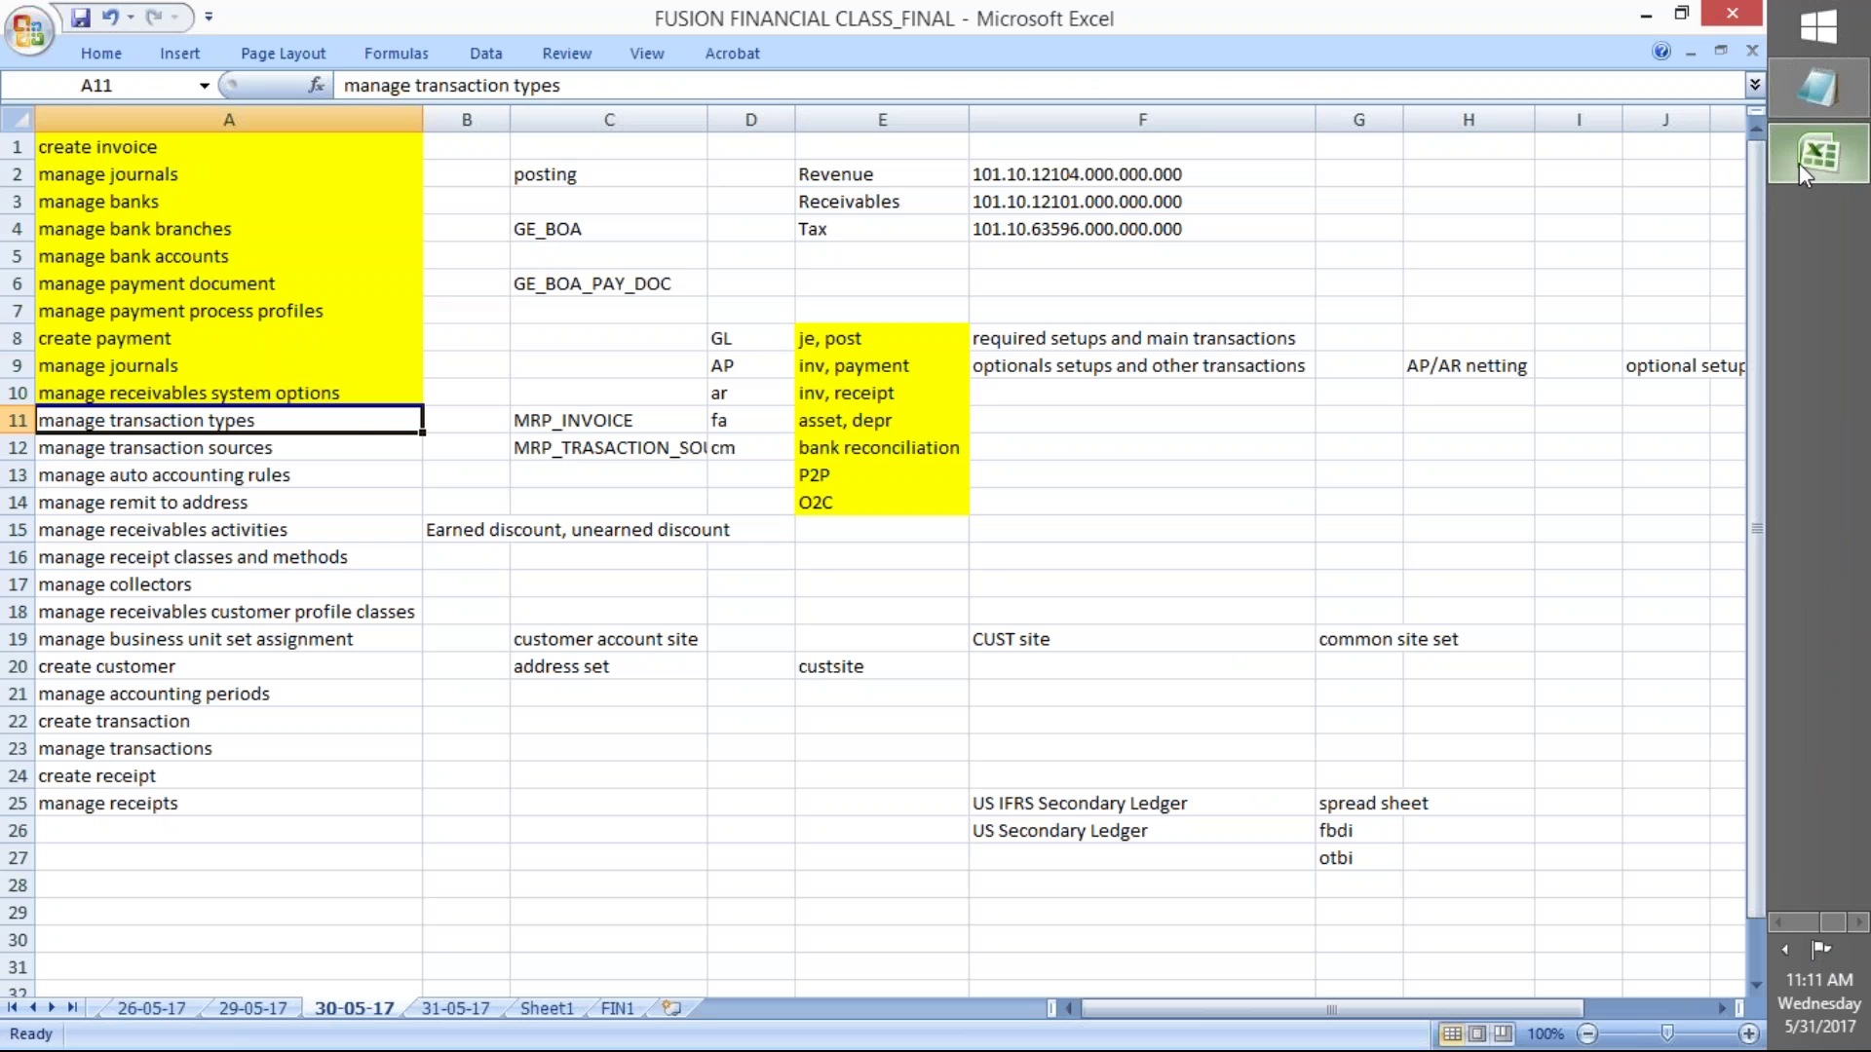
key("ctrl+c")
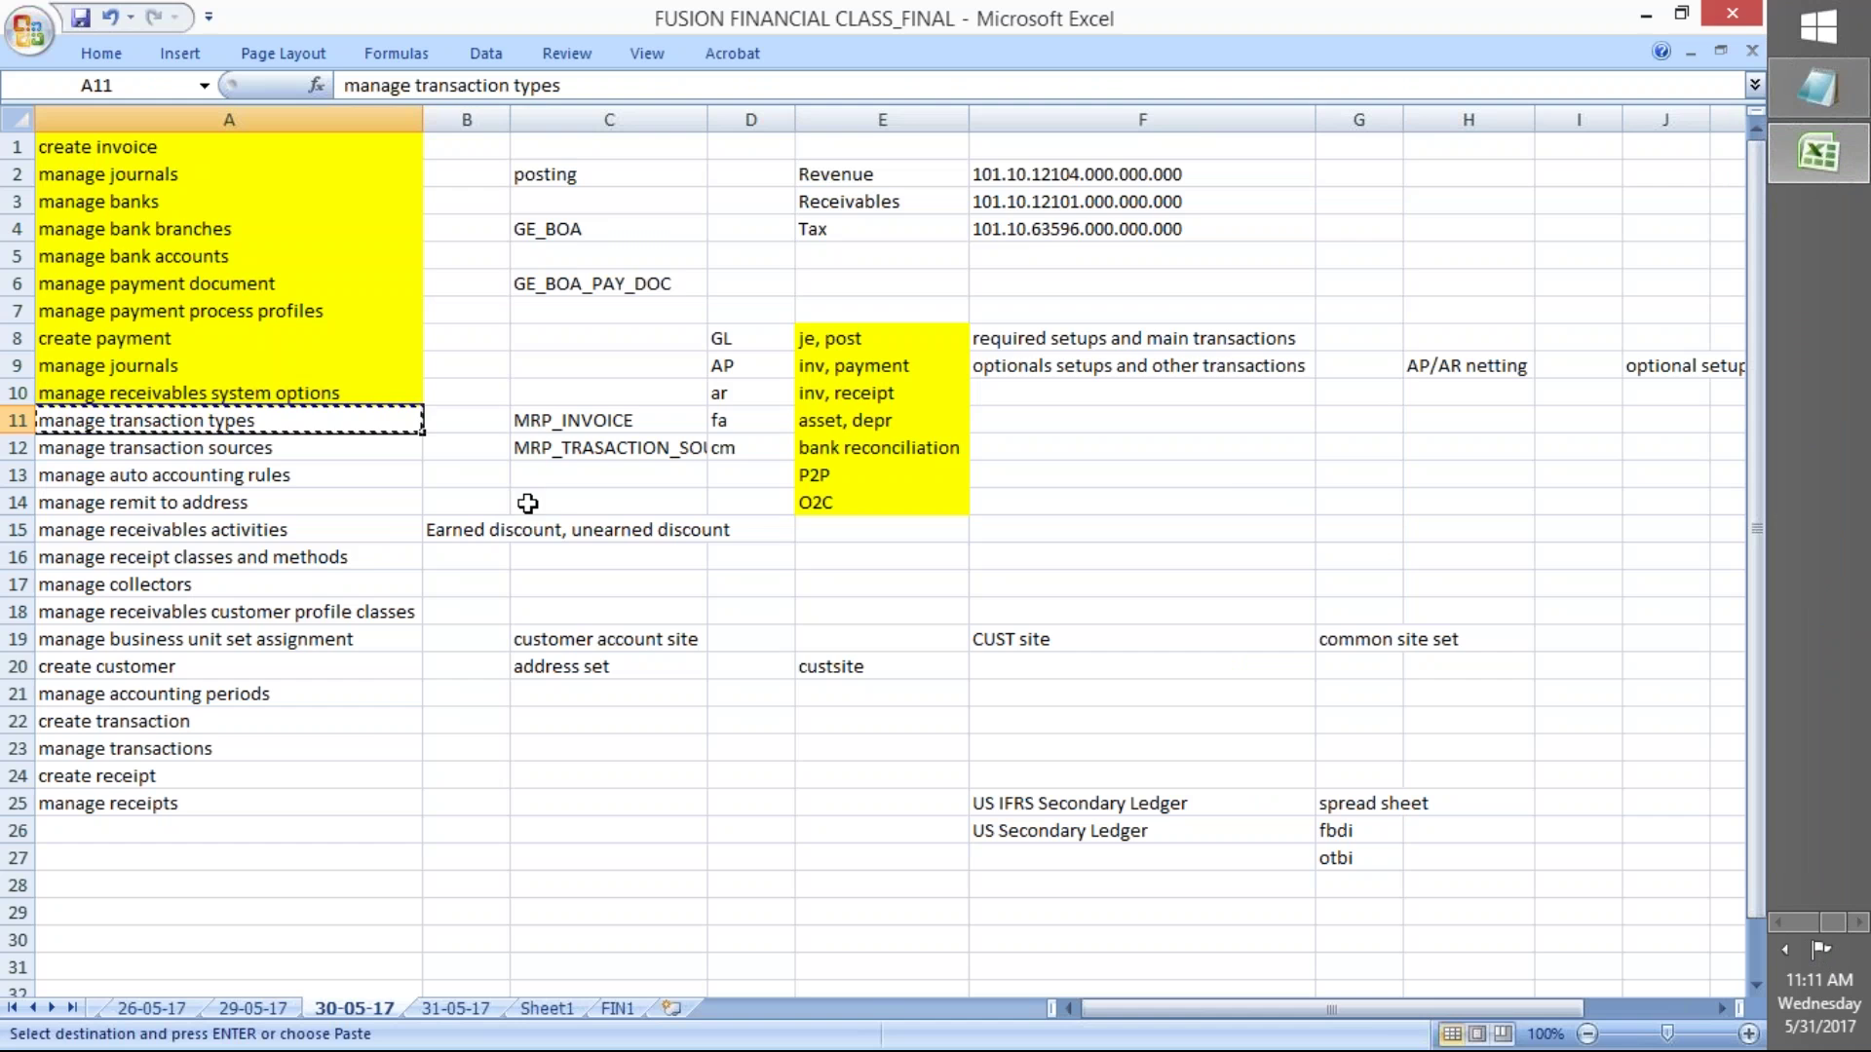
key("alt+Tab")
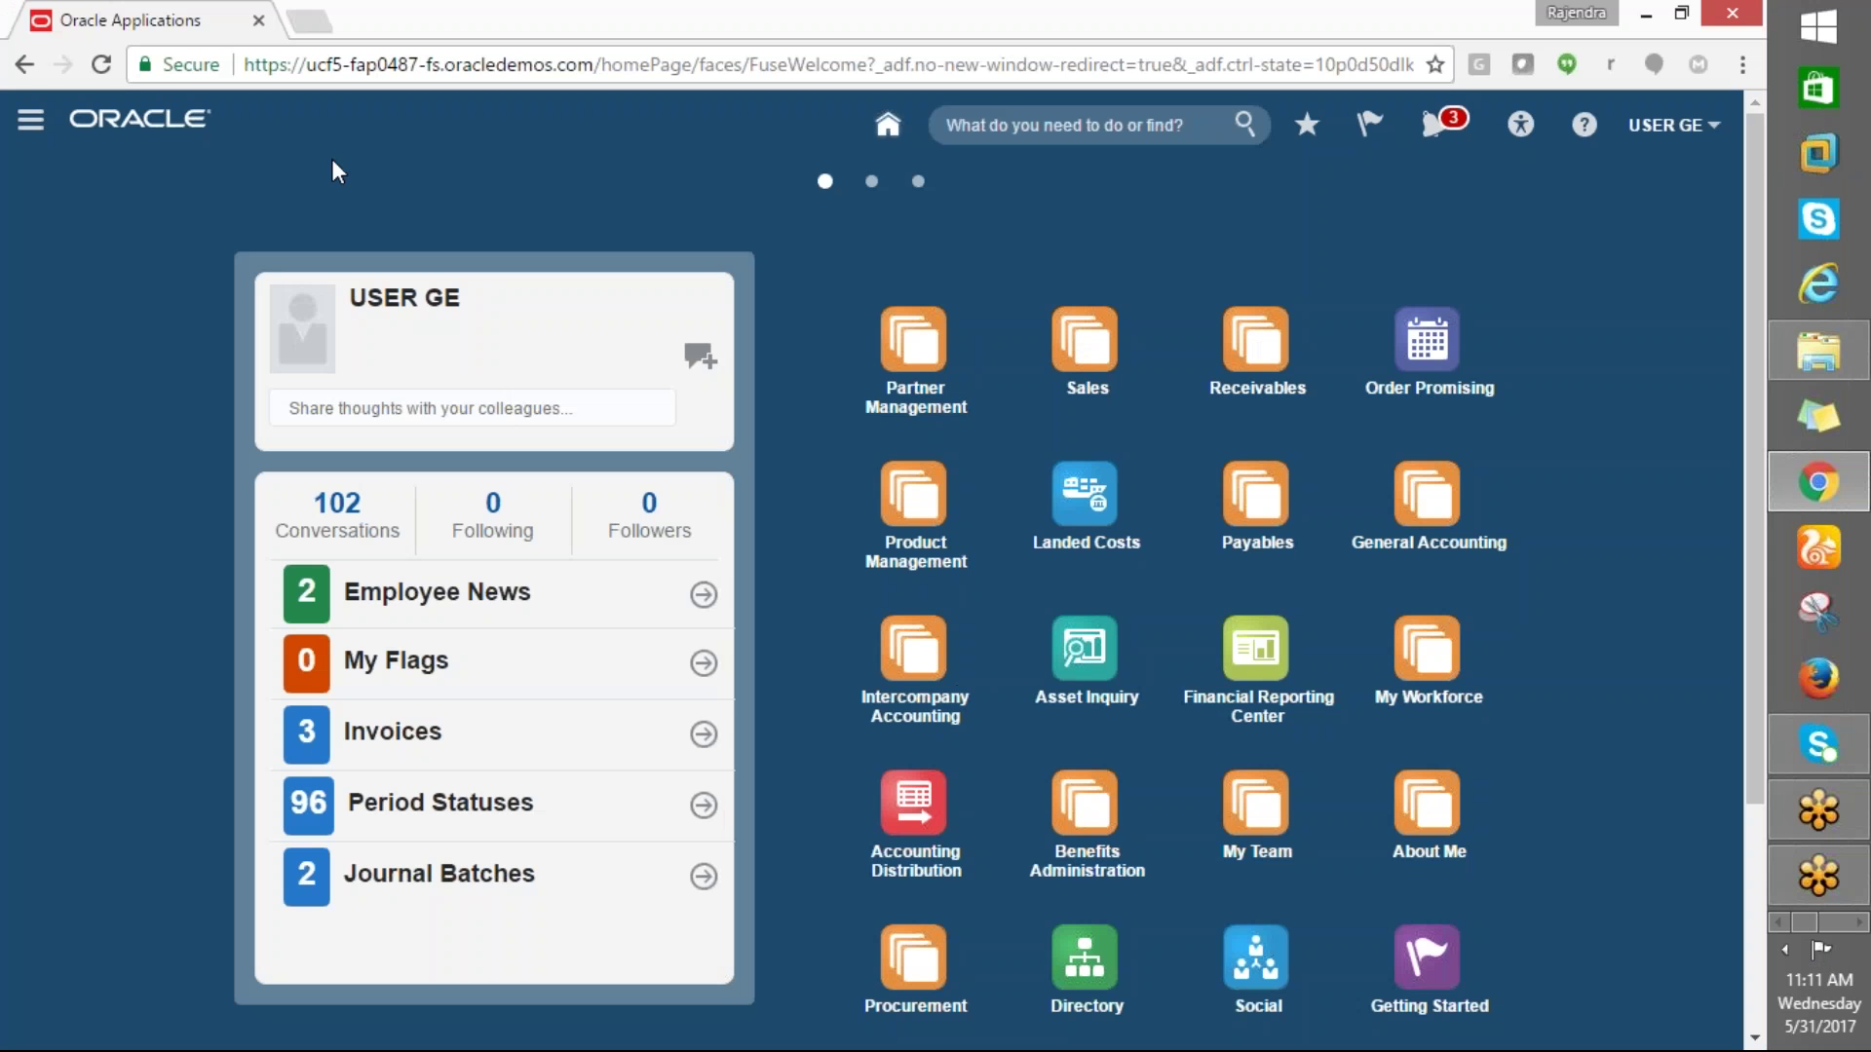
Open Setup and Maintenance from the settings menu and step the offerings toward Enterprise Contracts.
left_click(1700, 125)
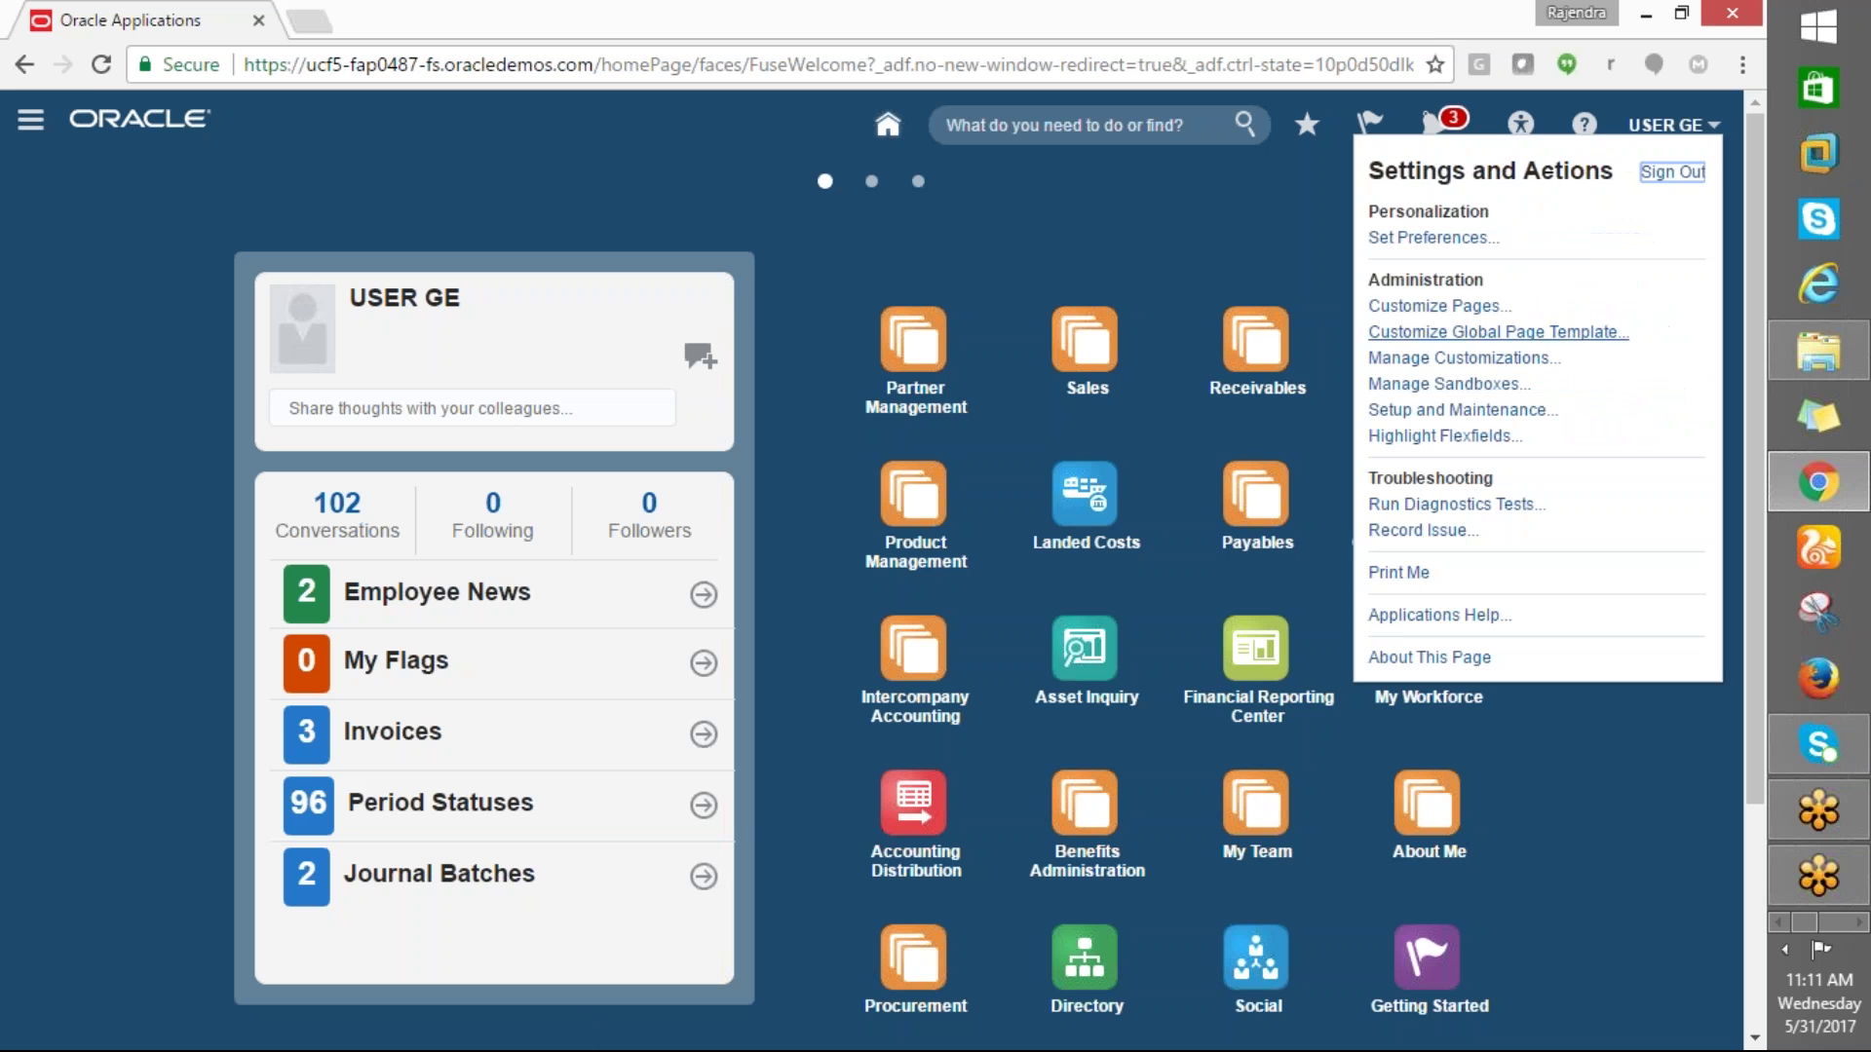
left_click(1432, 409)
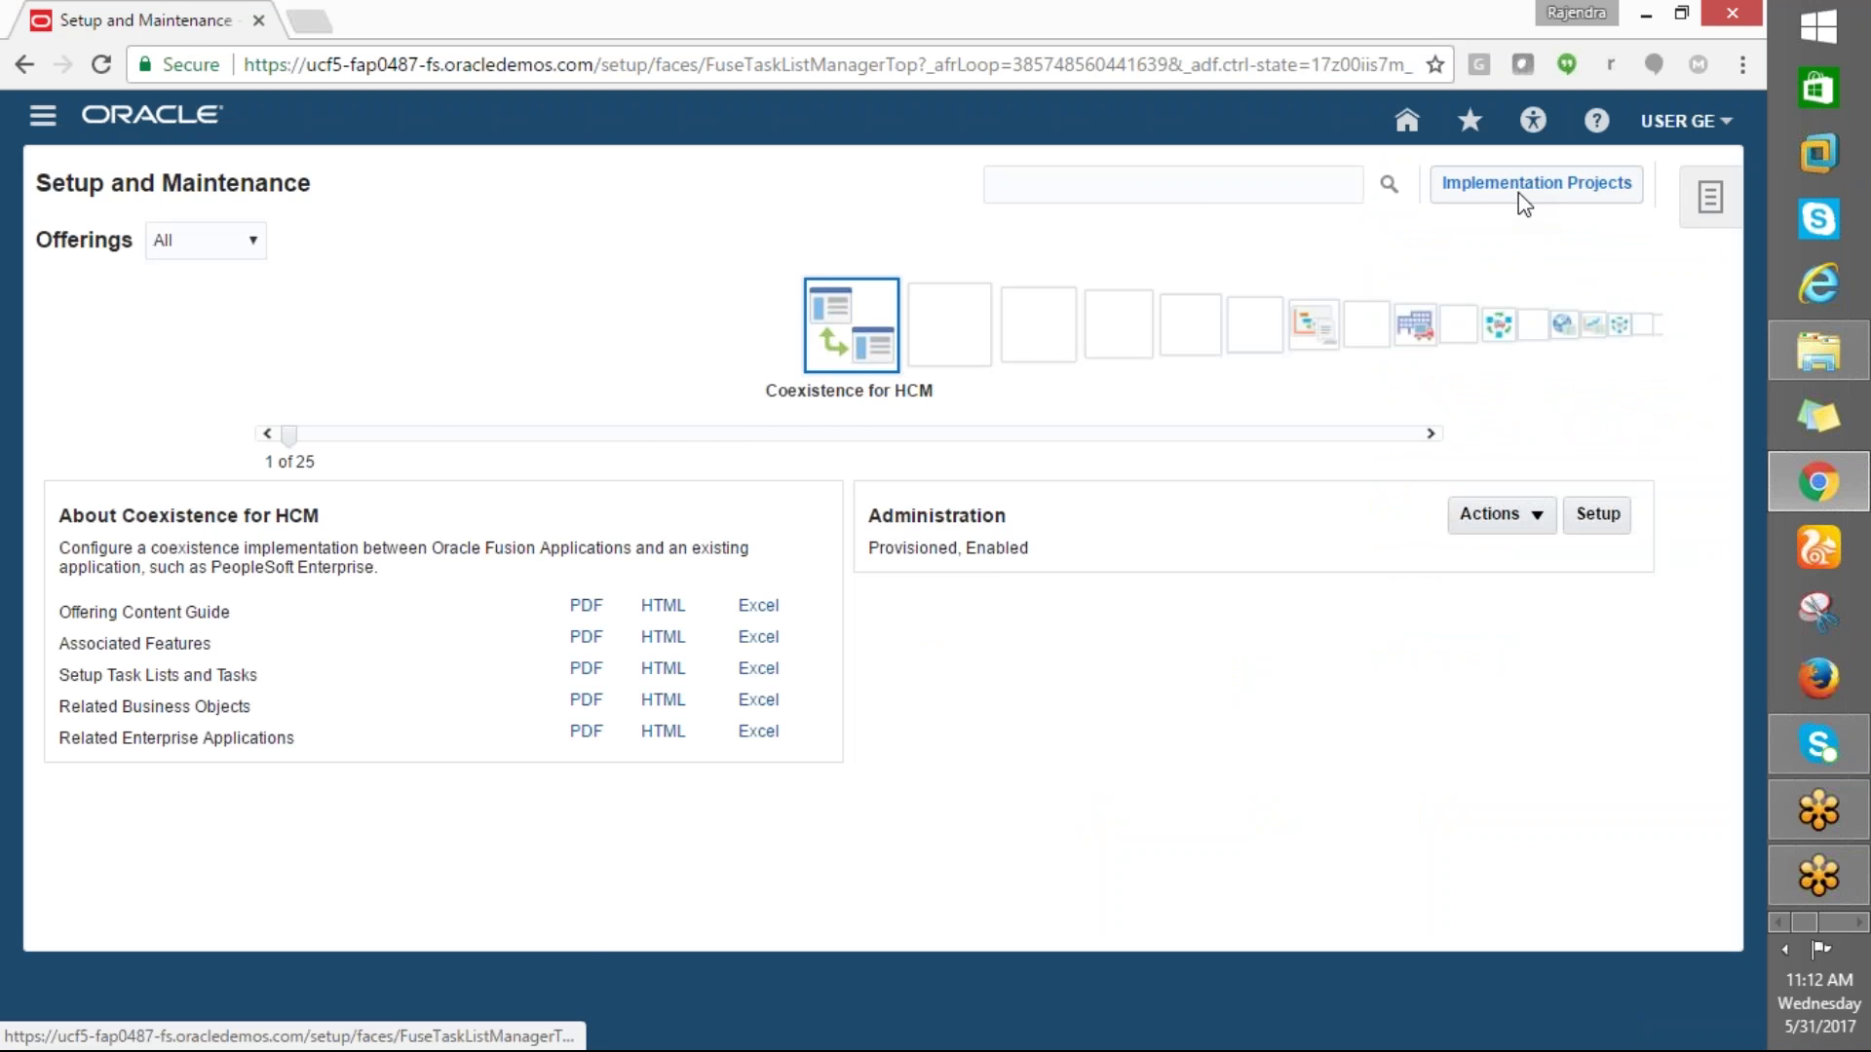
left_click(1137, 343)
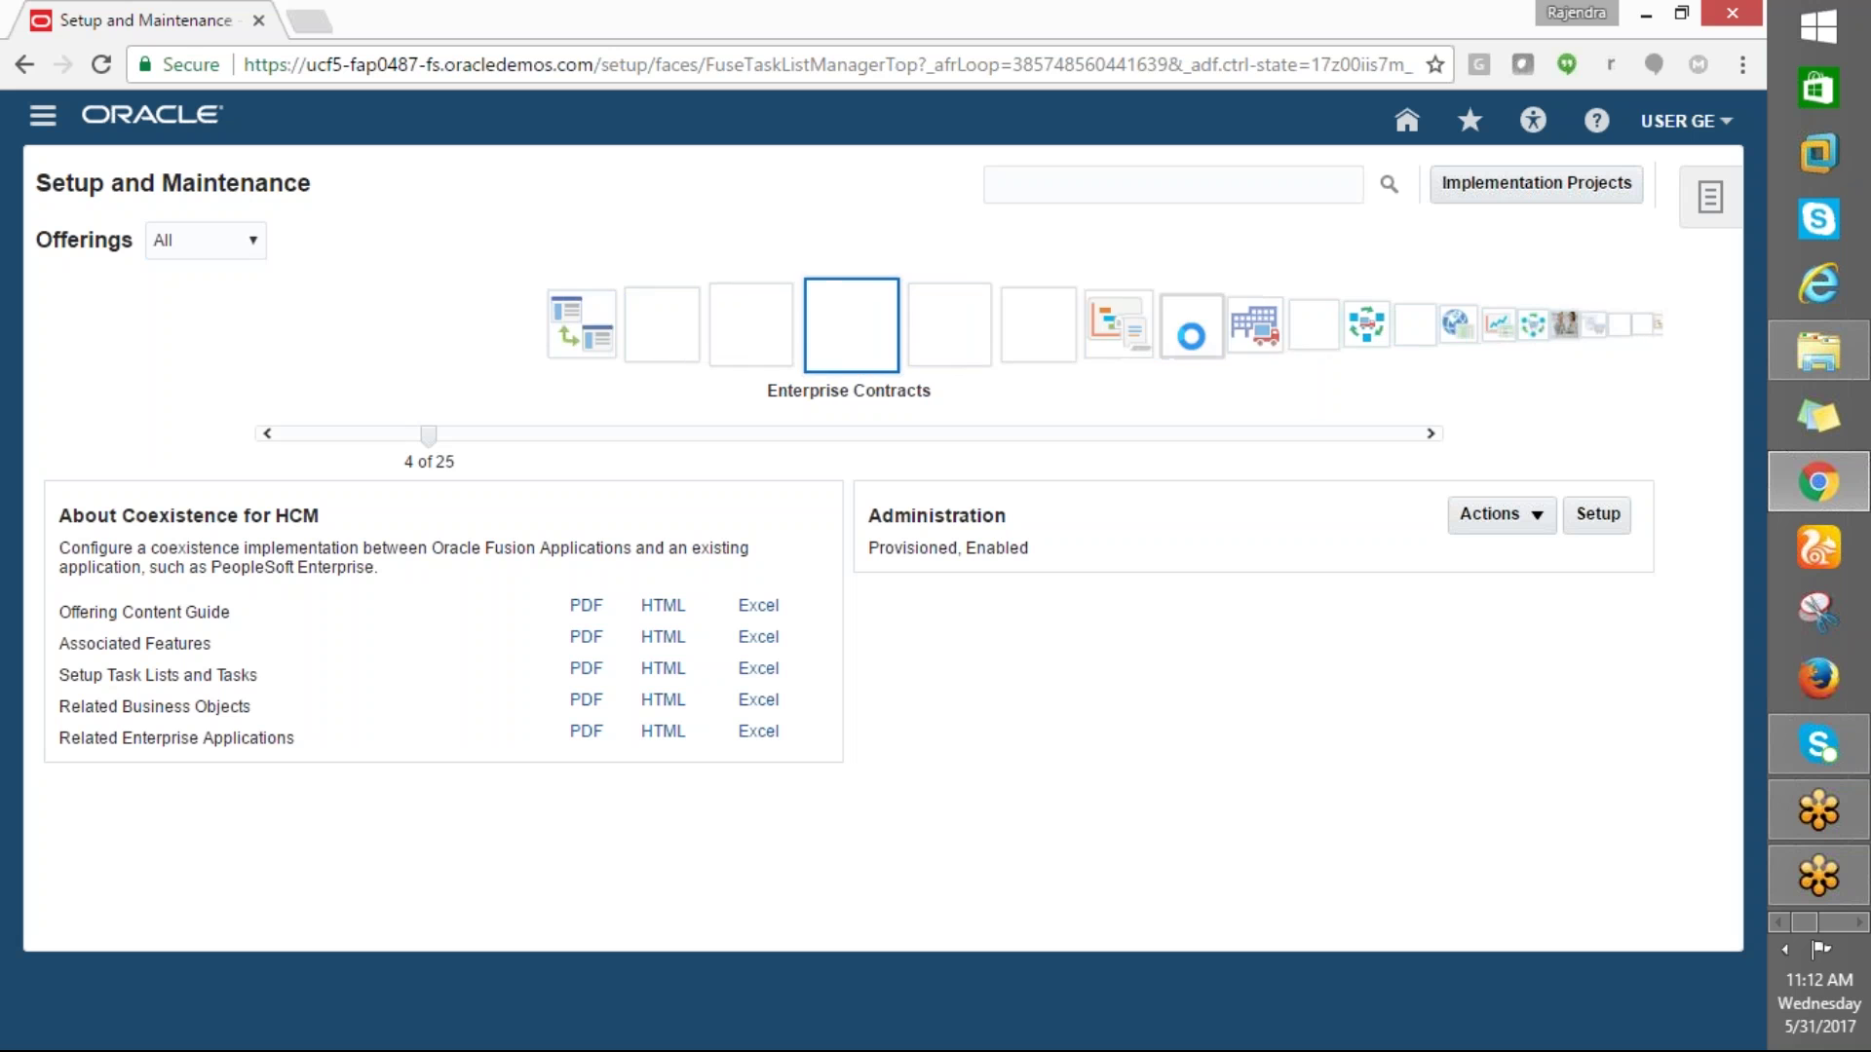
Advance the offerings to Financials and search setup tasks for the pasted 'manage transaction types'.
left_click(982, 326)
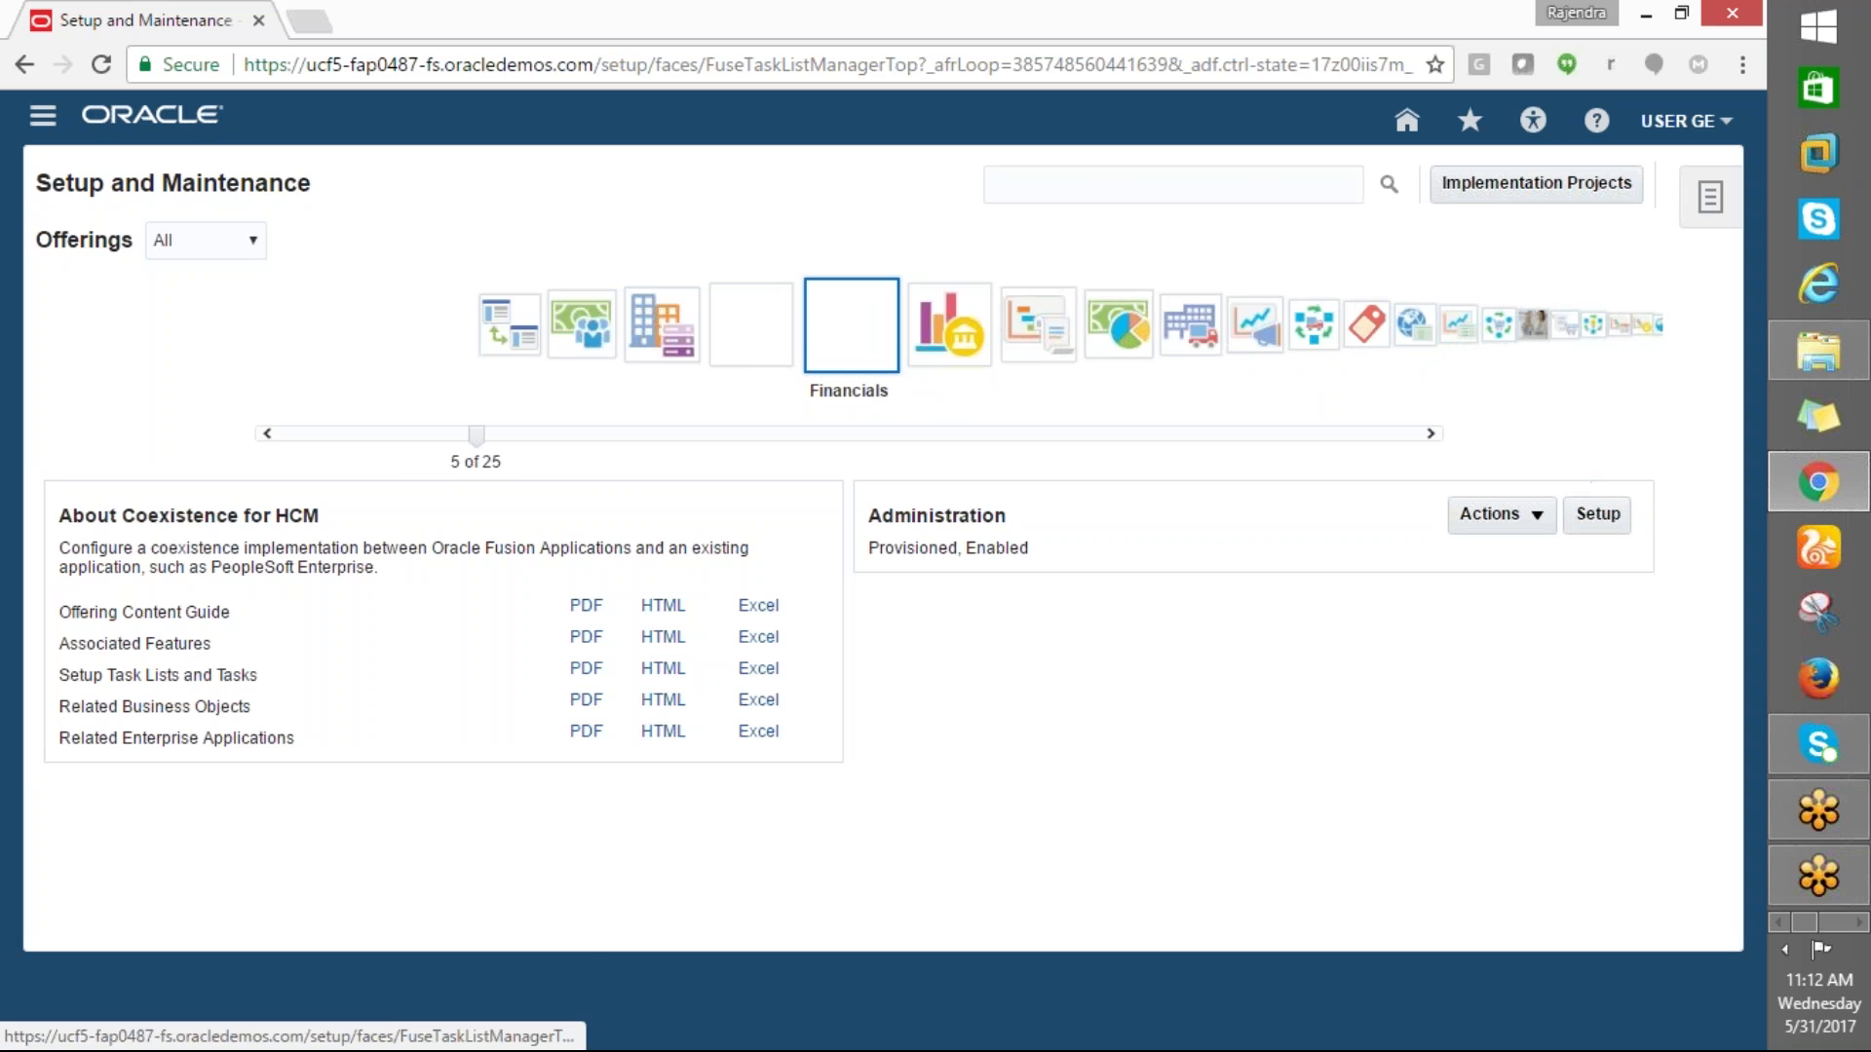
left_click(1139, 190)
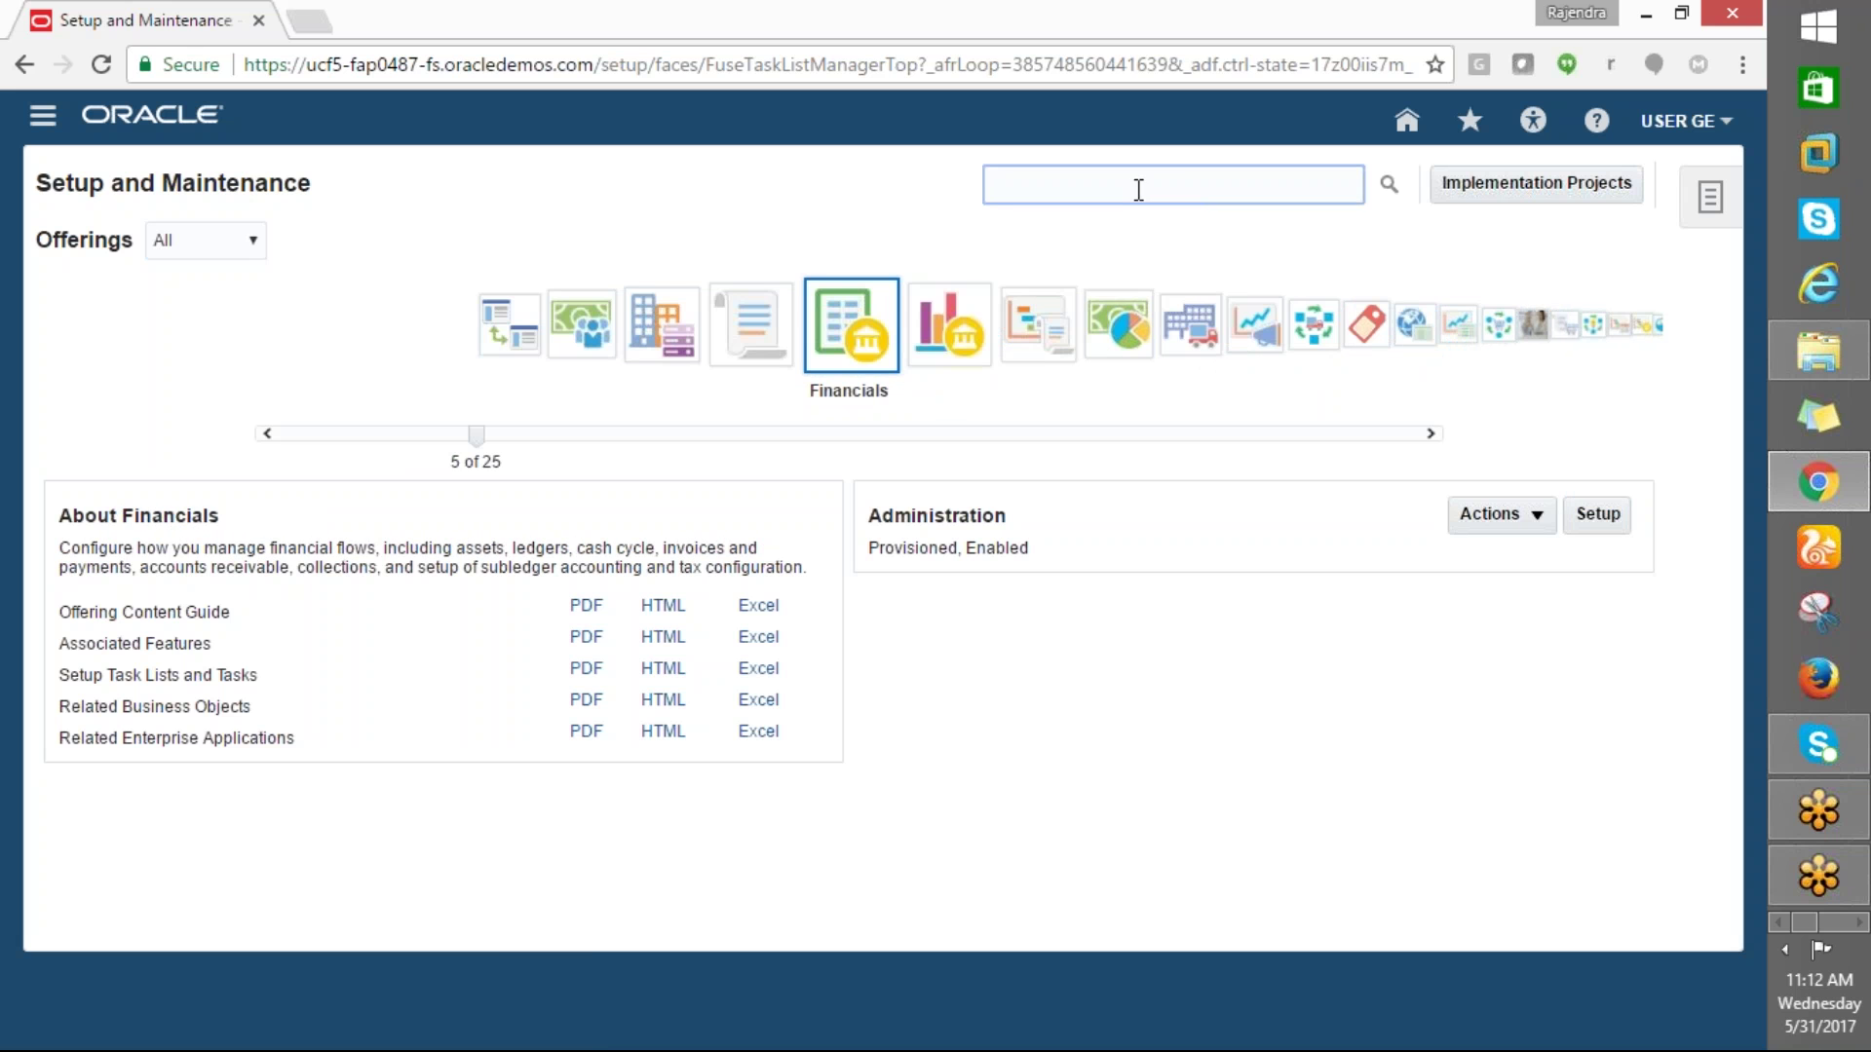
key("ctrl+v")
left_click(1388, 183)
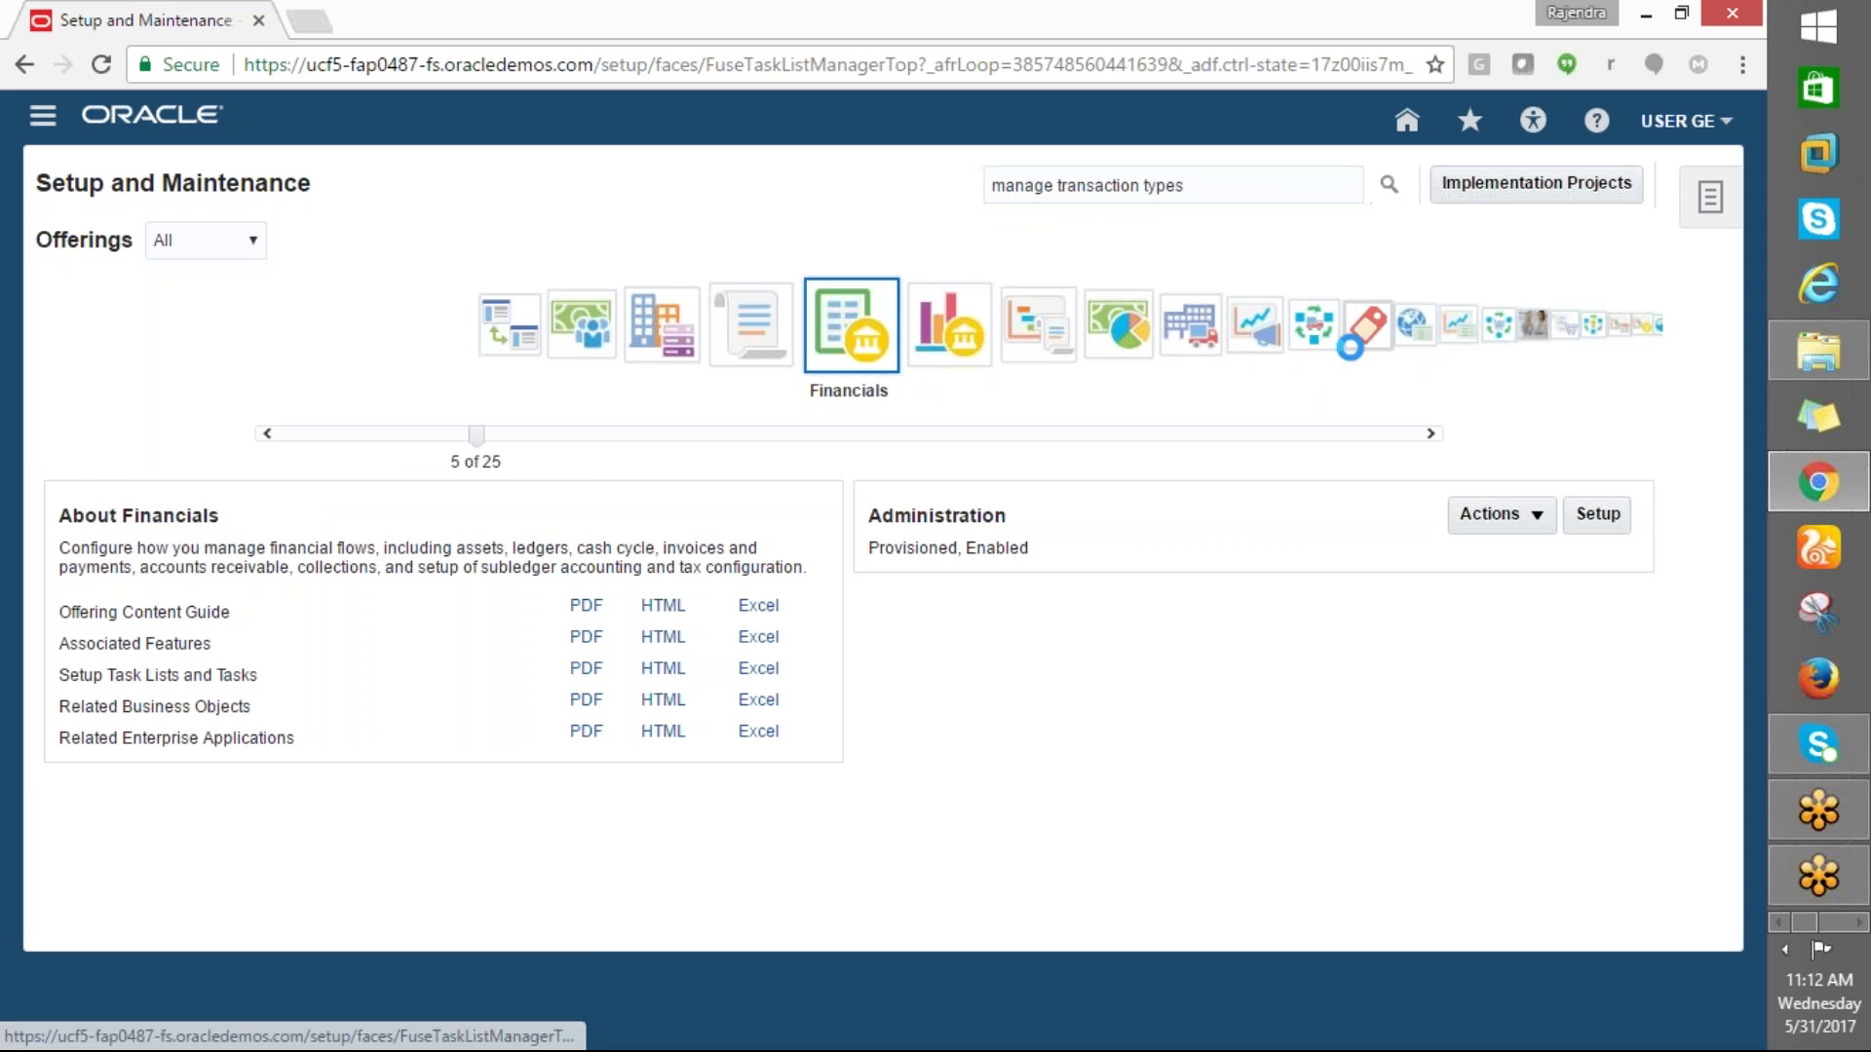
key("alt+Tab")
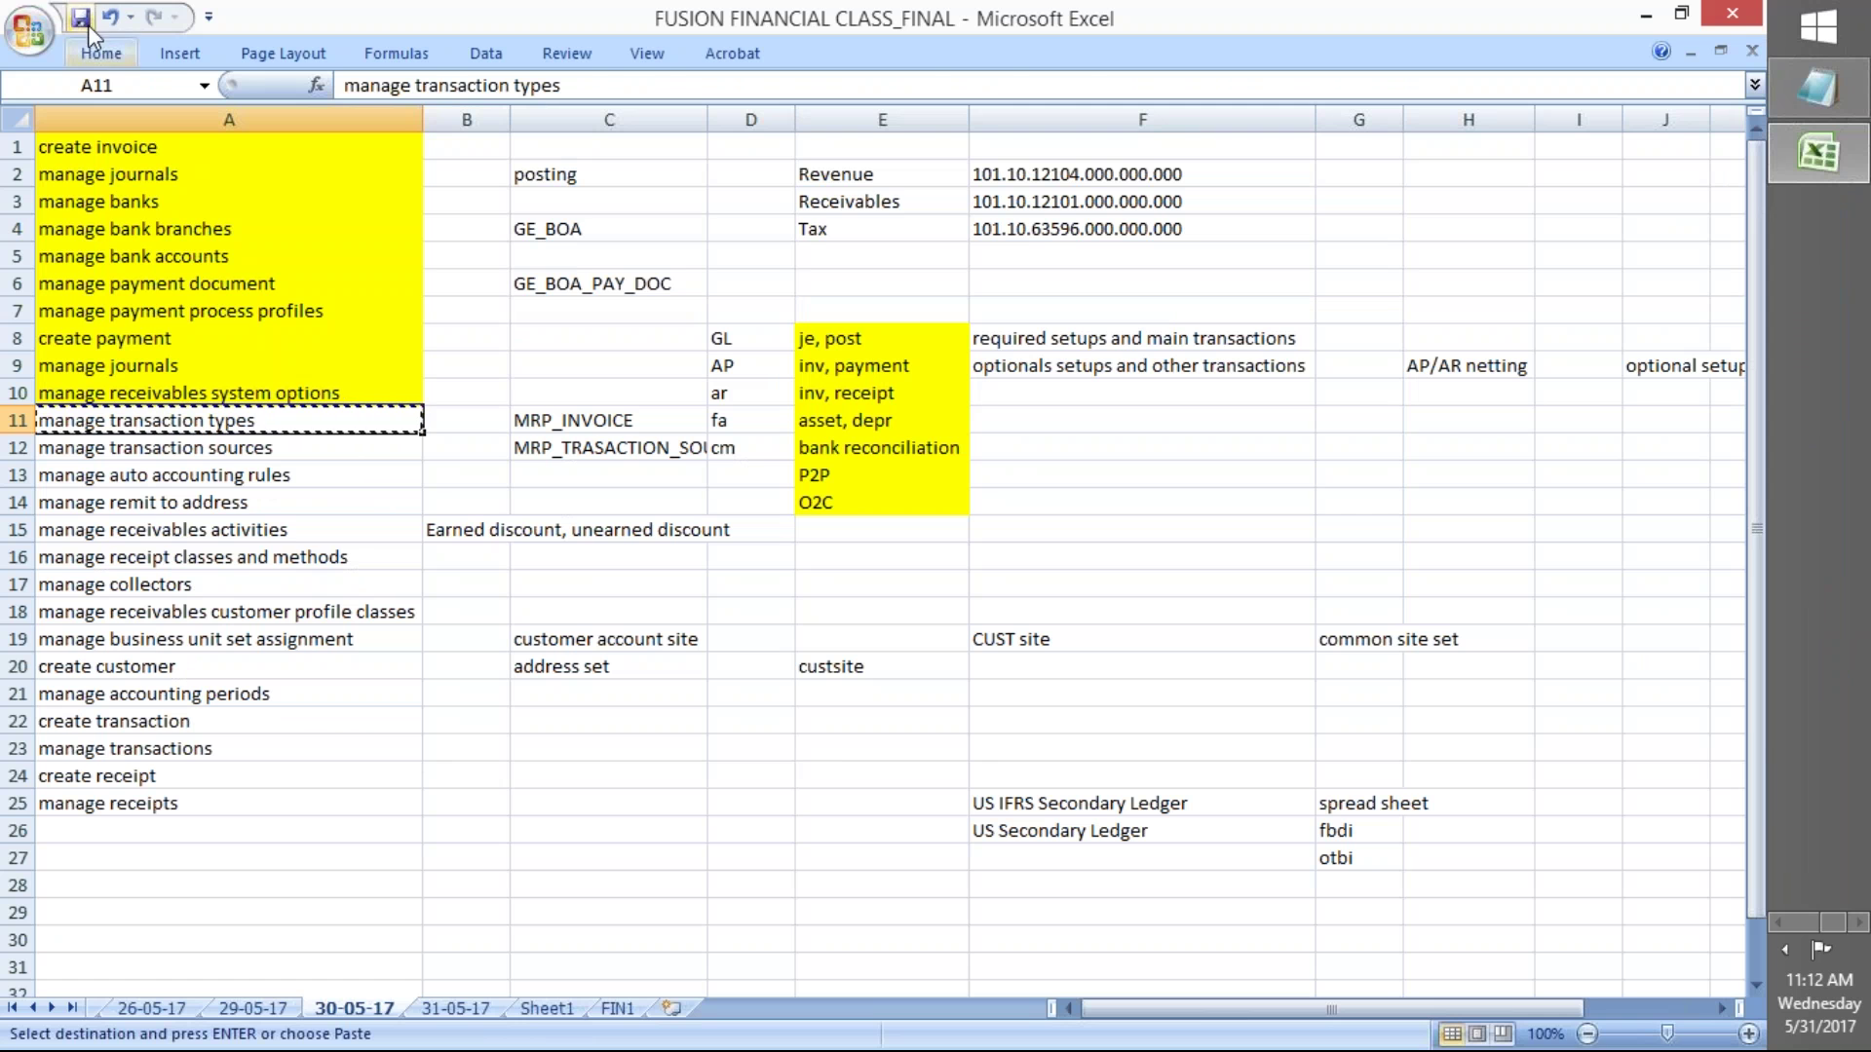
key("alt+Tab")
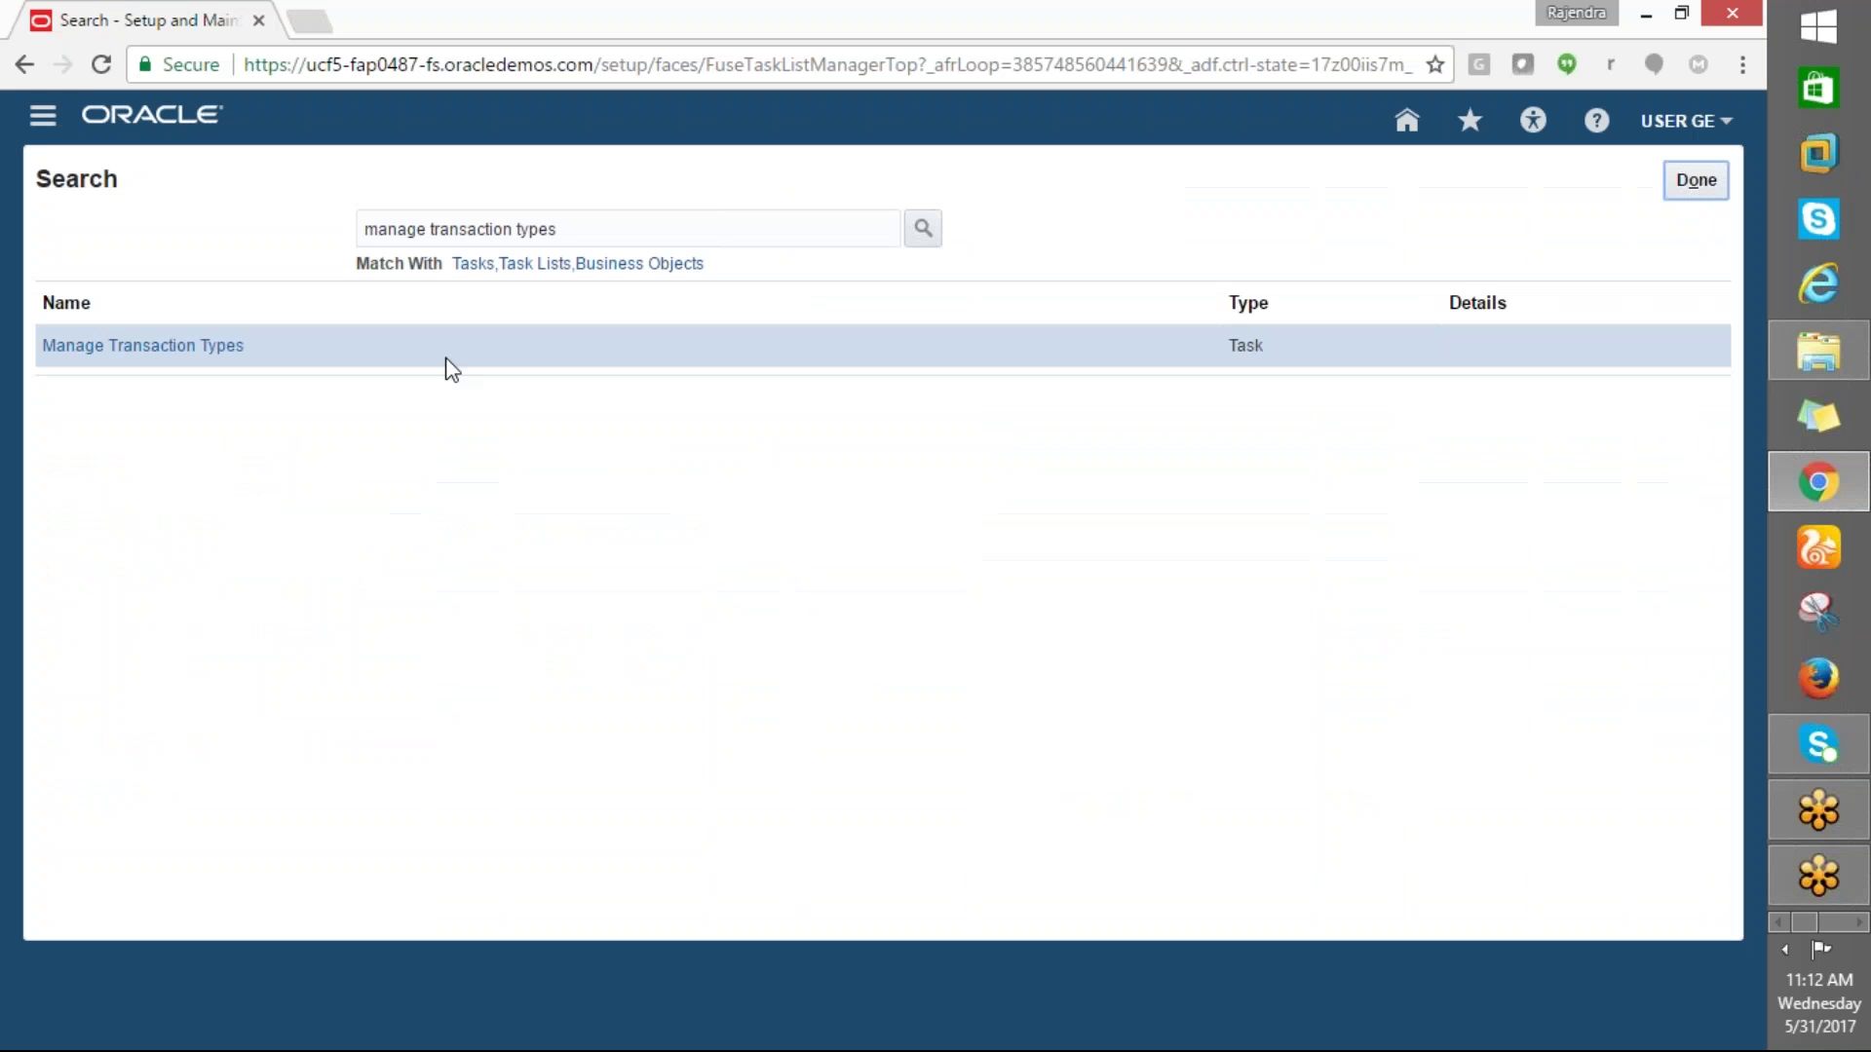
Open the Manage Transaction Types task and start creating a new transaction type.
left_click(148, 349)
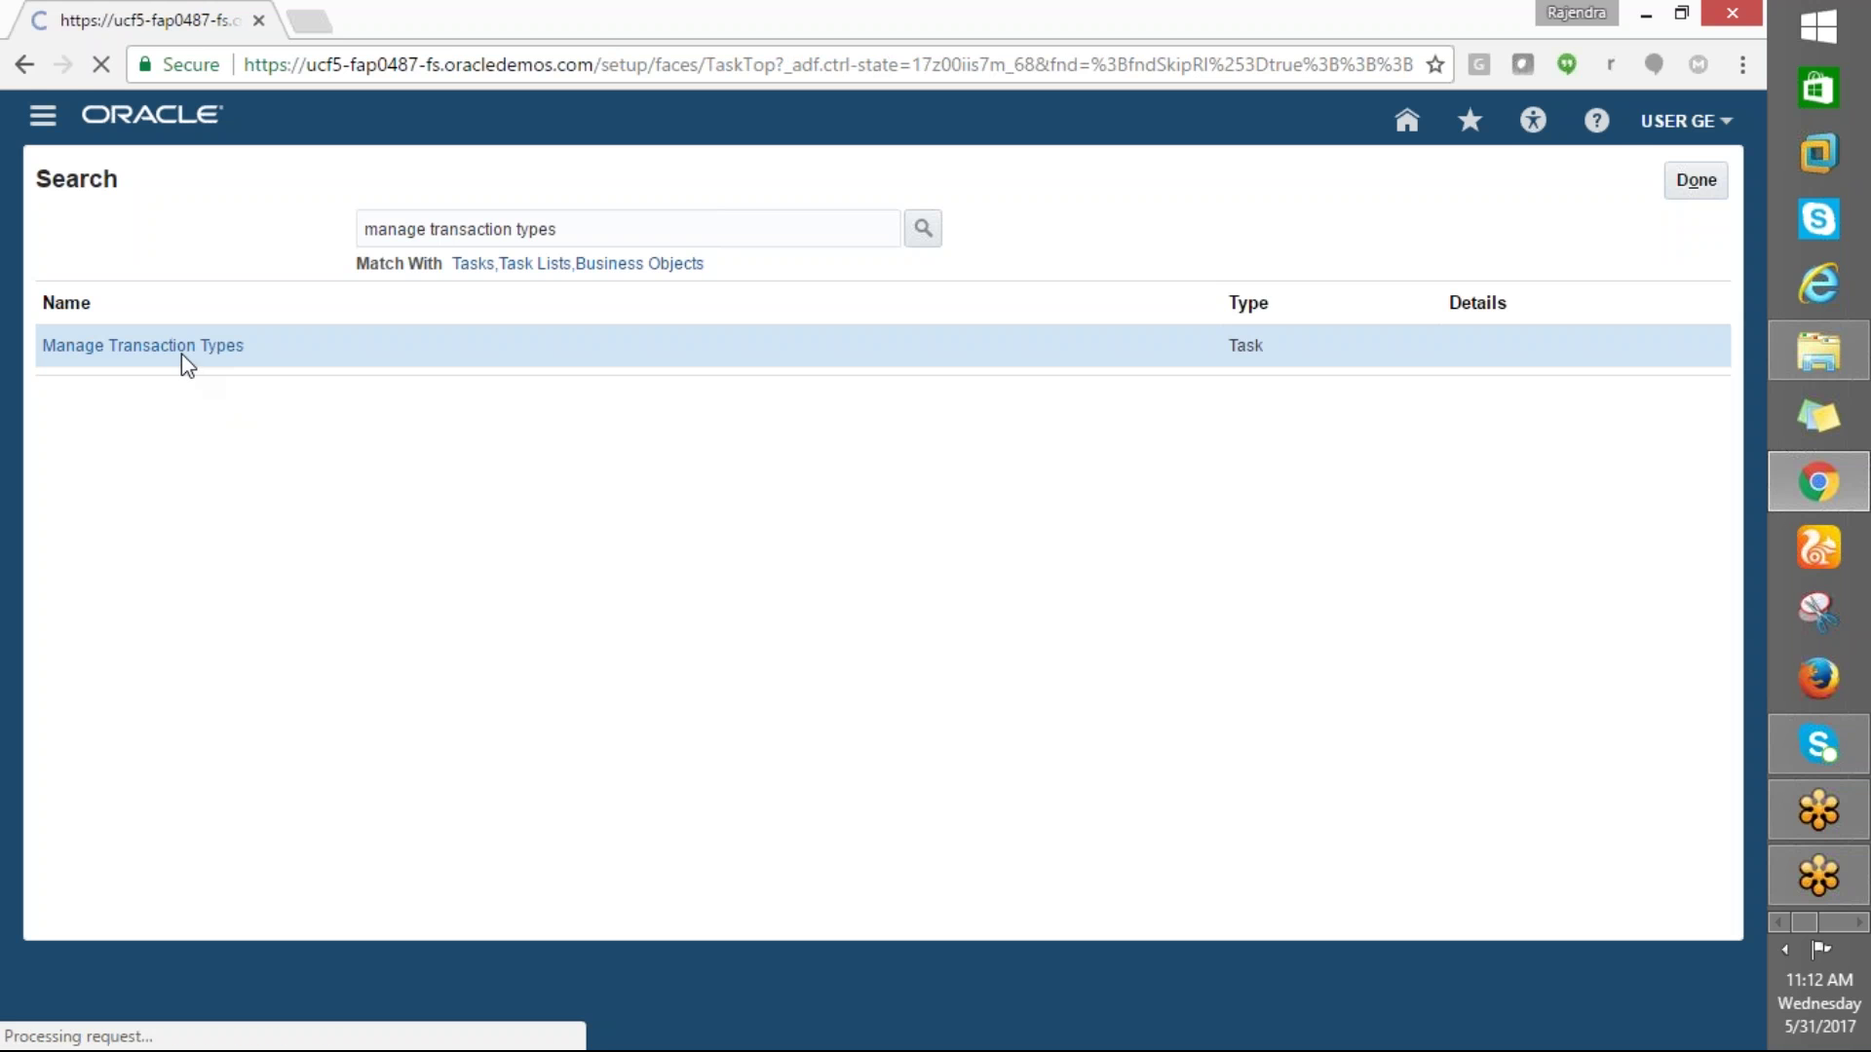
key("alt+Tab")
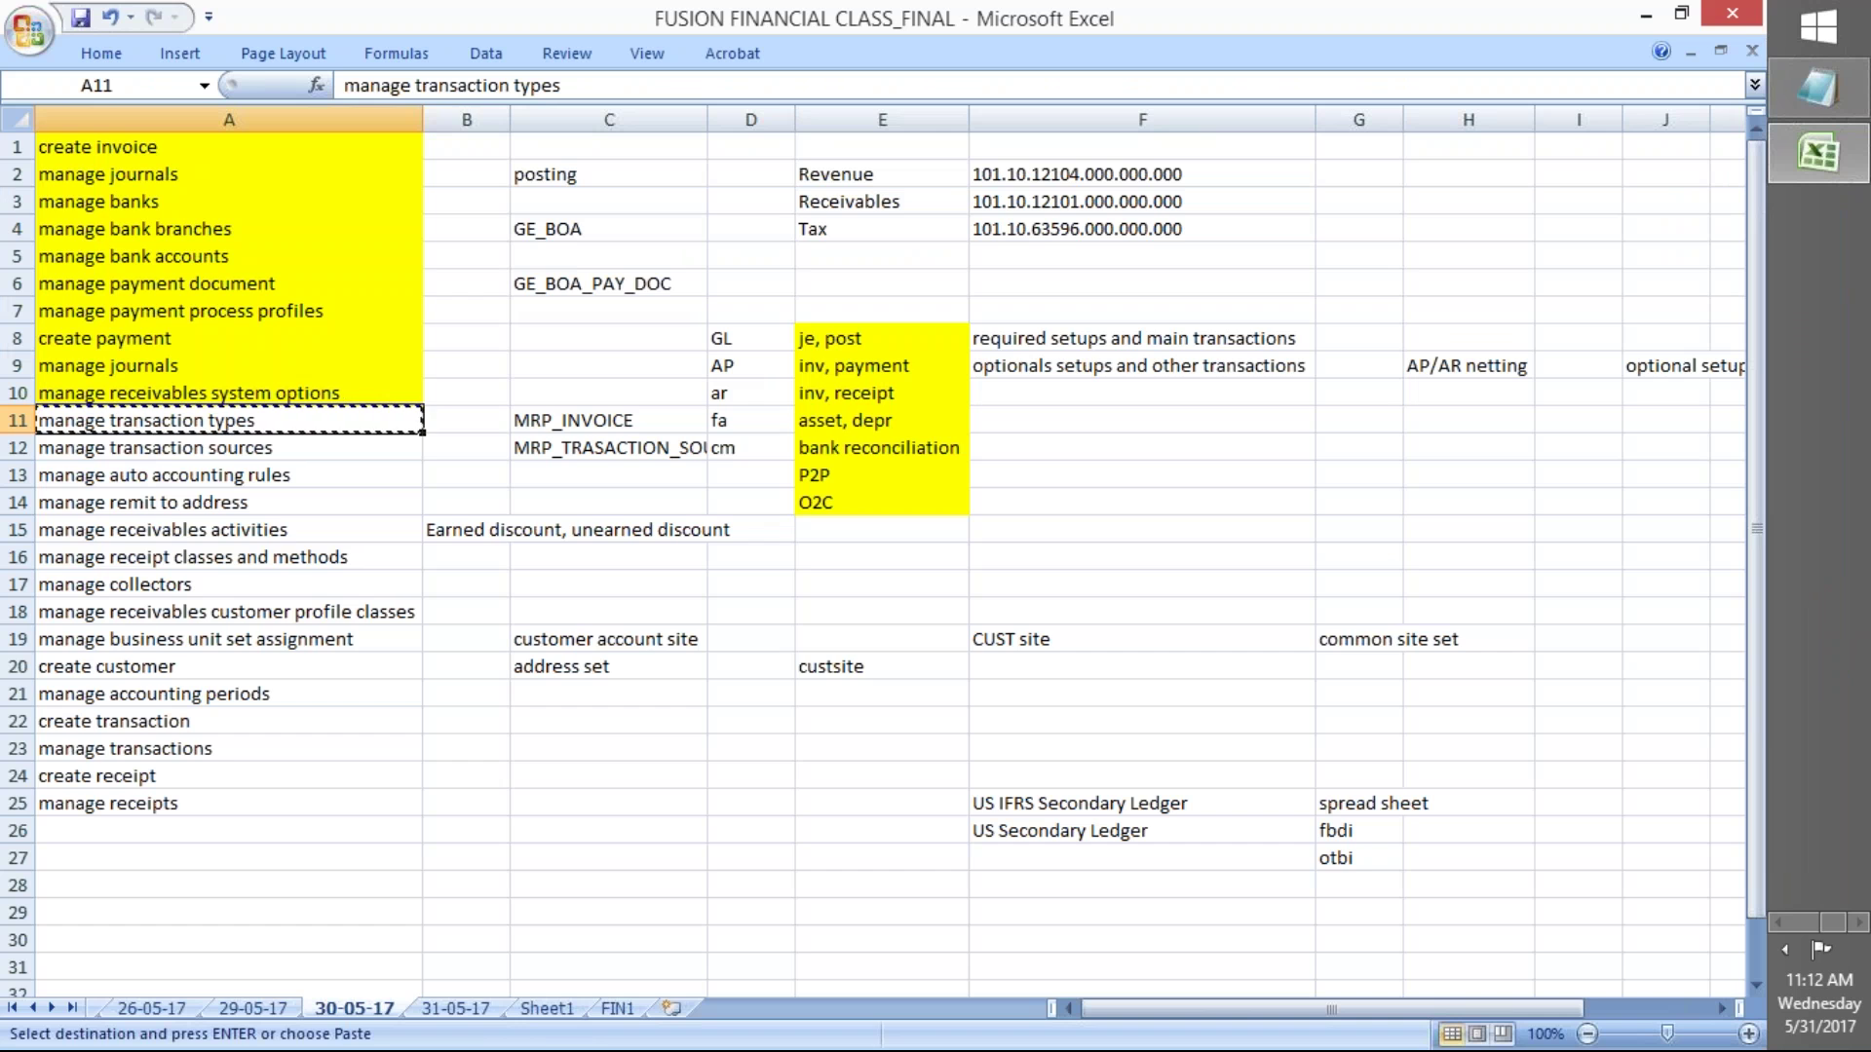
key("alt+Tab")
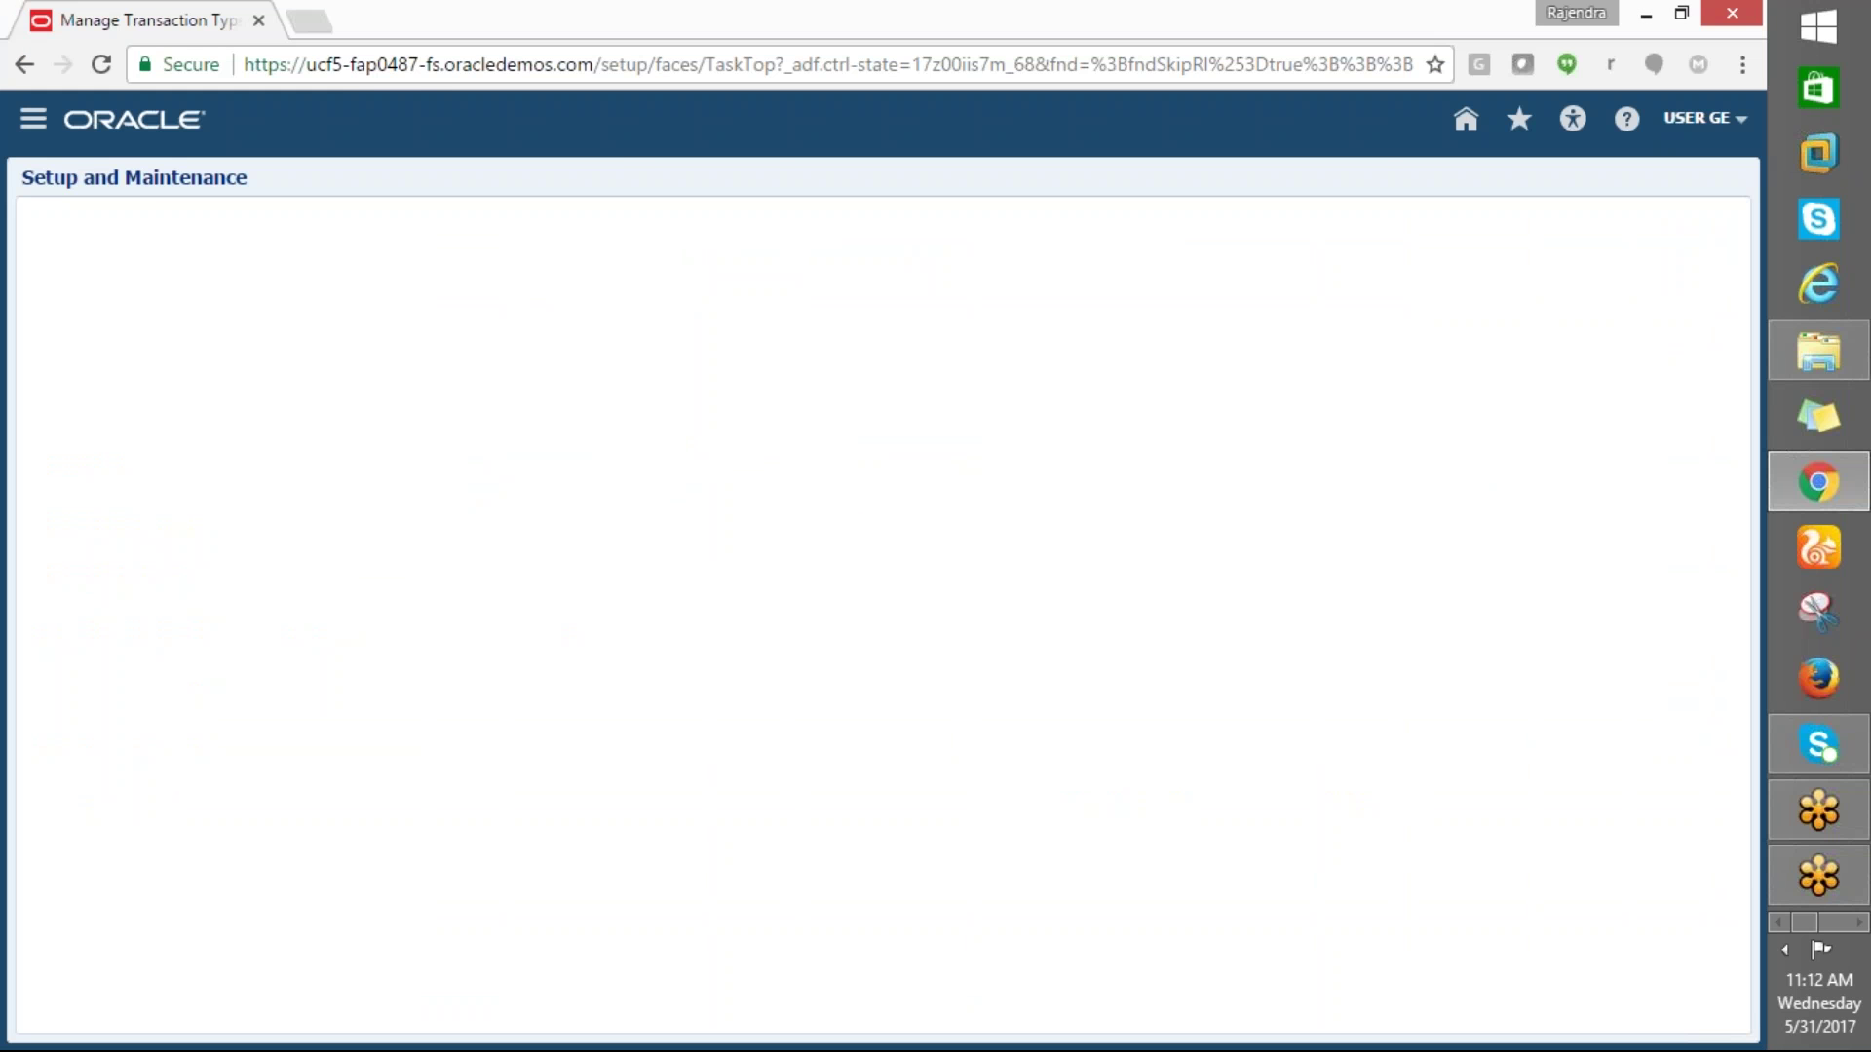
key("alt+Tab")
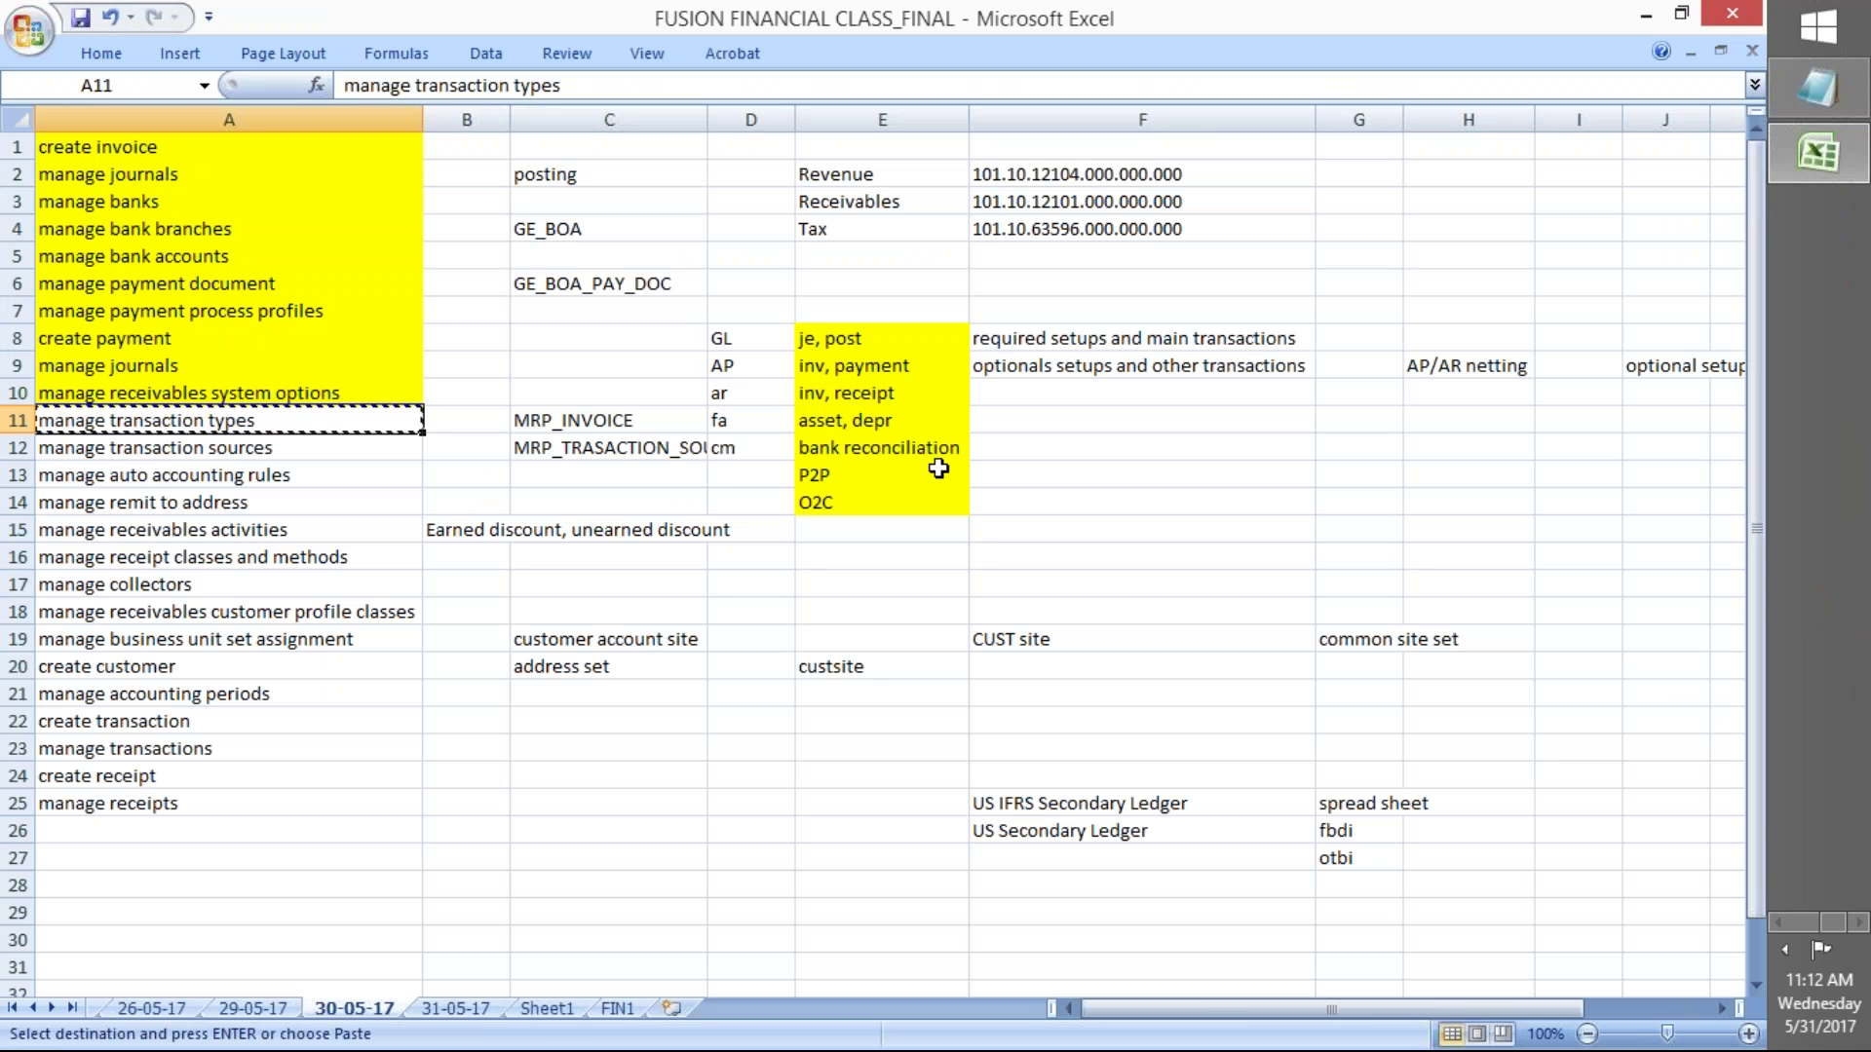
left_click(214, 447)
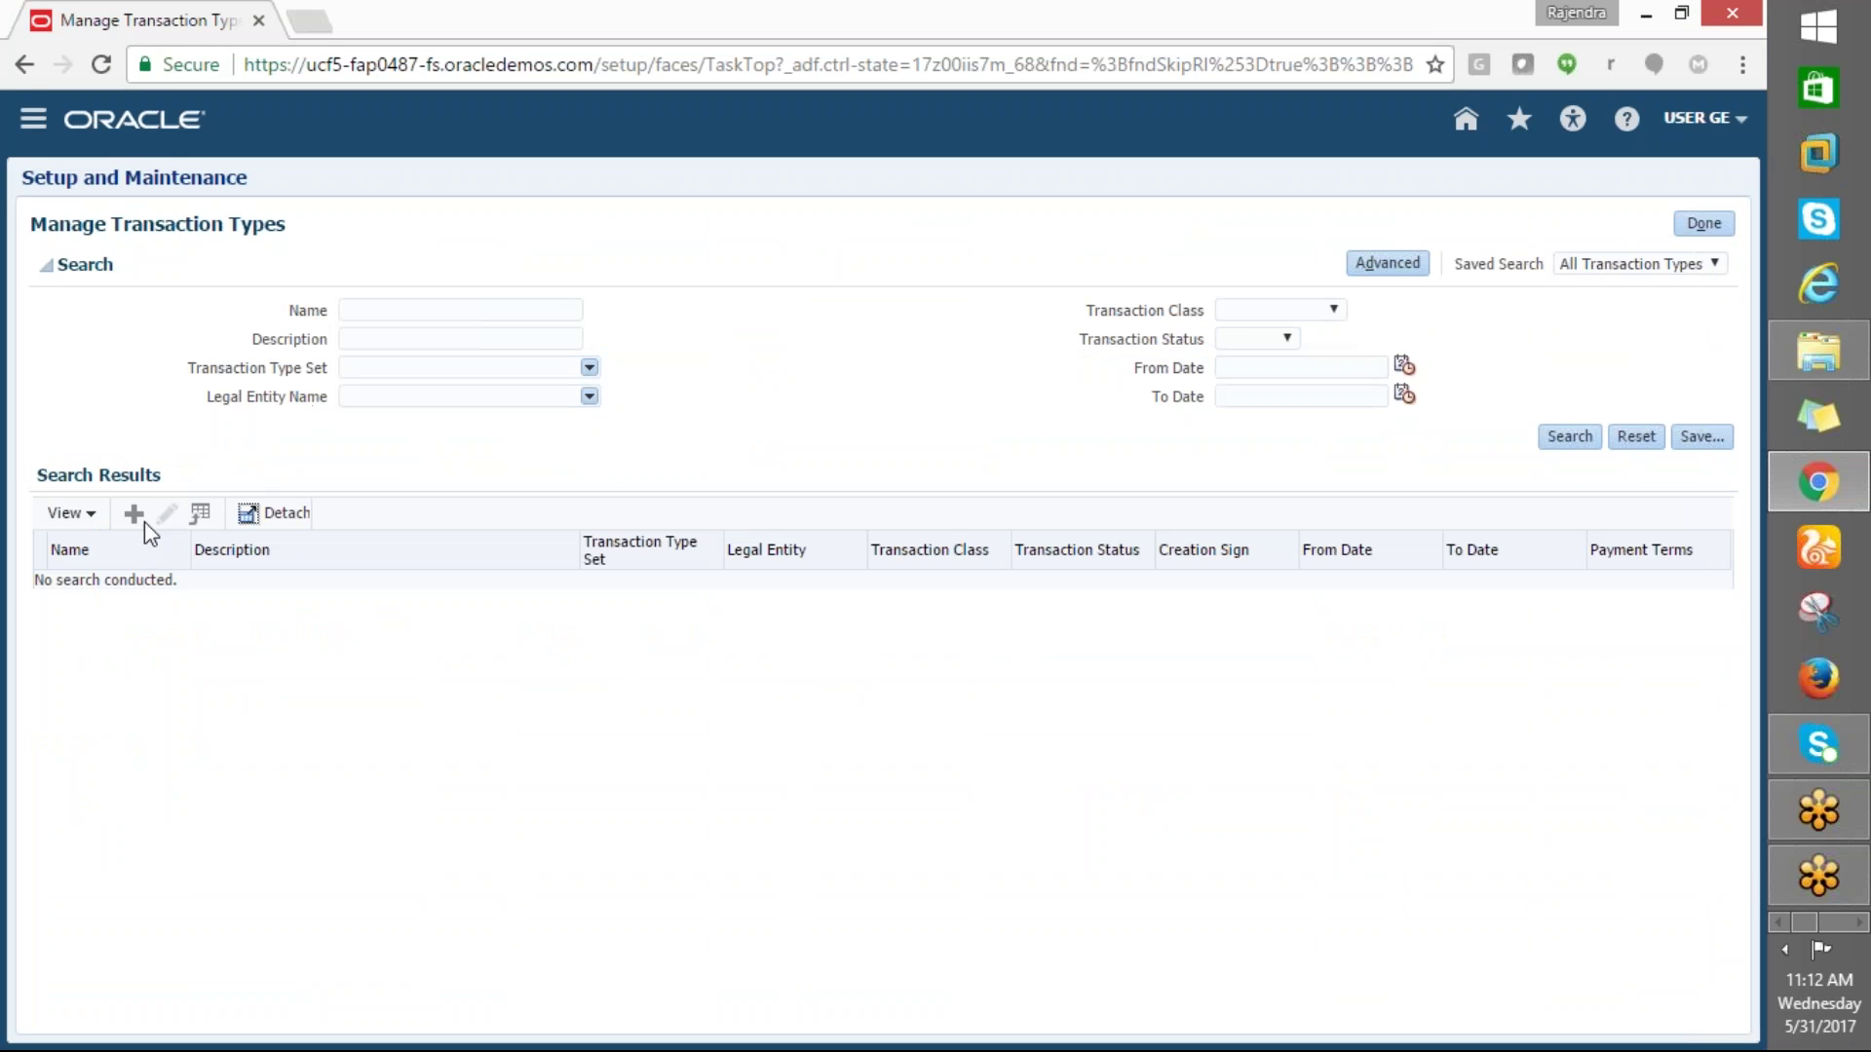
left_click(135, 514)
On the Create Transaction Type form, open the full search for the Transaction Type Set field.
key("alt+Tab")
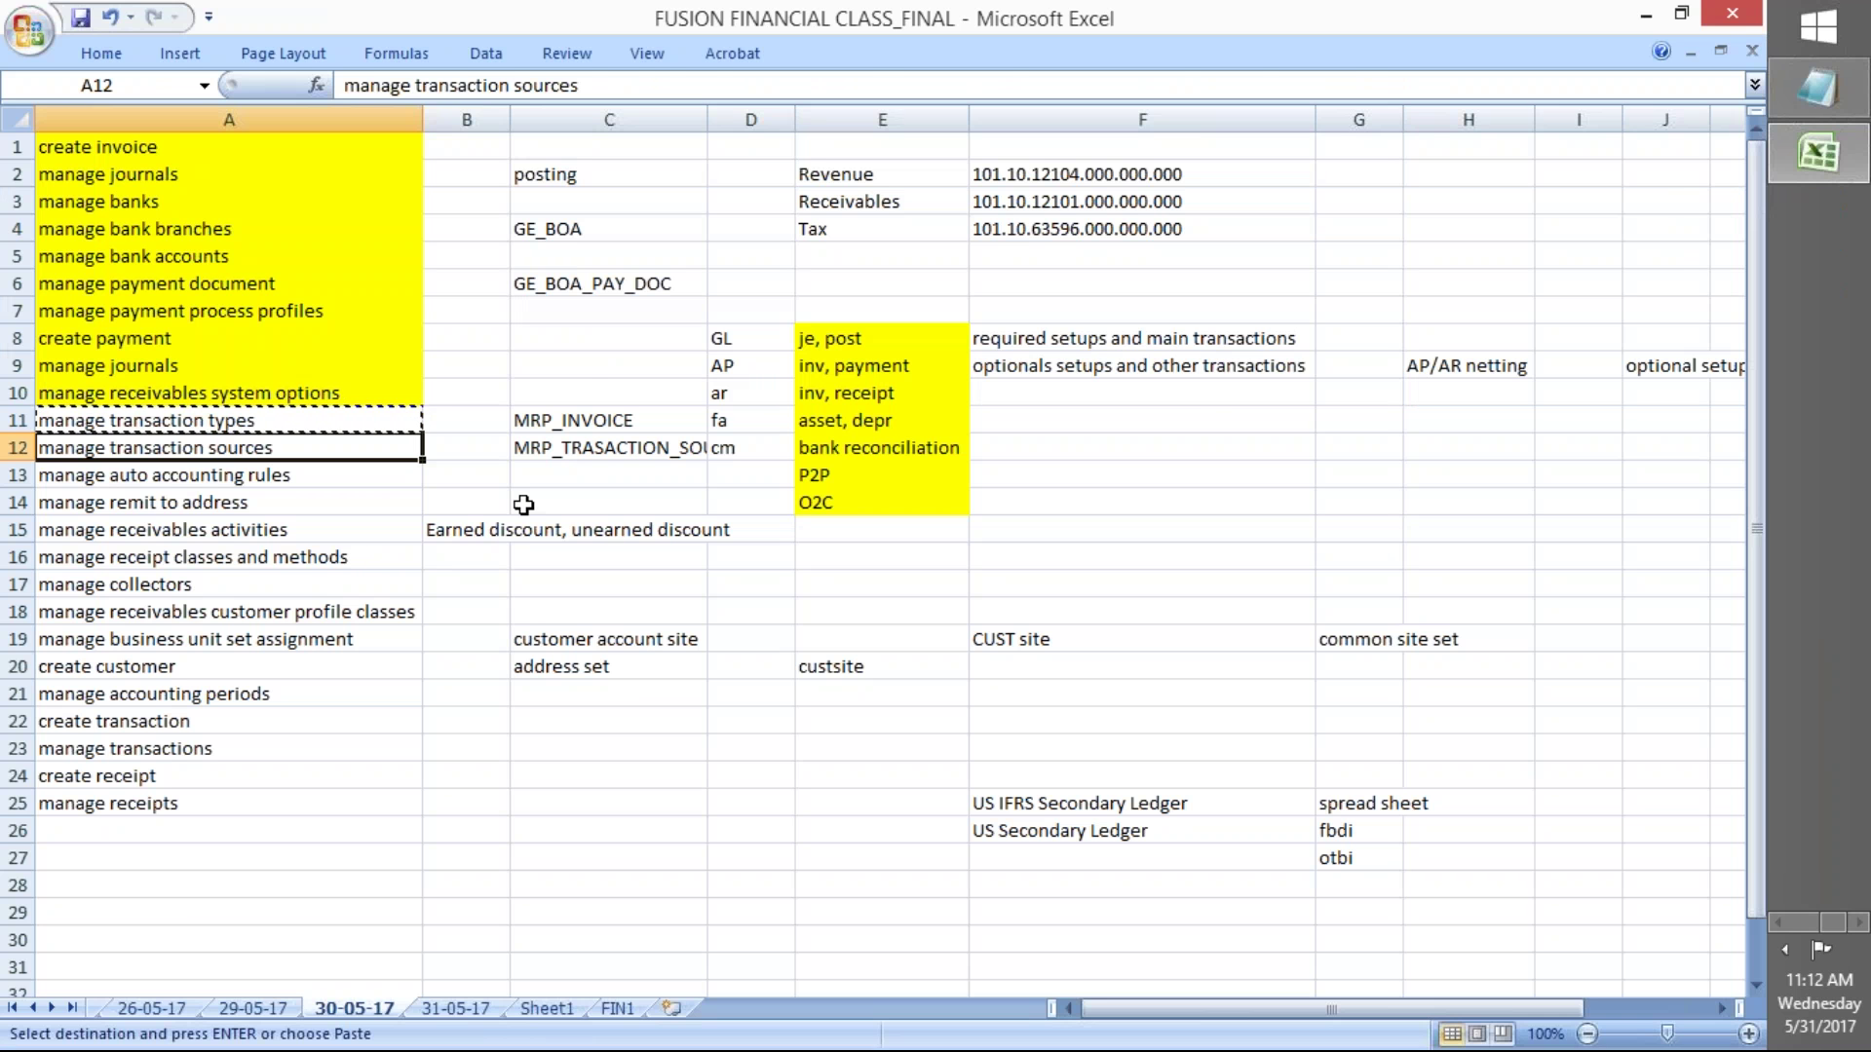
key("alt+Tab")
left_click(343, 287)
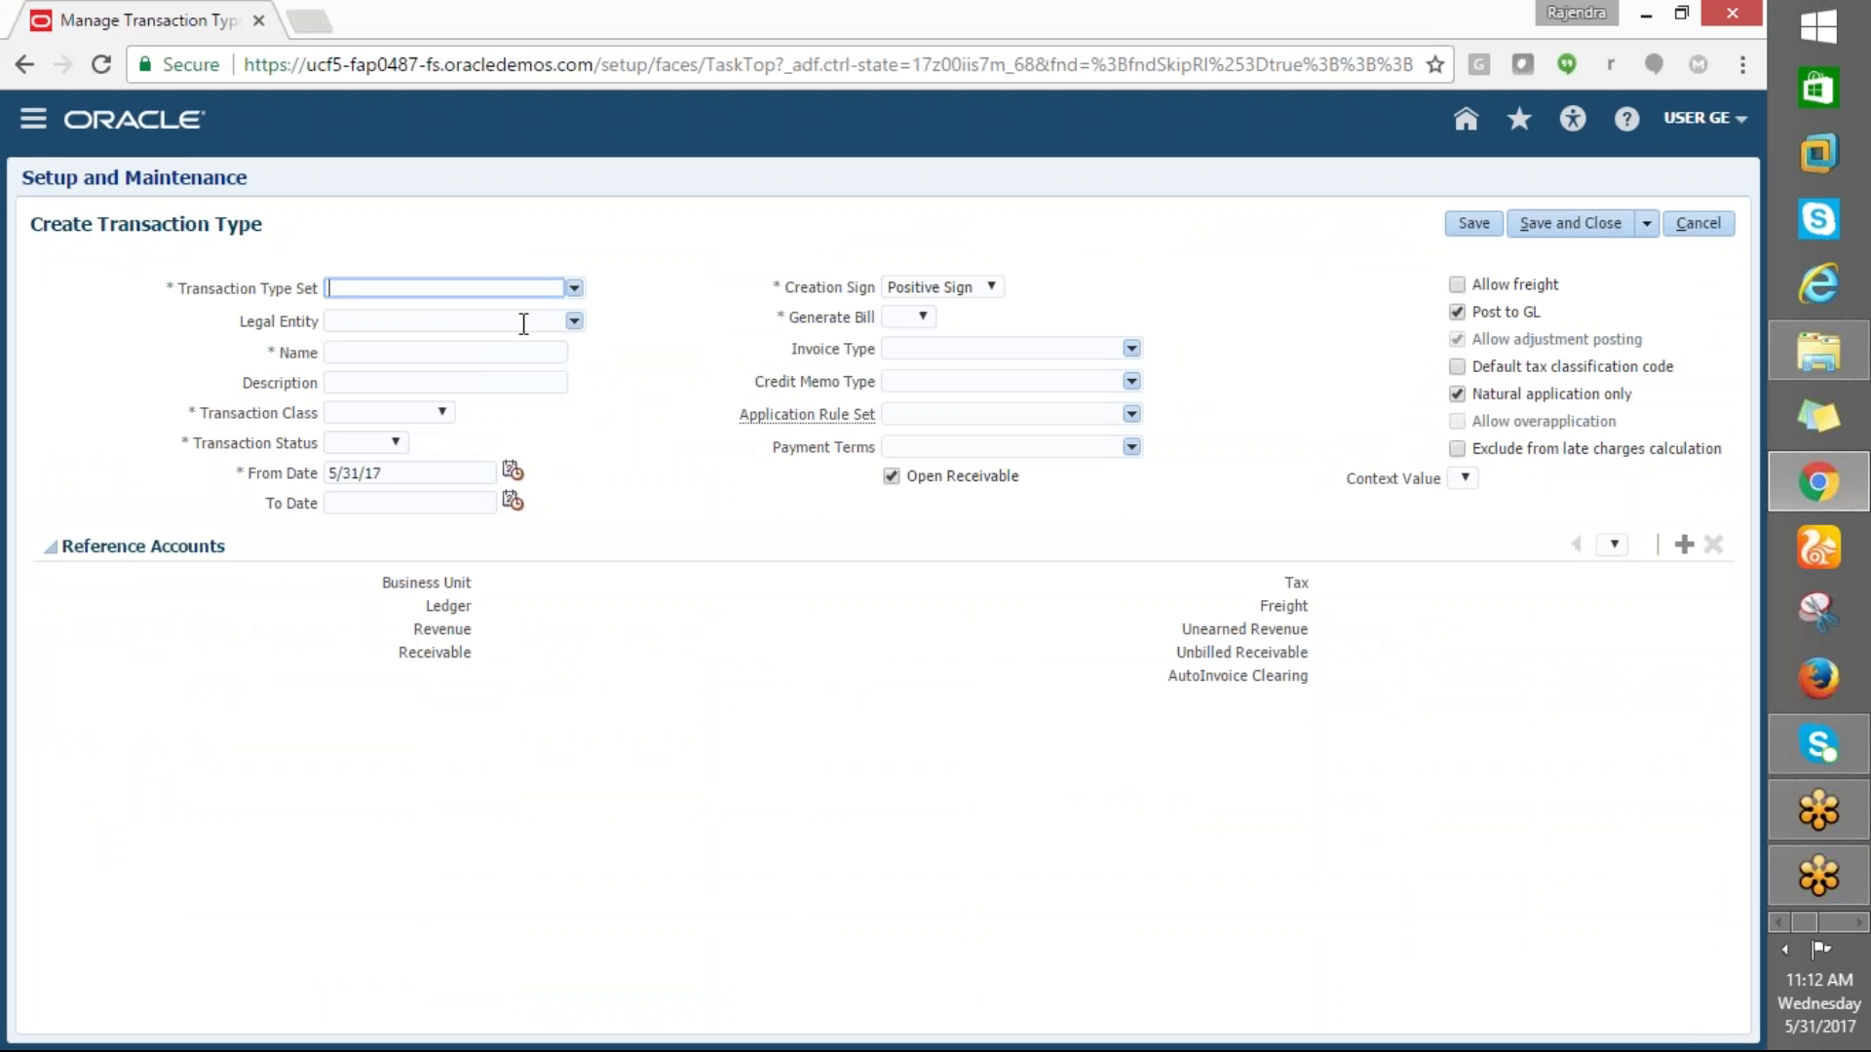
left_click(574, 288)
left_click(378, 558)
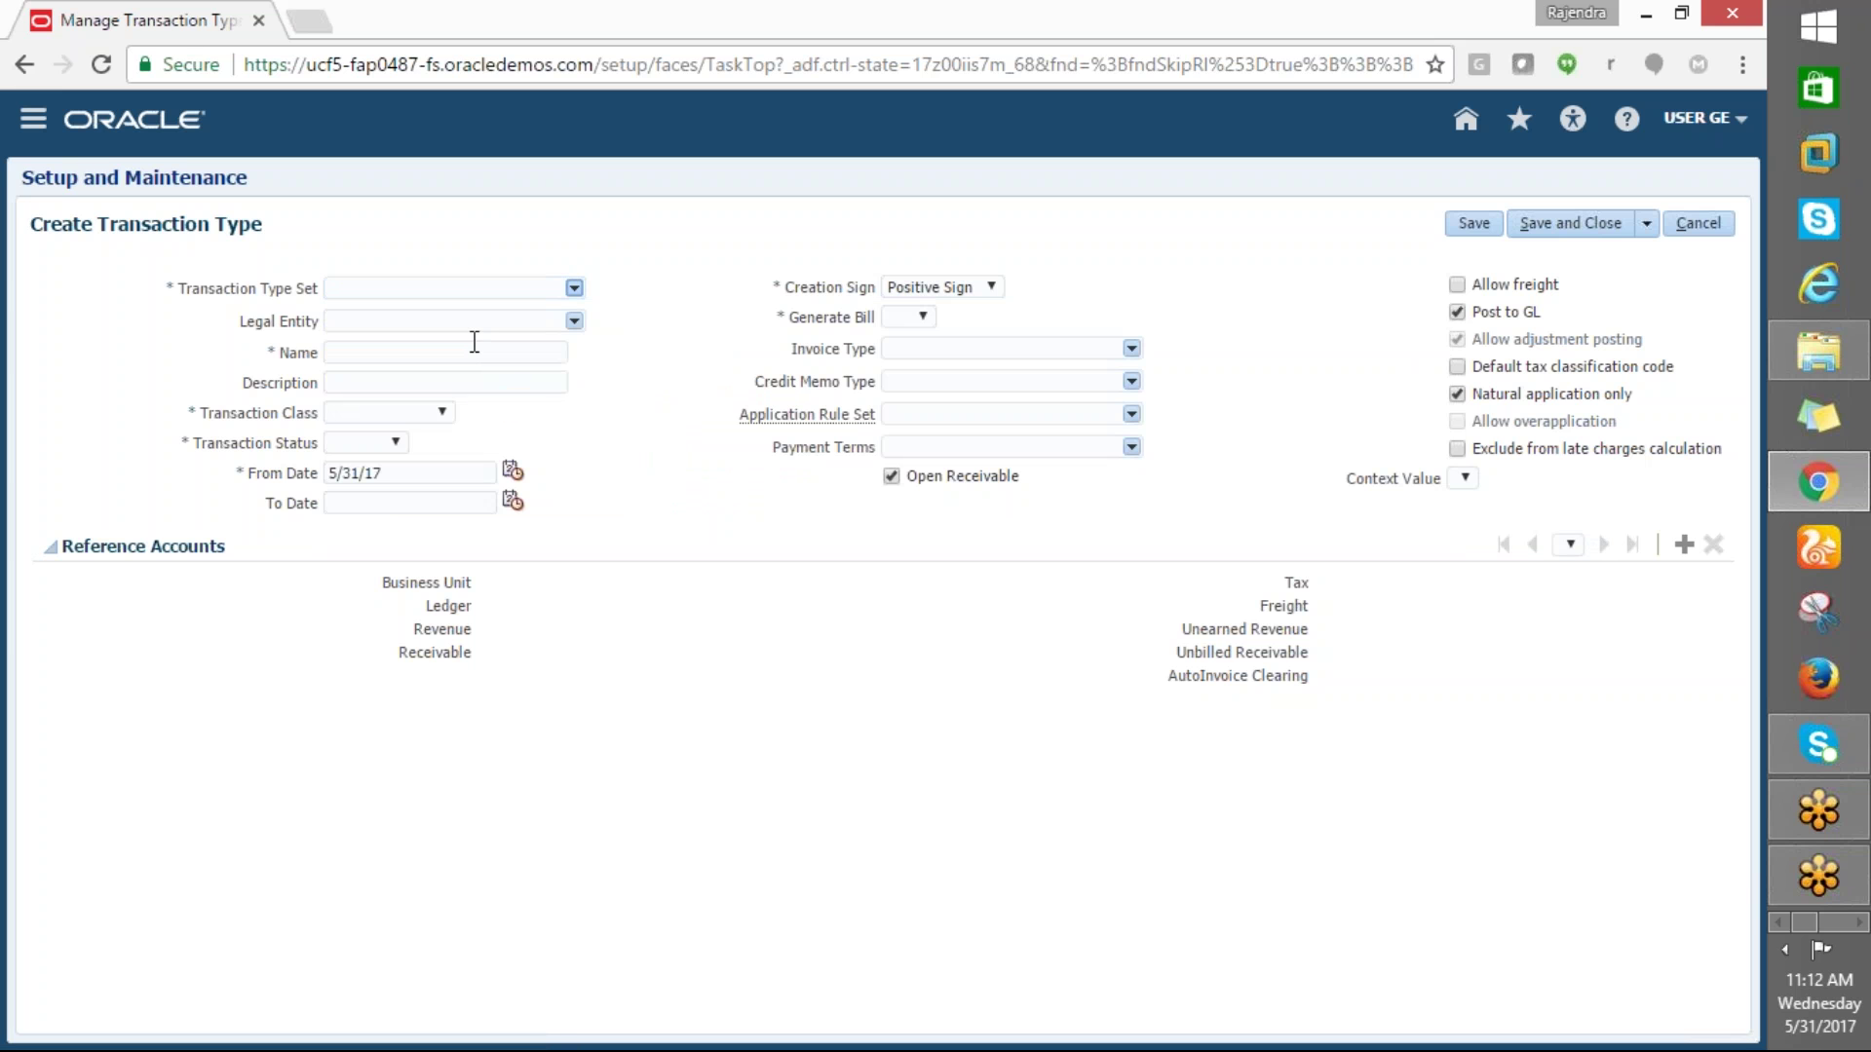
Search transaction type sets for 'com', select COMMON – Common Set, and confirm it.
type("c")
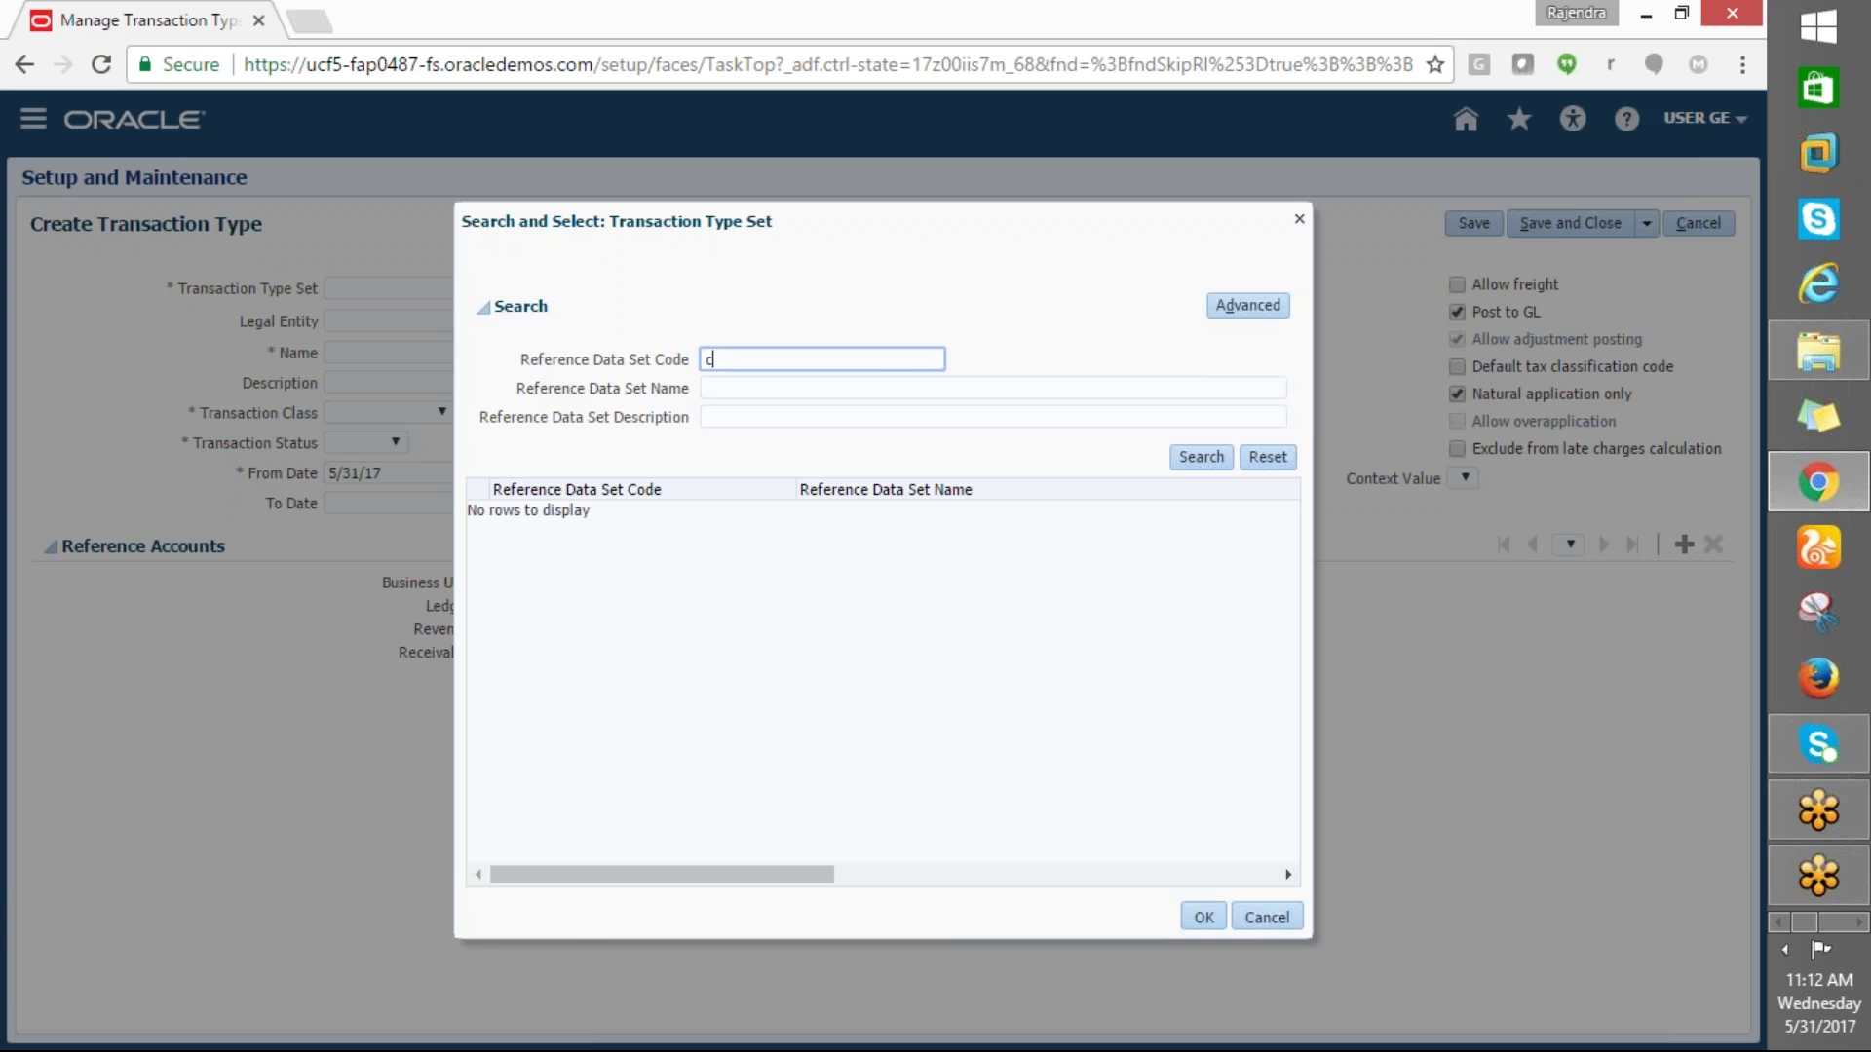
type("ommon")
left_click(1183, 465)
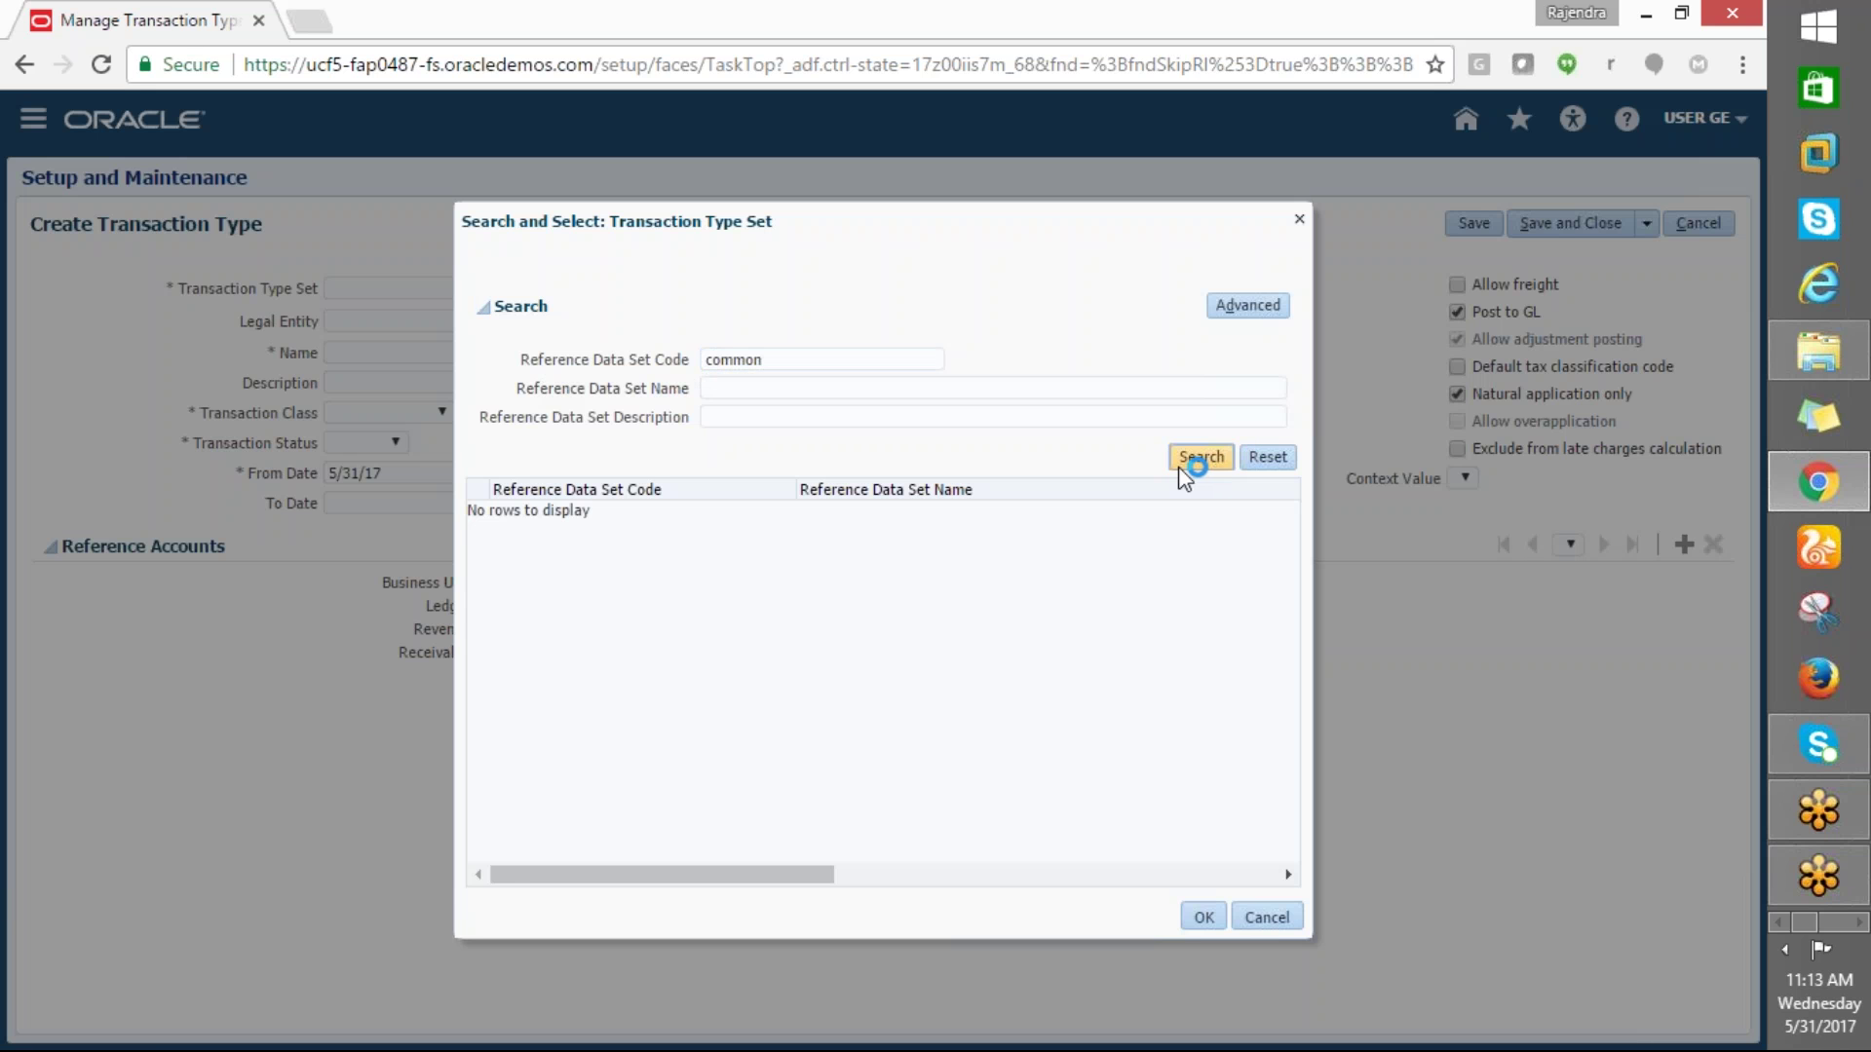
left_click(647, 512)
left_click(1205, 918)
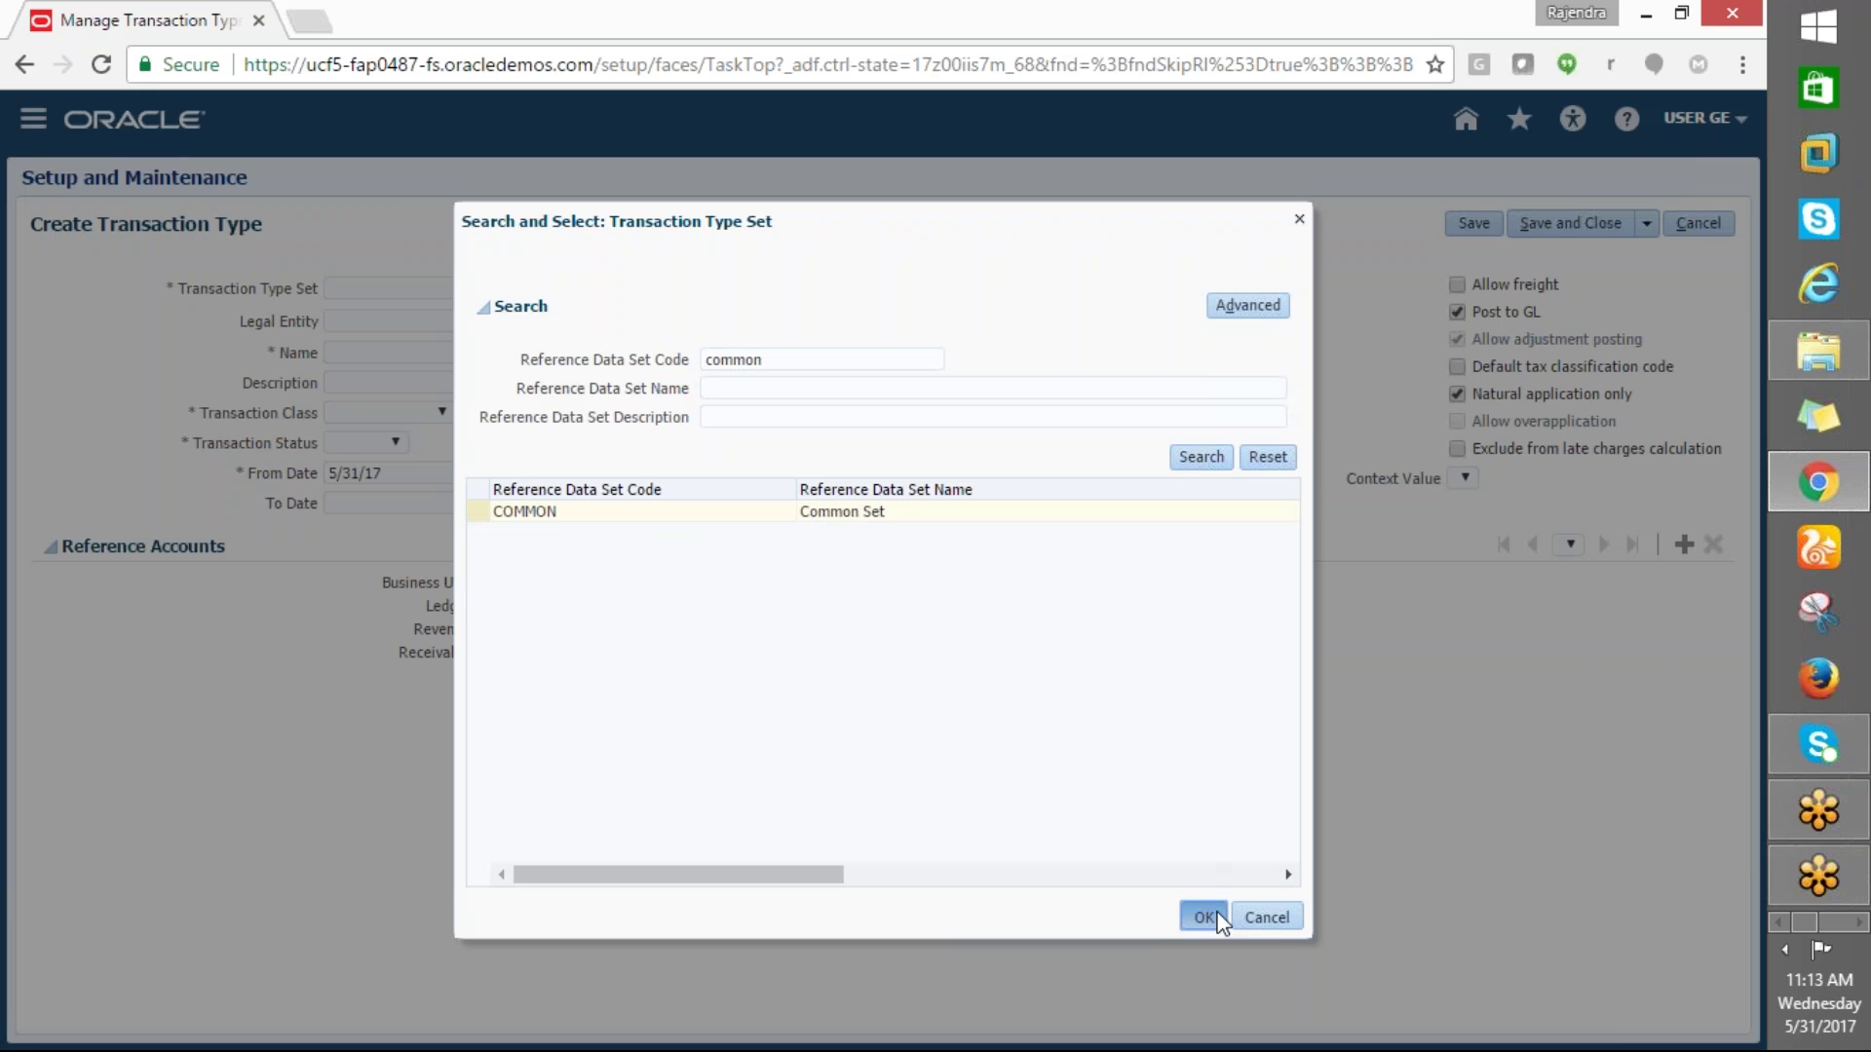
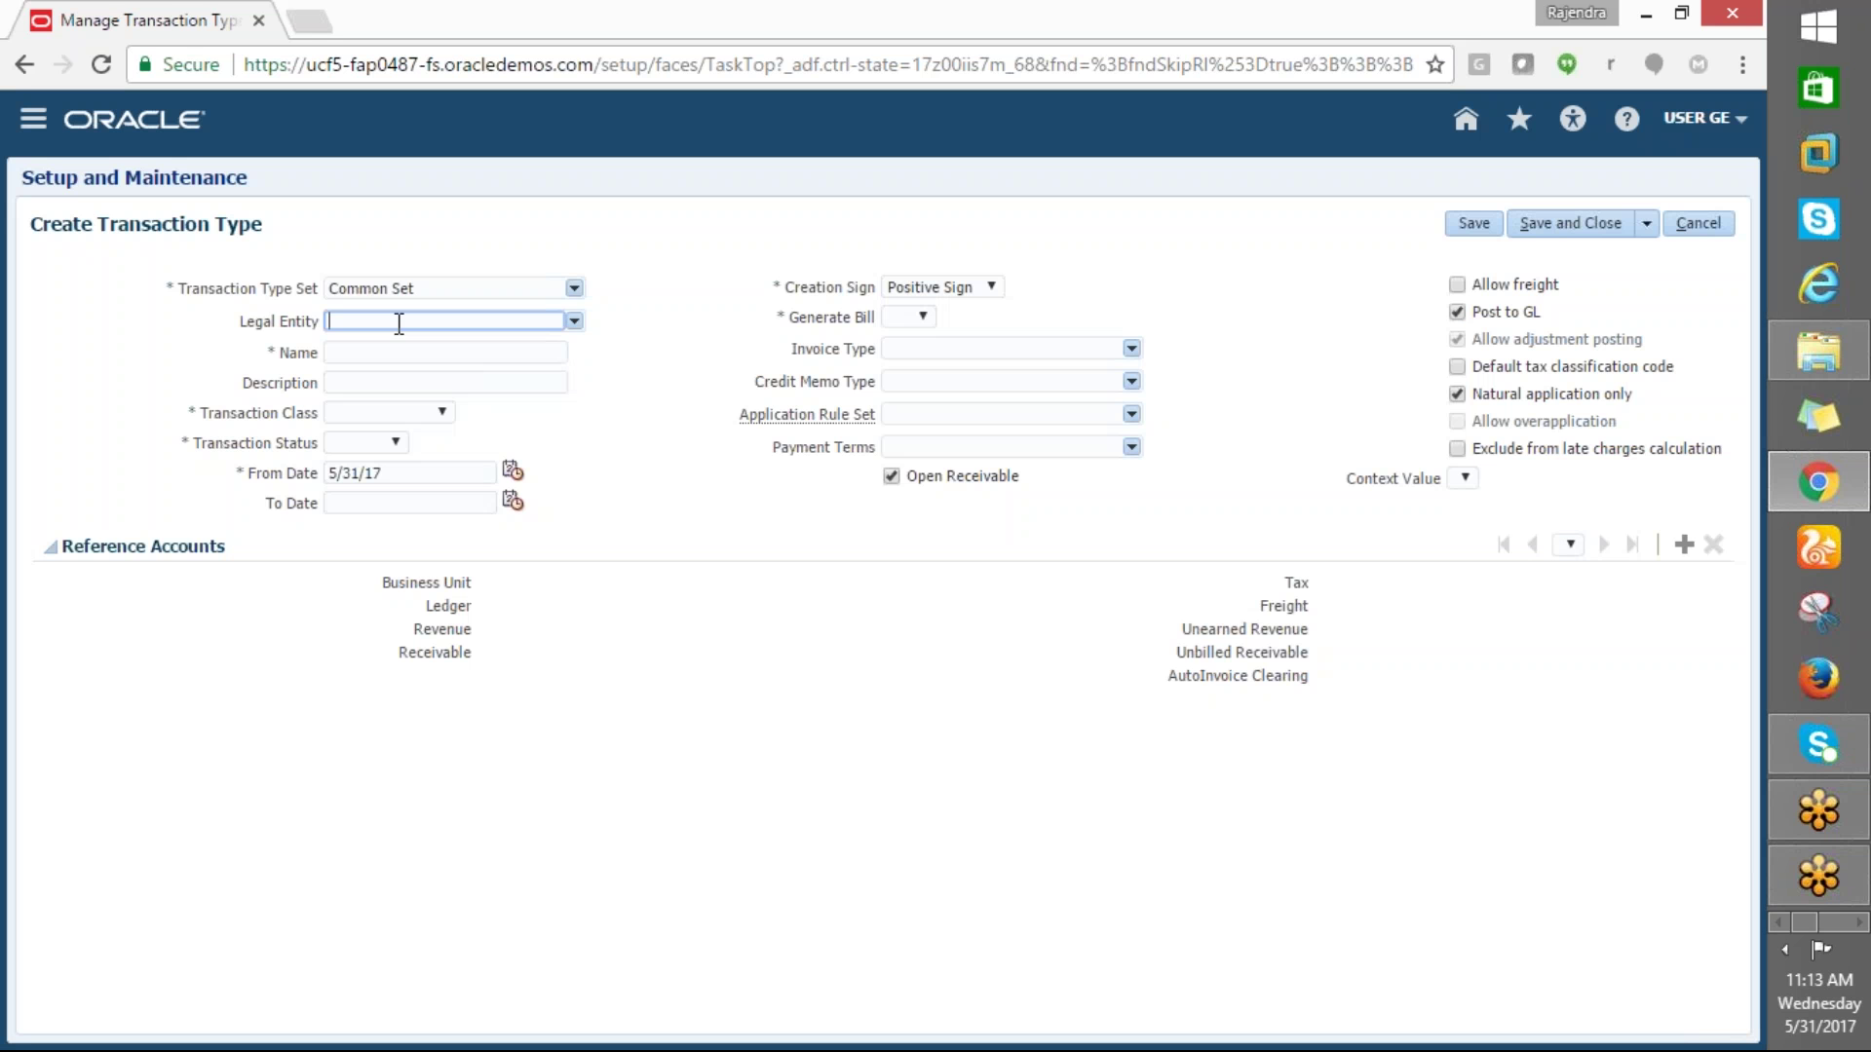
Choose US1 Legal Entity, name the type GE_INVOICE_TRAS and reuse the name as its description.
type("US1 Legal Entity")
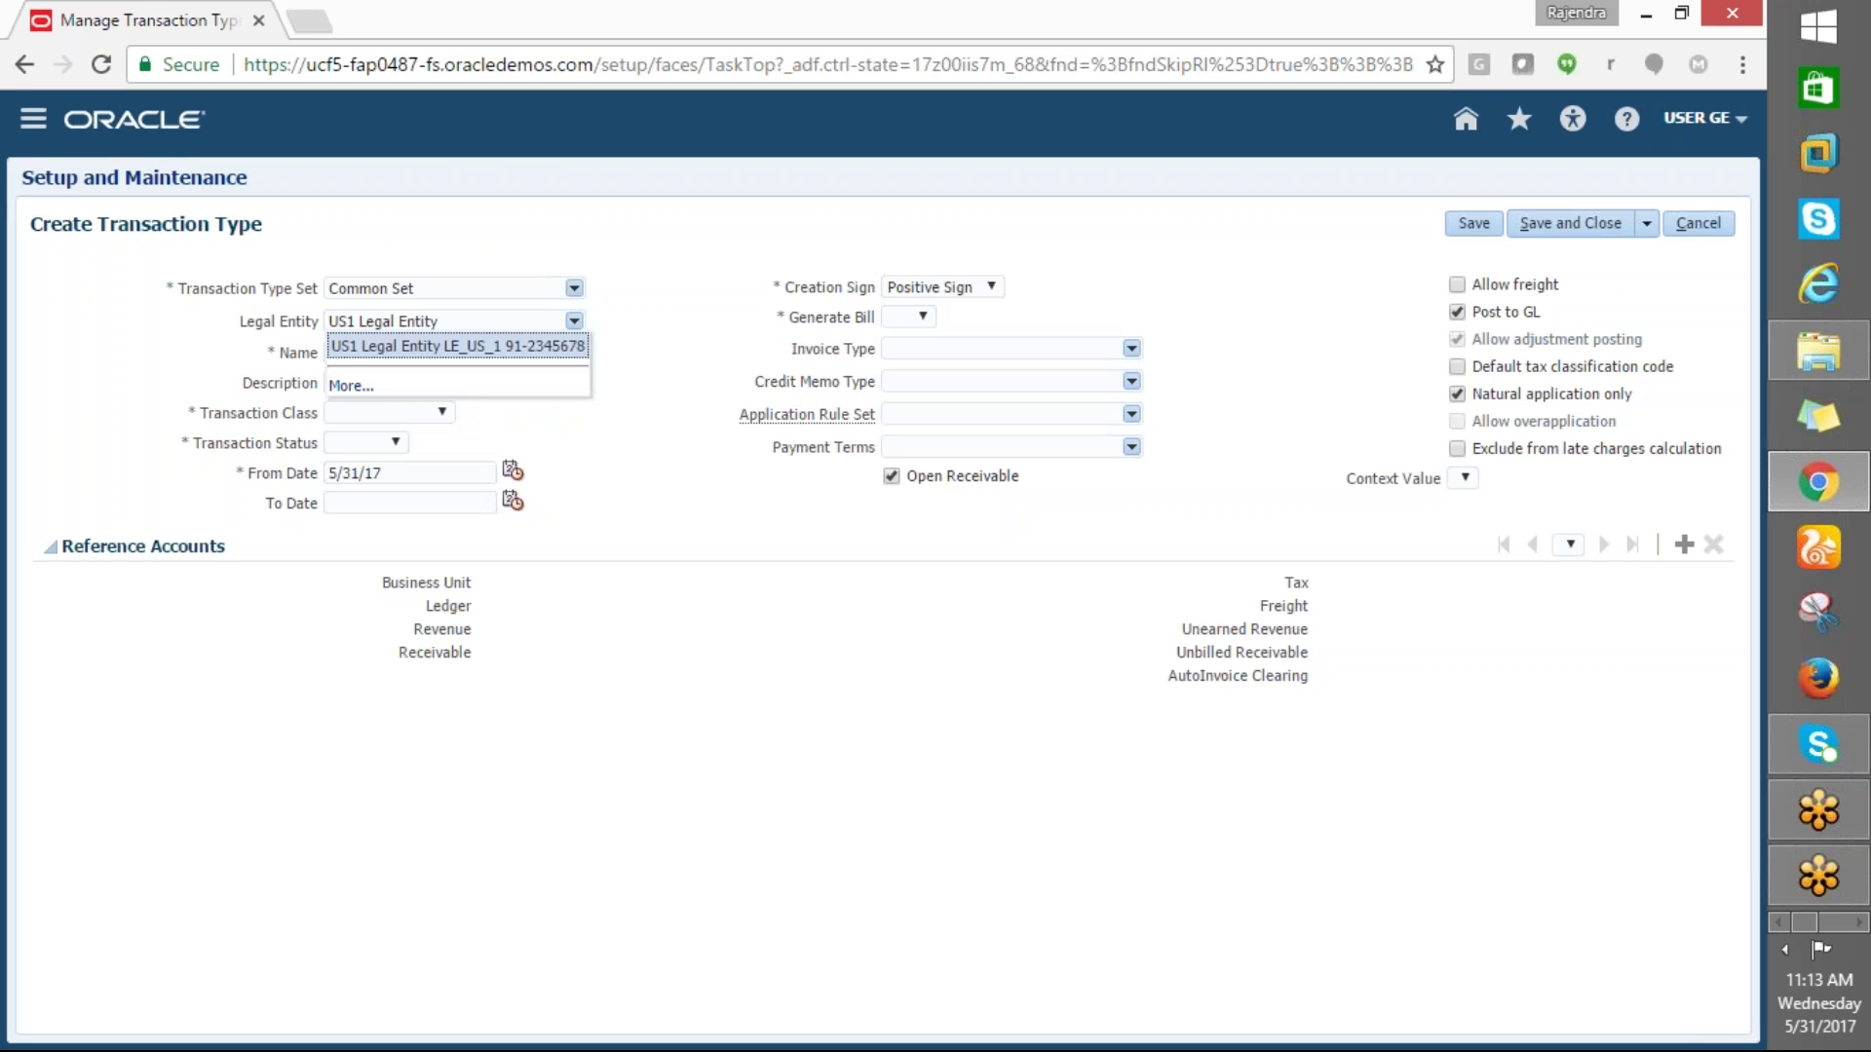
left_click(361, 345)
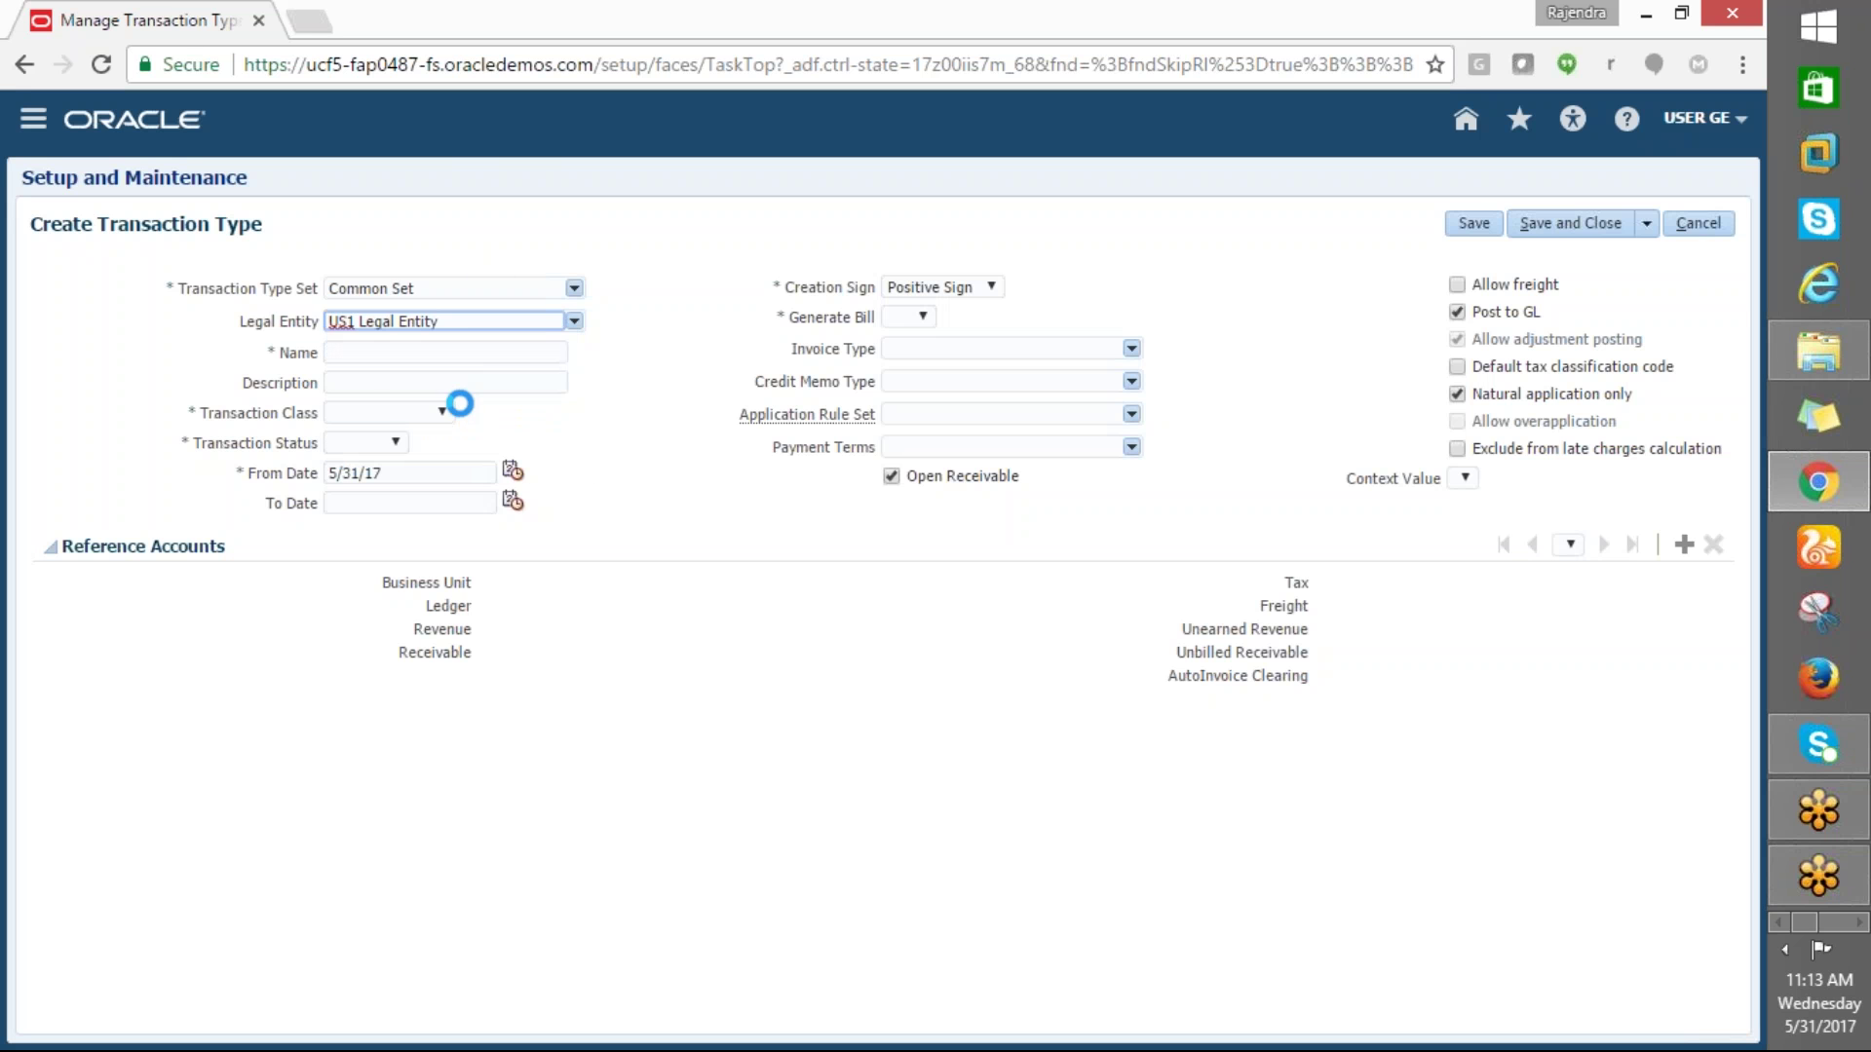
left_click(361, 349)
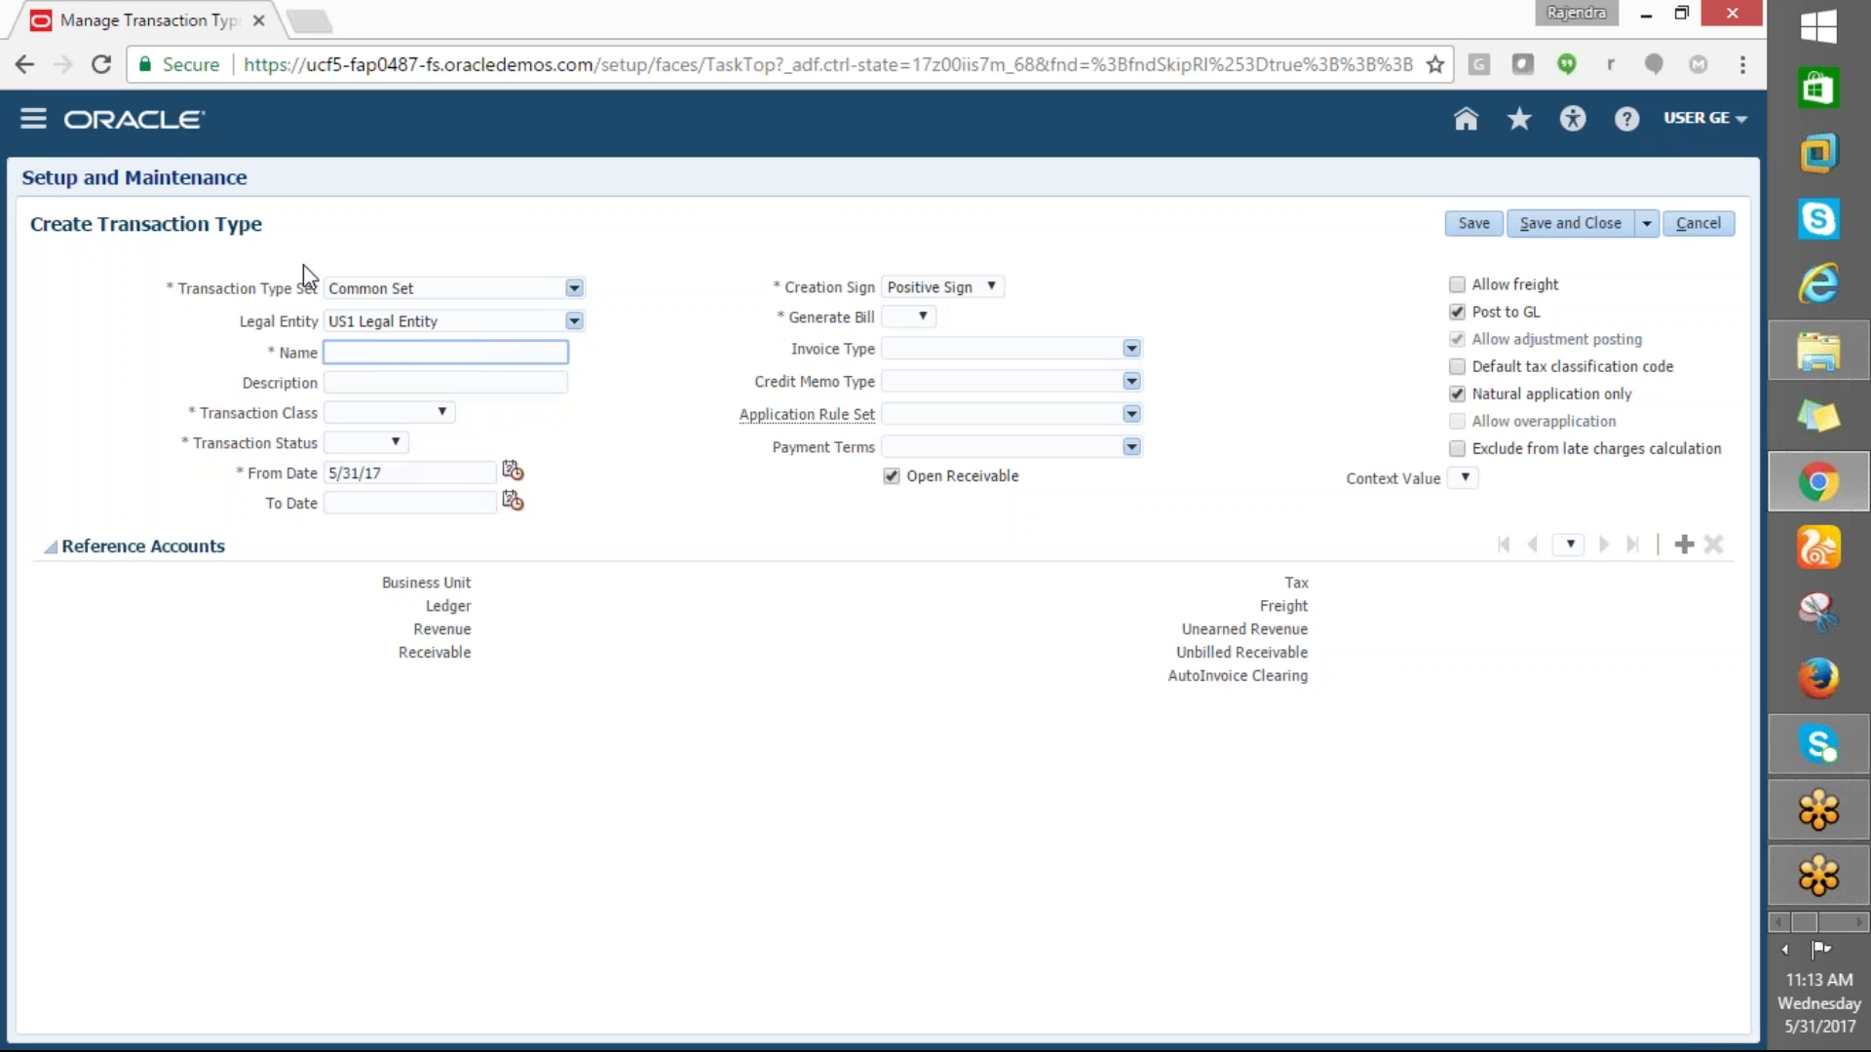
type("GE")
type("_TRANSACTION")
key("BackSpace")
key("BackSpace")
key("BackSpace")
key("BackSpace")
key("BackSpace")
key("BackSpace")
key("BackSpace")
key("BackSpace")
key("BackSpace")
key("BackSpace")
key("BackSpace")
key("BackSpace")
type("INVOICE_TRASACTIO")
key("Tab")
left_click_drag(509, 351, 261, 347)
key("ctrl+c")
left_click(345, 384)
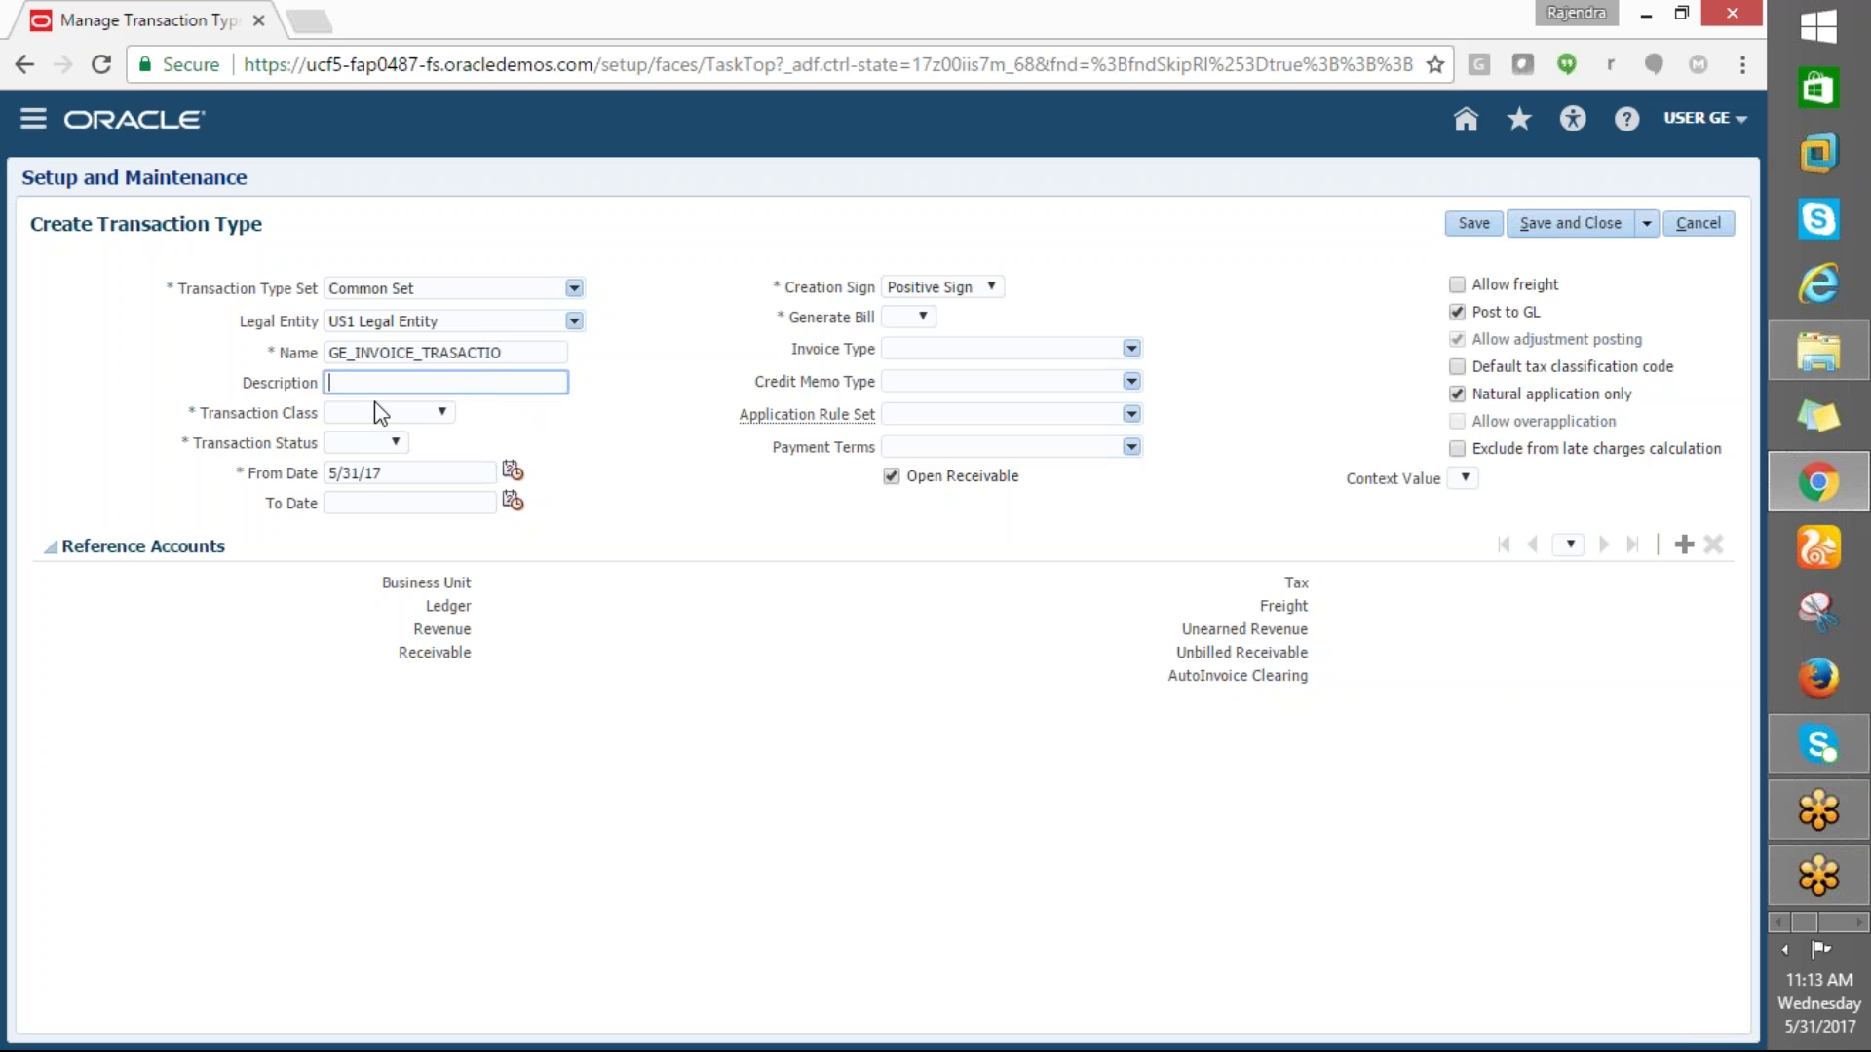
key("ctrl+v")
left_click(518, 354)
key("BackSpace")
key("BackSpace")
key("BackSpace")
key("BackSpace")
key("BackSpace")
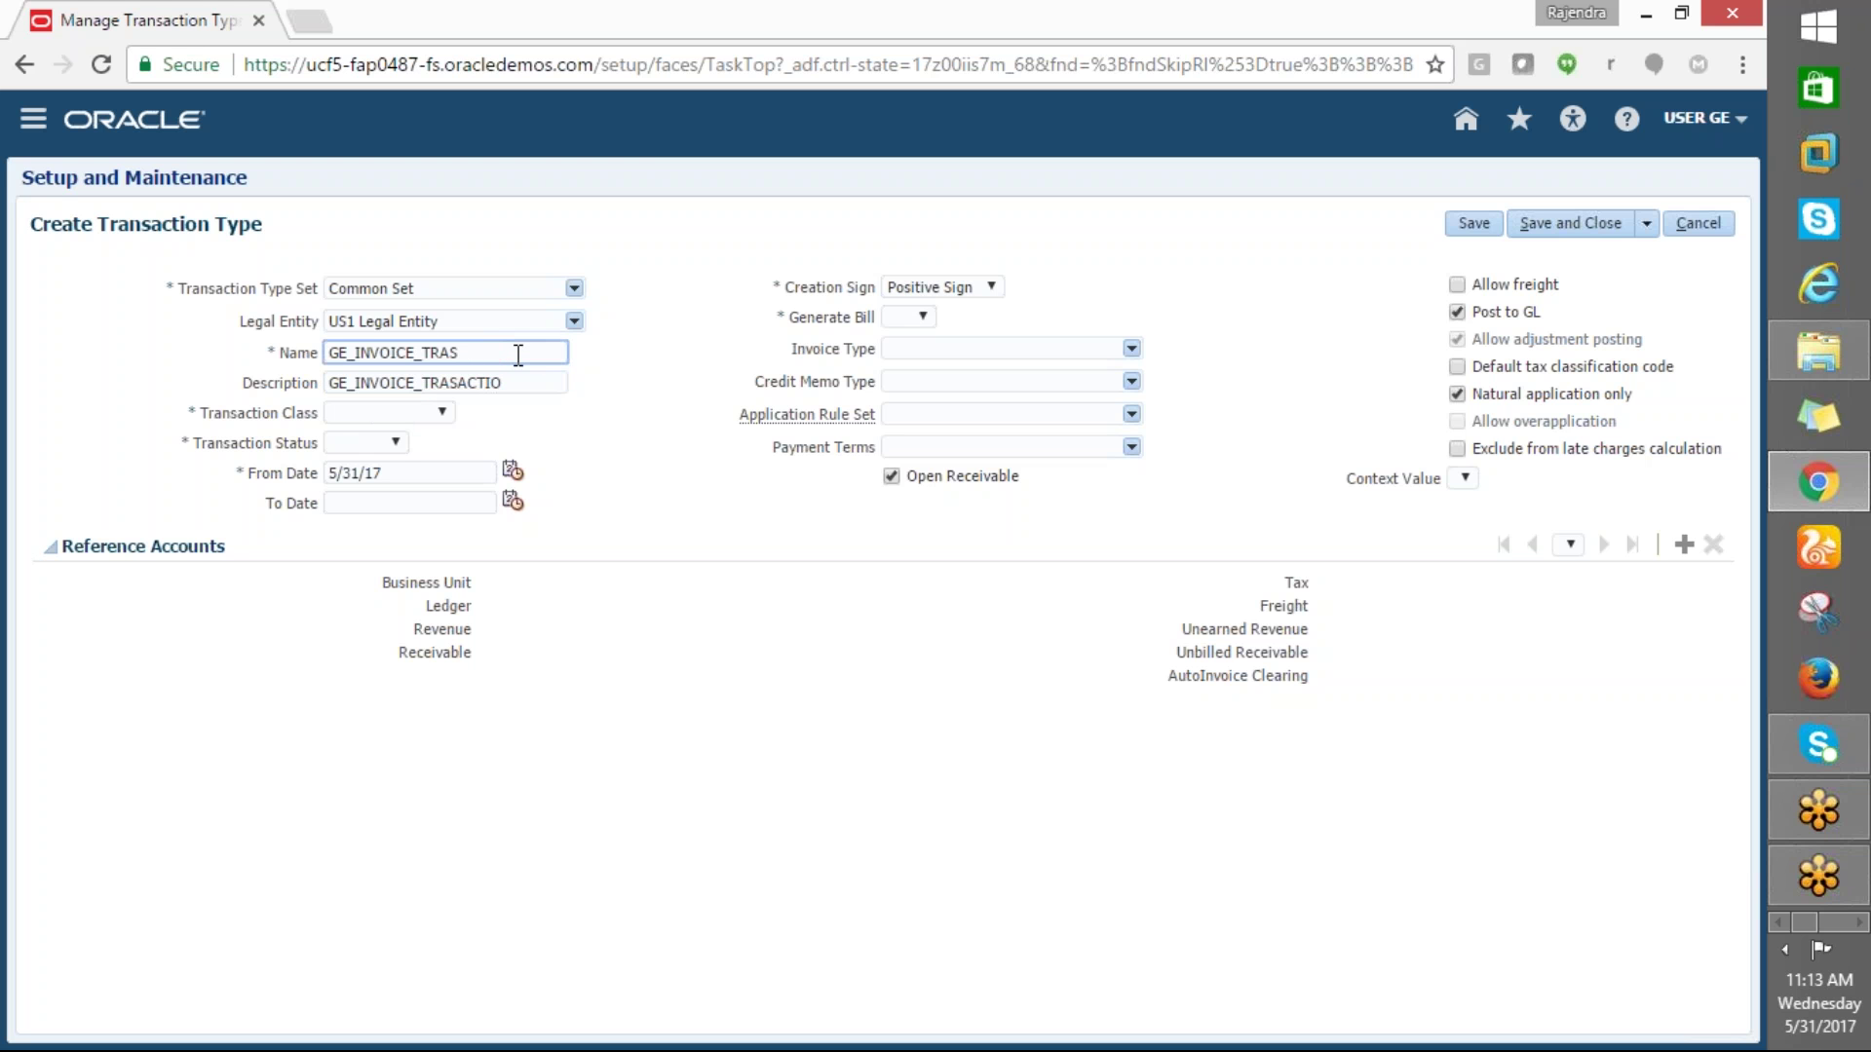
Set Transaction Class Invoice, Status Open and Generate Bill Yes, then add a reference accounts entry.
left_click(417, 415)
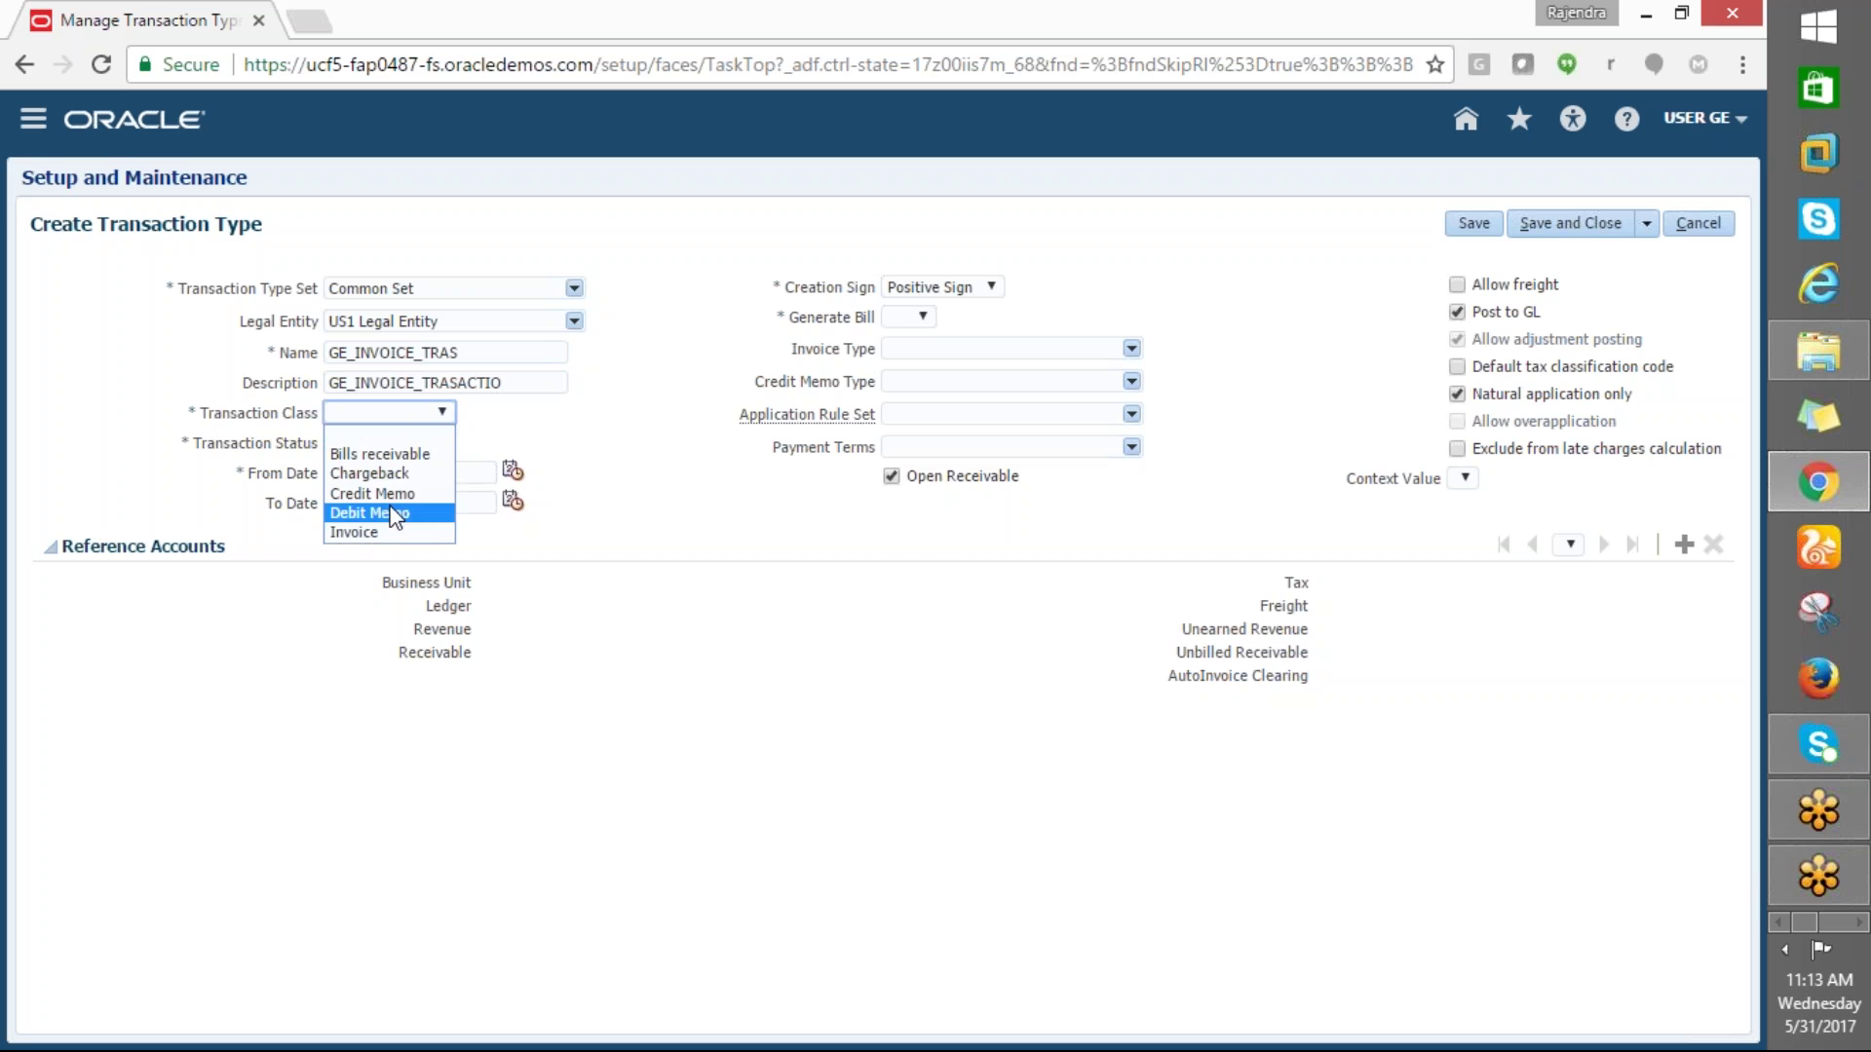
left_click(363, 532)
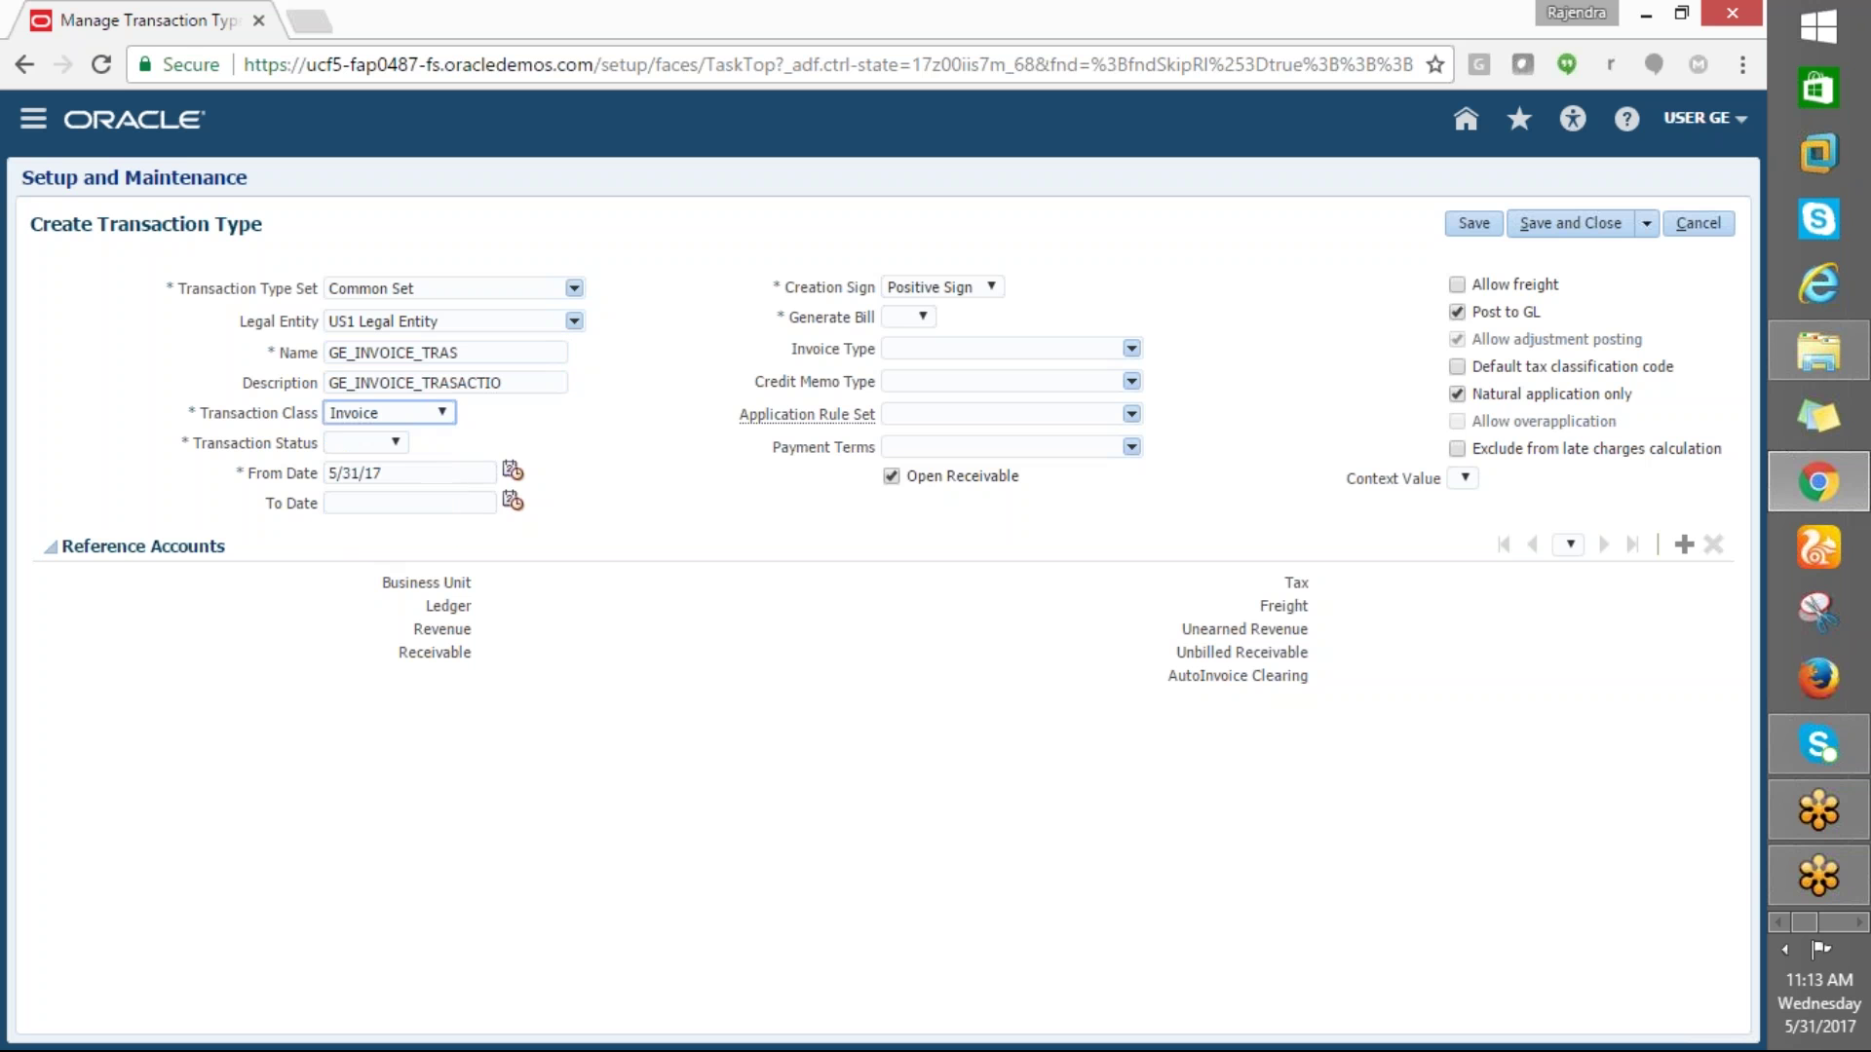
left_click(393, 446)
left_click(390, 499)
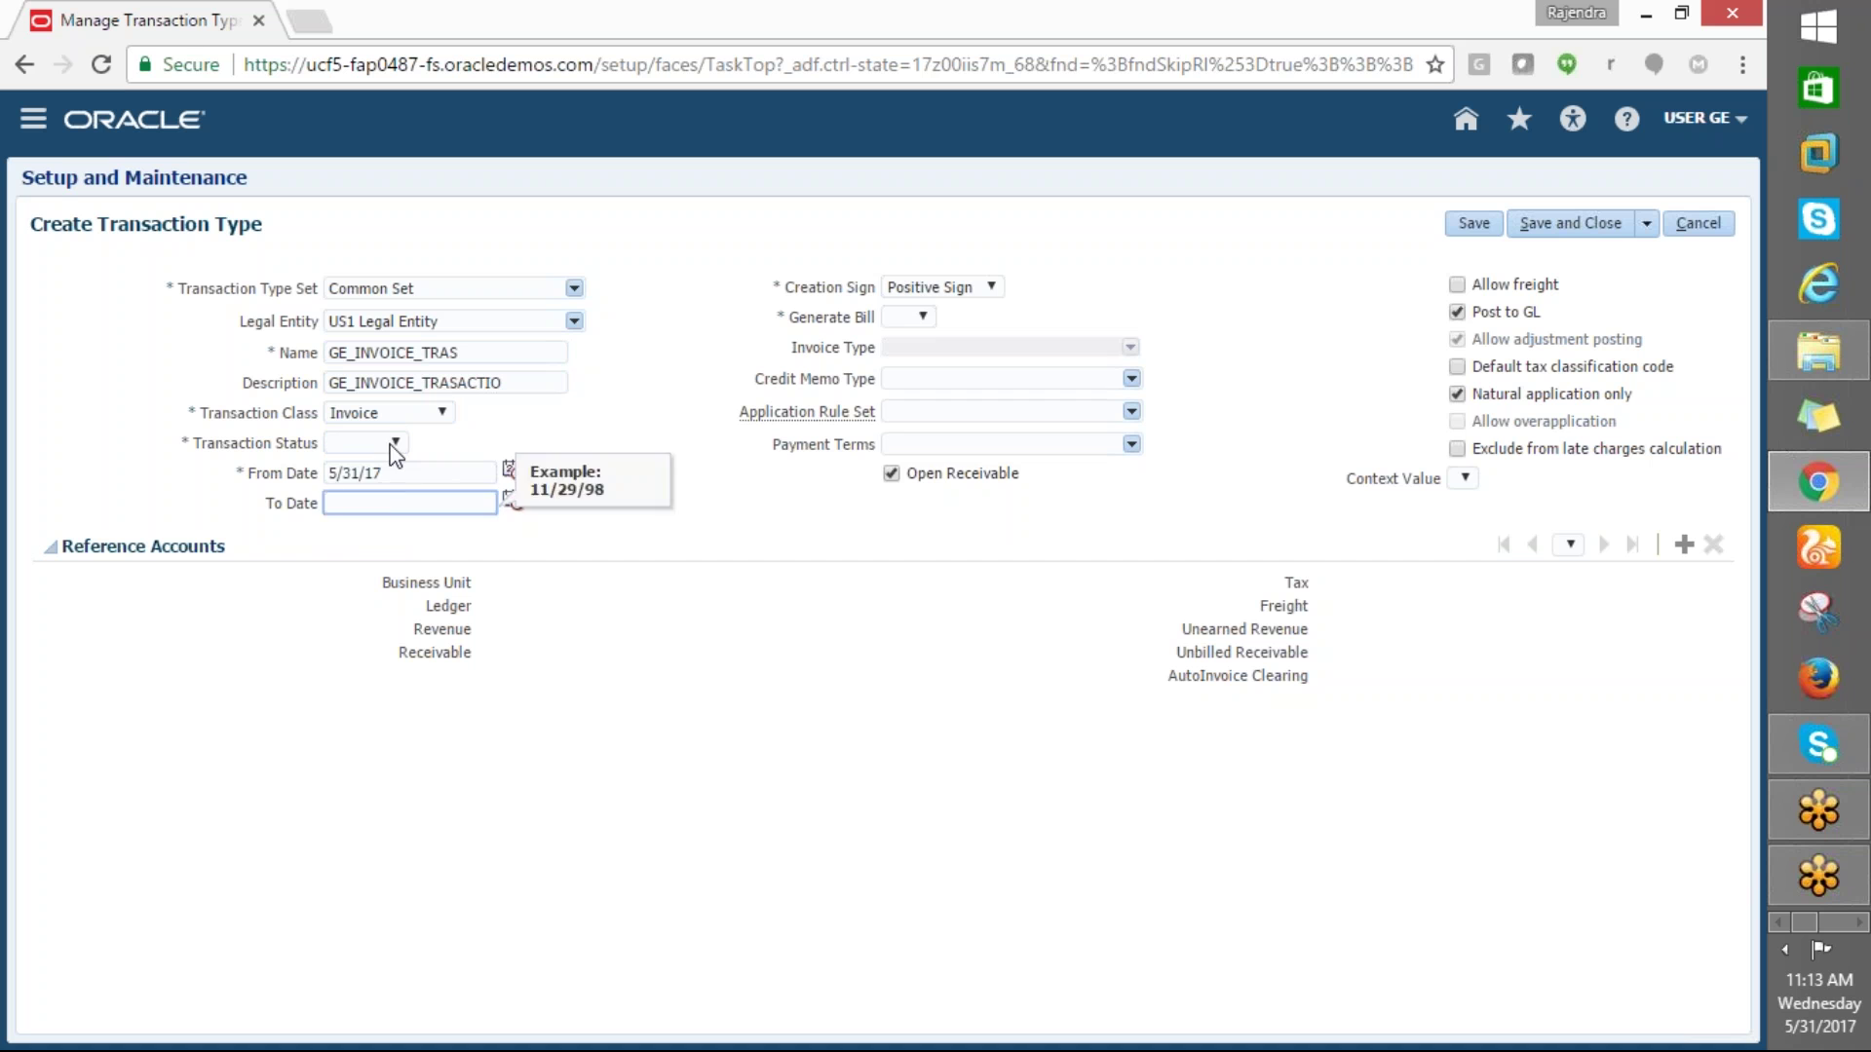
left_click(394, 440)
left_click(361, 507)
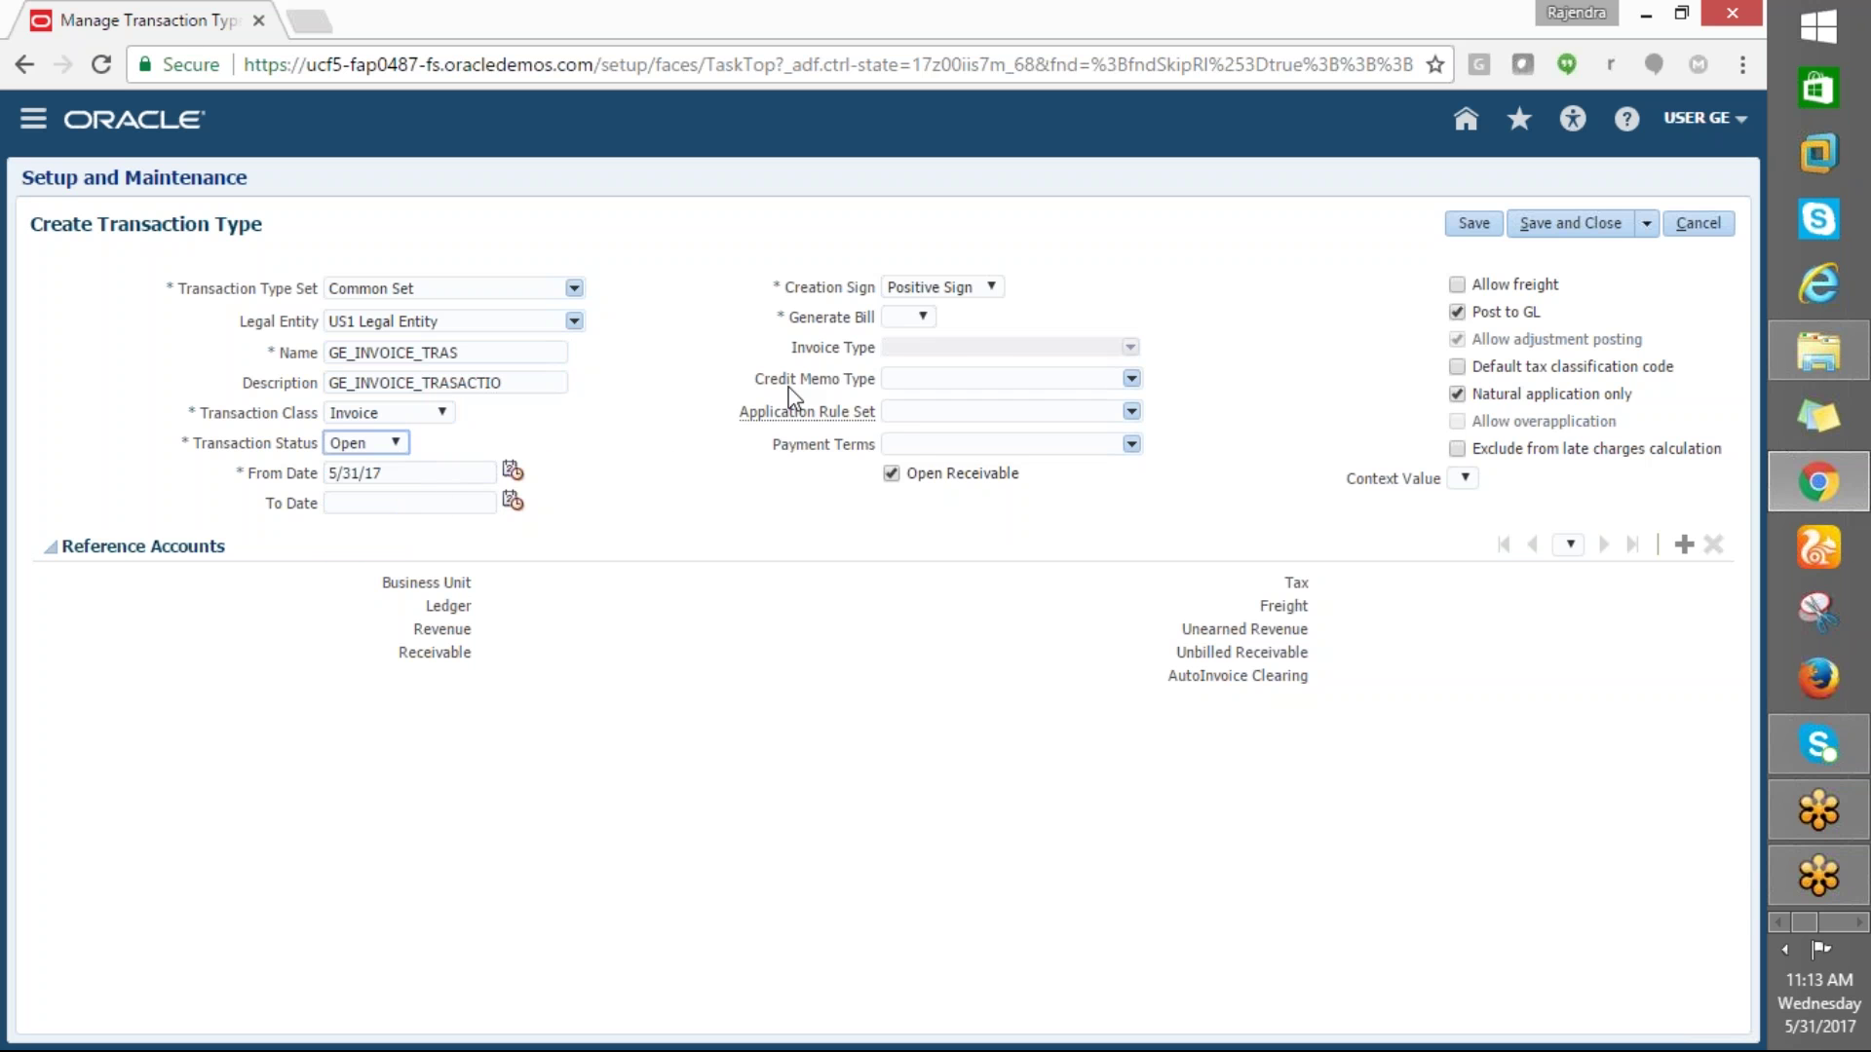
left_click(922, 318)
left_click(898, 375)
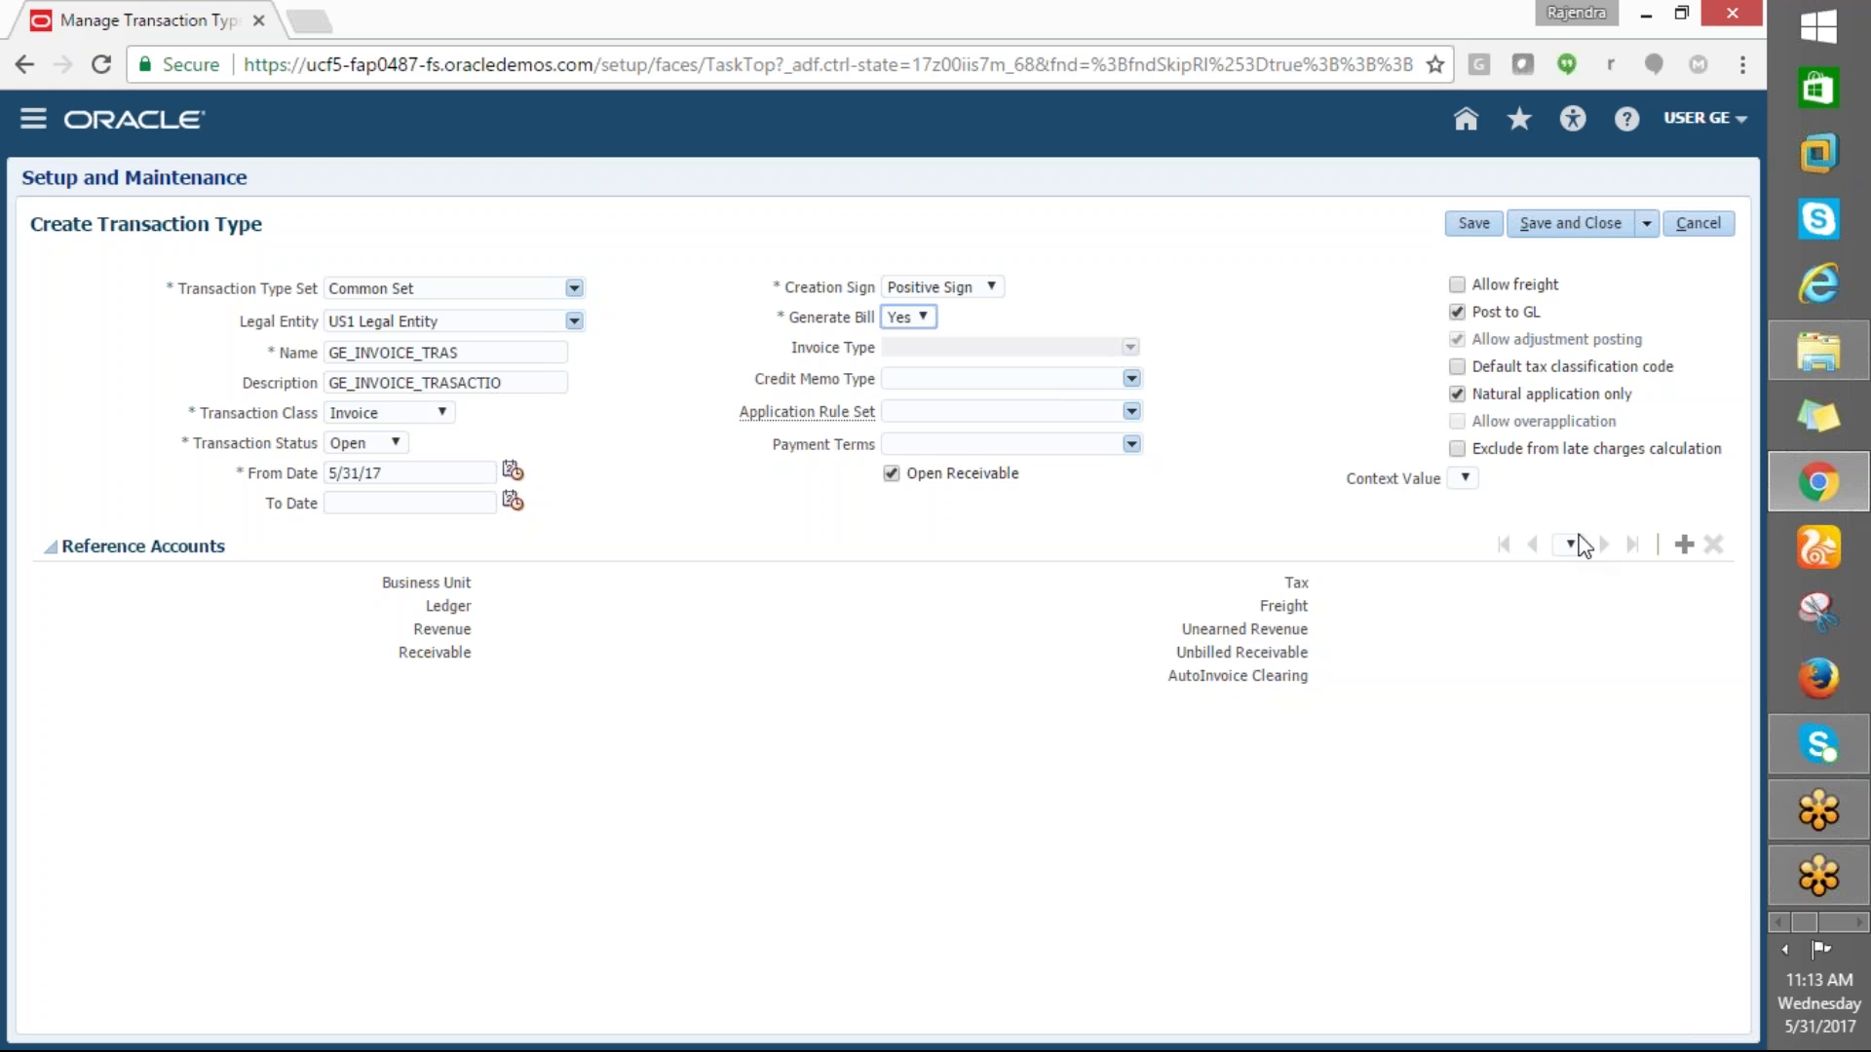
left_click(1680, 547)
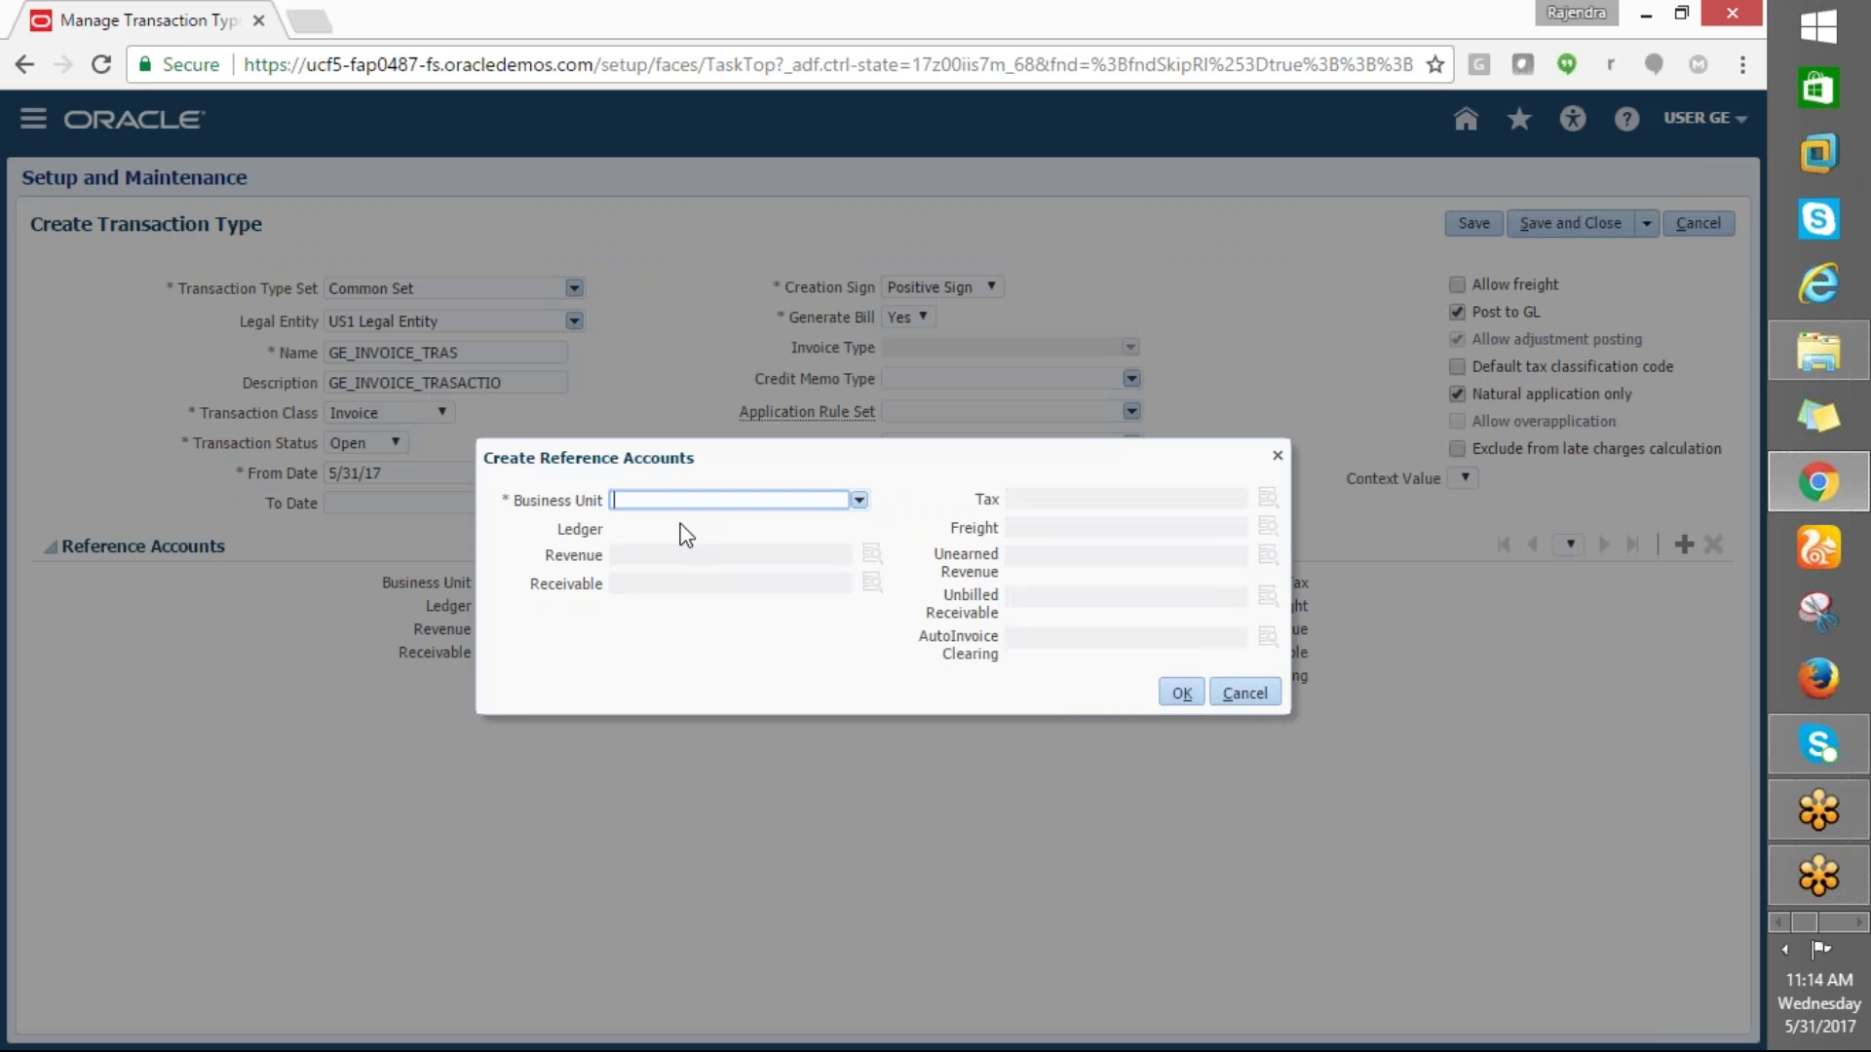
Look for a GE business unit in the Business Unit list, then open the full Search and Select dialog.
type("GEGEg")
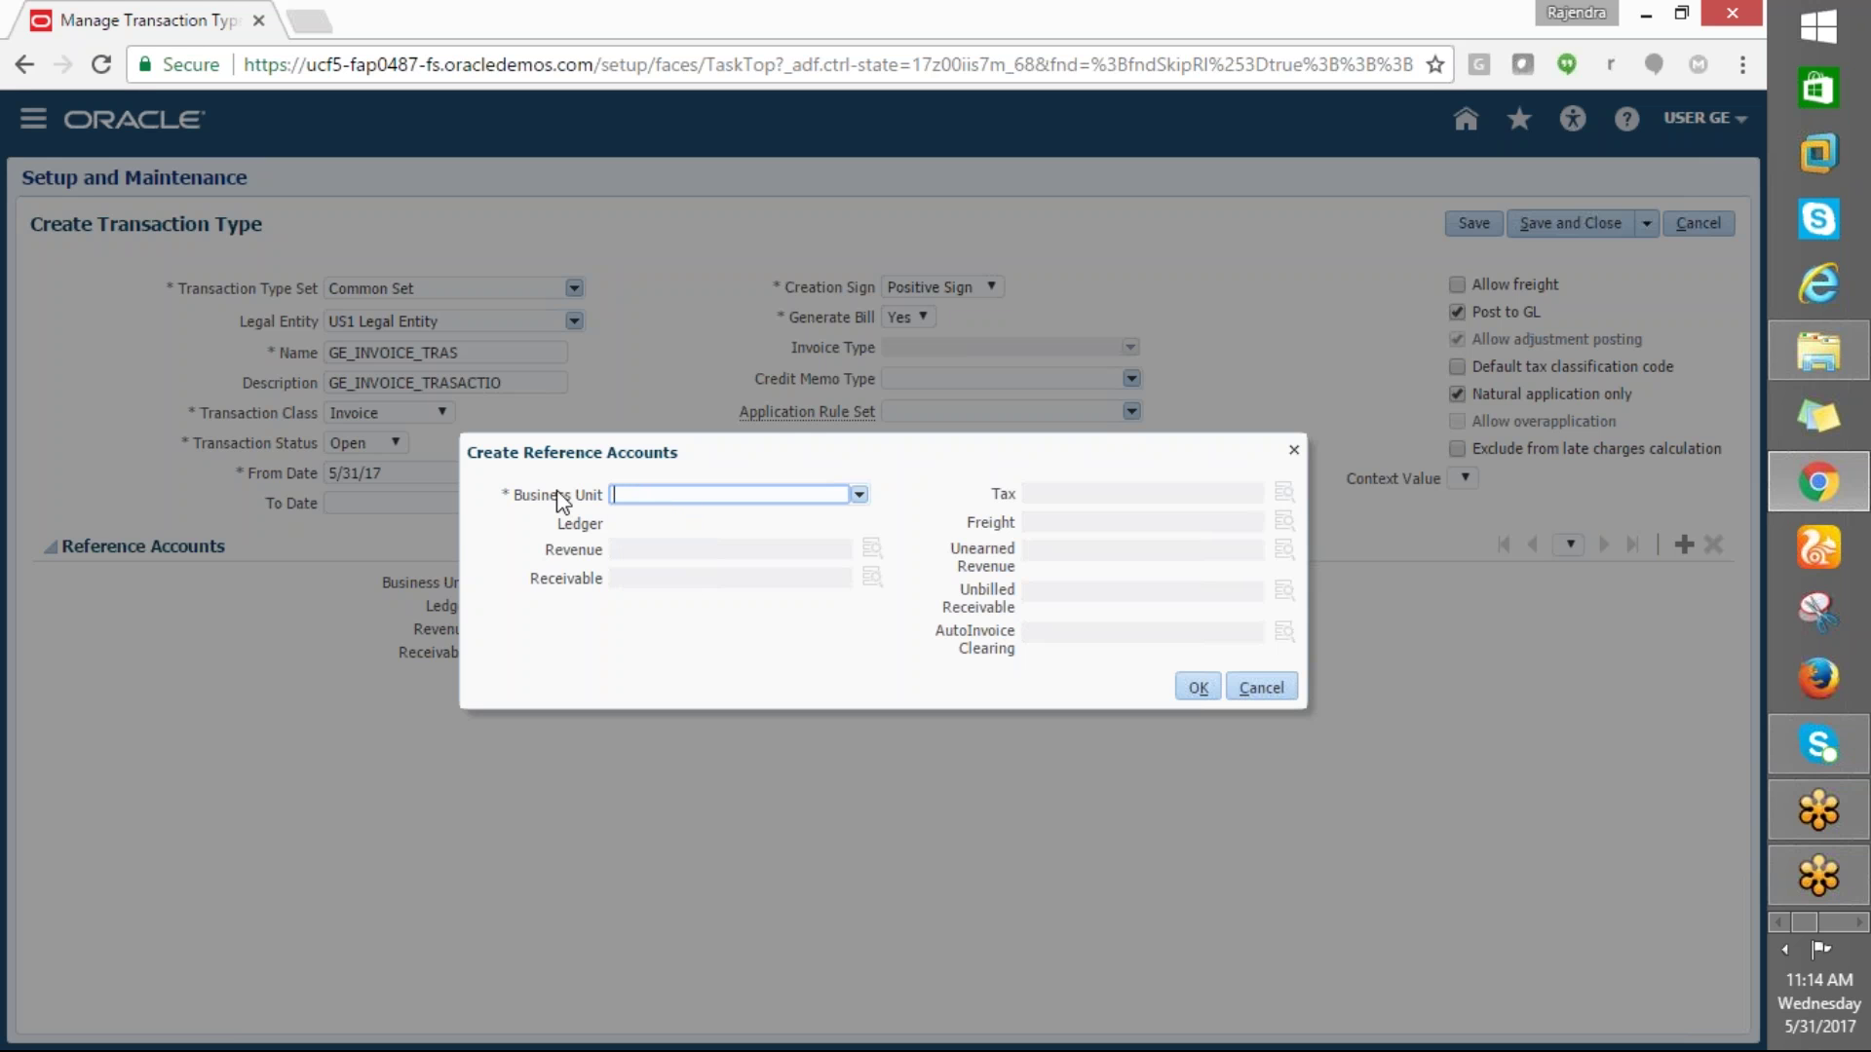
left_click(859, 495)
left_click(859, 495)
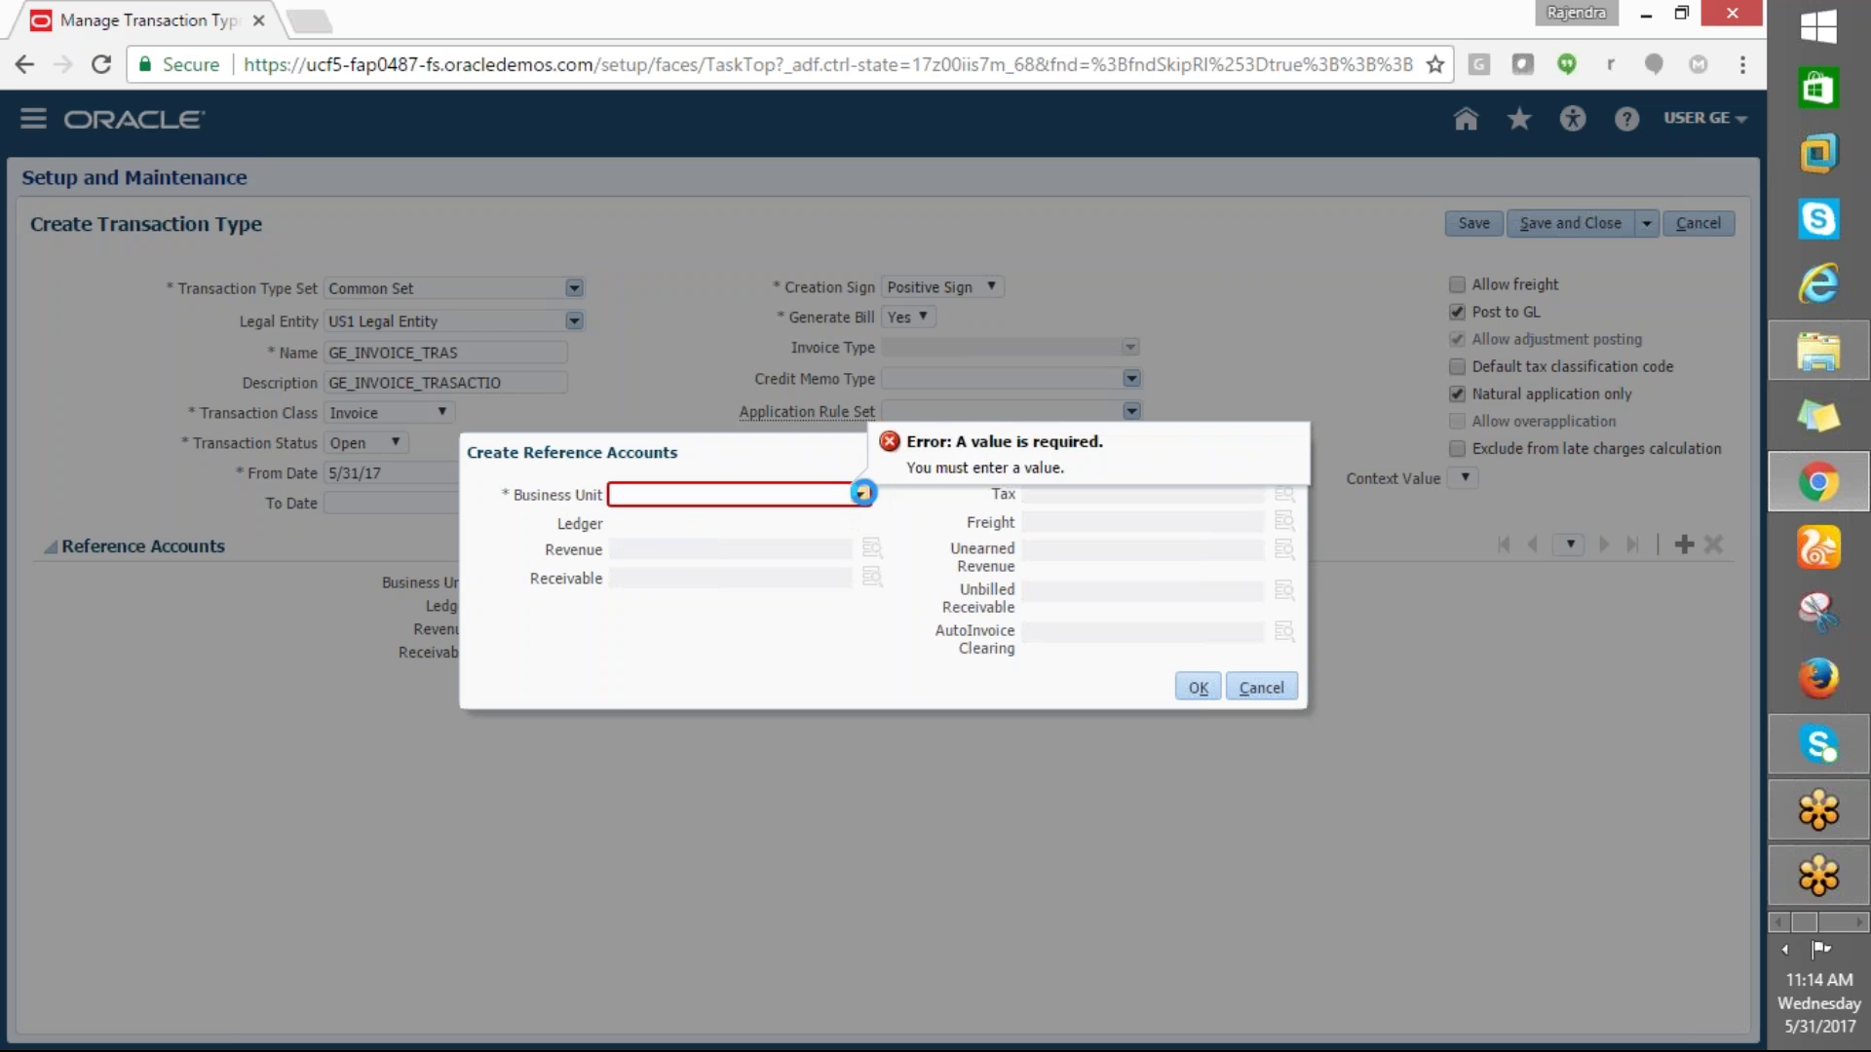
left_click(655, 743)
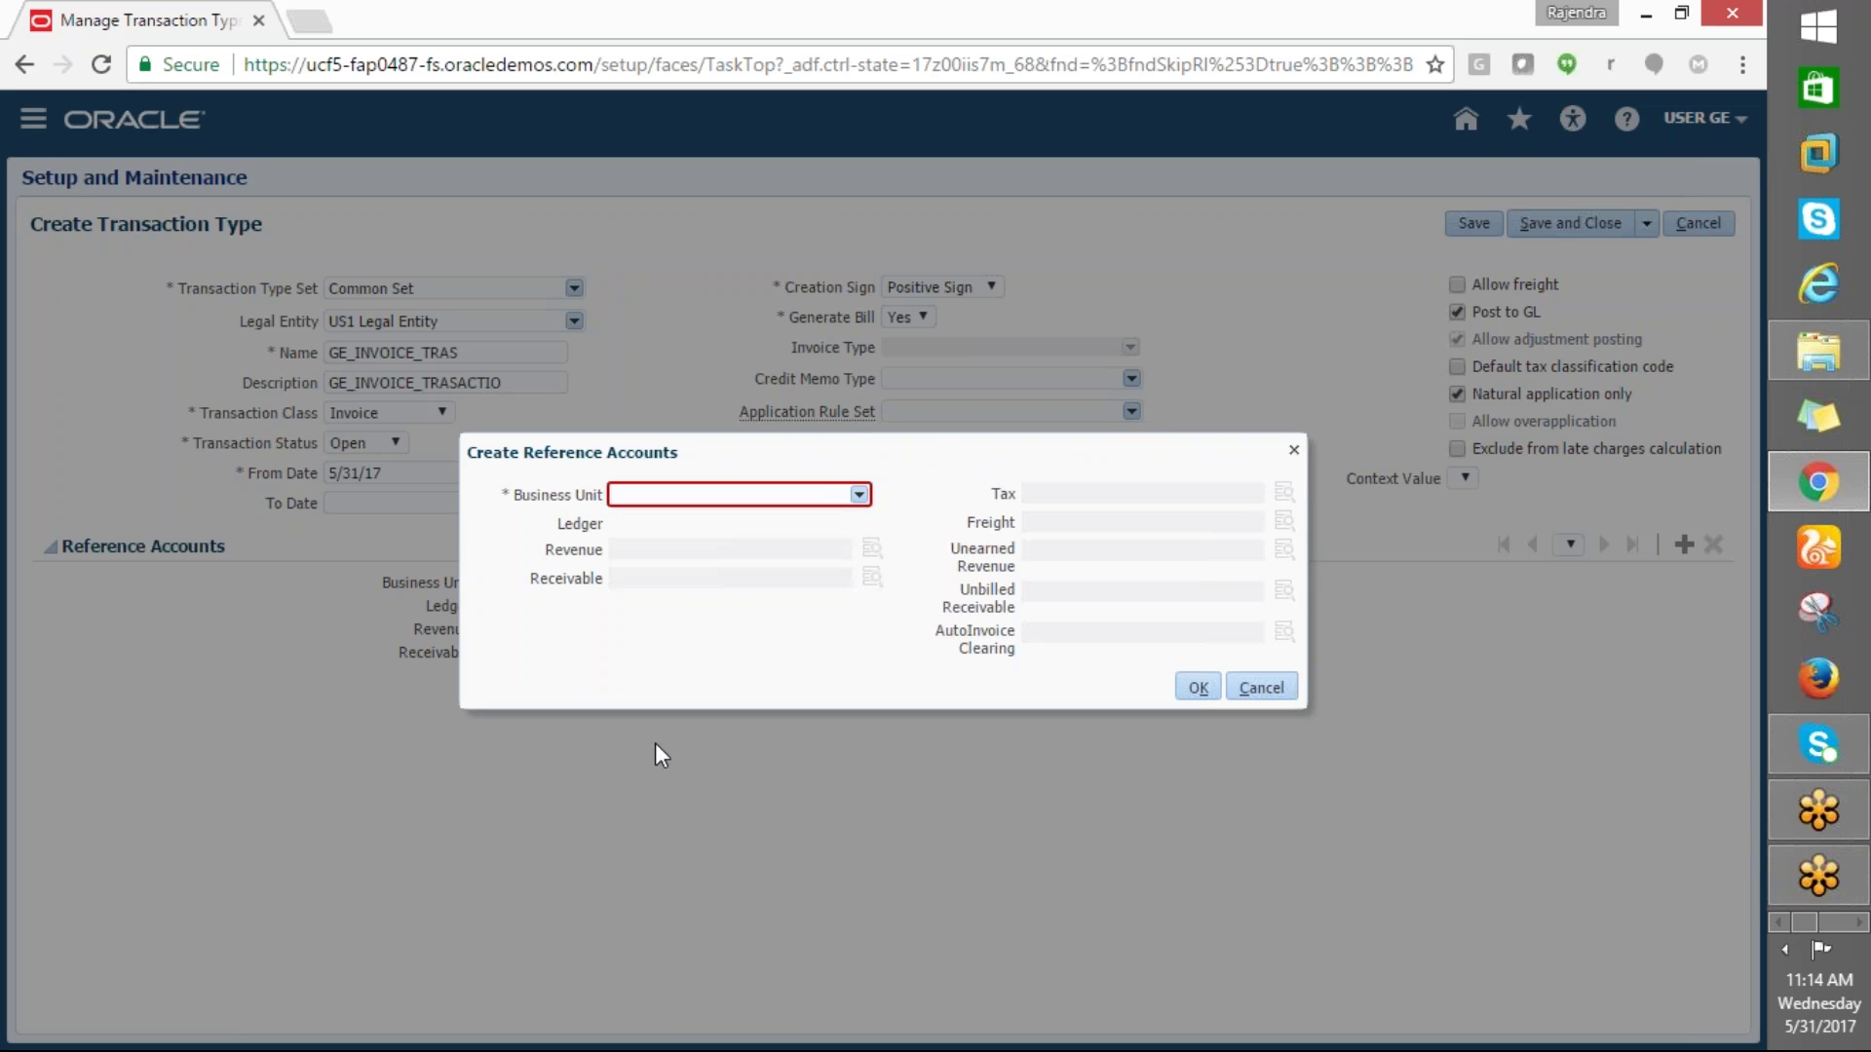
left_click(859, 494)
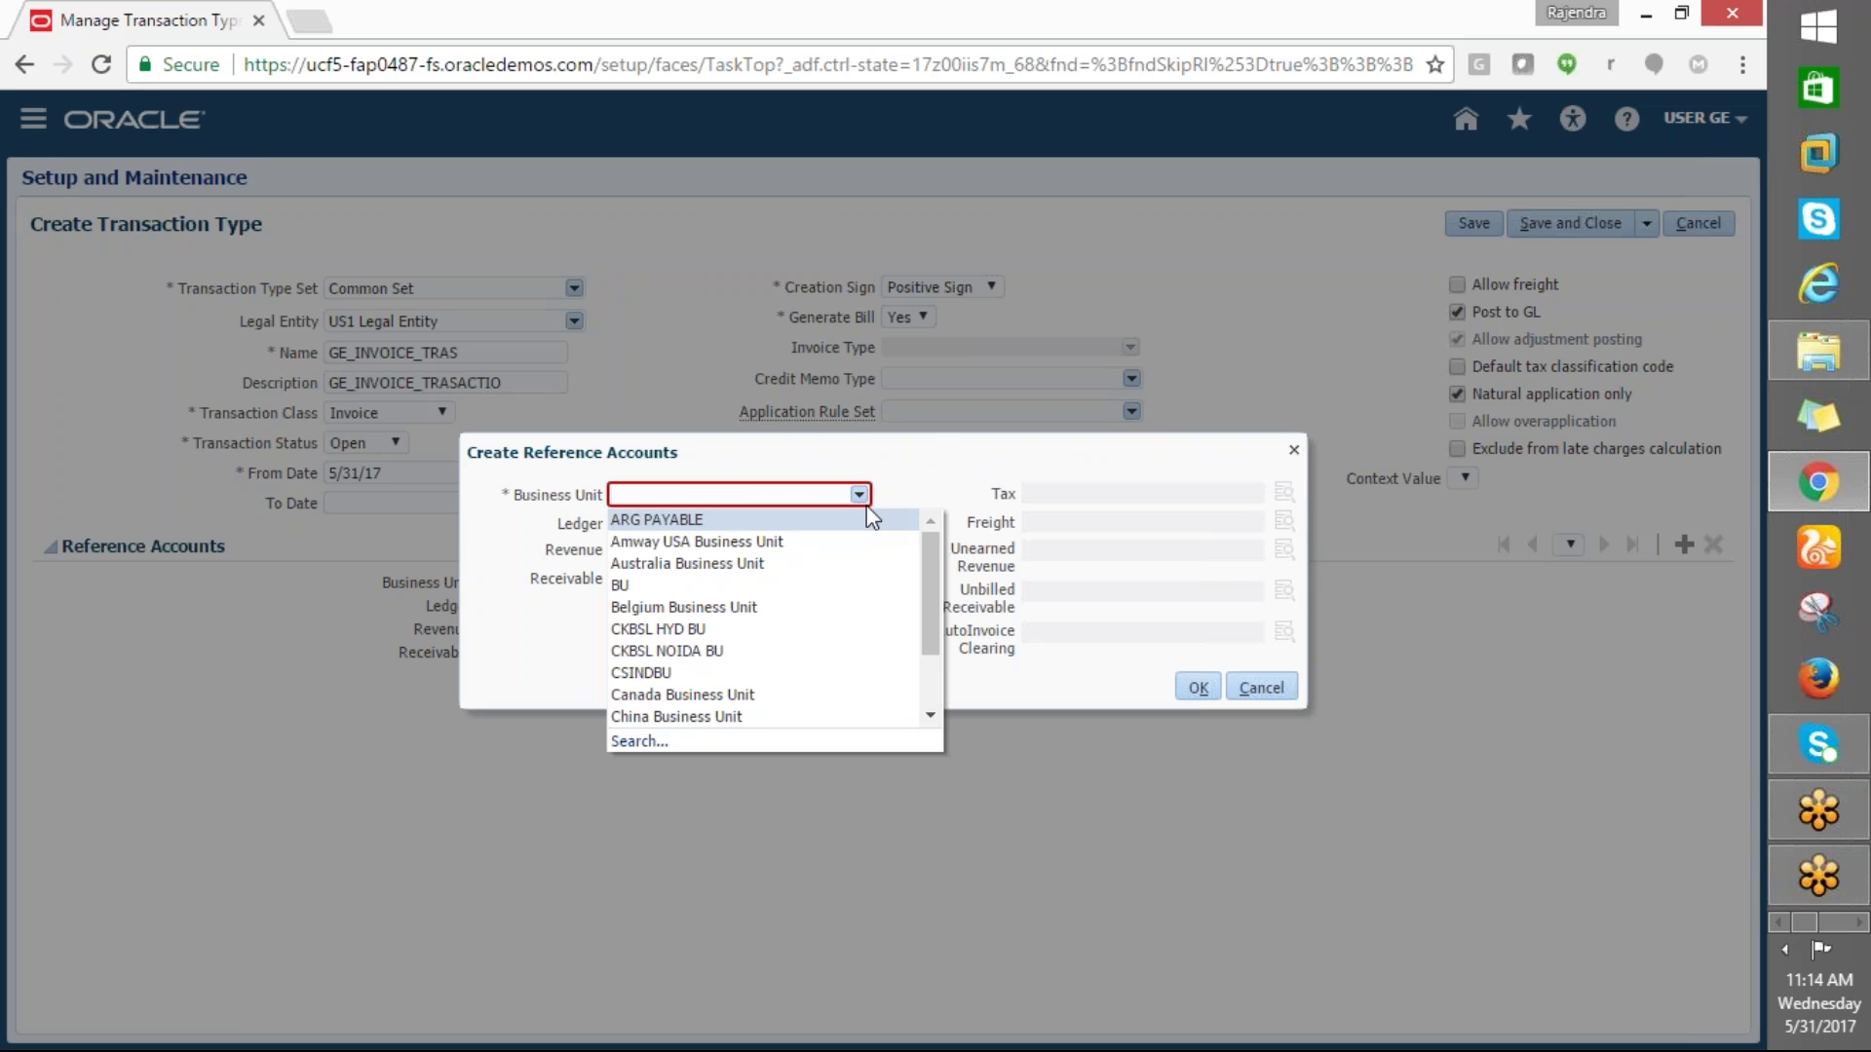
left_click(653, 743)
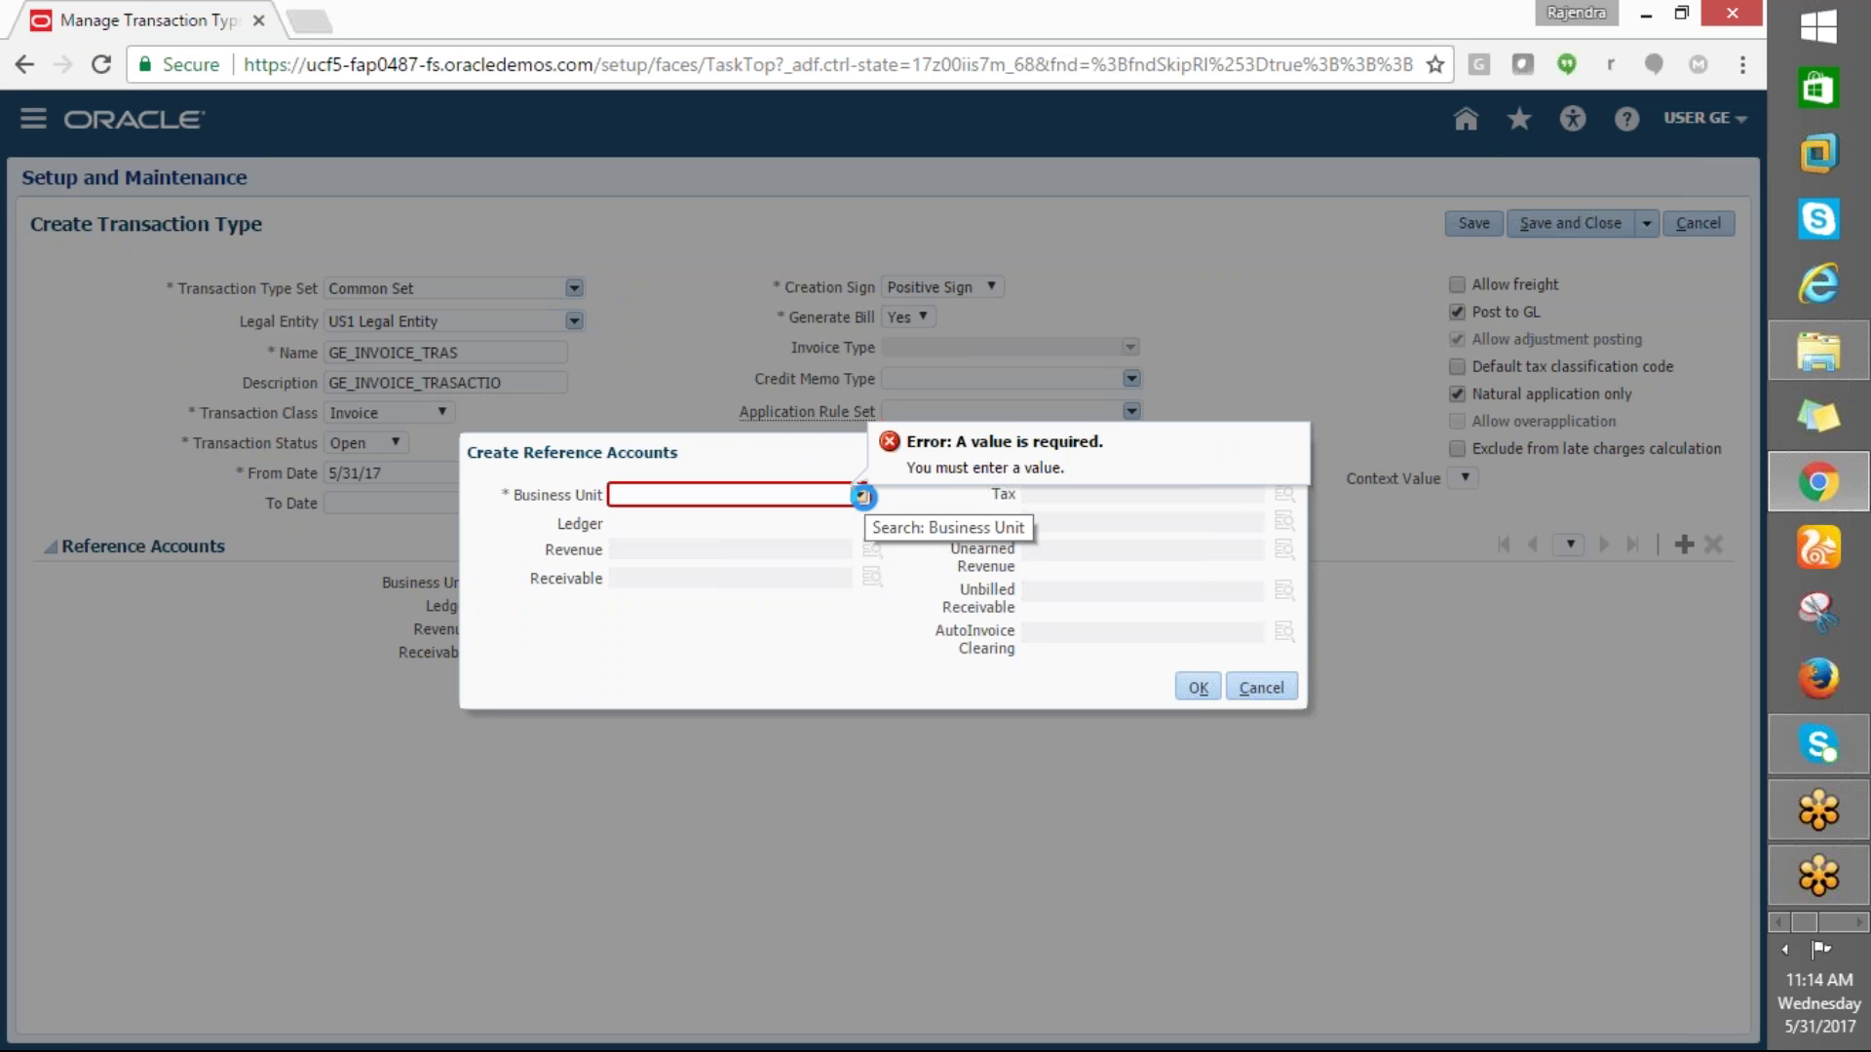
left_click(862, 497)
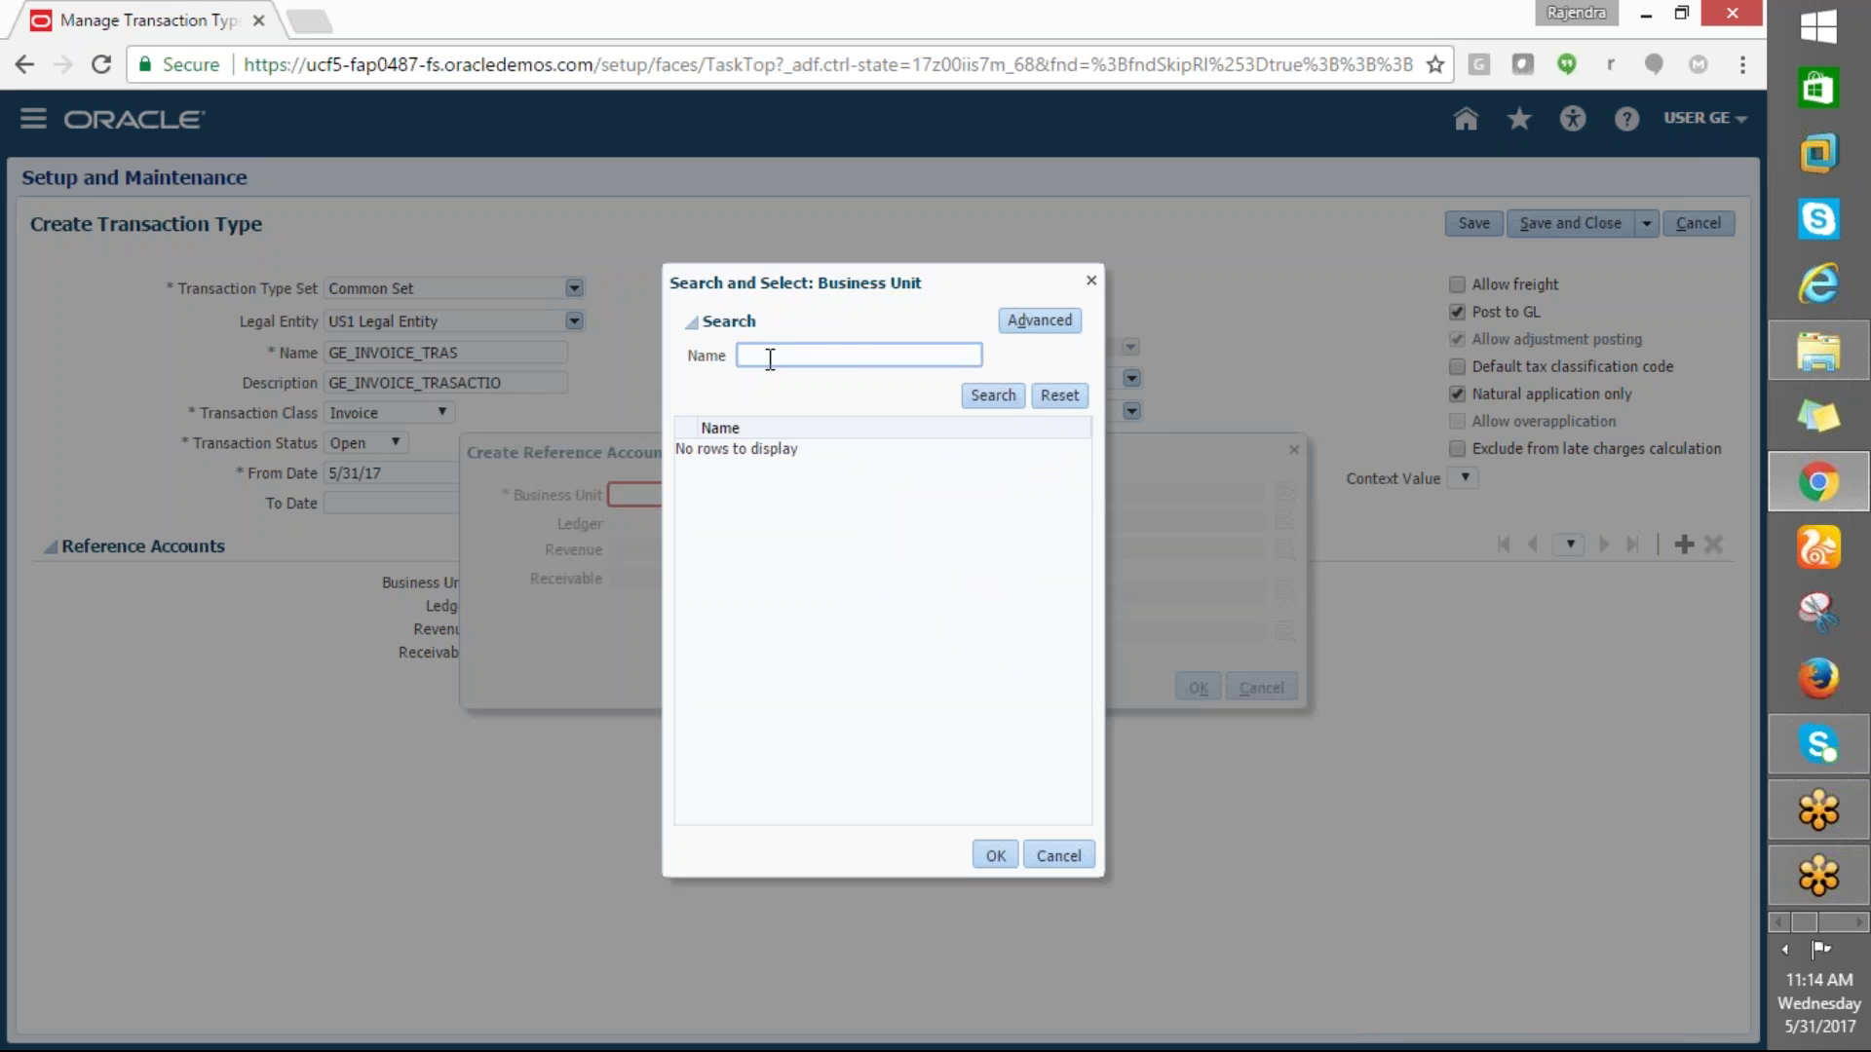
Search business units for GE% and then %GE, both returning no results.
type("GE%")
left_click(992, 395)
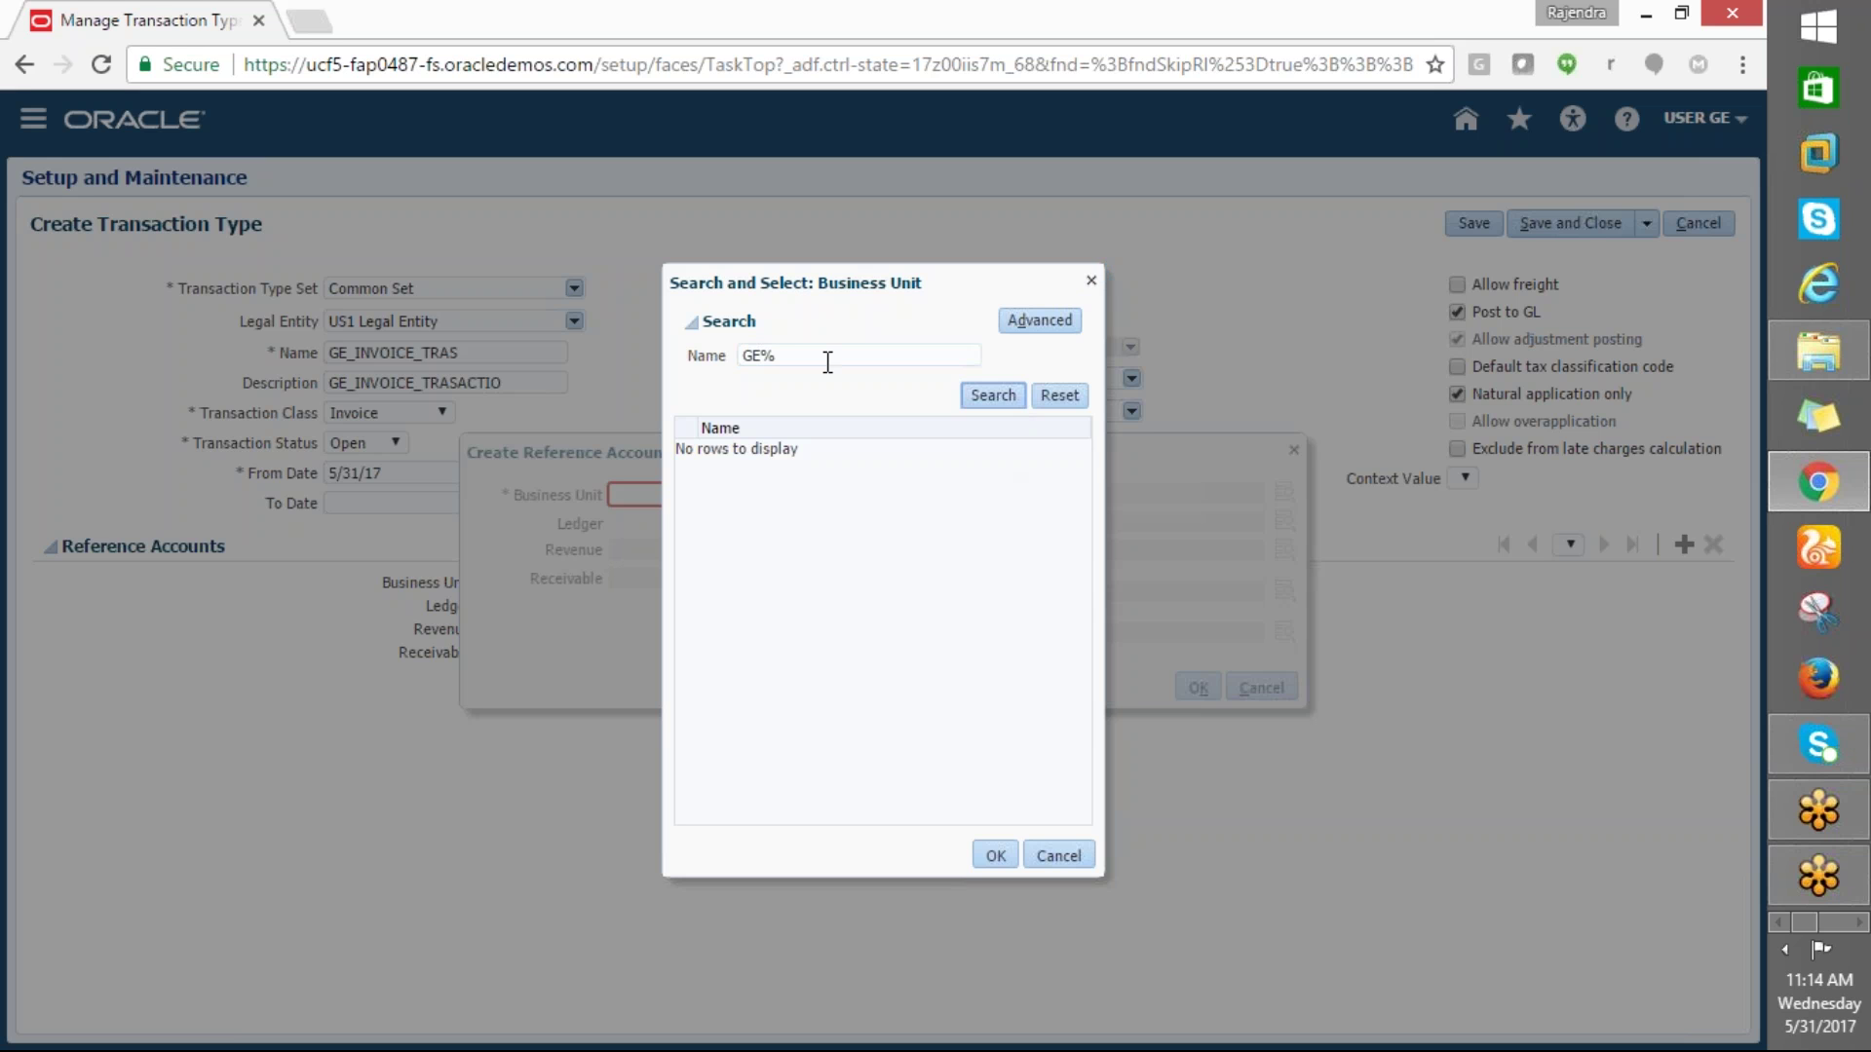
left_click(763, 357)
key("BackSpace")
key("BackSpace")
type("%GE")
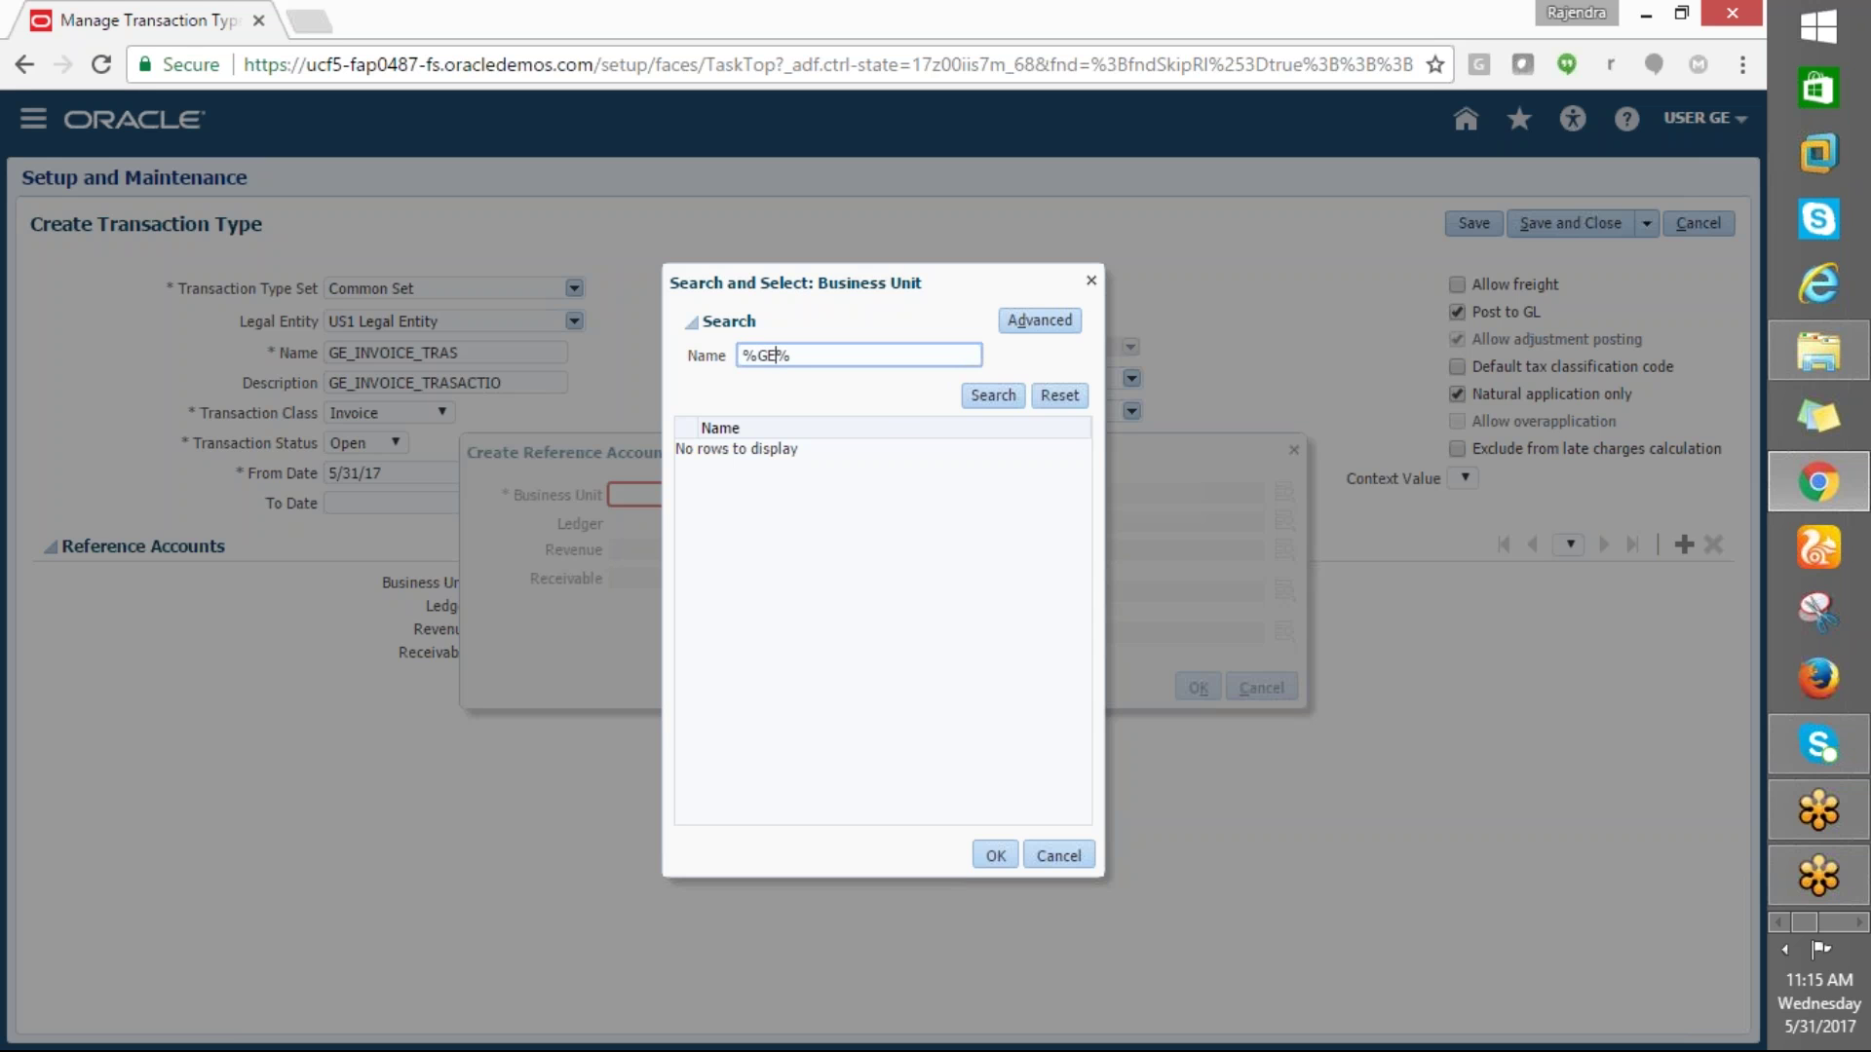
left_click(991, 394)
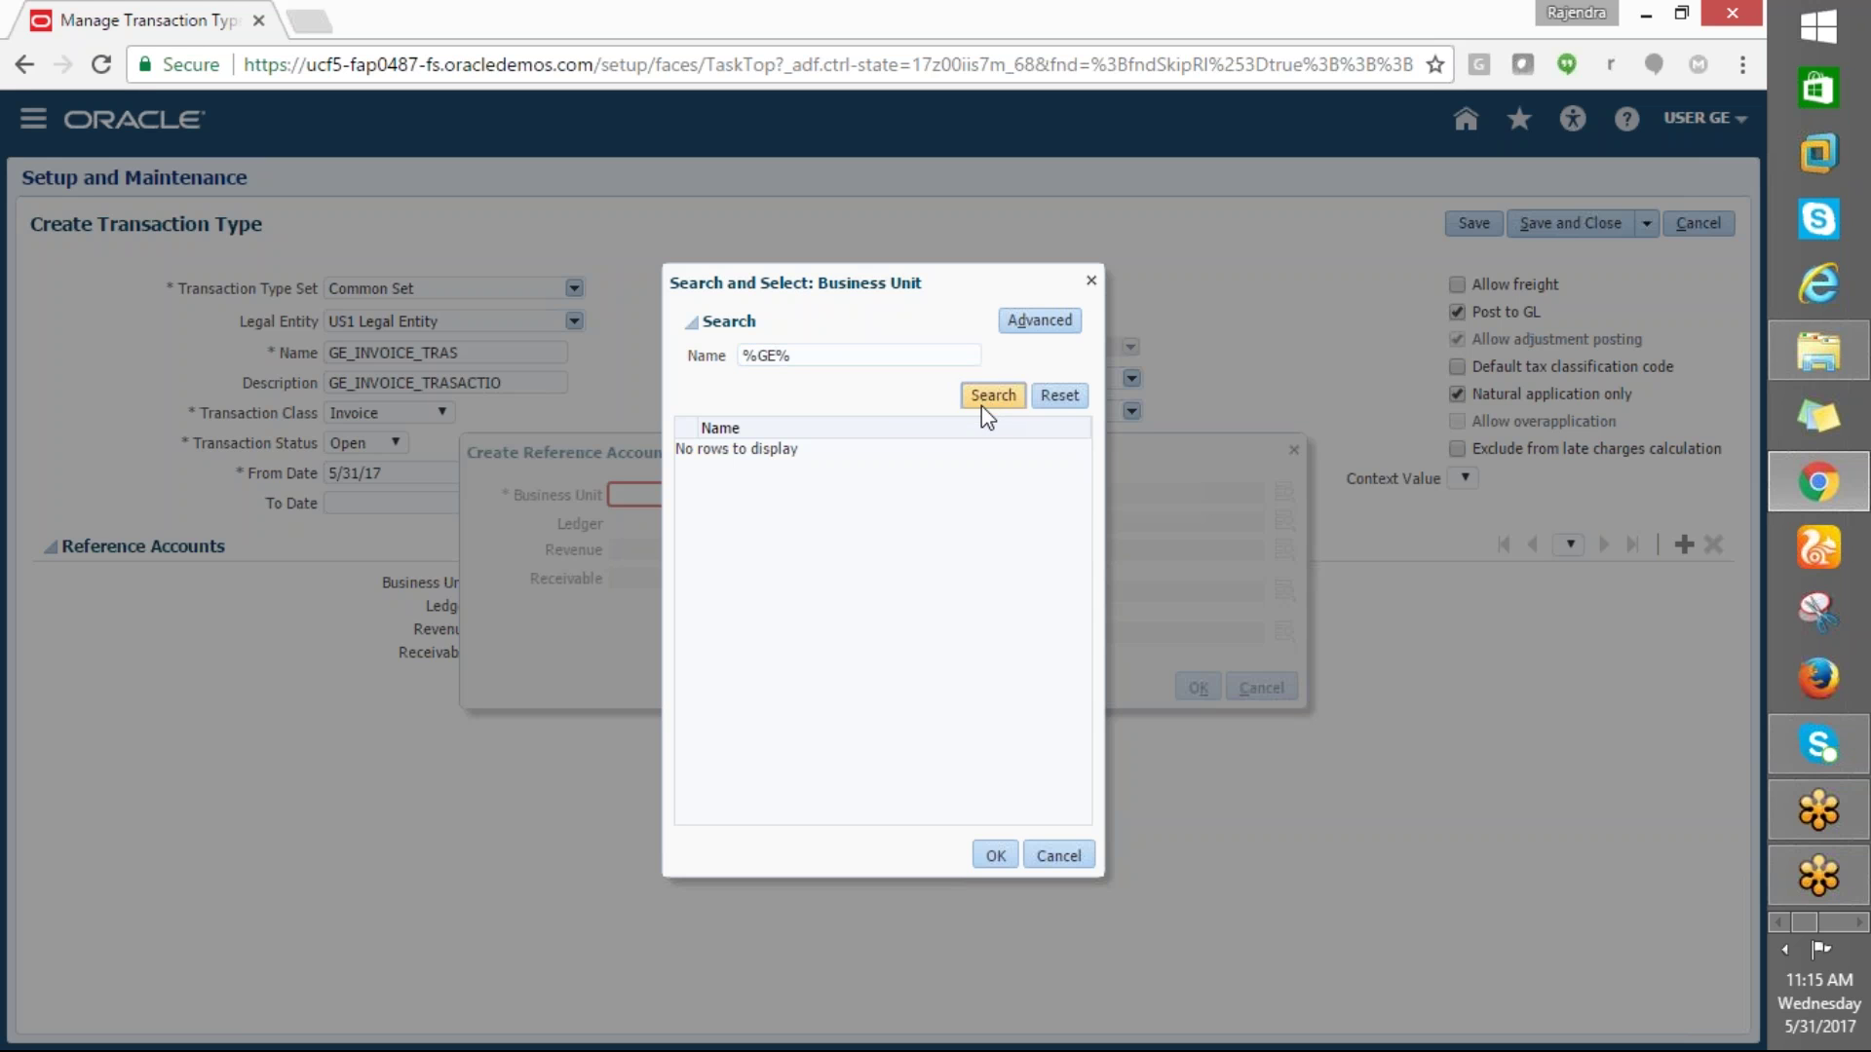
Cancel the business unit search and discard the Create Reference Accounts entry.
left_click(1060, 856)
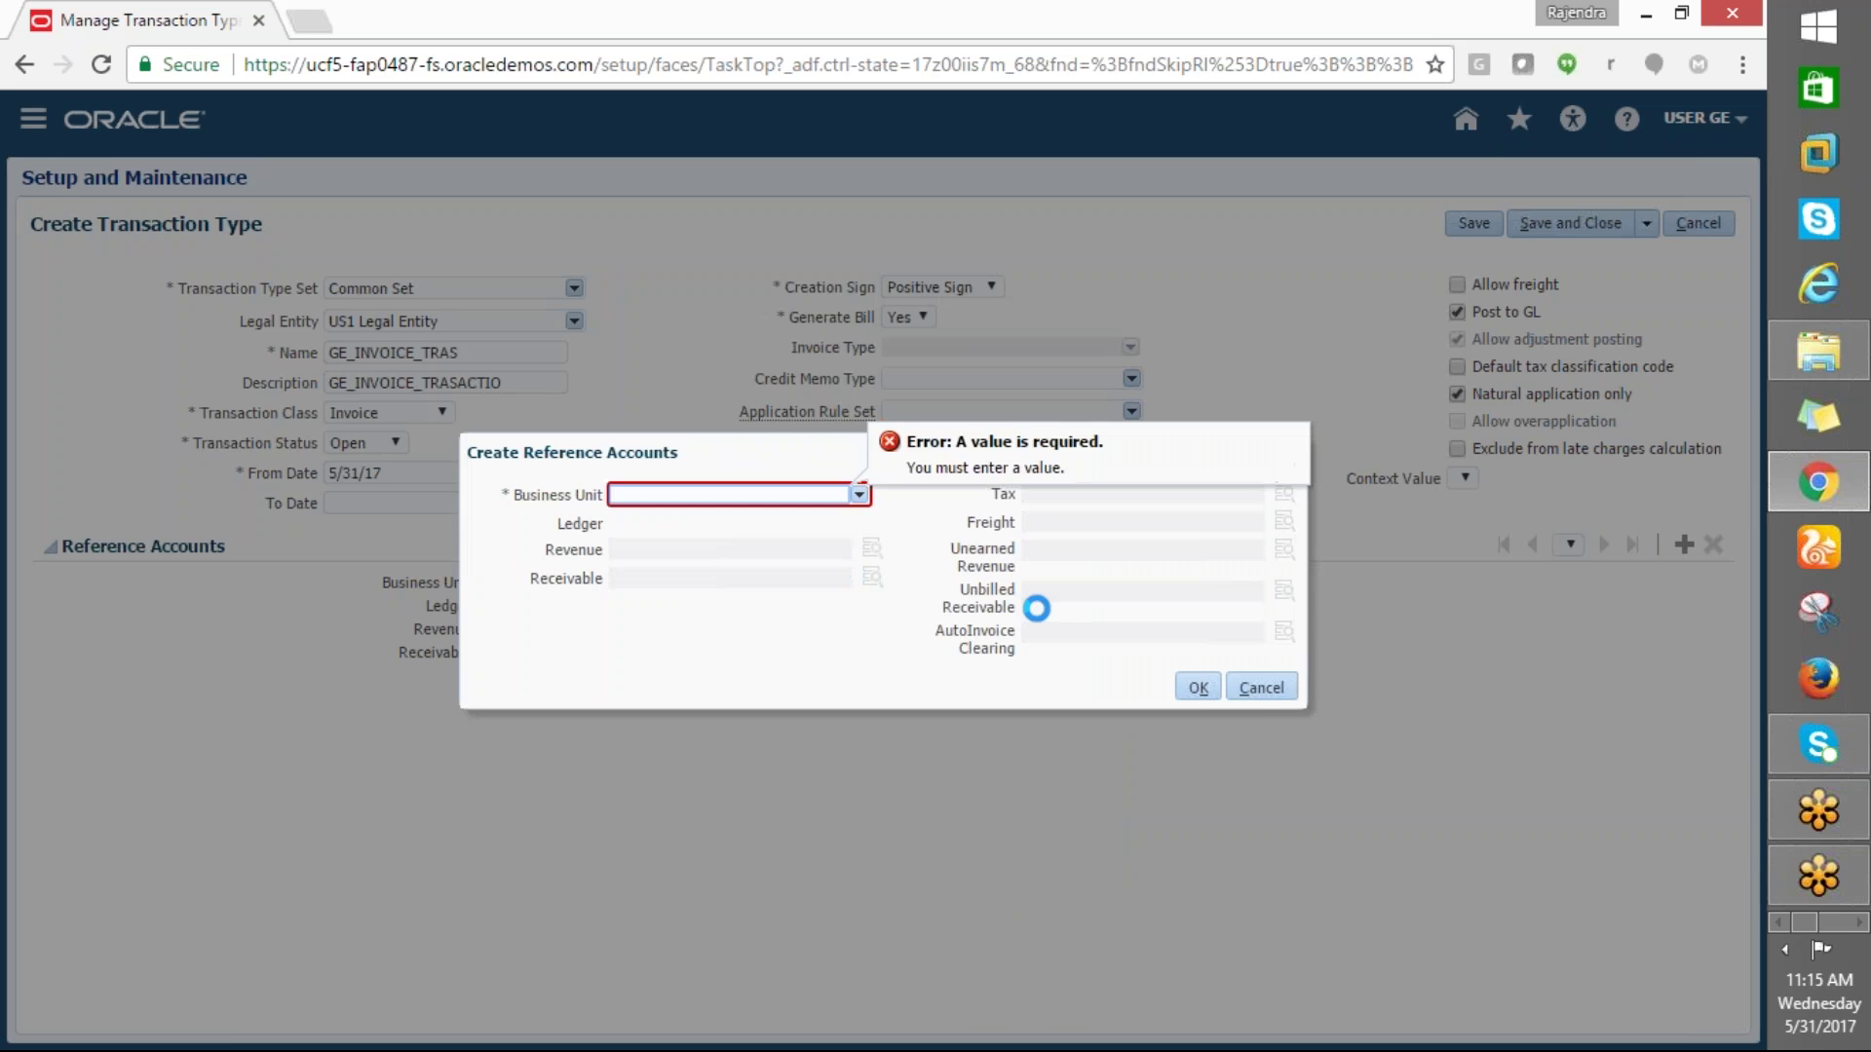
left_click(1259, 688)
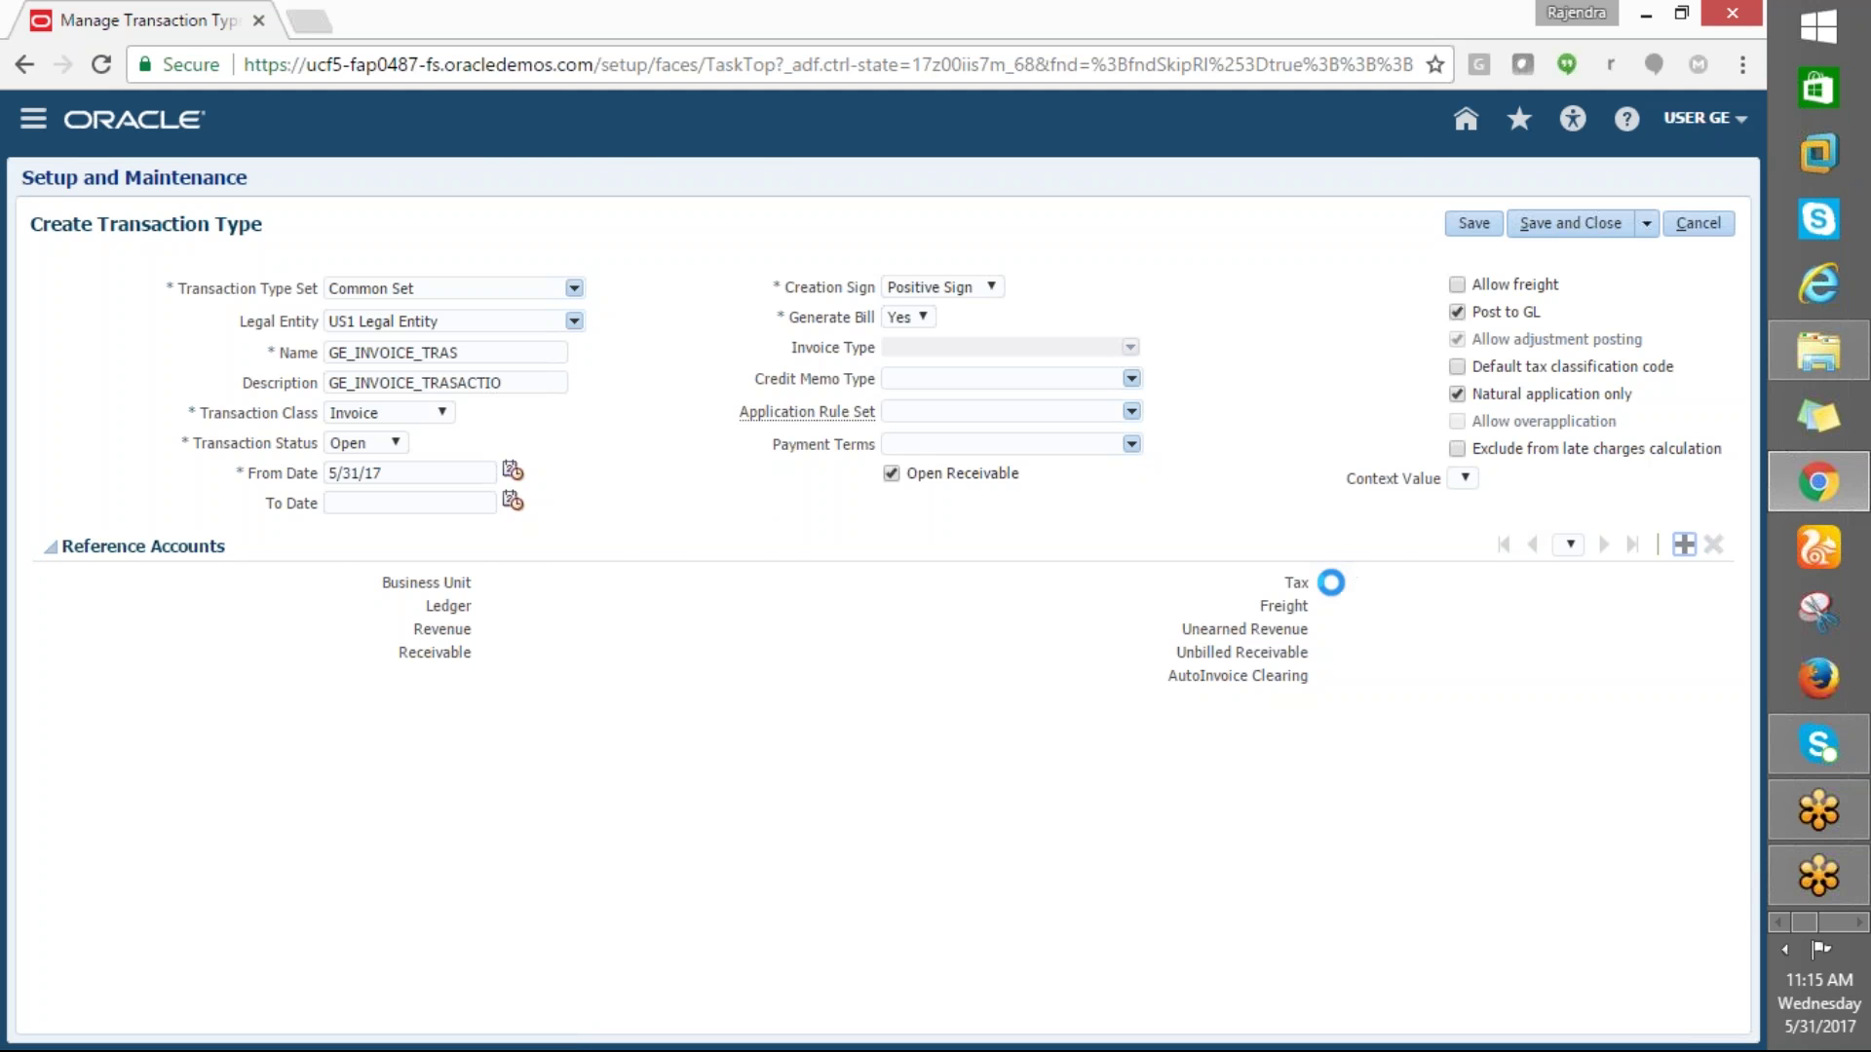
key("alt+Tab")
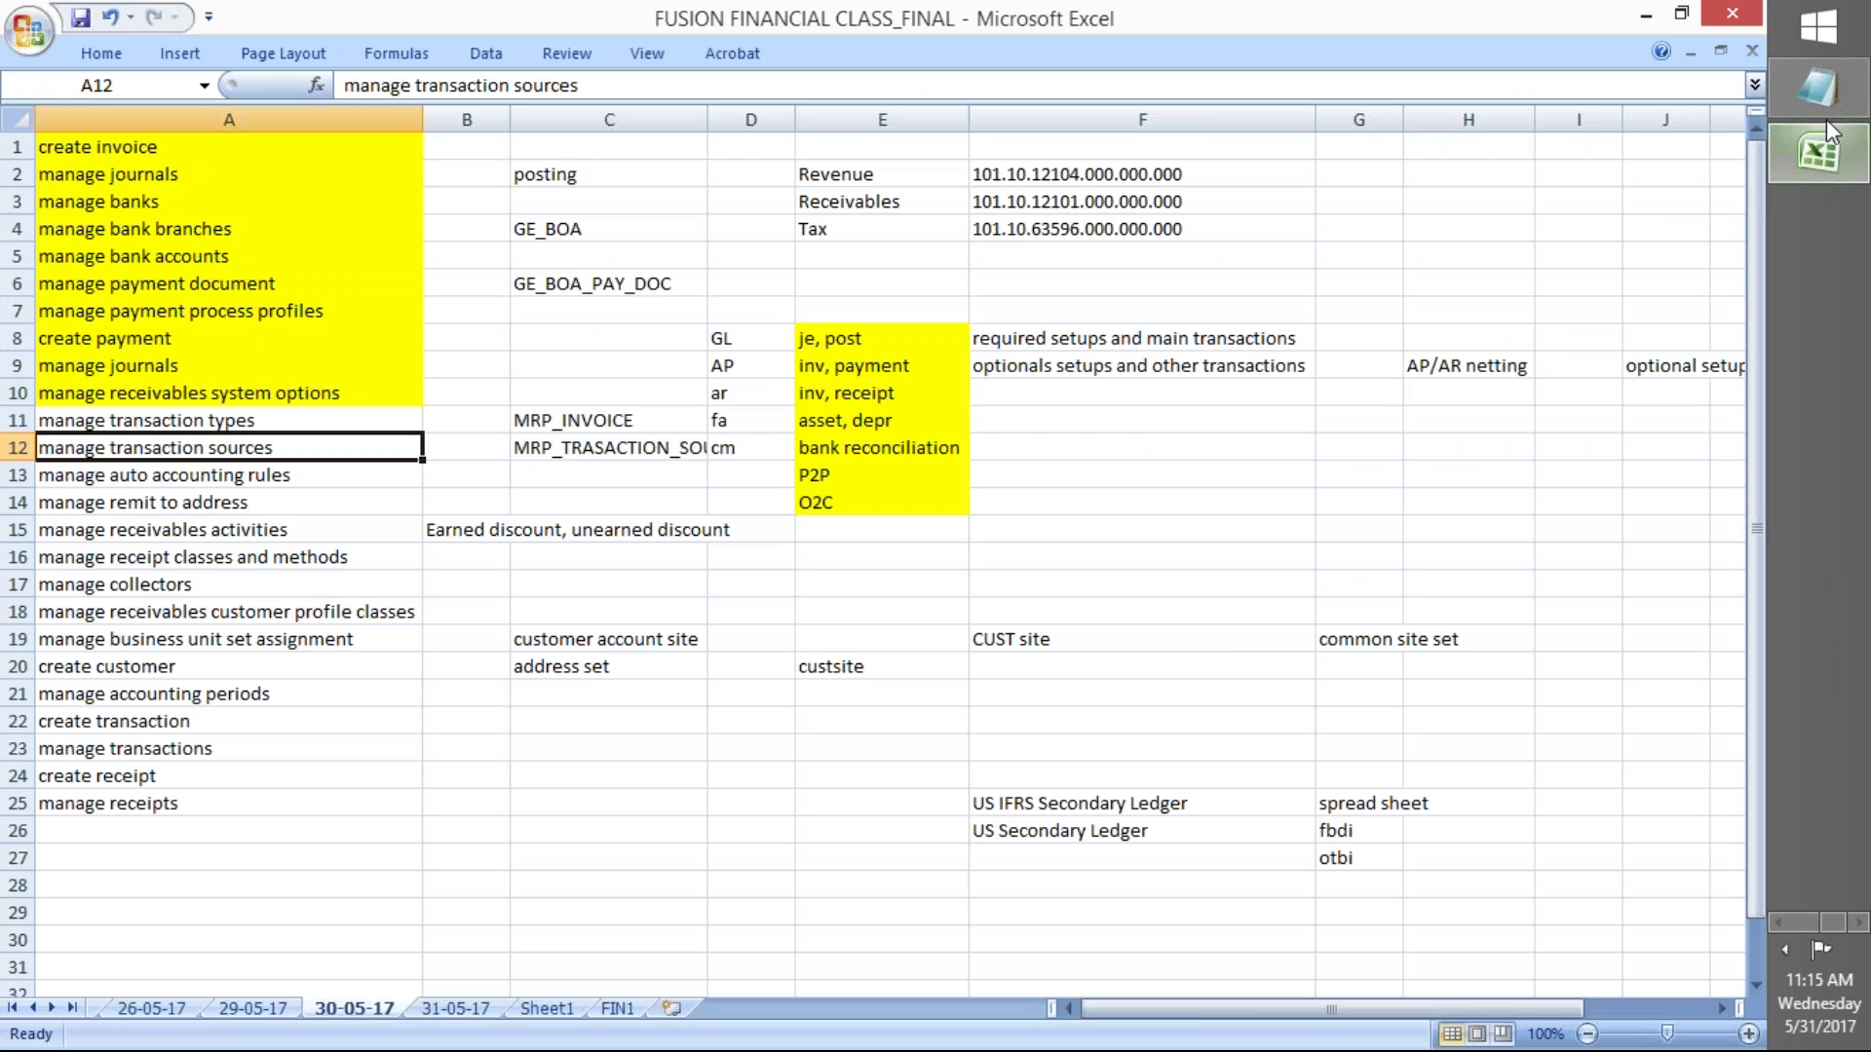
Review the instance access notes in Notepad and the Excel class notes, then return to Chrome.
left_click(1826, 118)
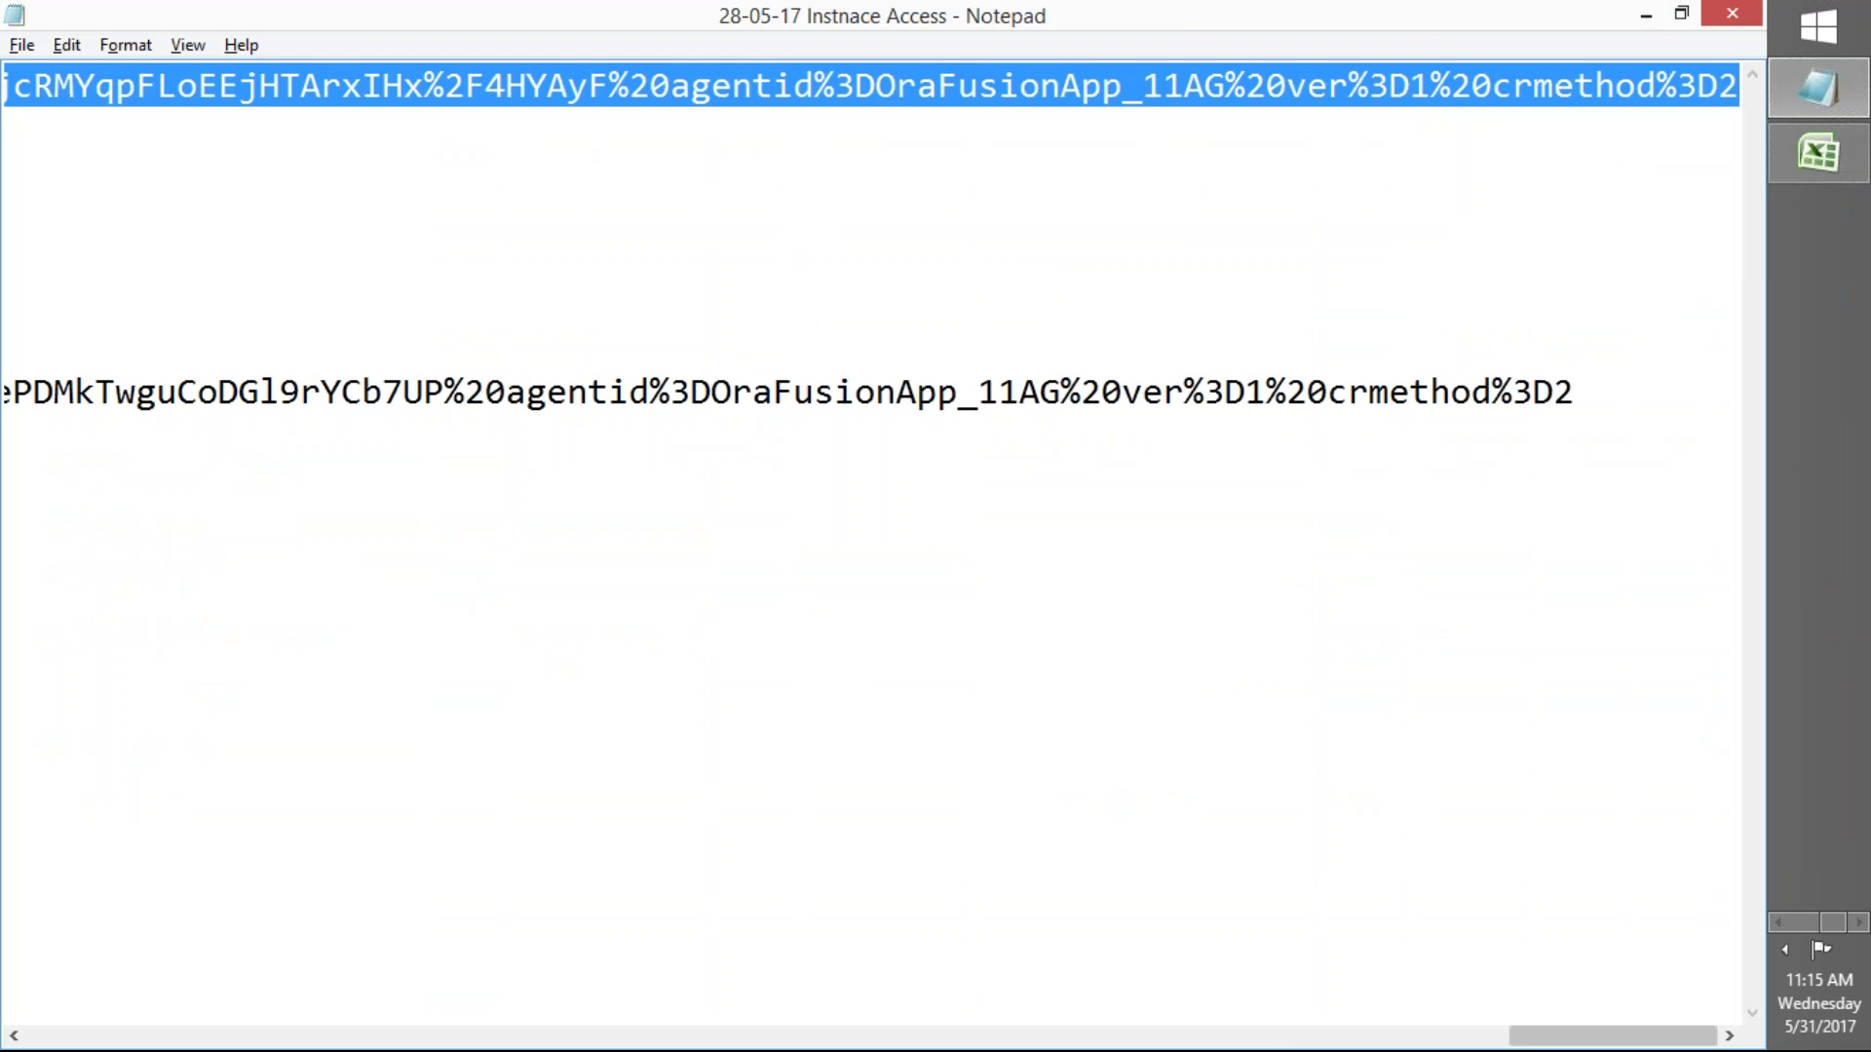
left_click_drag(1527, 1038, 43, 1036)
key("alt+Tab")
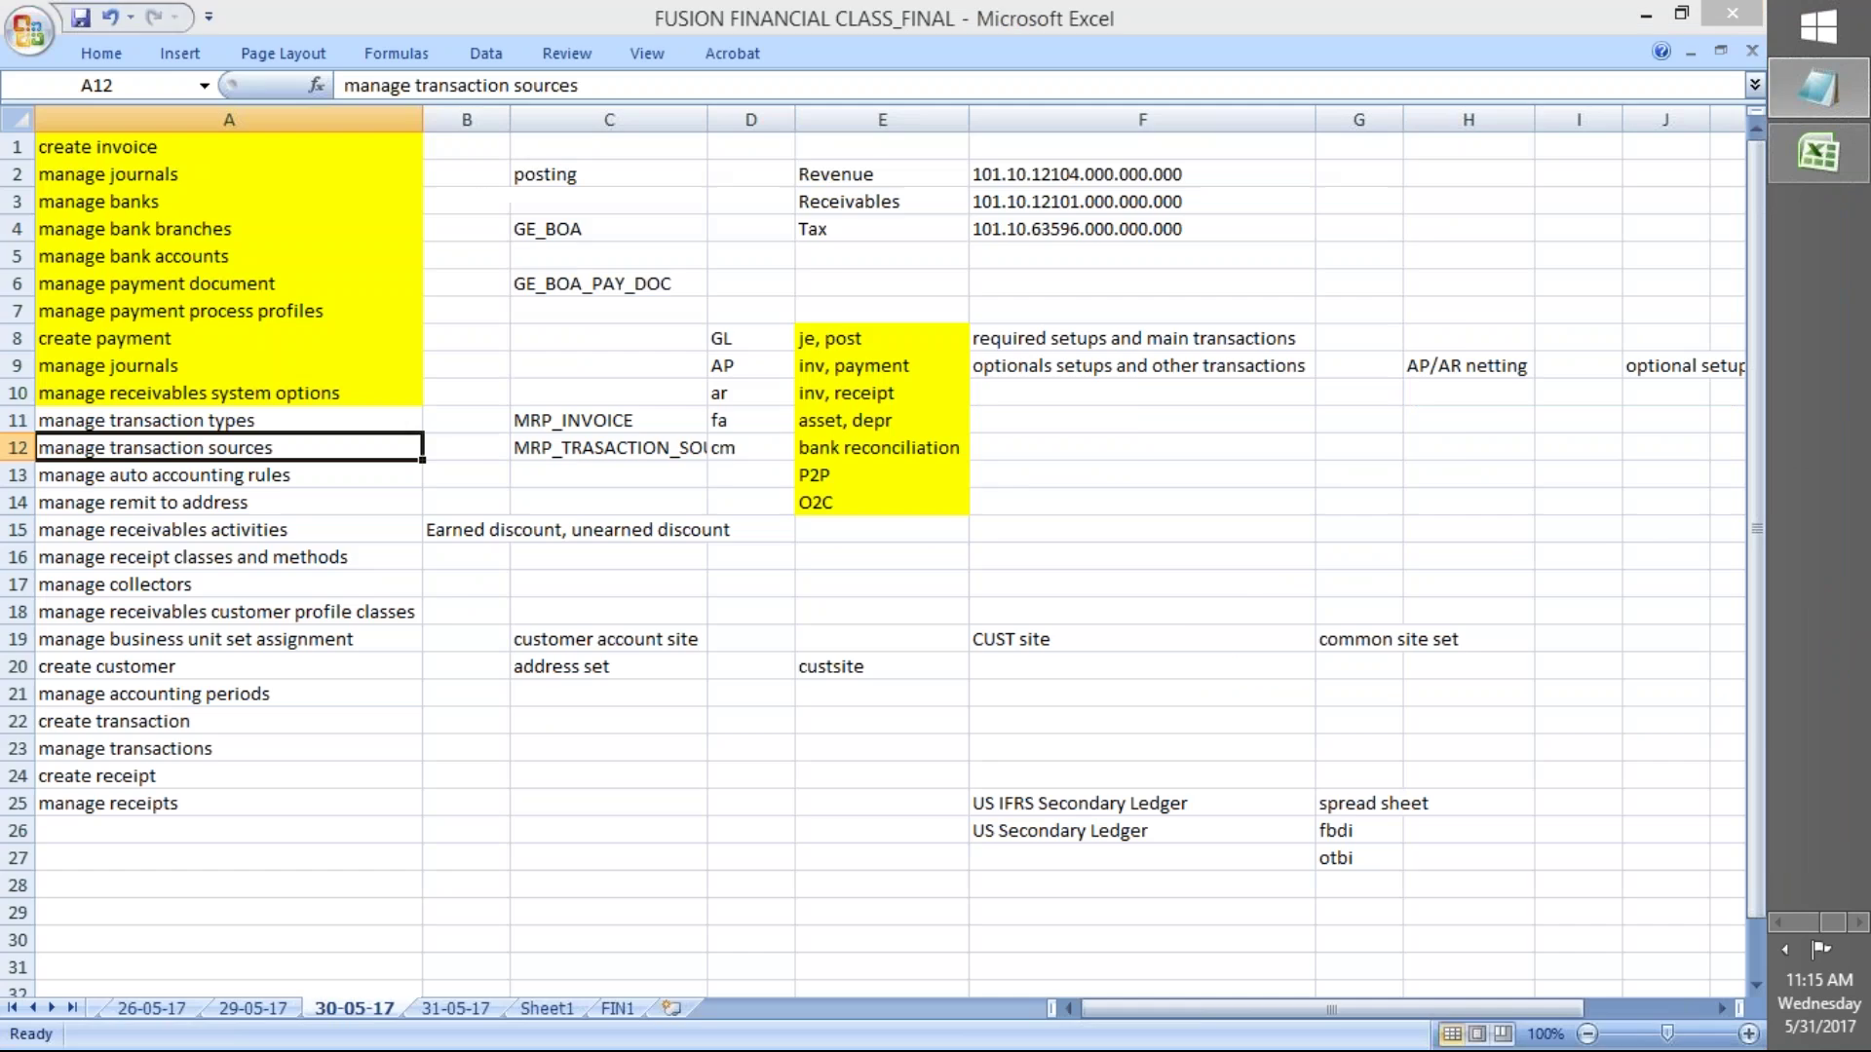
key("alt+Tab")
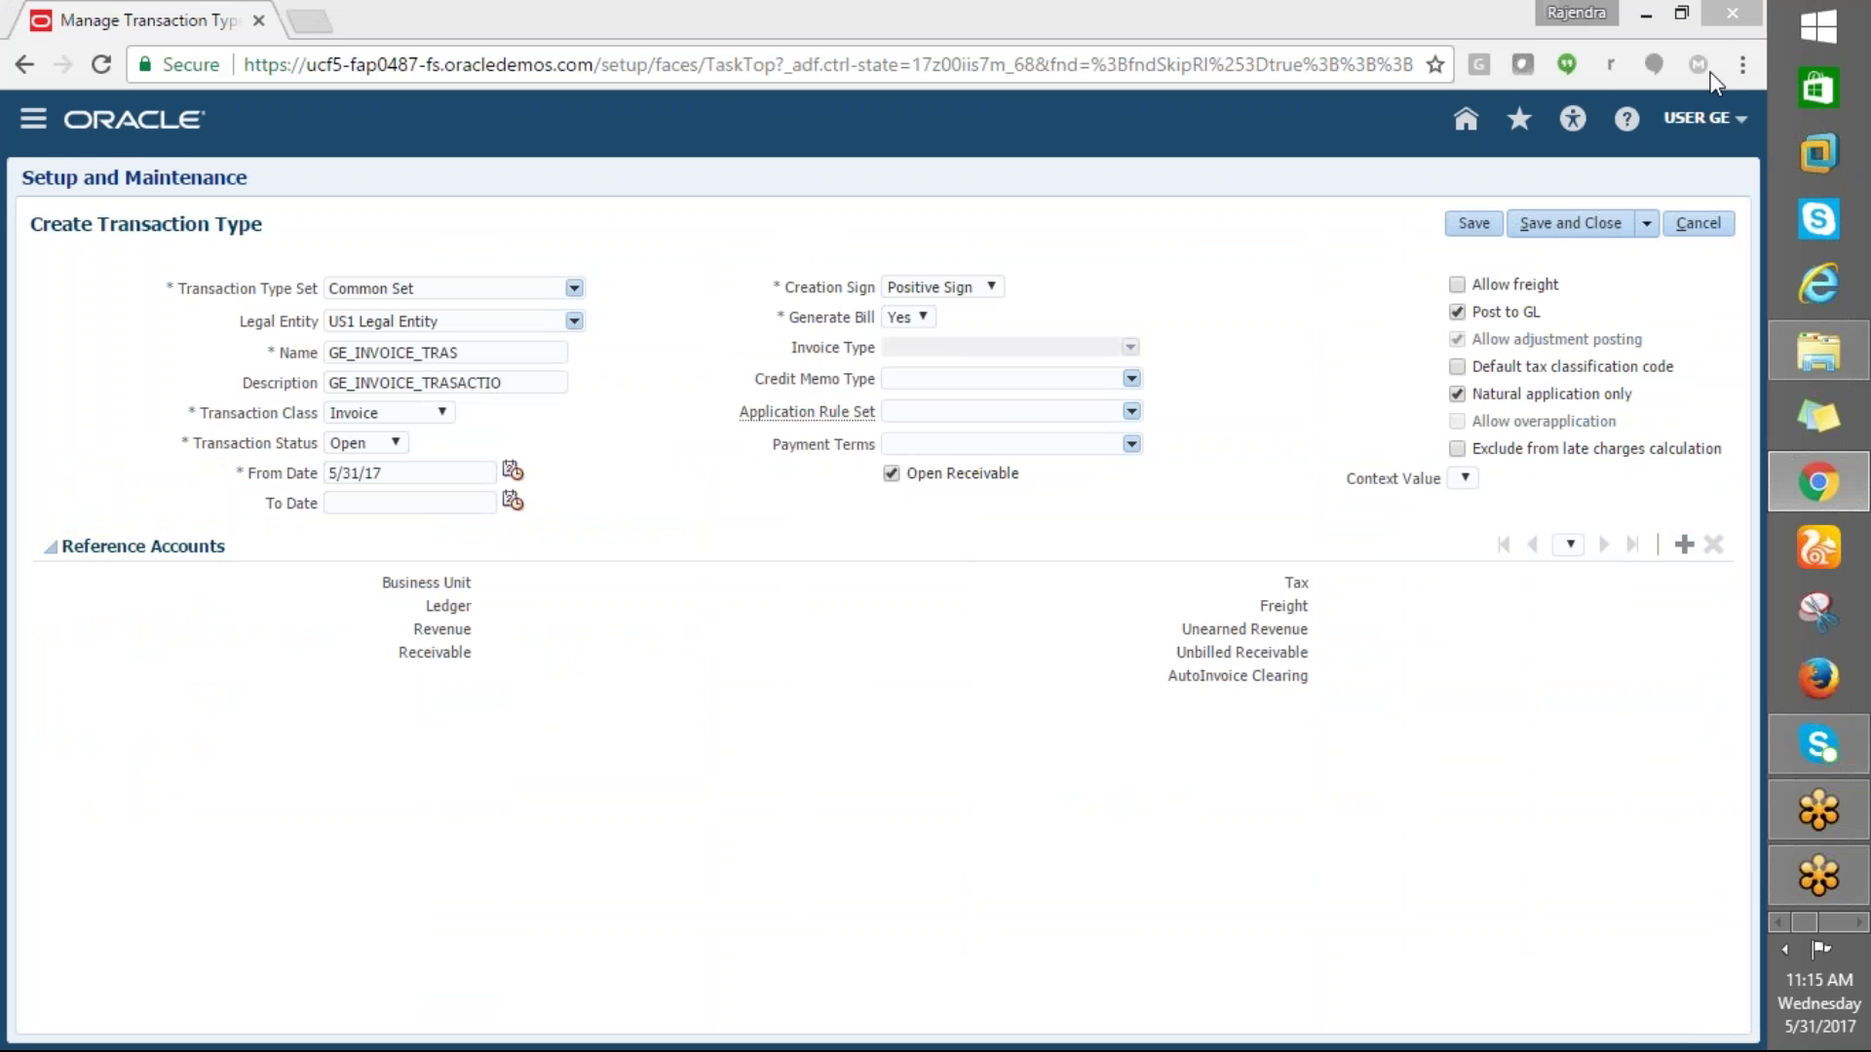
Add a reference account row with business unit GE_HYD_BU, filling ledger US Primary Ledger.
left_click(1684, 543)
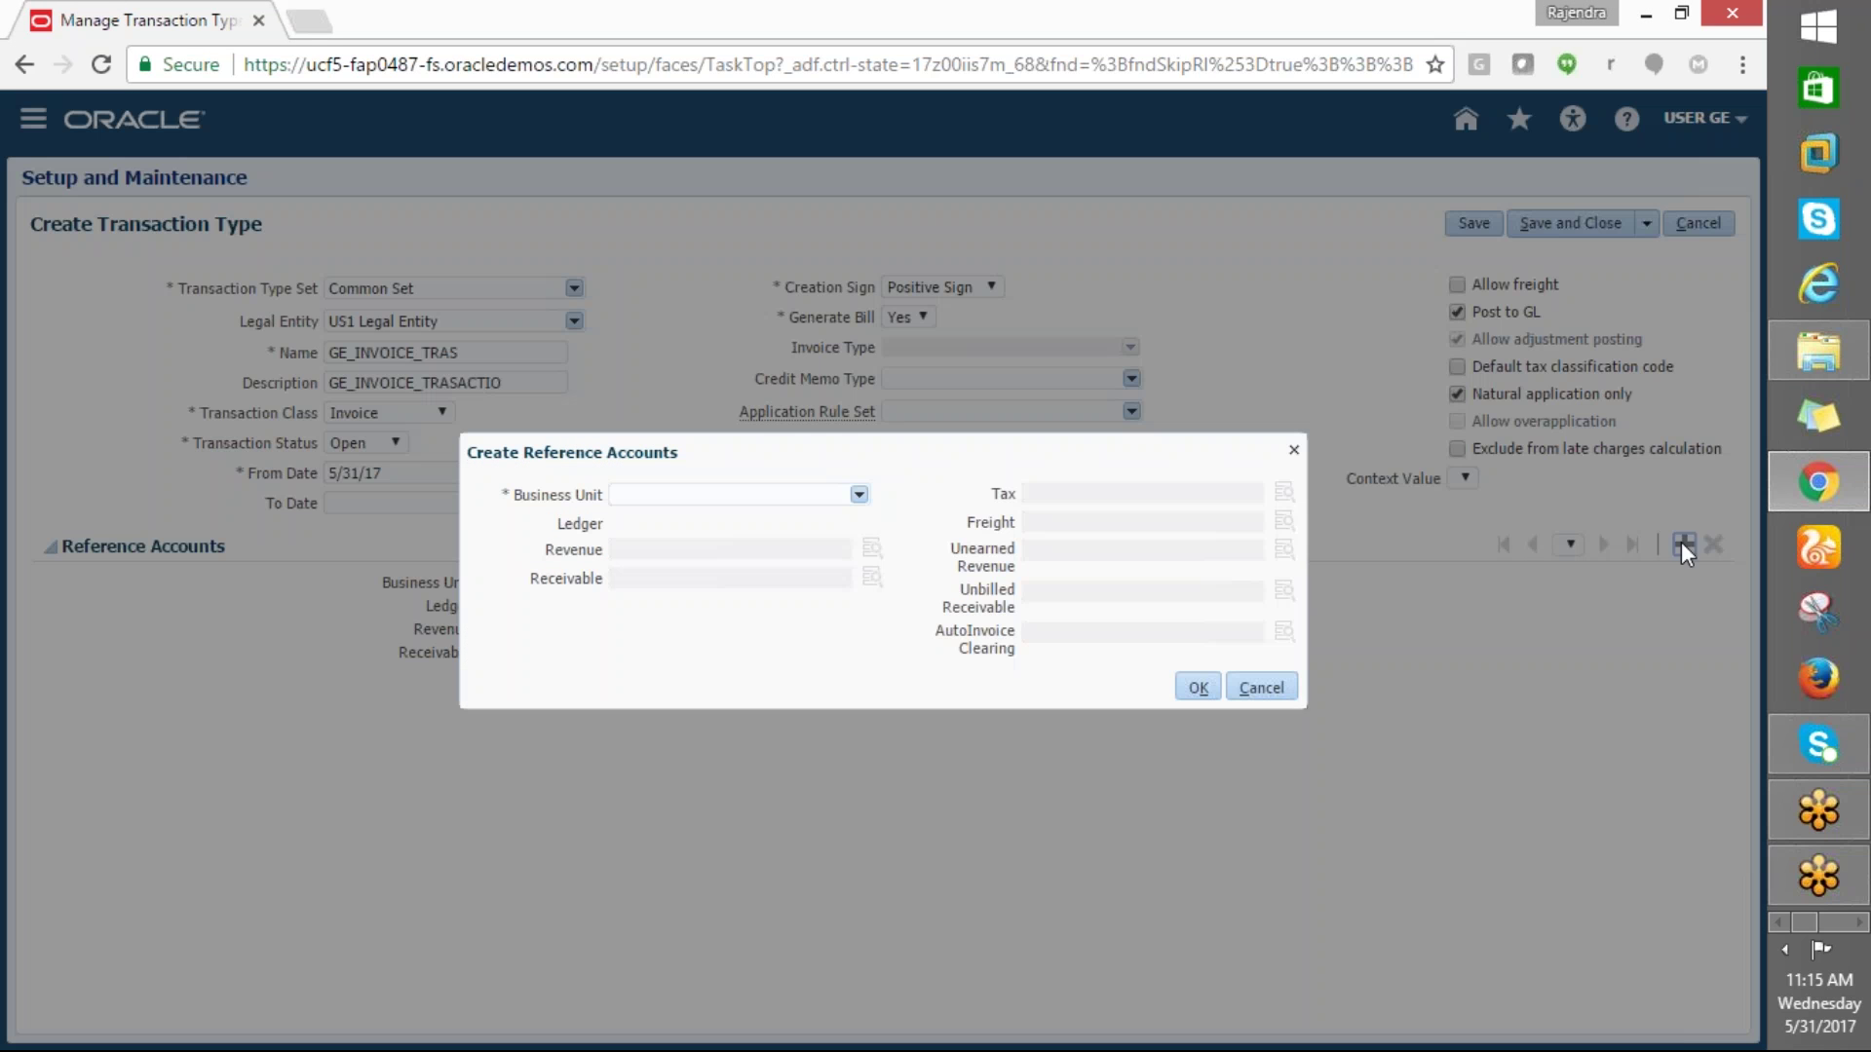
left_click(858, 495)
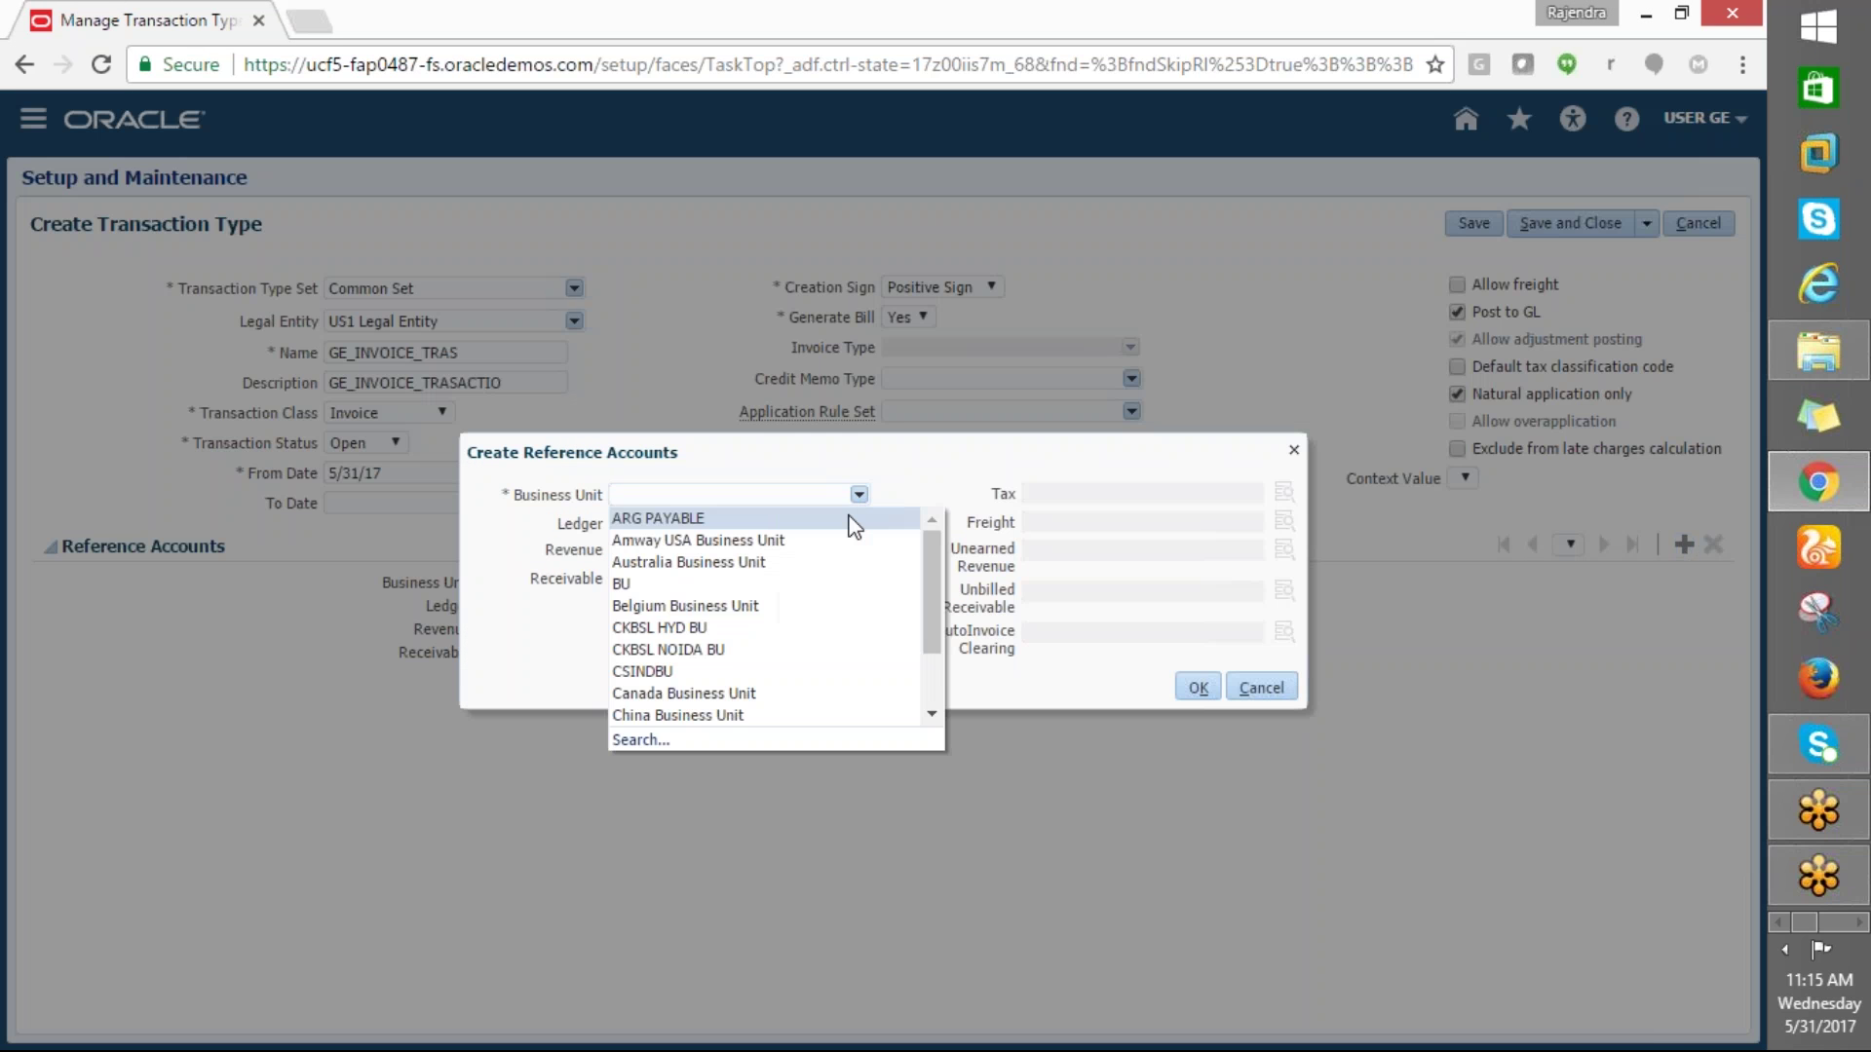
left_click(635, 743)
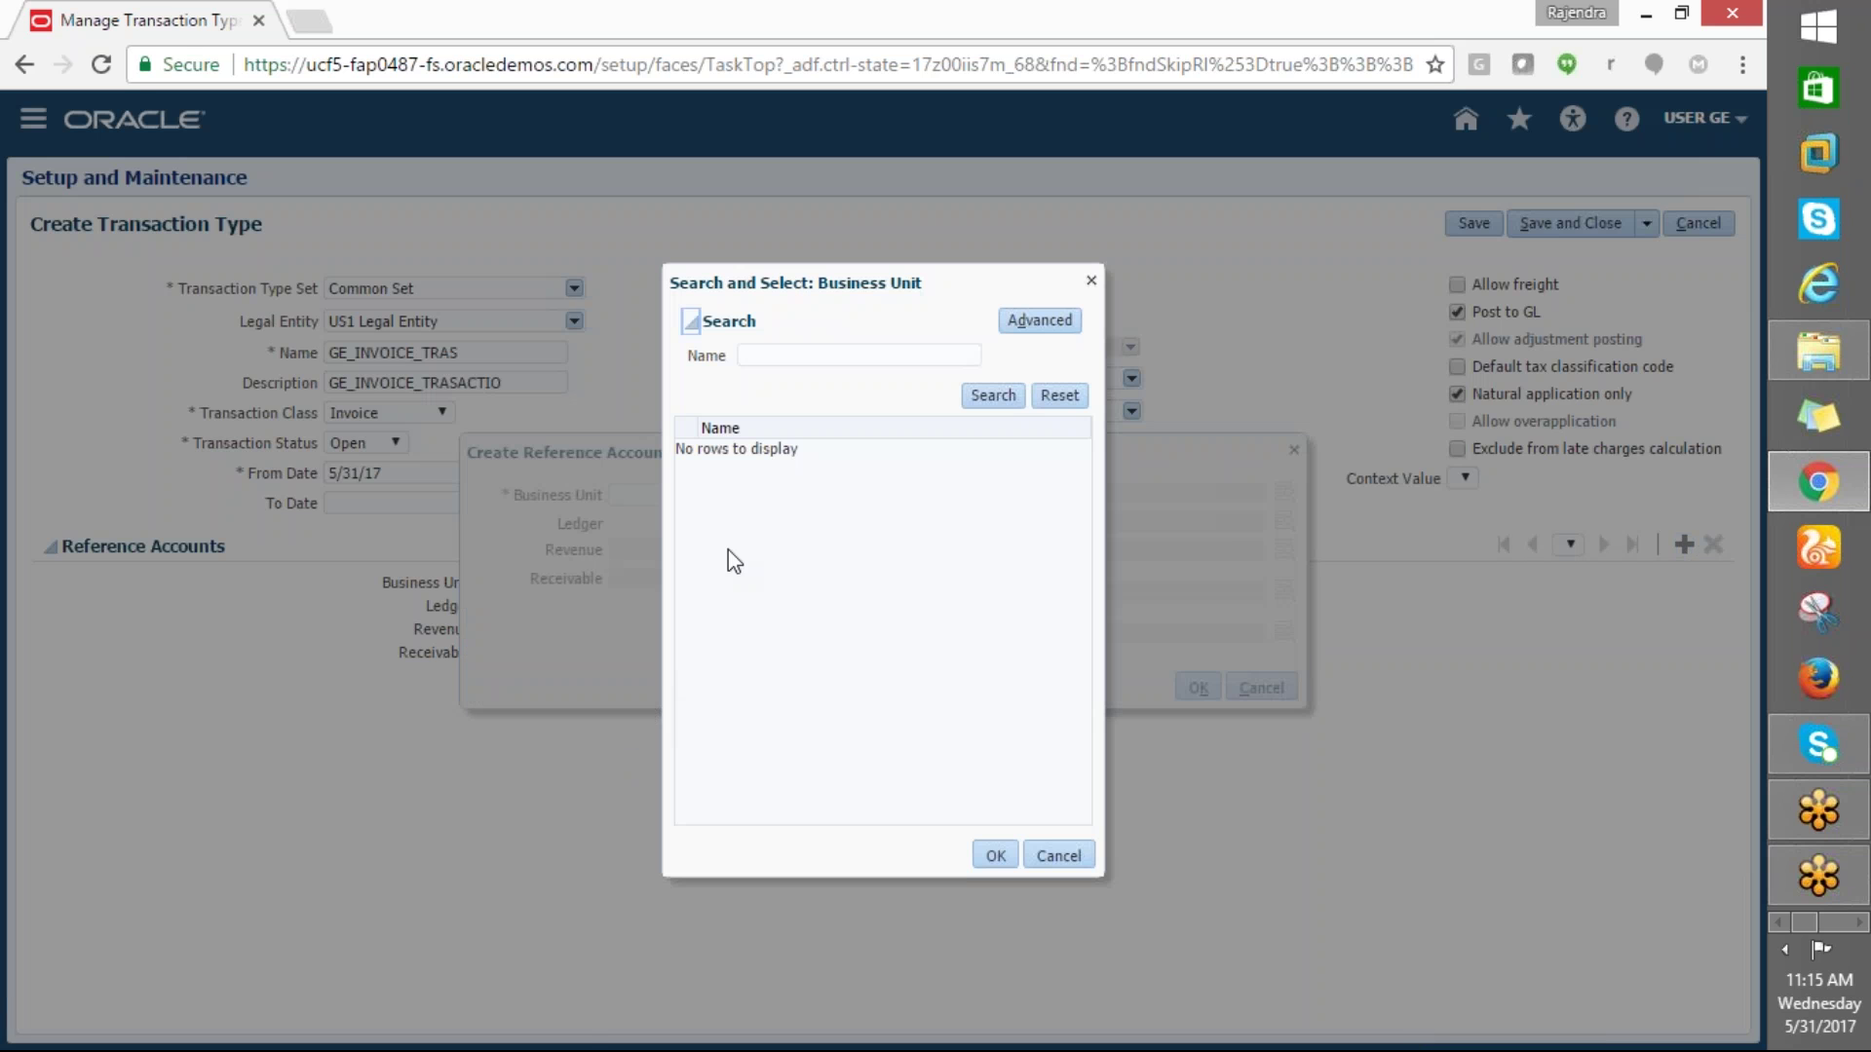
left_click(993, 395)
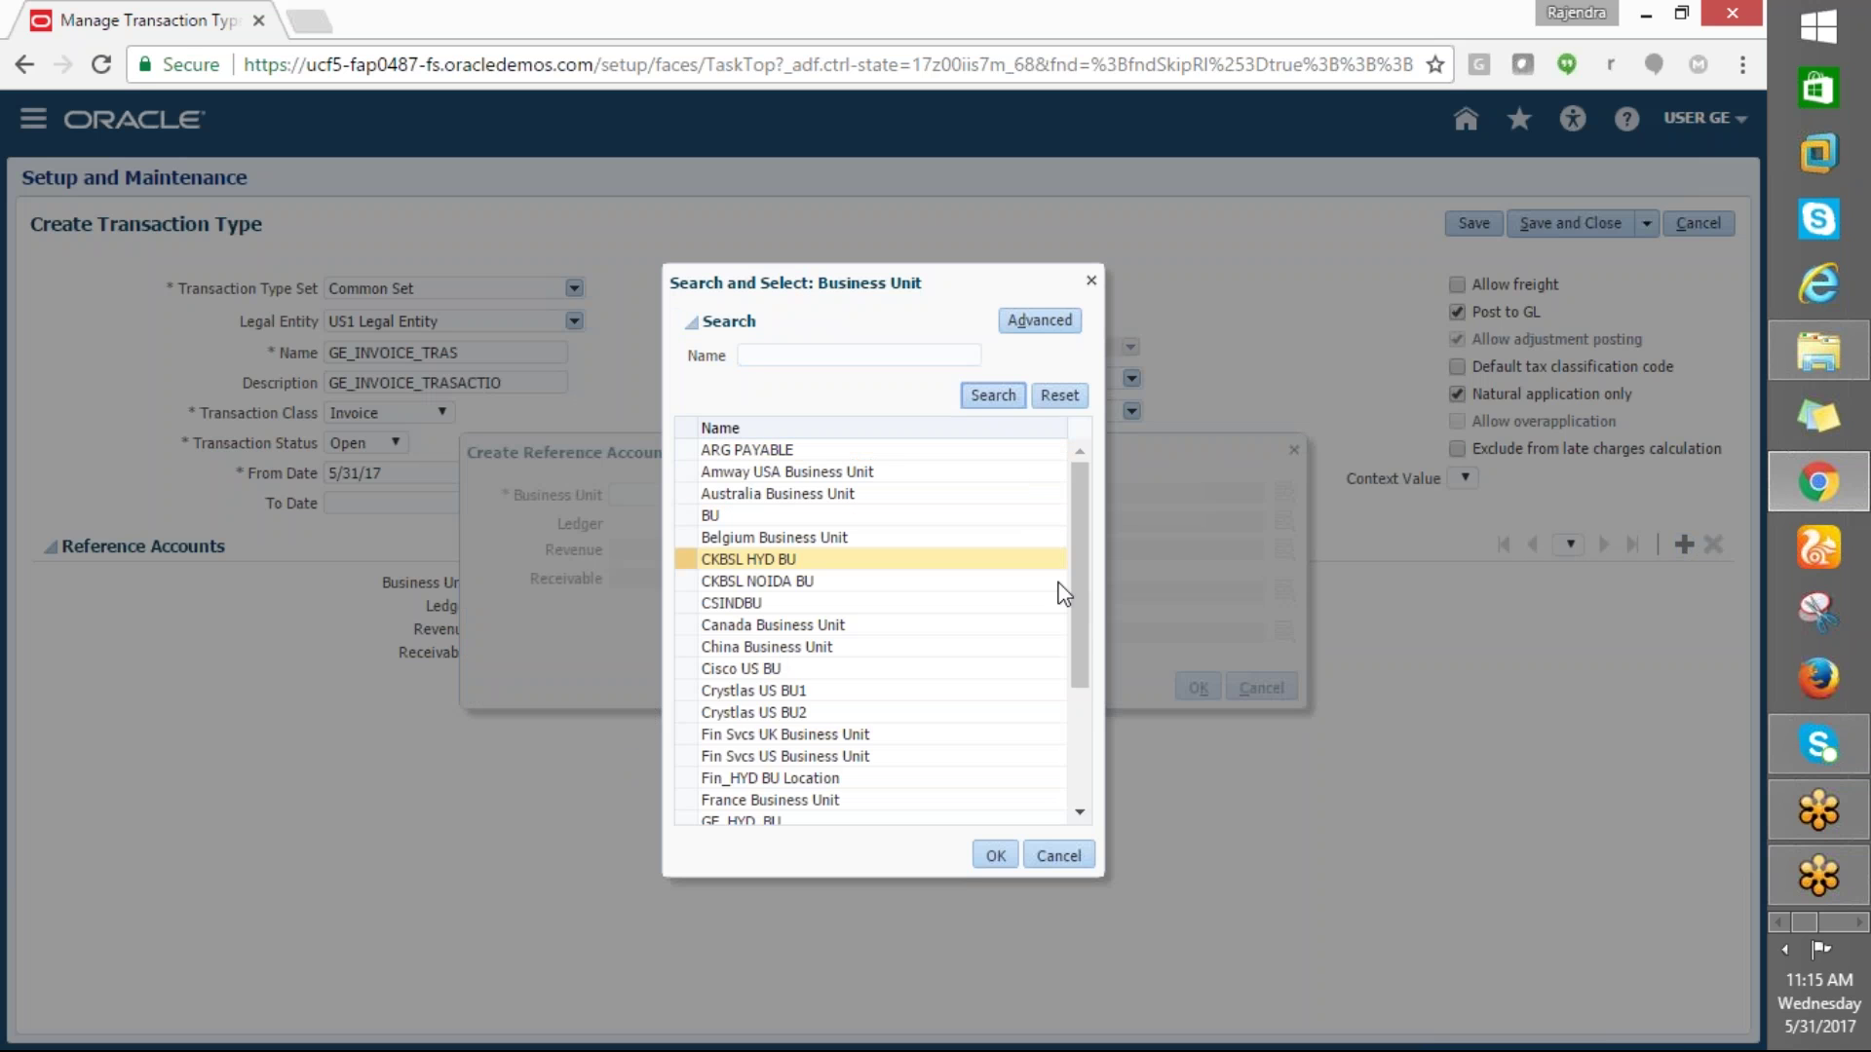
left_click_drag(1078, 624, 1090, 678)
left_click(743, 731)
left_click(993, 855)
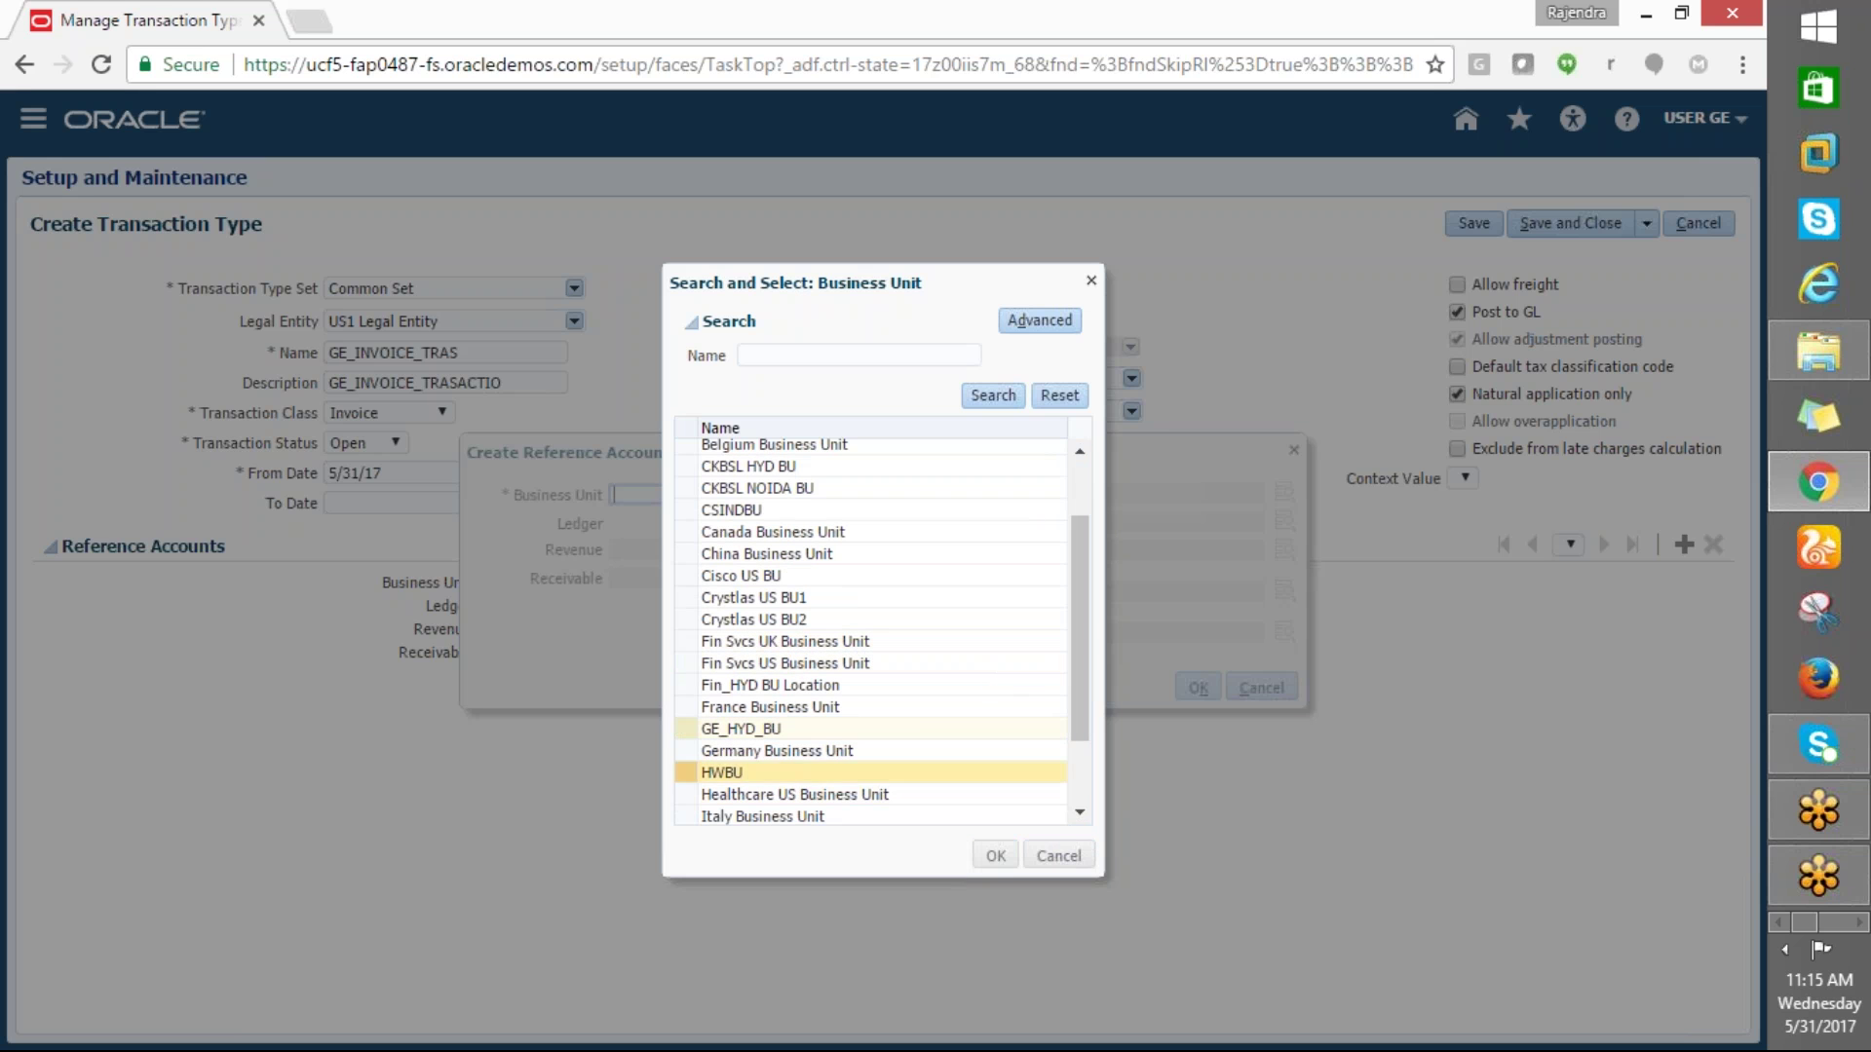
left_click(996, 856)
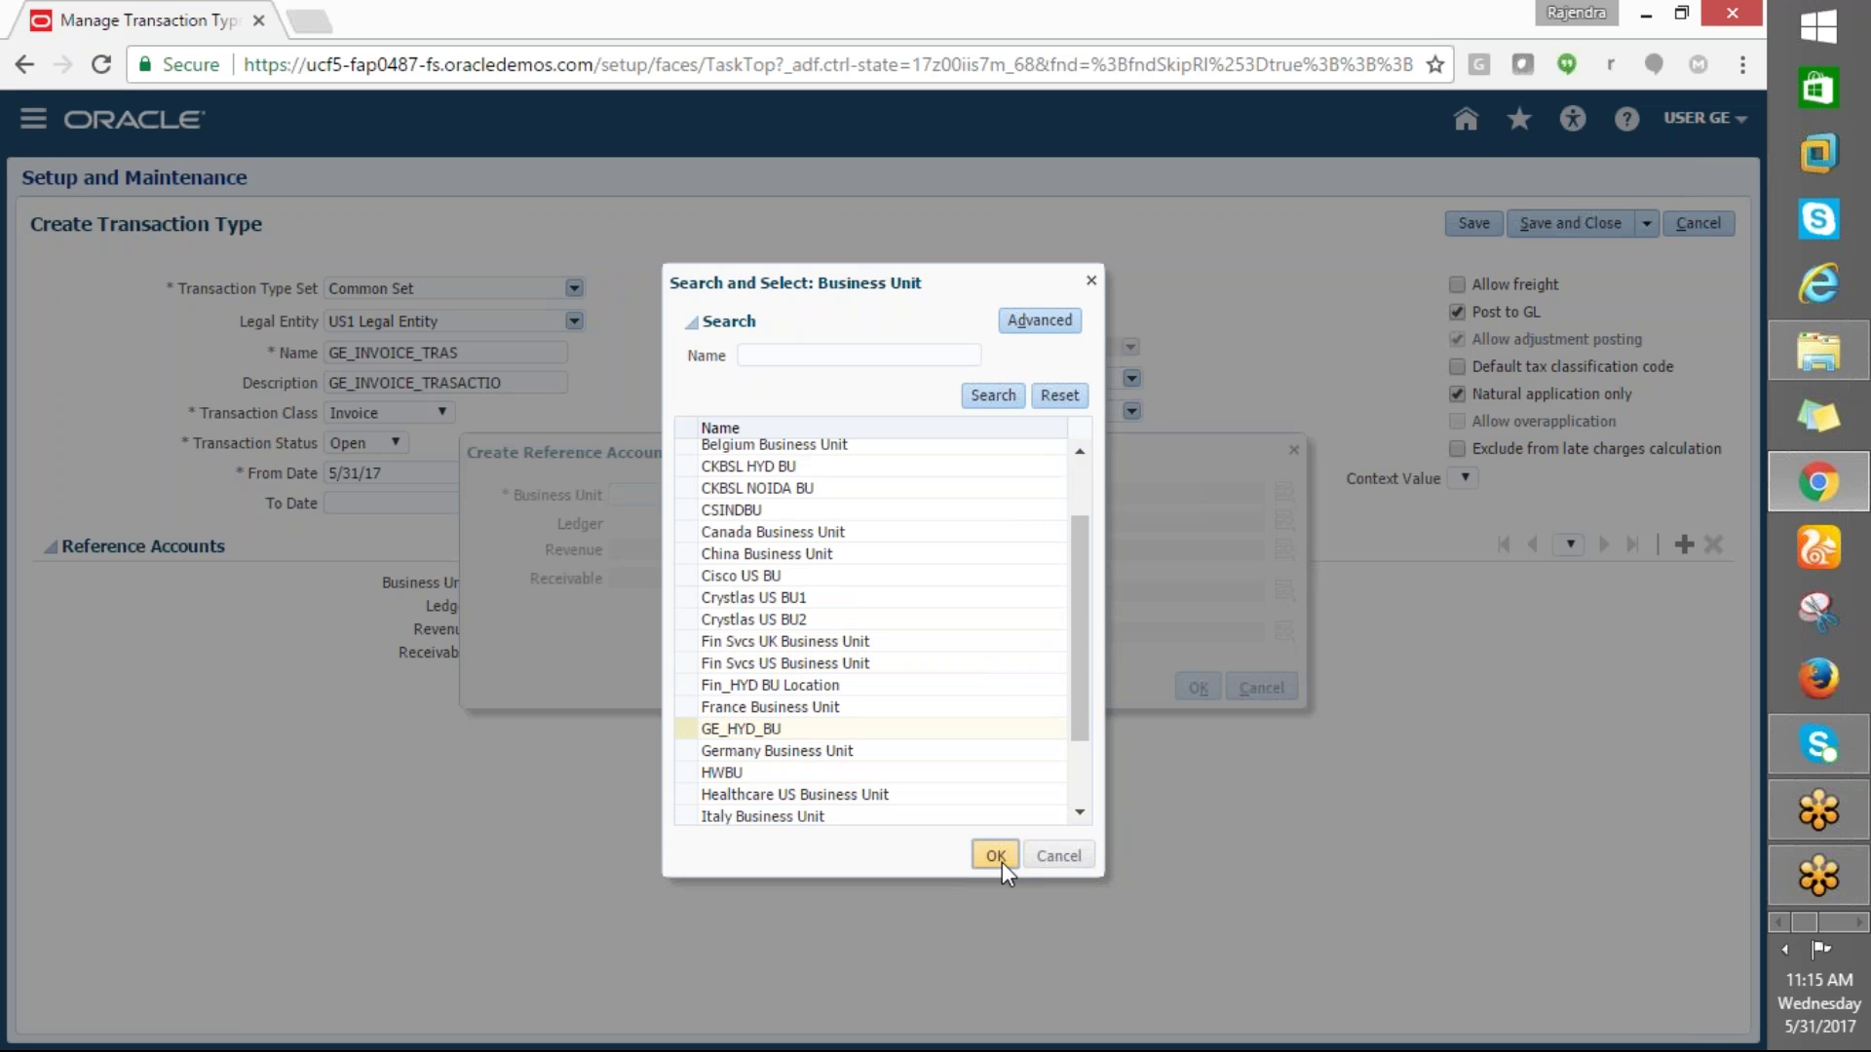
left_click(758, 731)
left_click(997, 853)
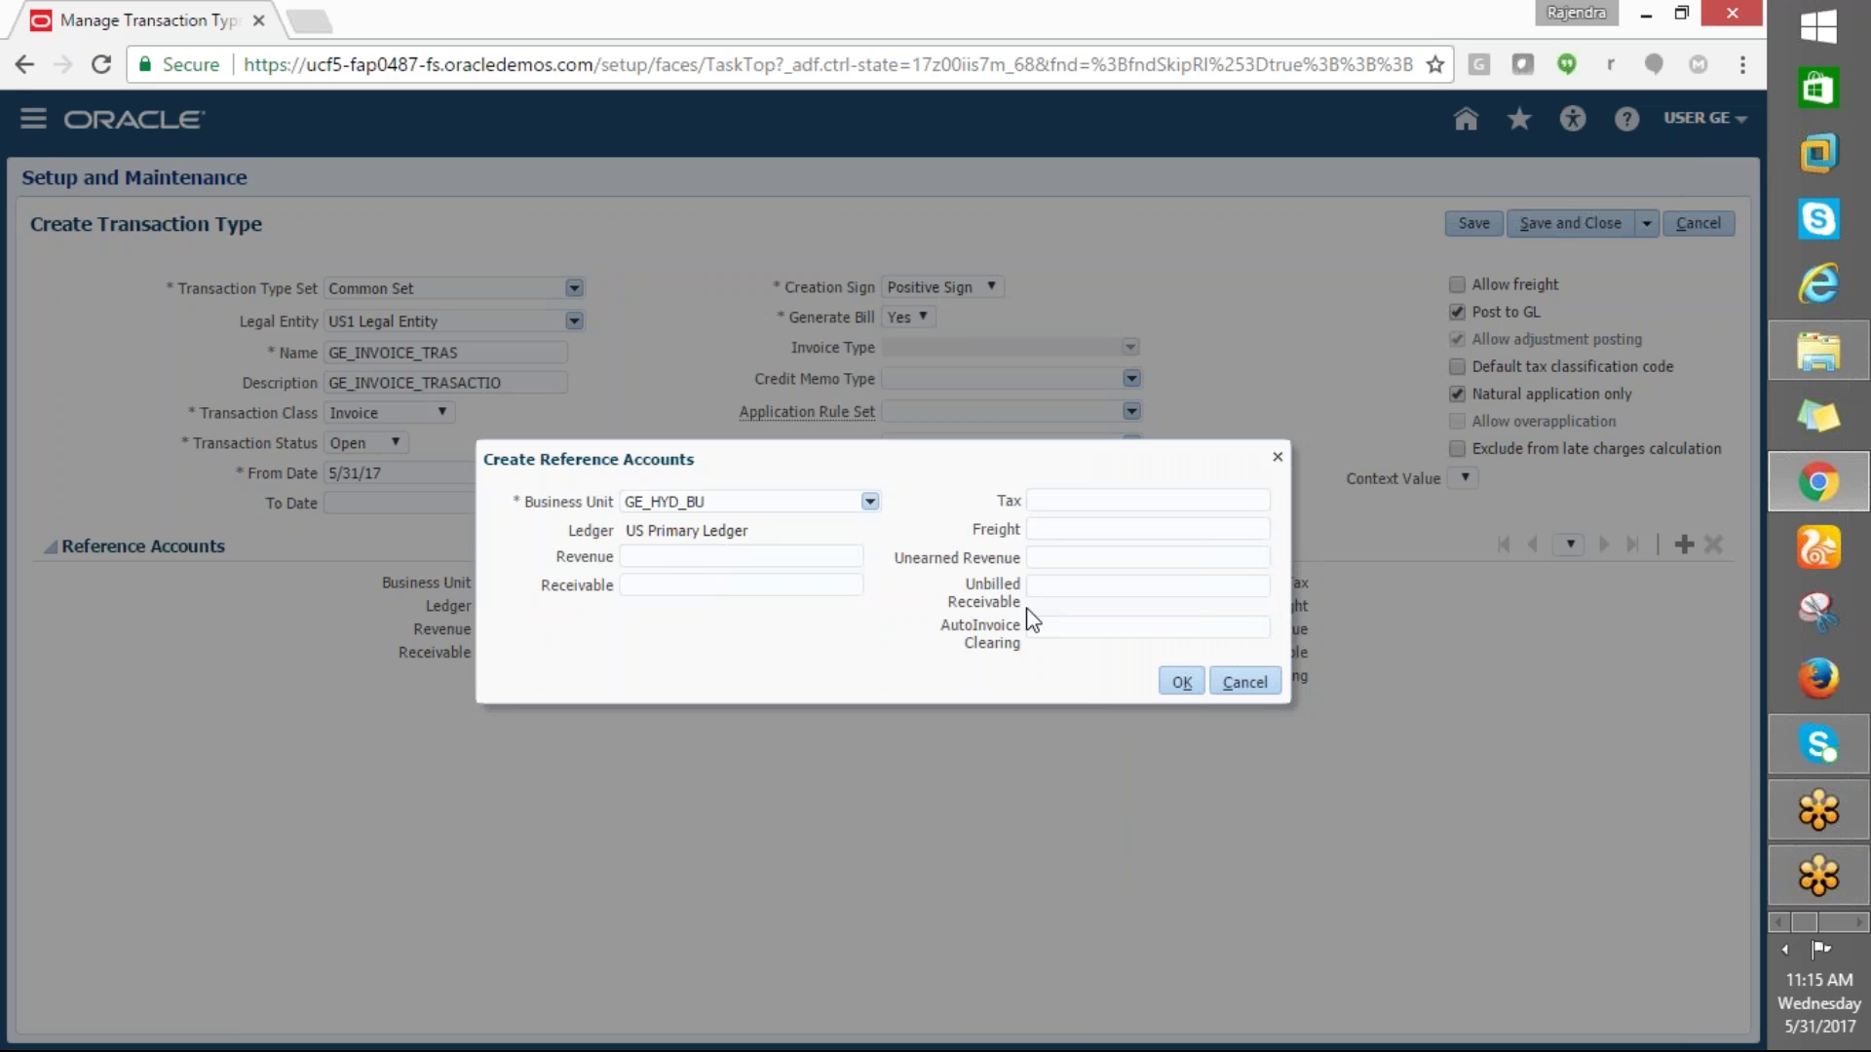
Open the Revenue account lookup with Company 101 and Line of Business 10, and list the account values.
left_click(660, 556)
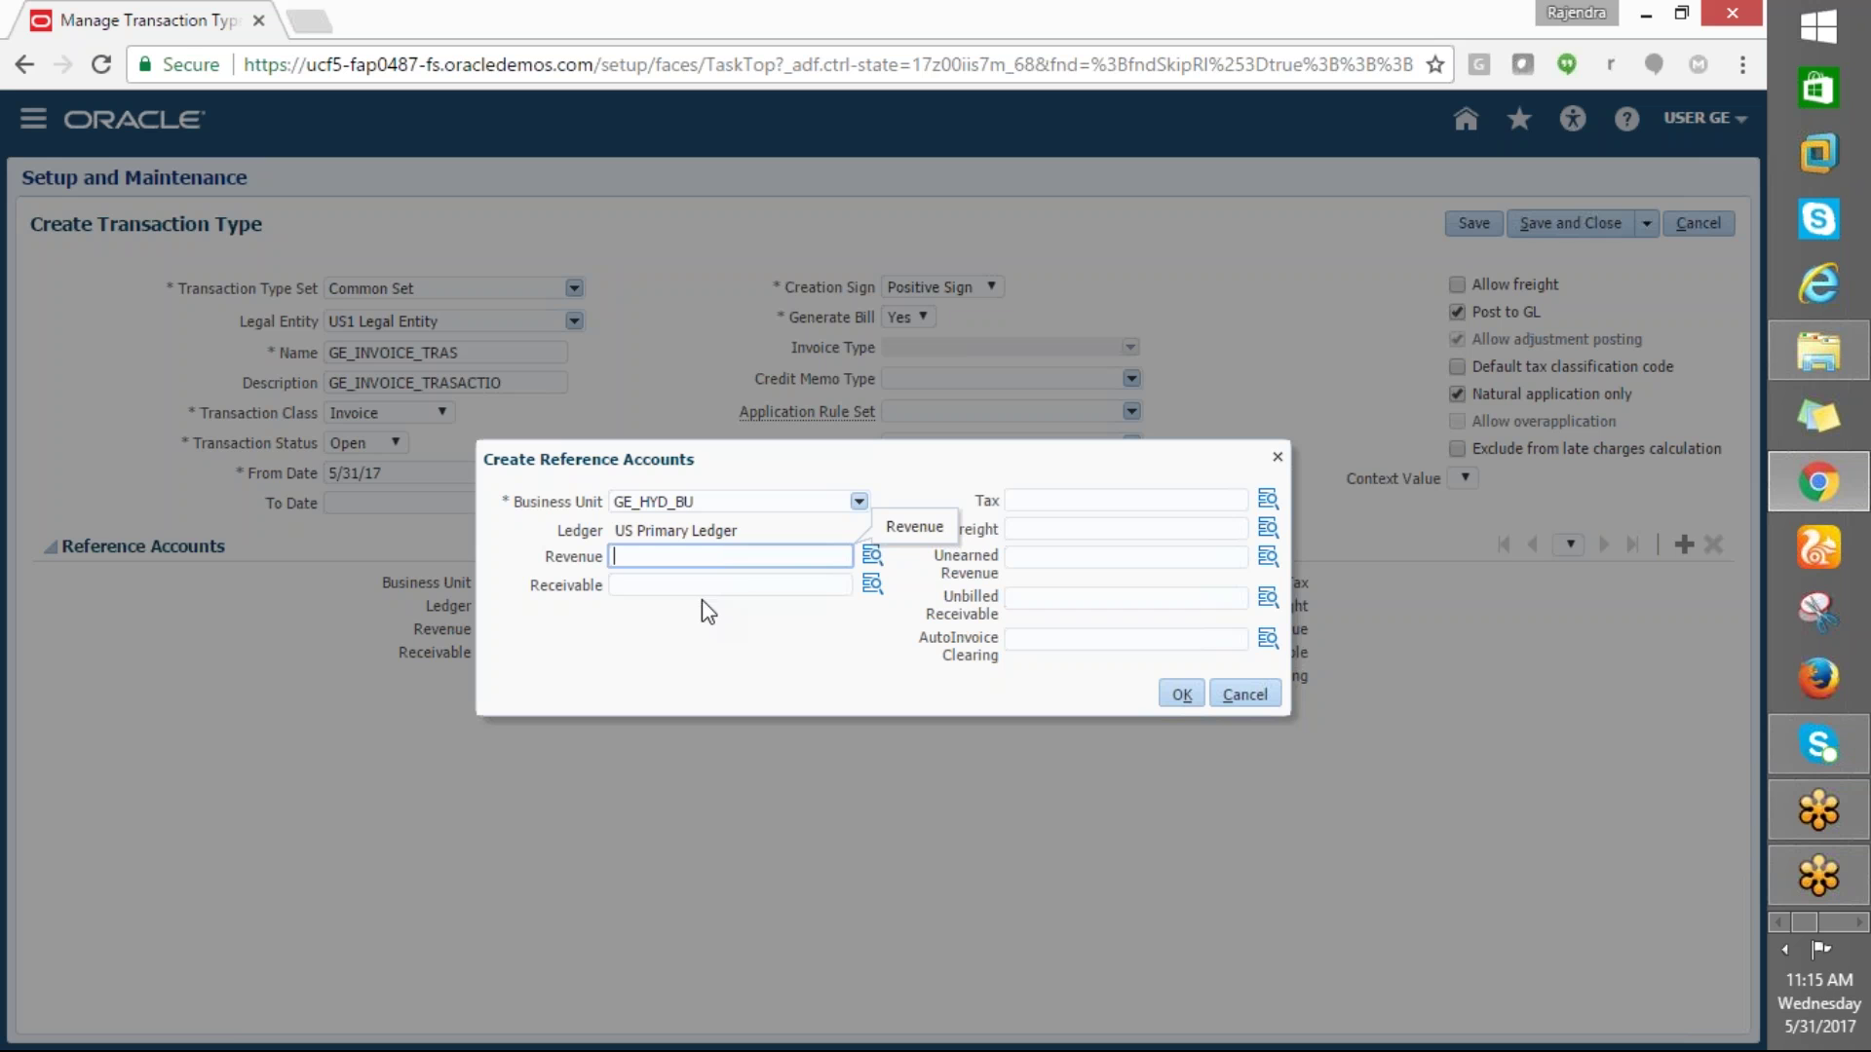
left_click(872, 558)
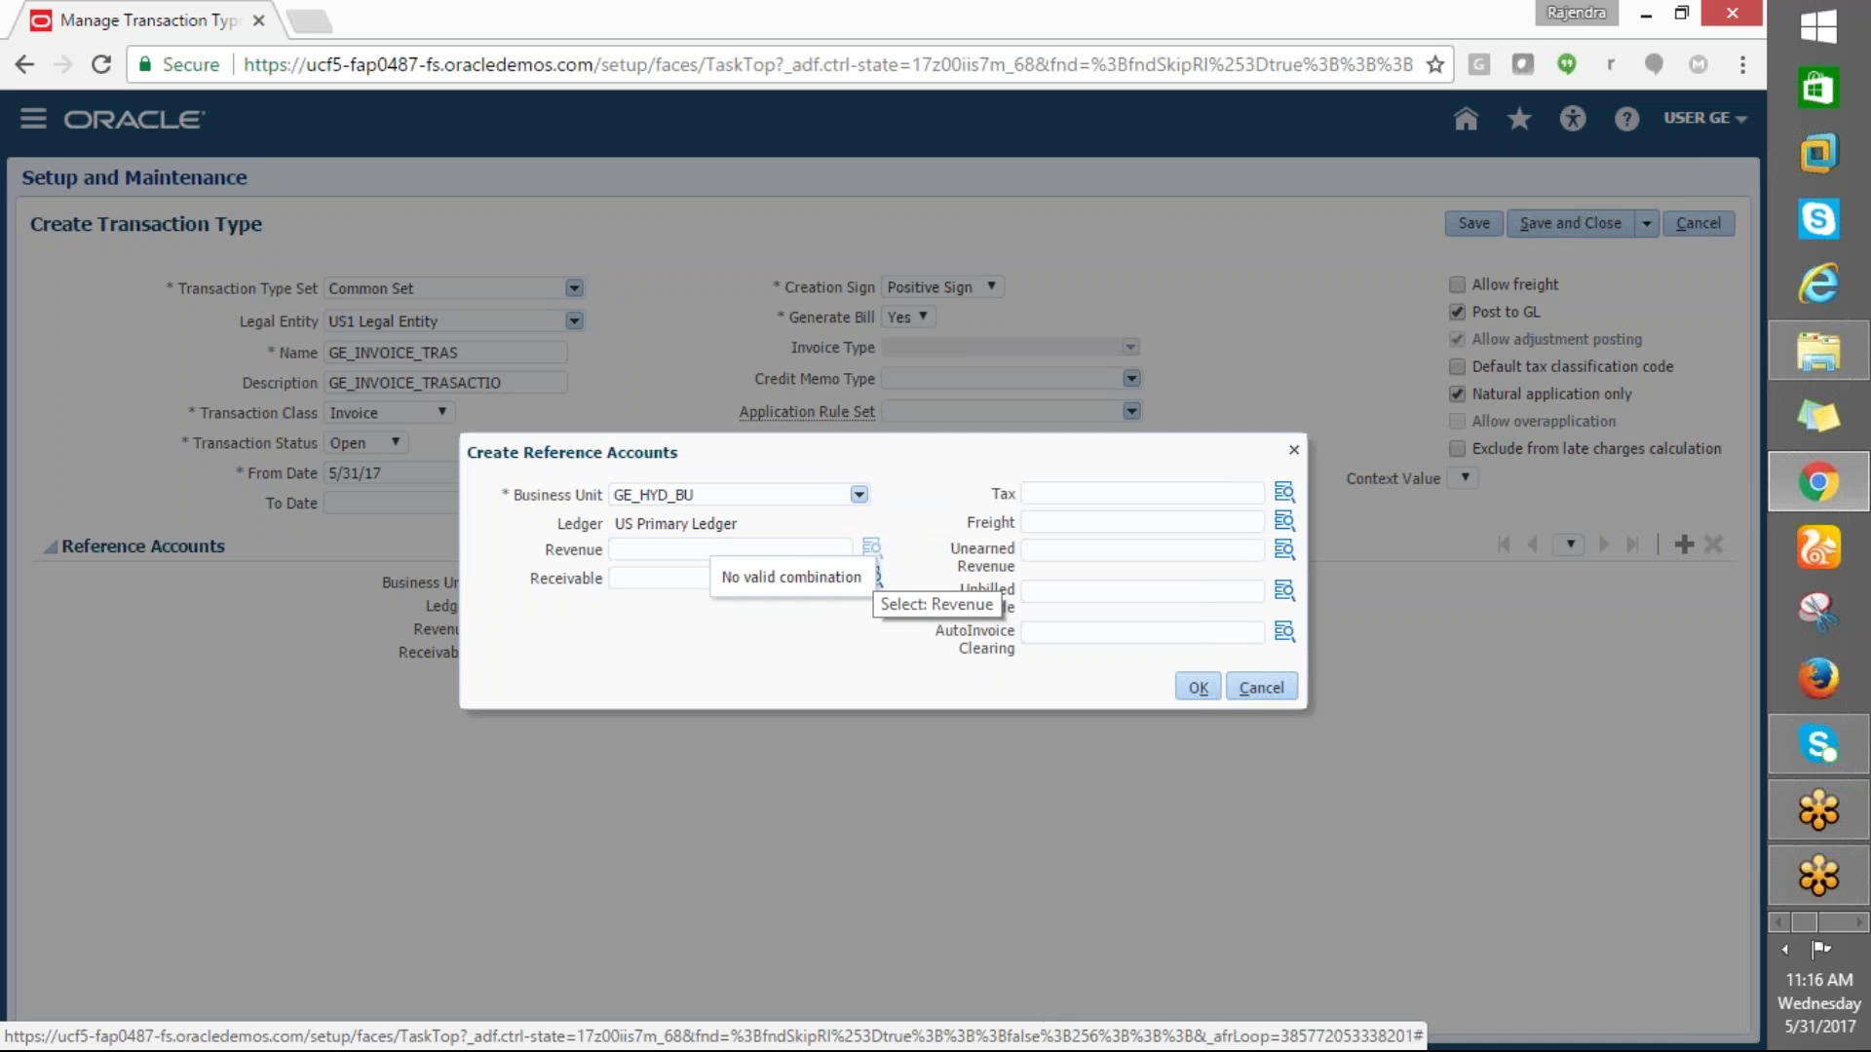
left_click(870, 550)
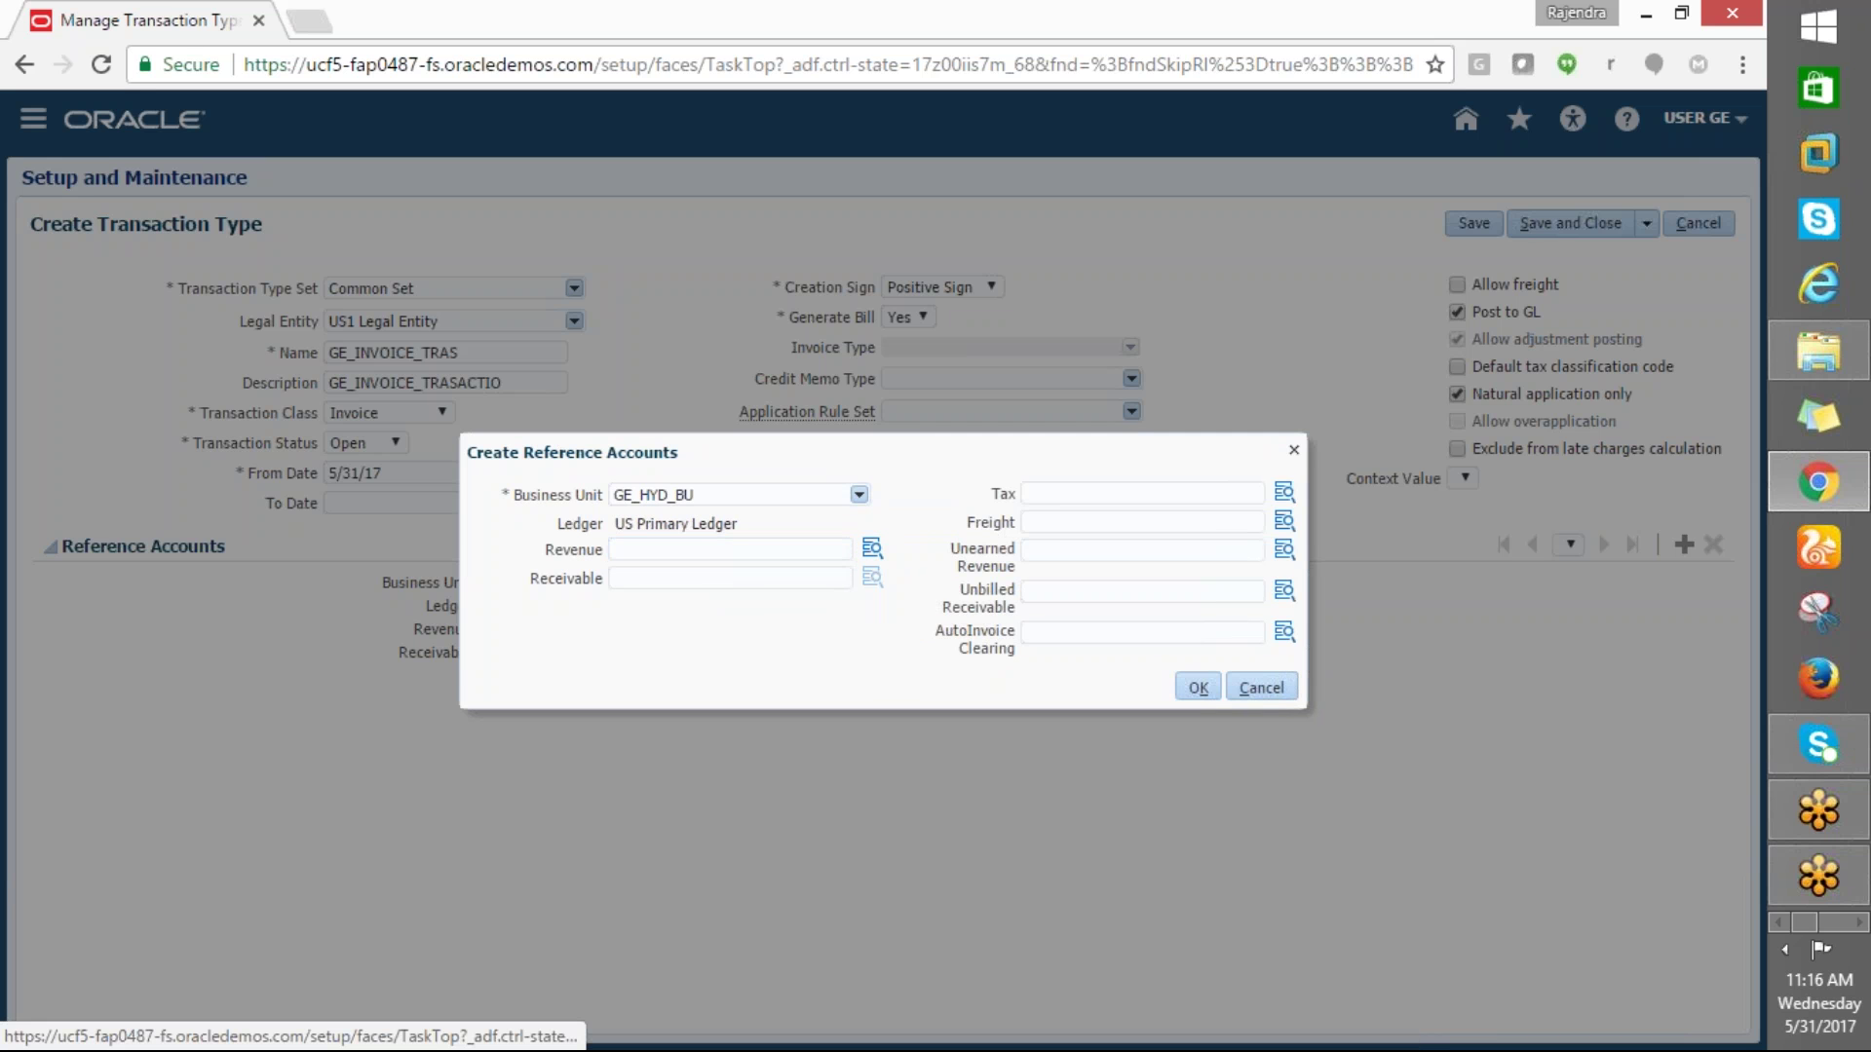
left_click(867, 580)
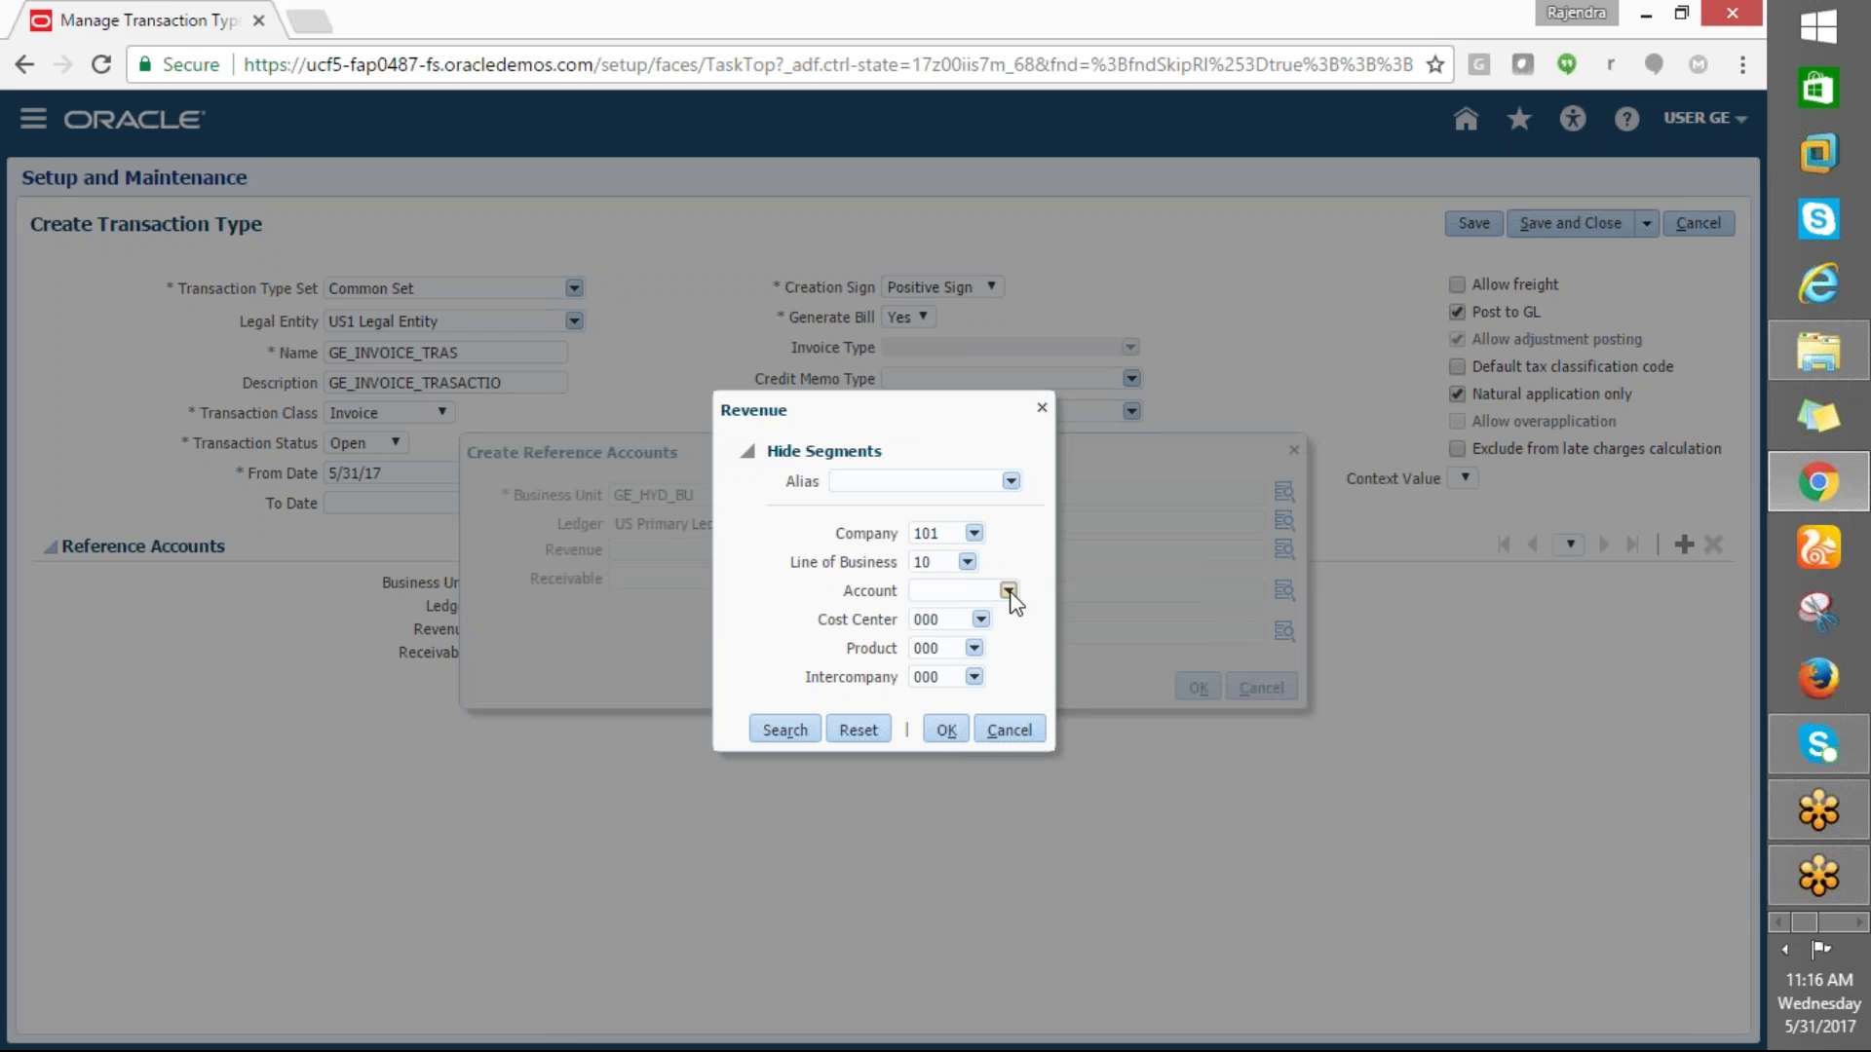
left_click(1009, 591)
left_click(1008, 591)
left_click(1009, 590)
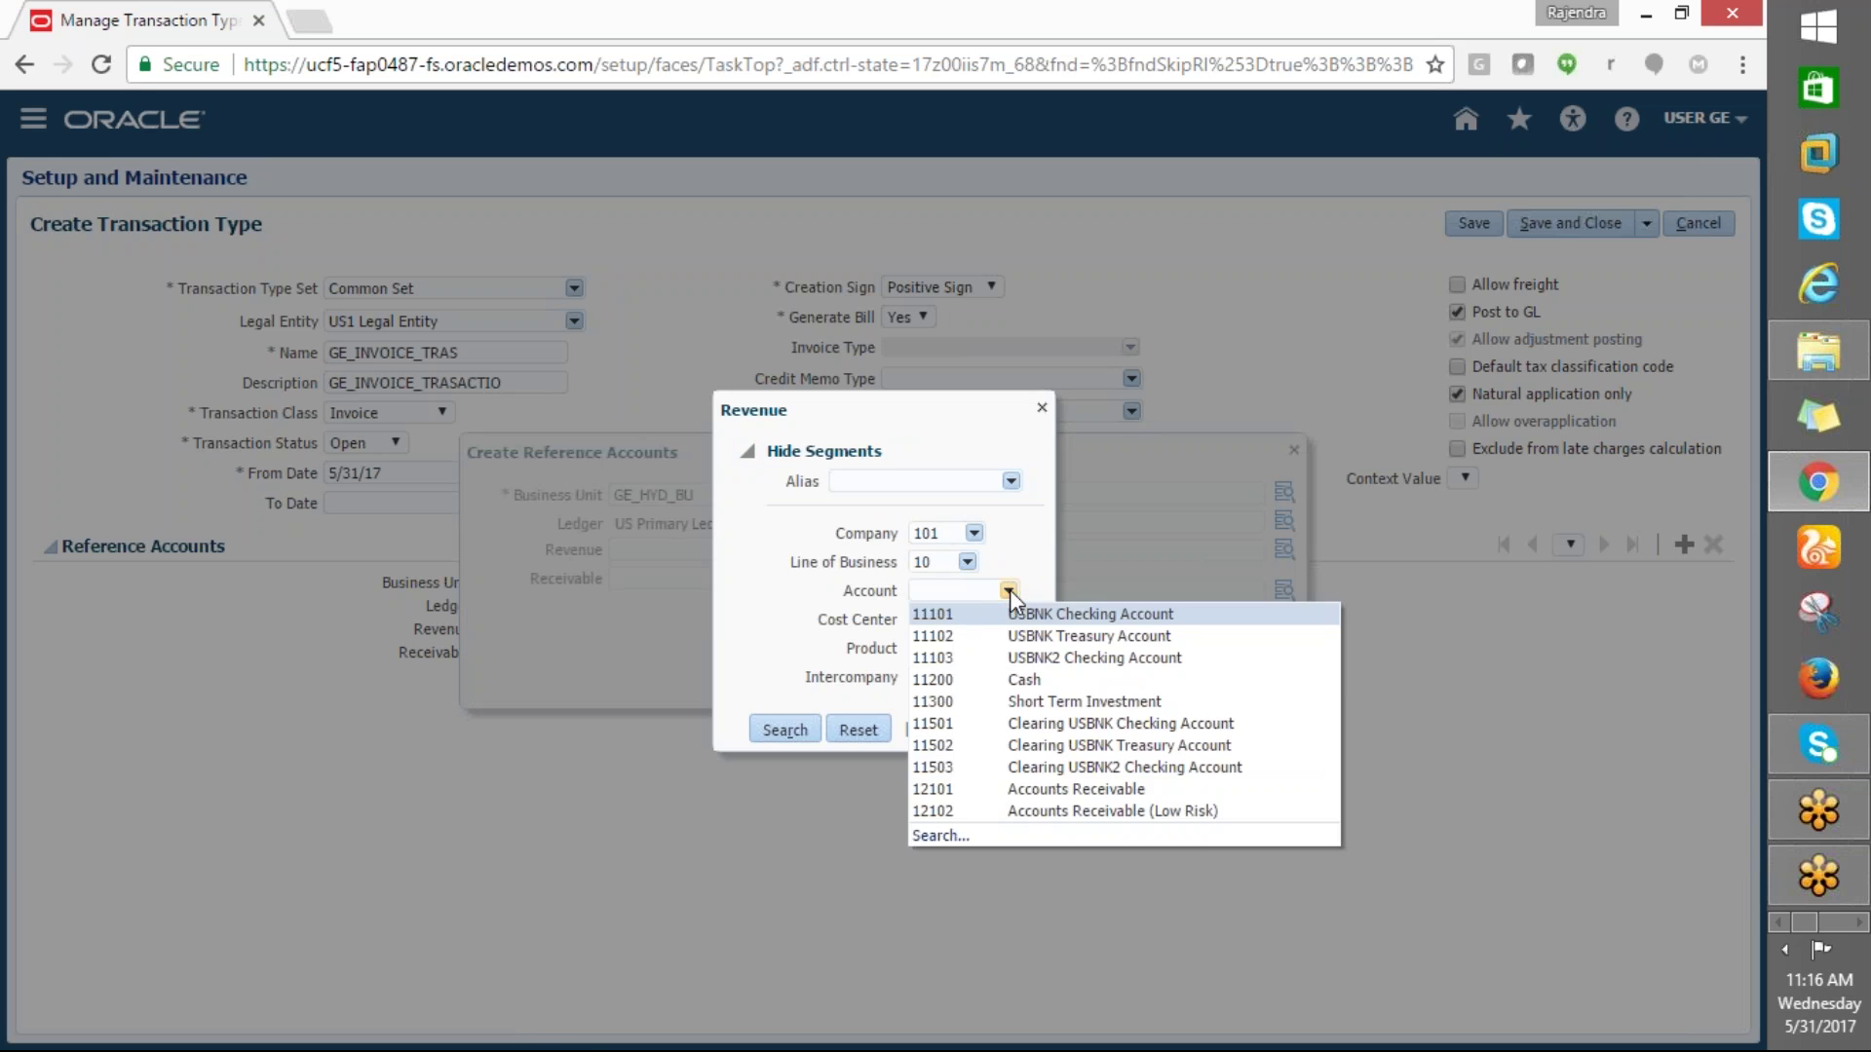
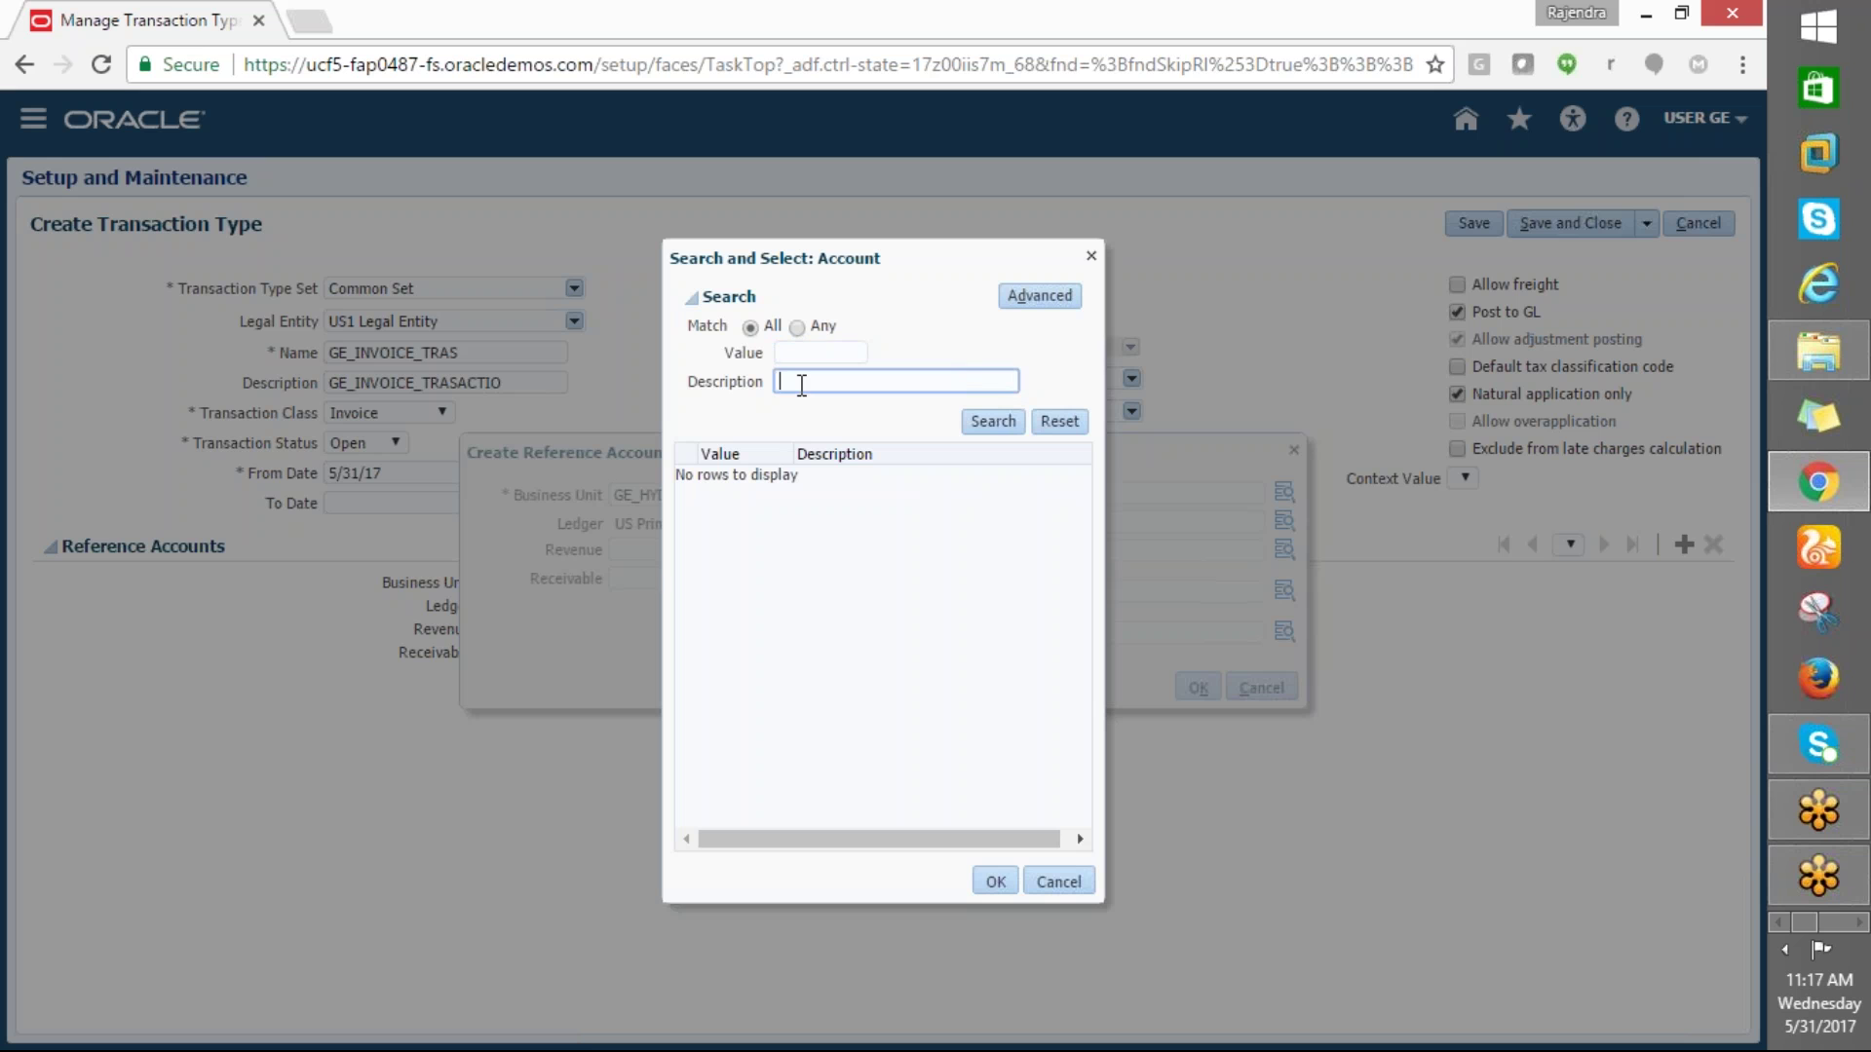
Search the Account values with the description filter 'Reve%'.
type("re")
key("BackSpace")
key("BackSpace")
type("RE")
key("BackSpace")
type("eve%")
left_click(996, 423)
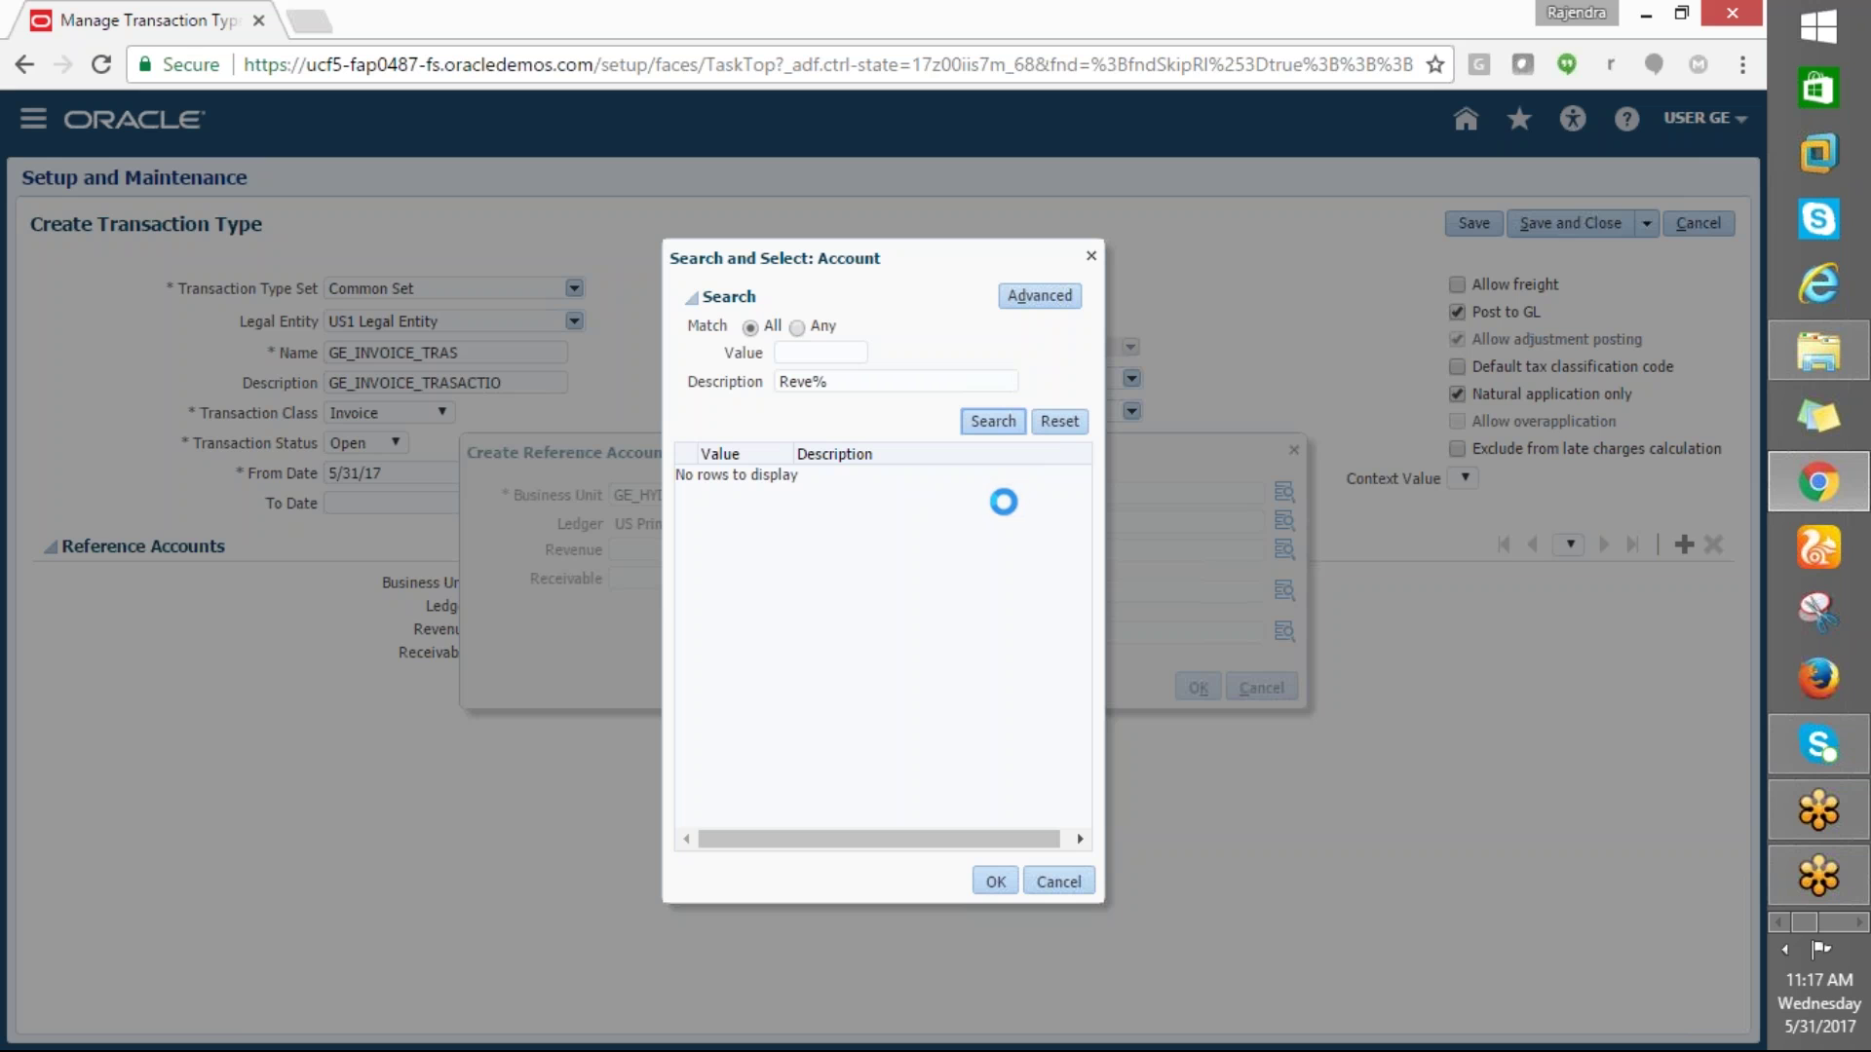
left_click(811, 391)
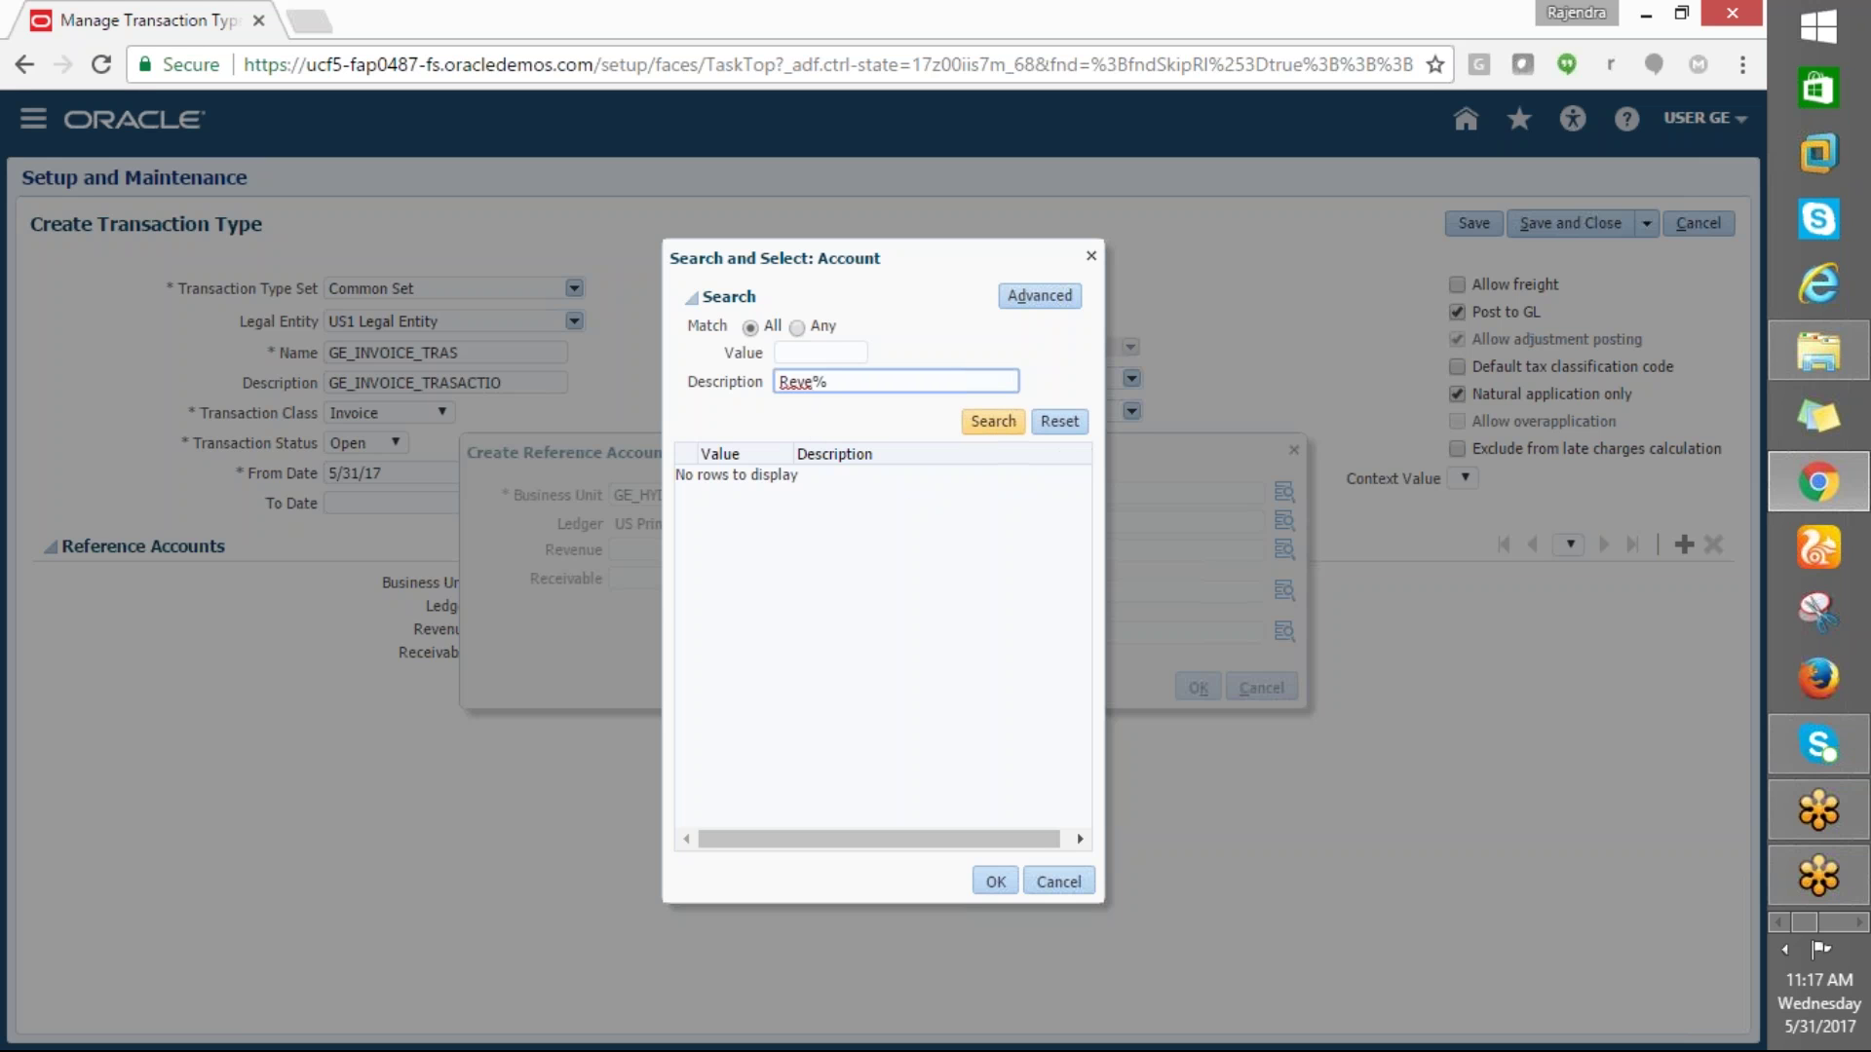
left_click(998, 421)
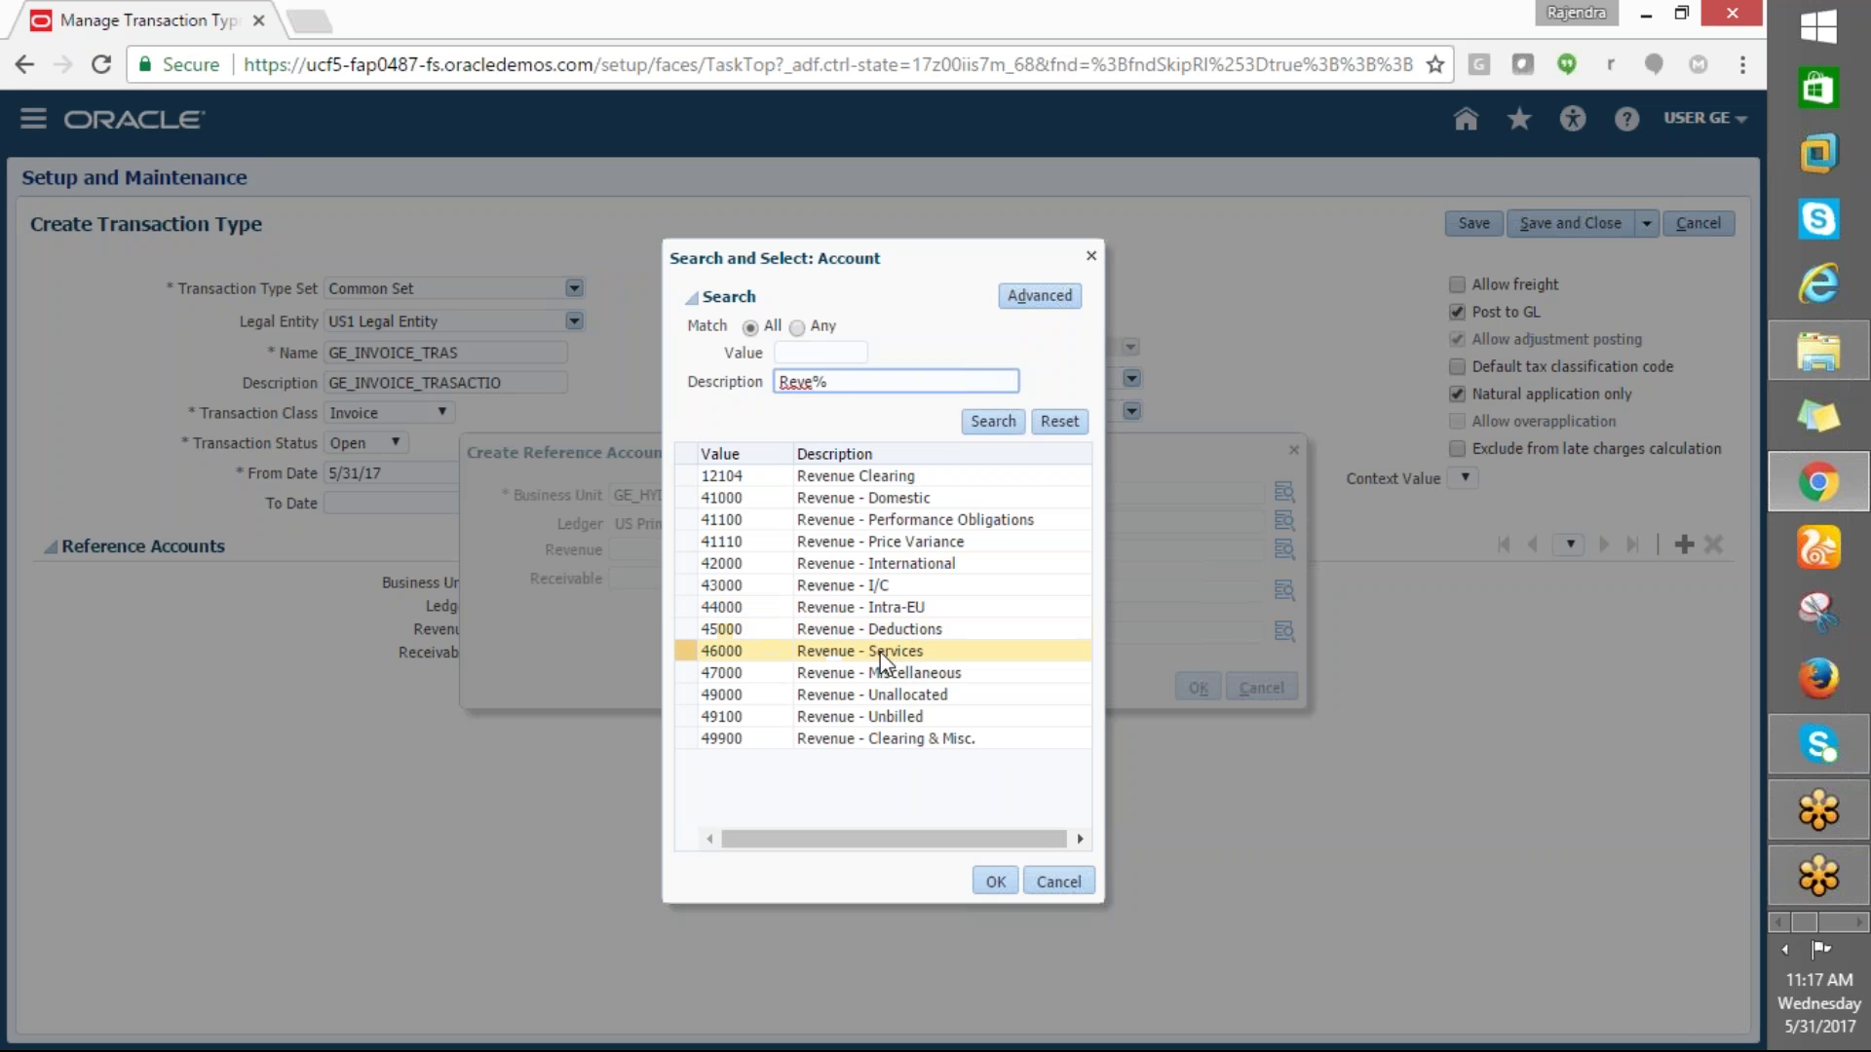
Pick 12104 Revenue Clearing and accept the Revenue account 101.10.12104.000.000.000.
left_click(857, 475)
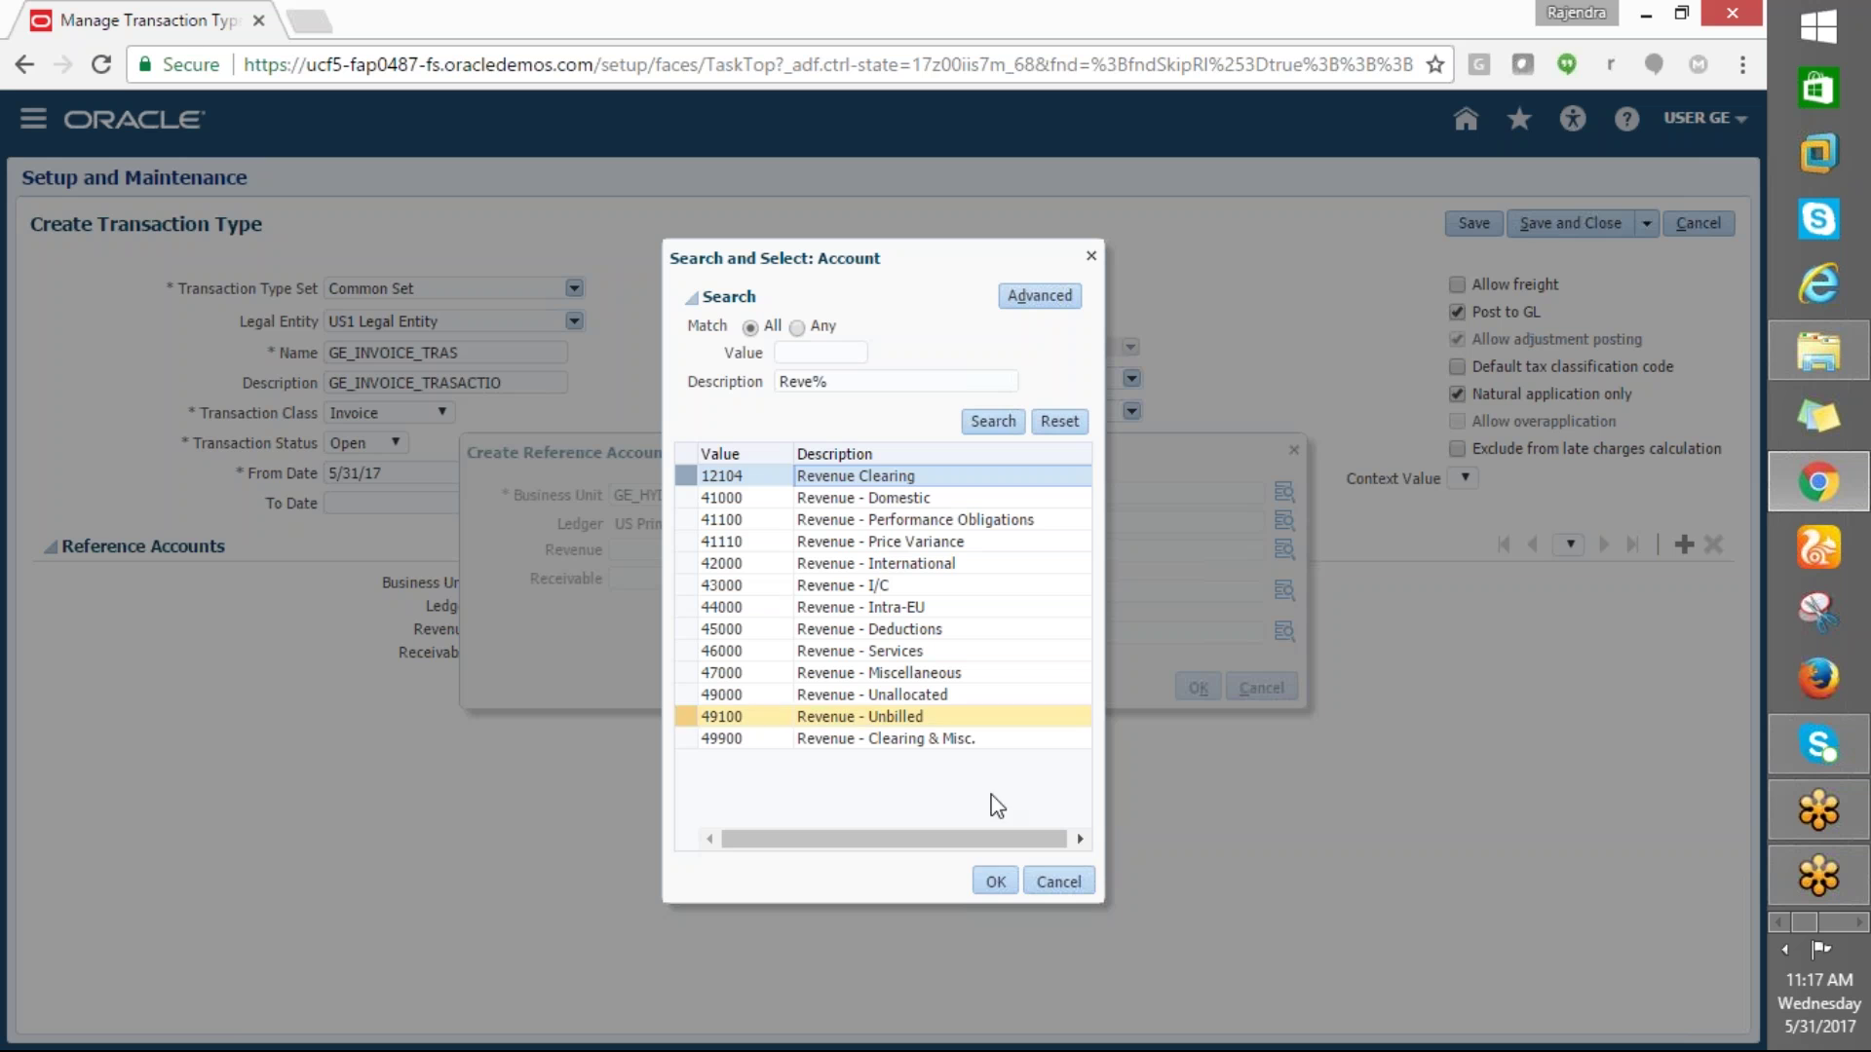
left_click(990, 883)
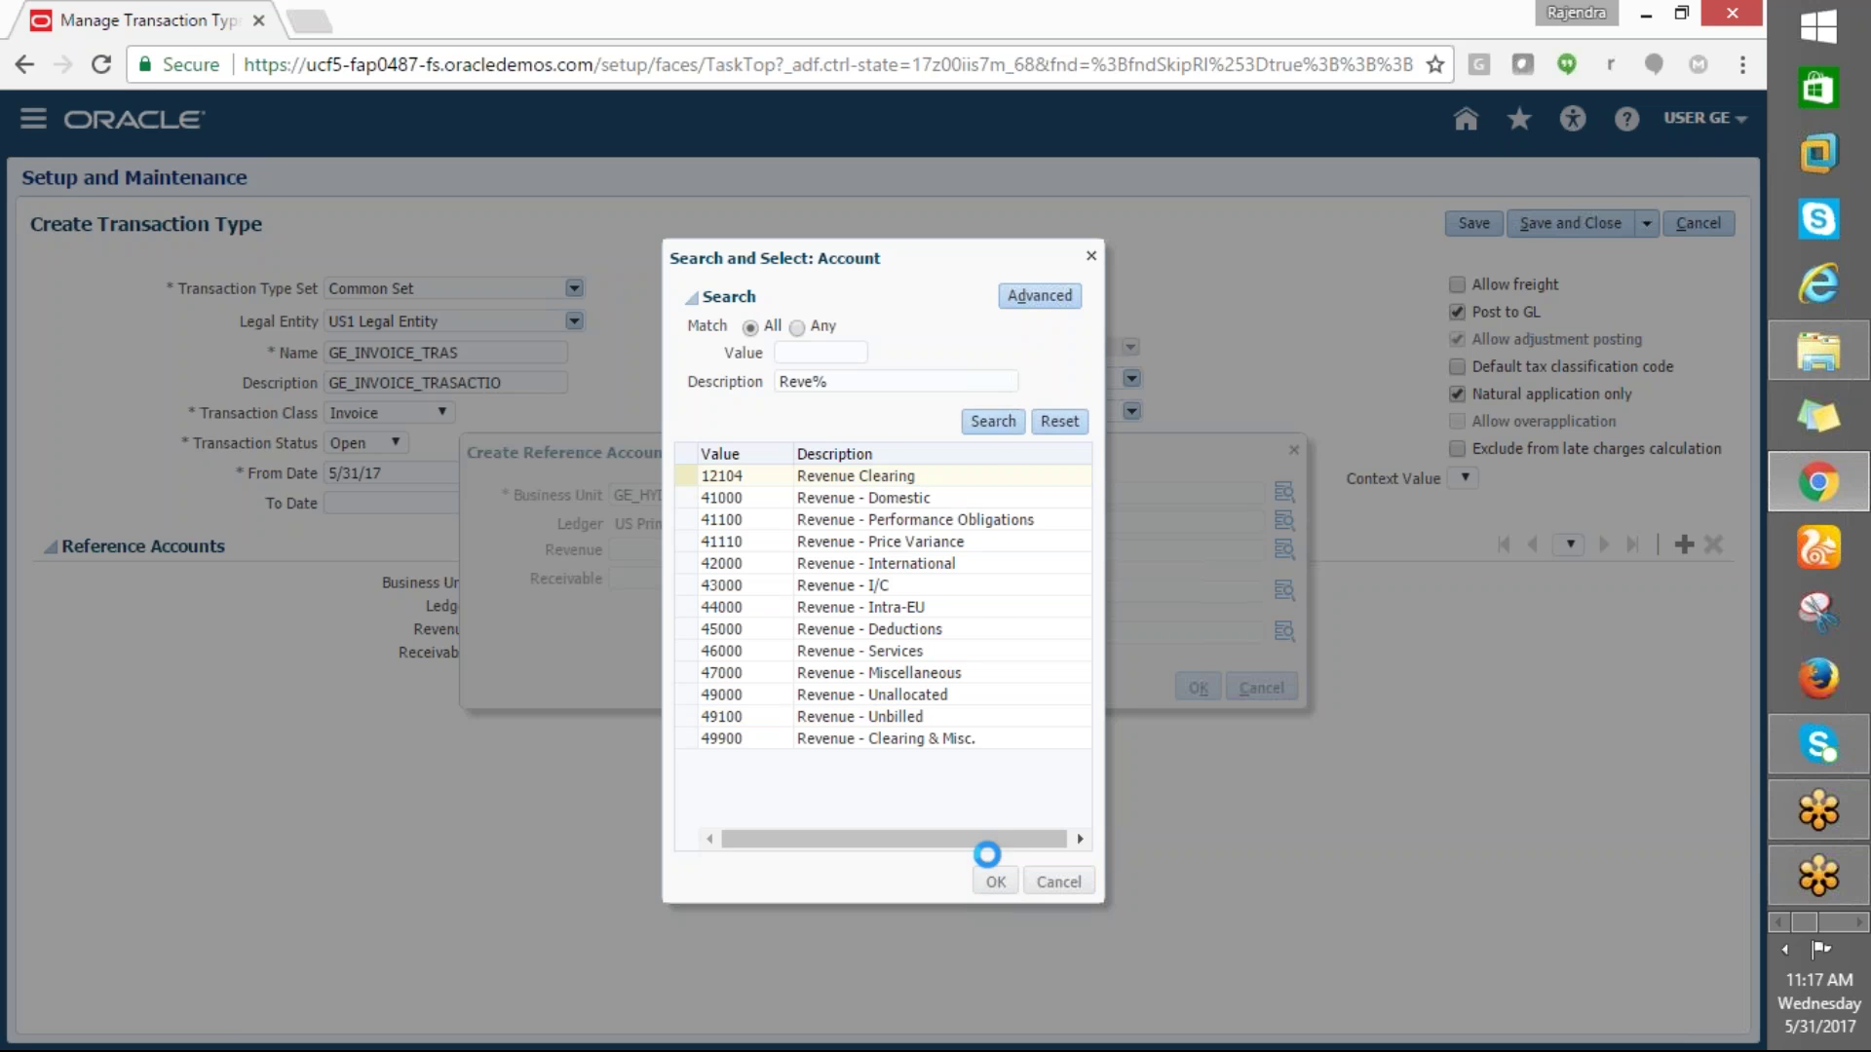
left_click(945, 729)
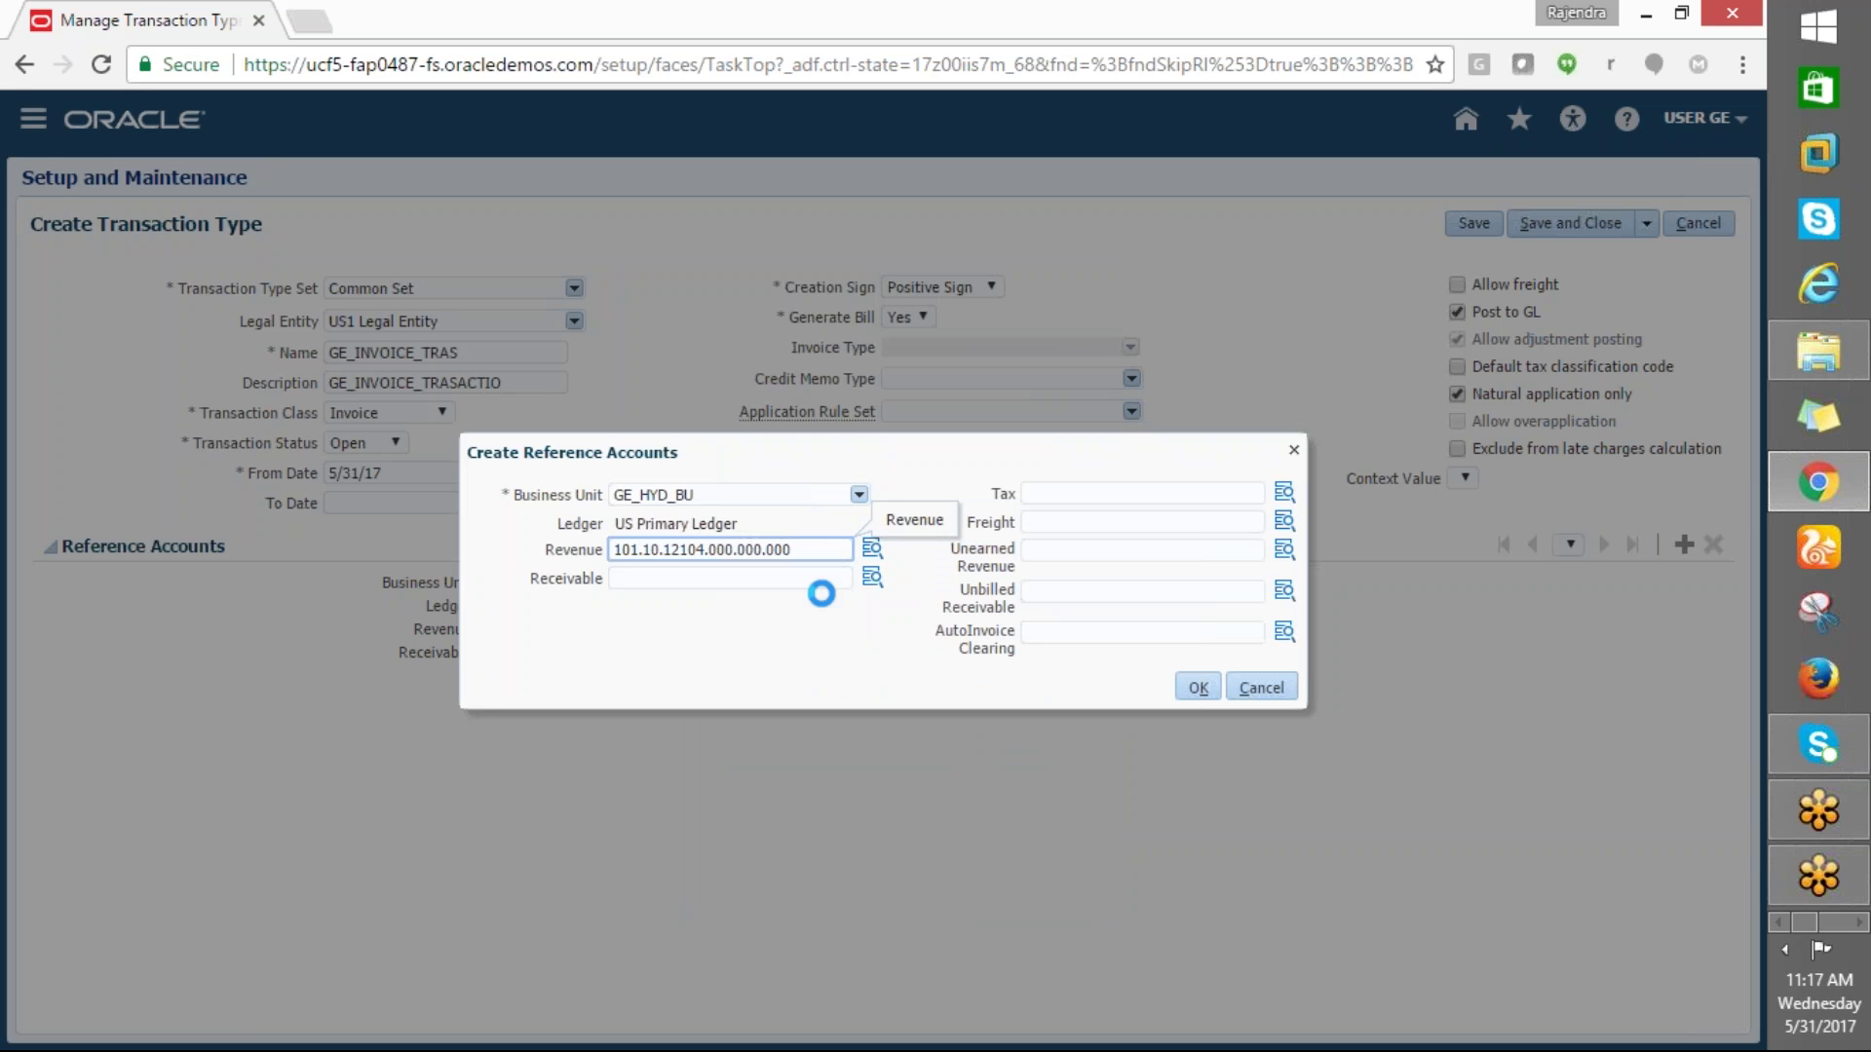
Open the Receivable account lookup, prefilled with Company 101 and Line of Business 10, and list Account values.
left_click(695, 577)
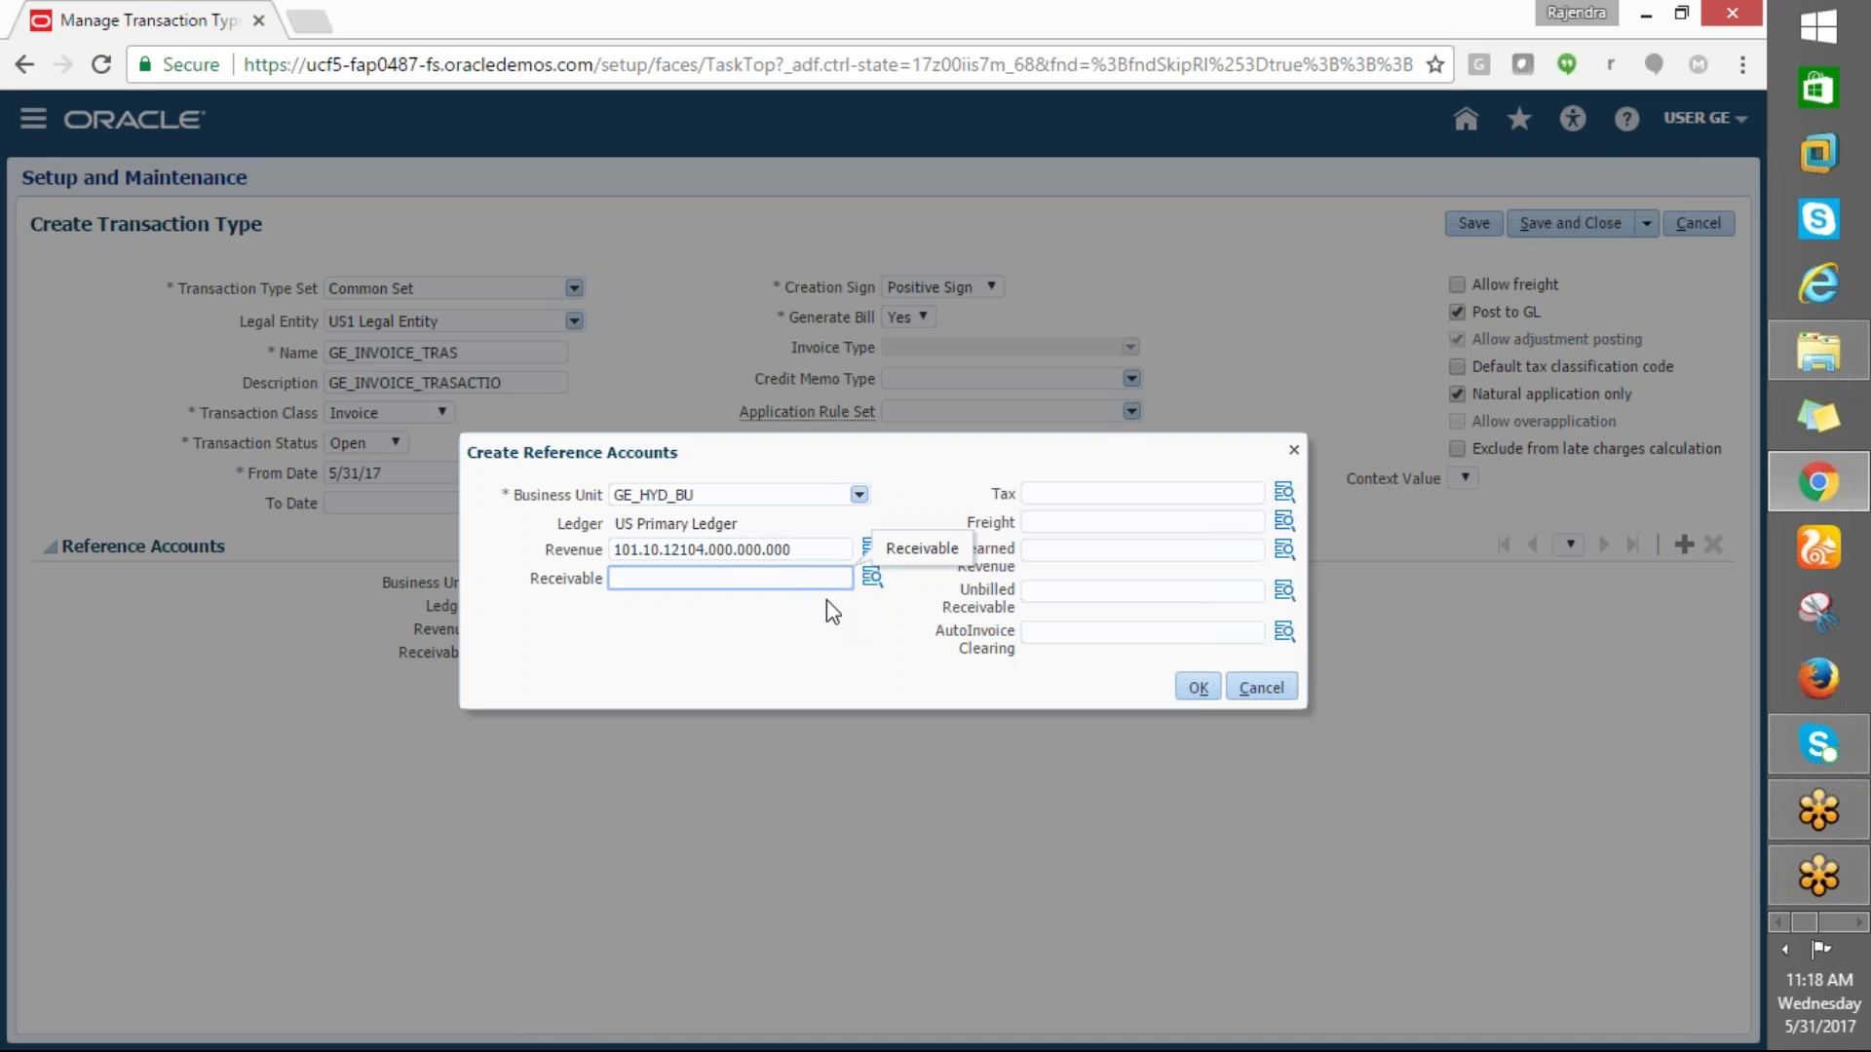
left_click(871, 577)
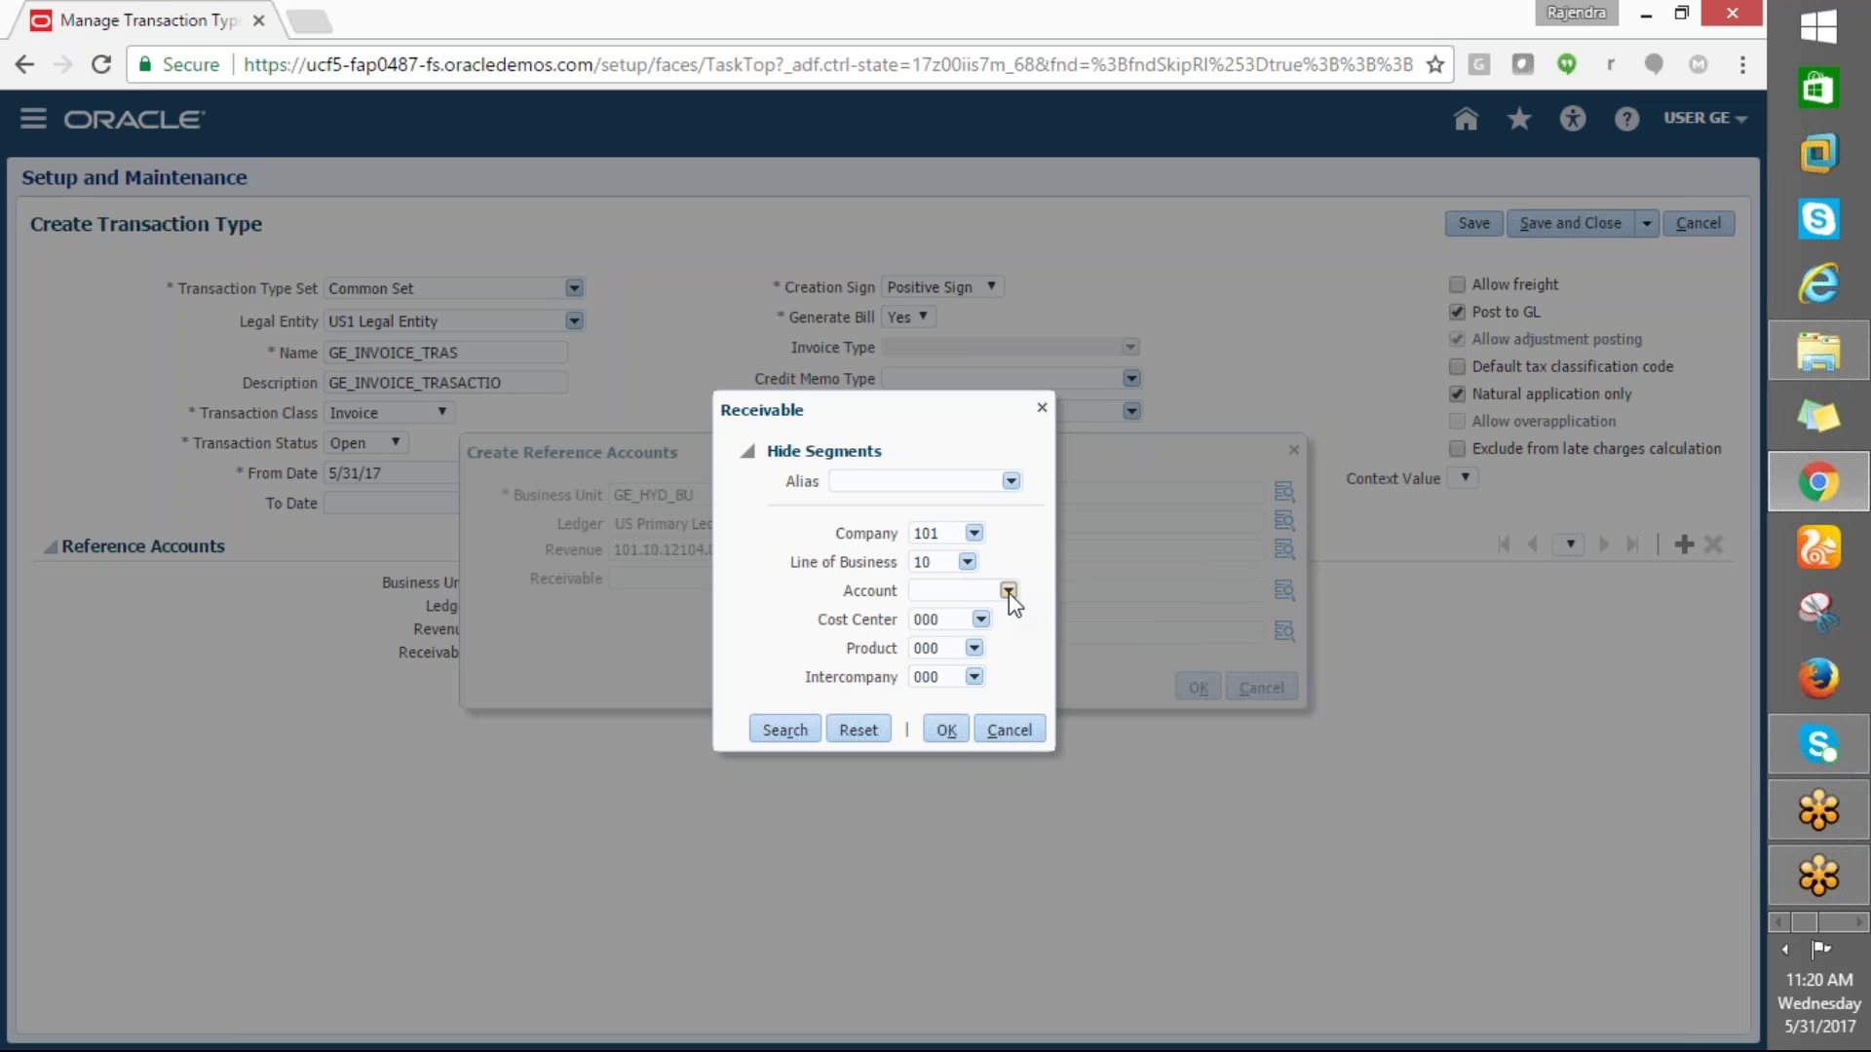
left_click(943, 591)
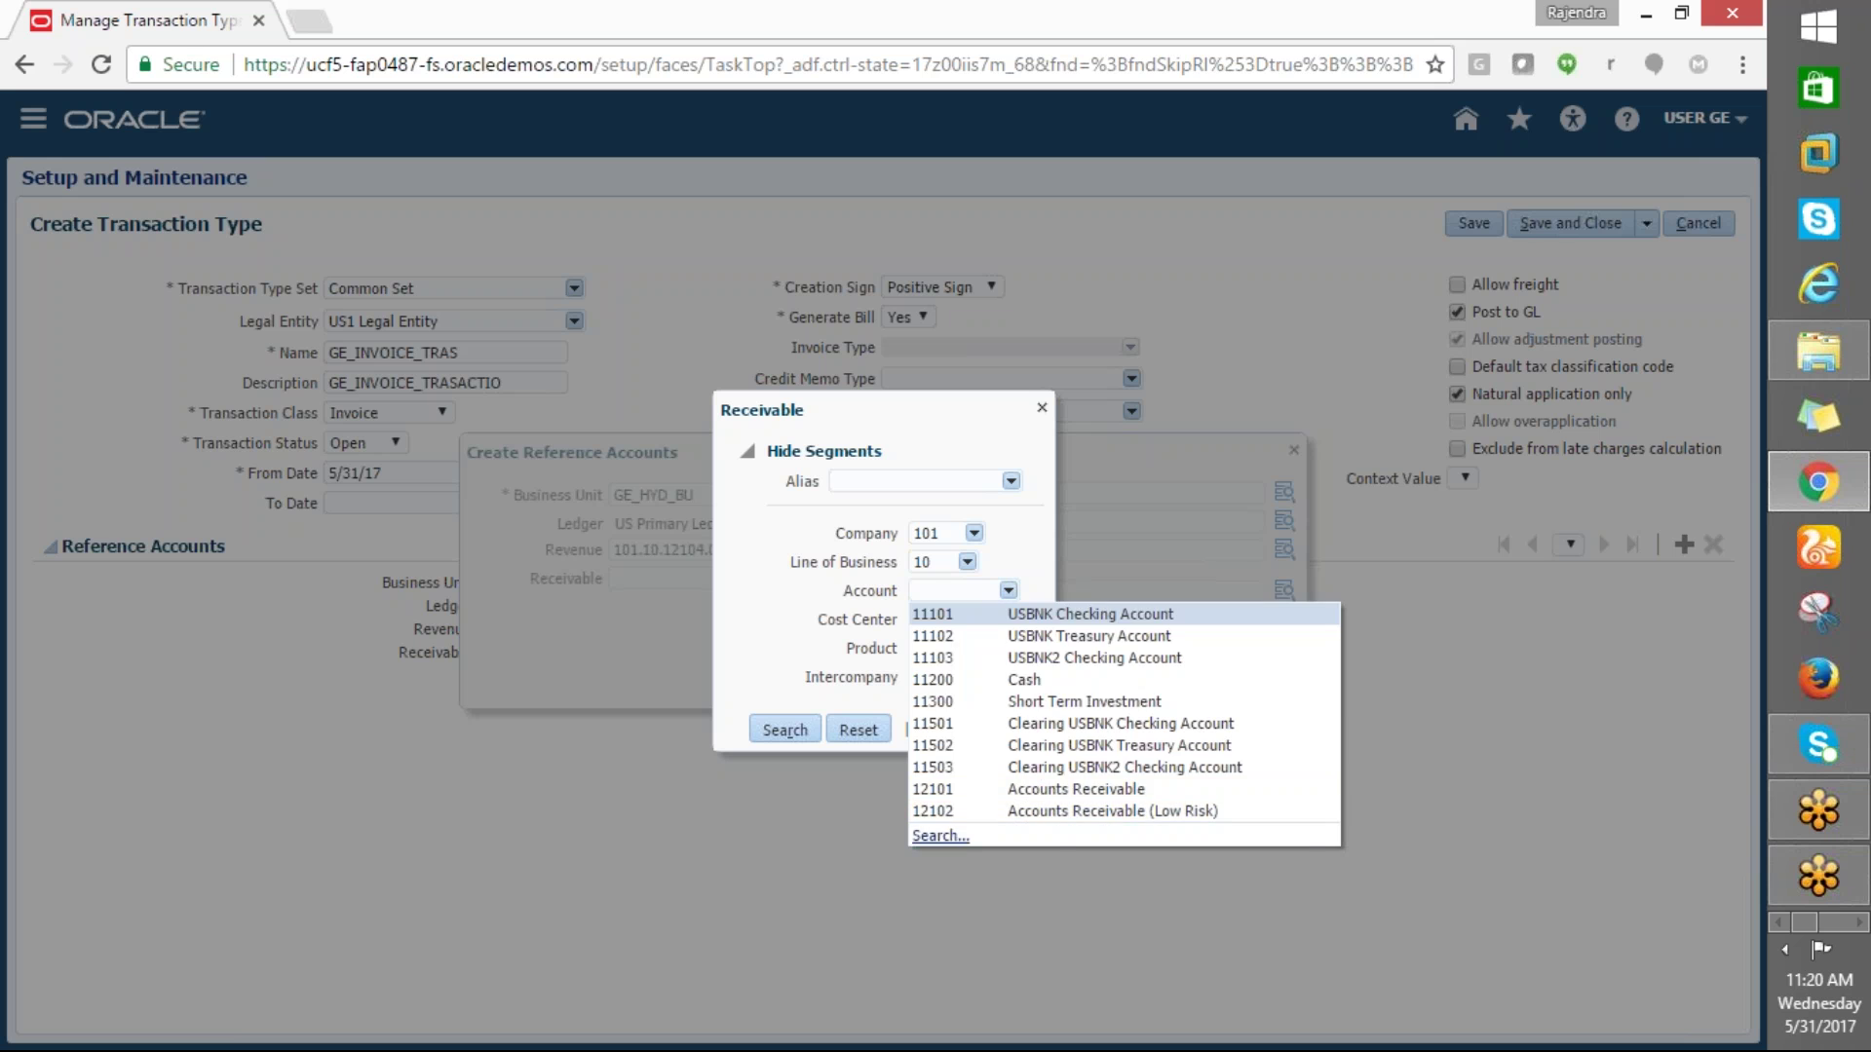
Choose 12101 Accounts Receivable and accept the Receivable account 101.10.12101.000.000.000.
left_click(943, 844)
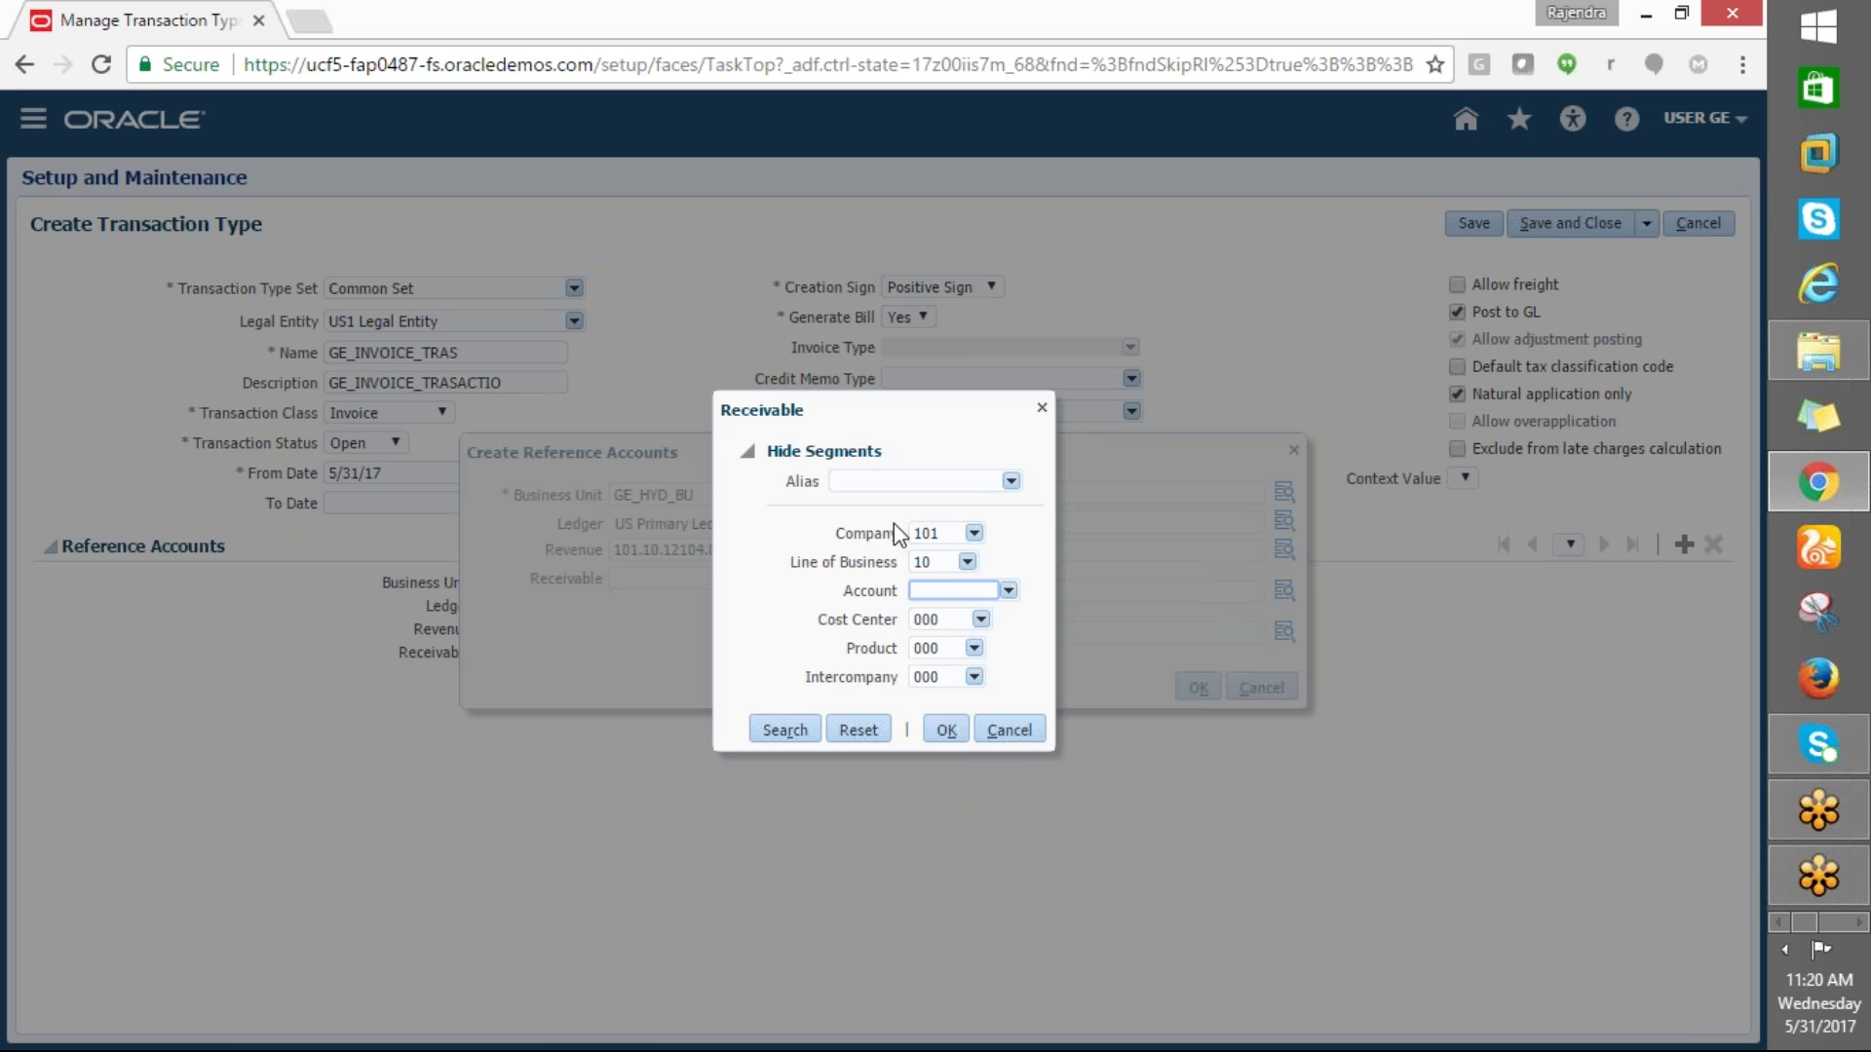
left_click(1008, 591)
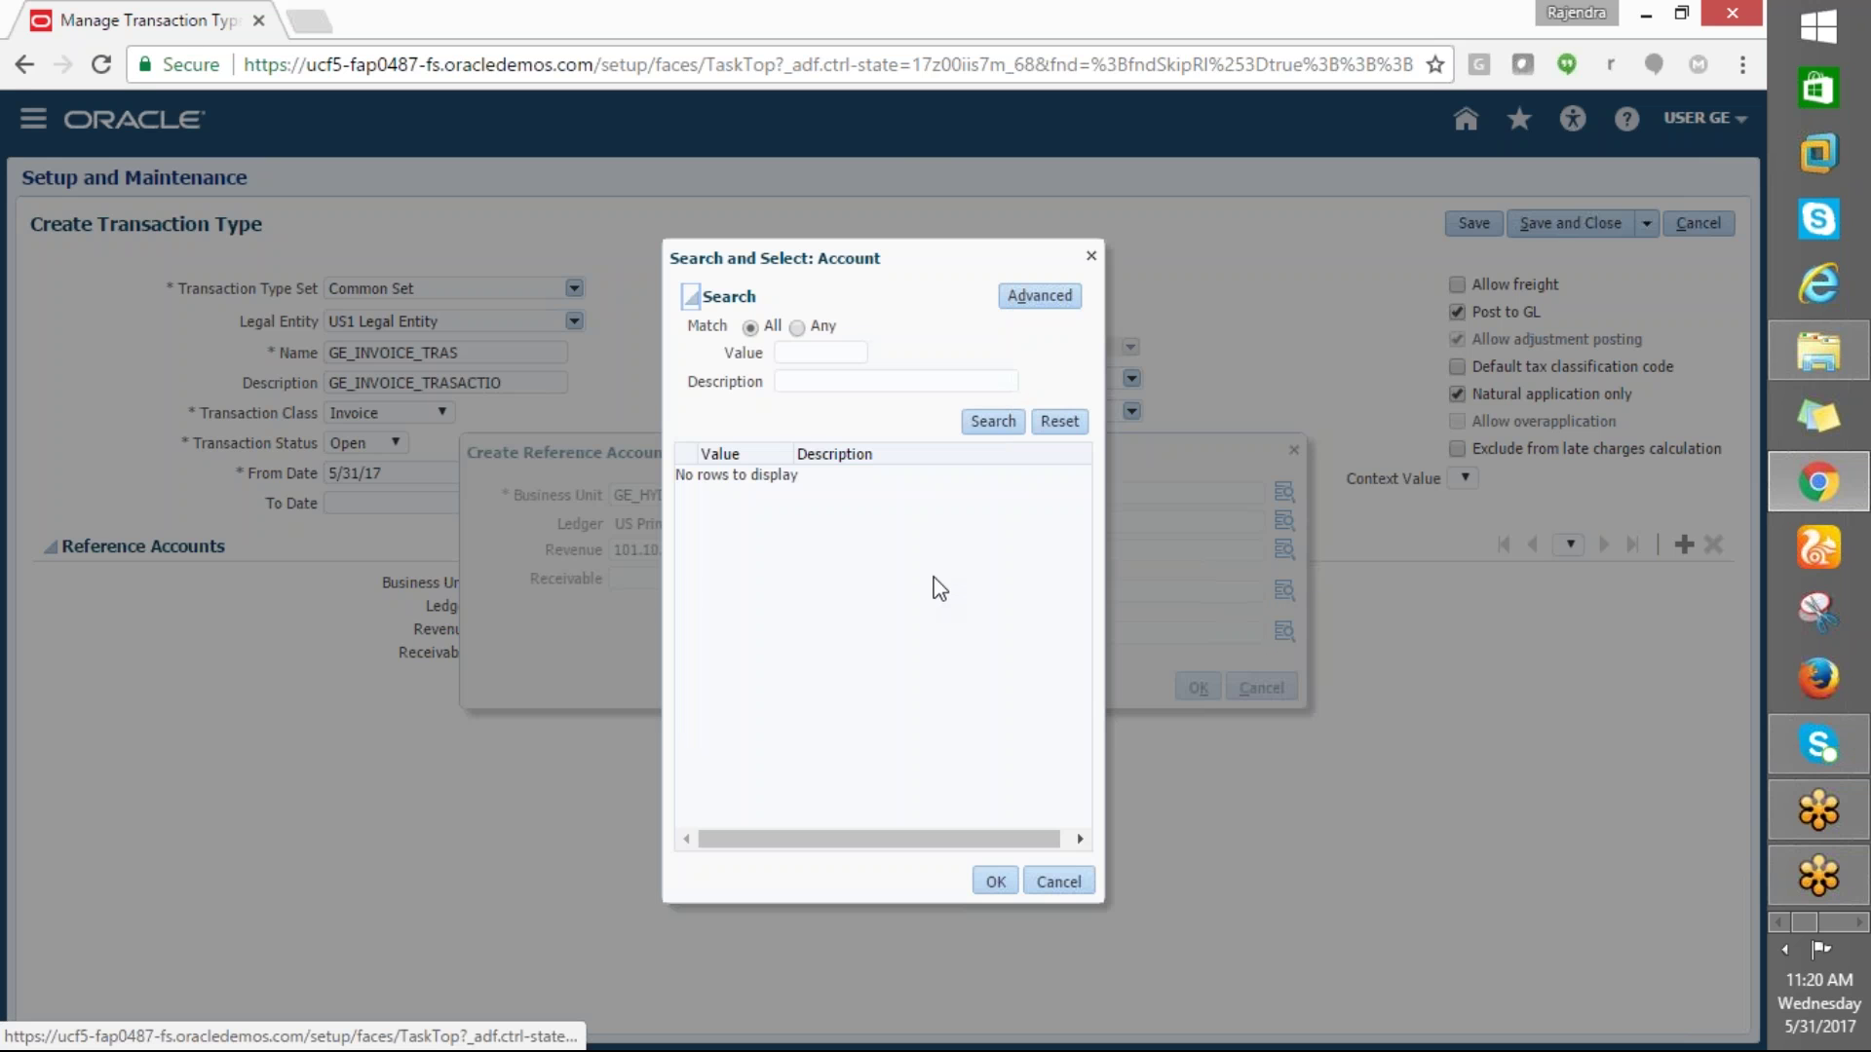
left_click(808, 381)
type("recei%")
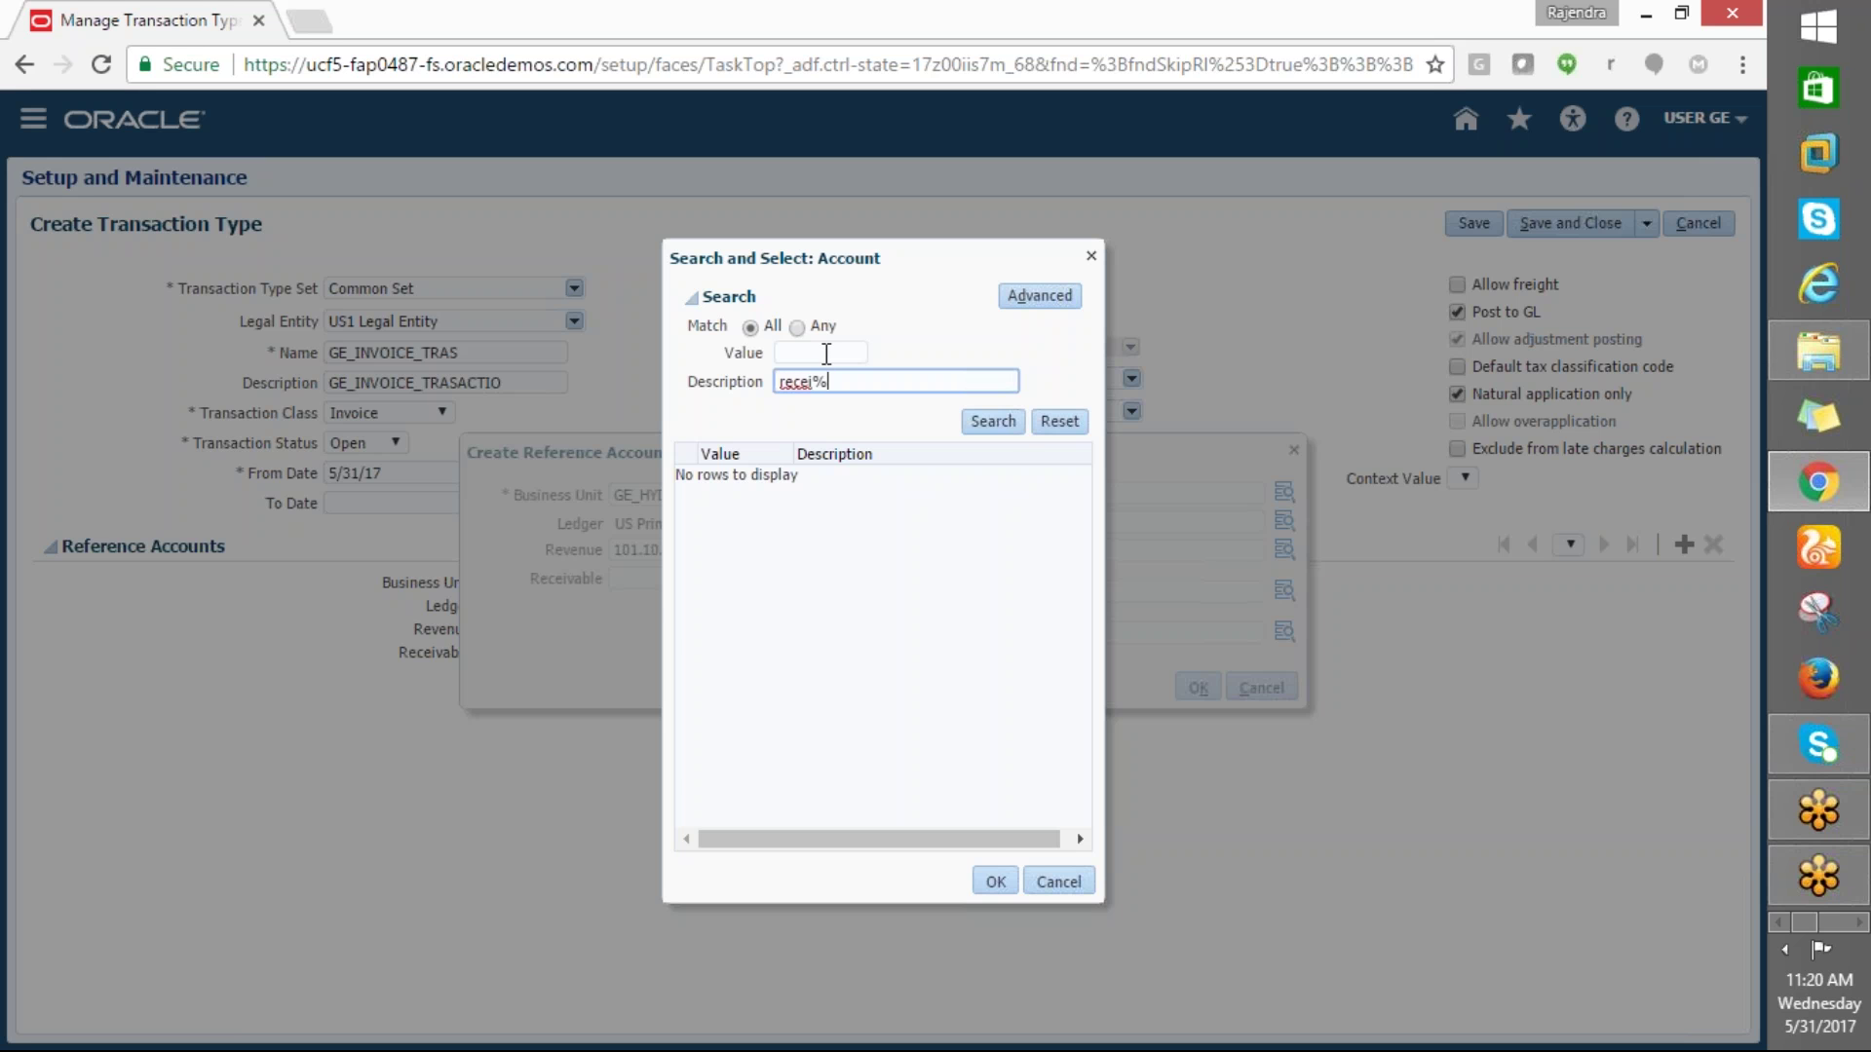
left_click(984, 419)
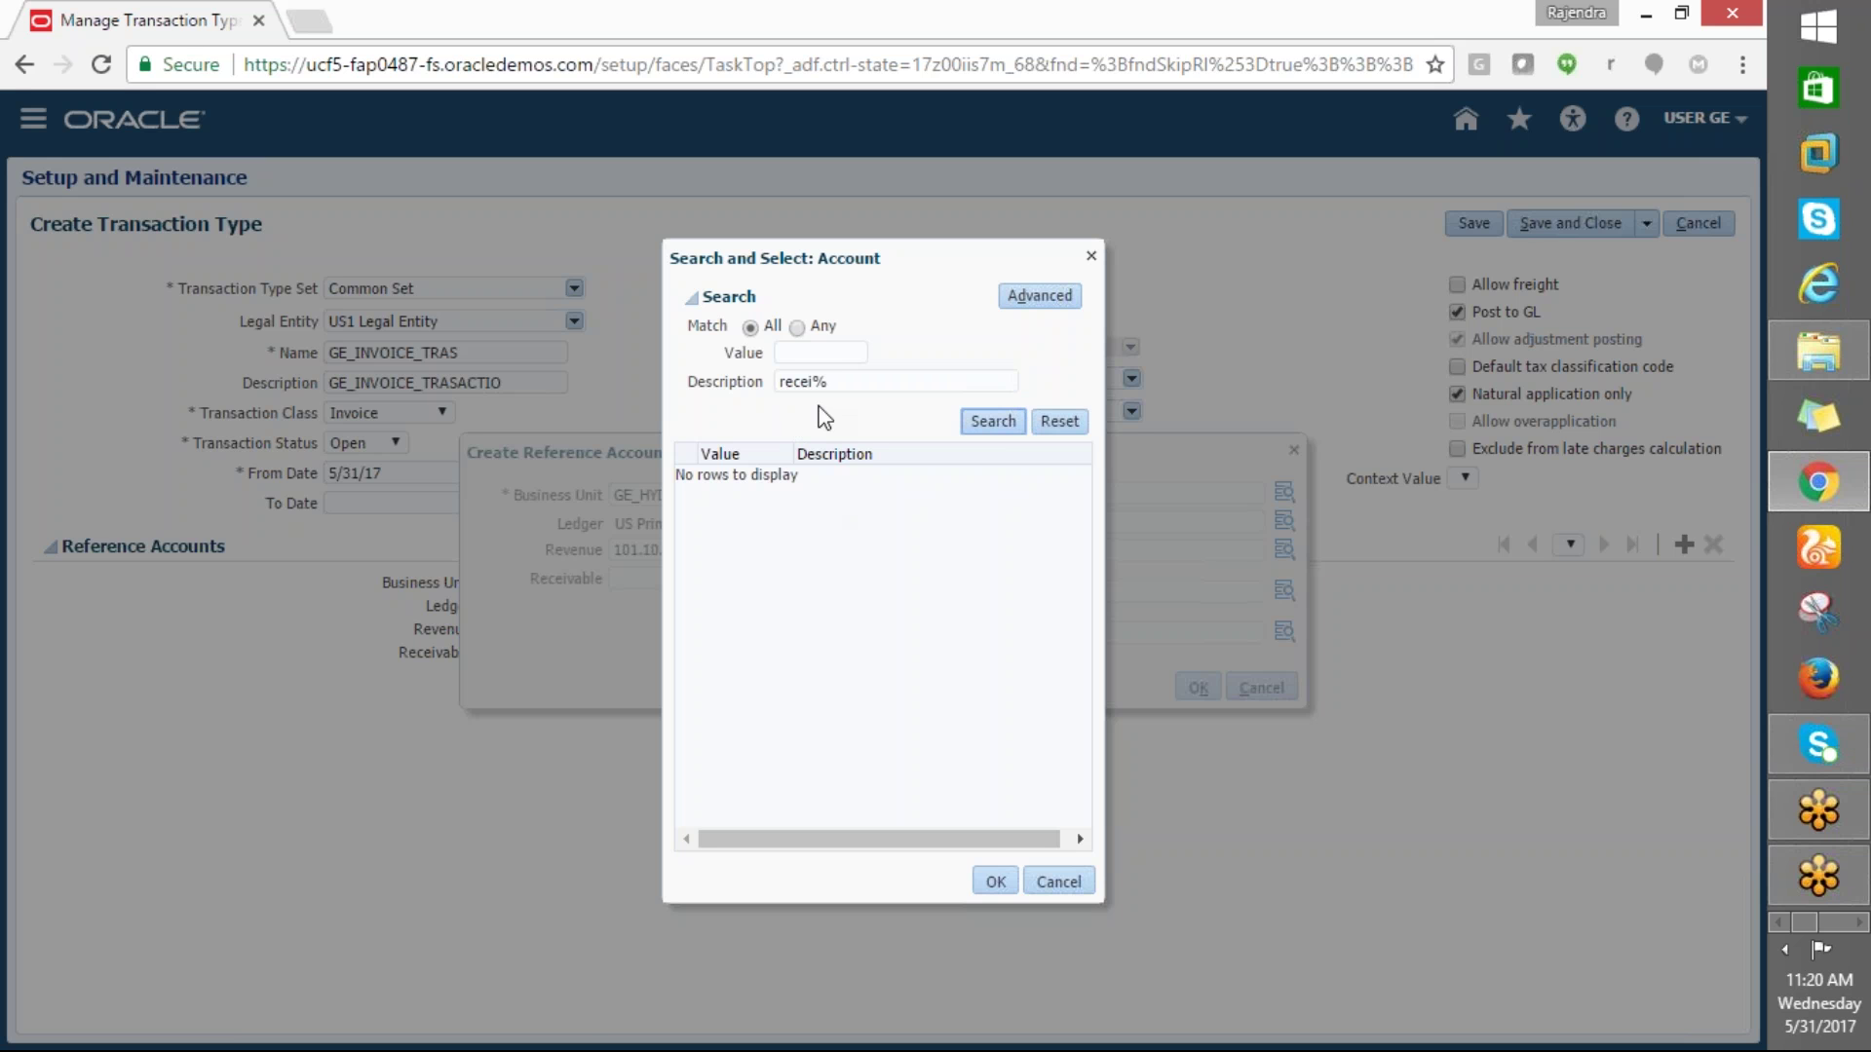
left_click(1074, 881)
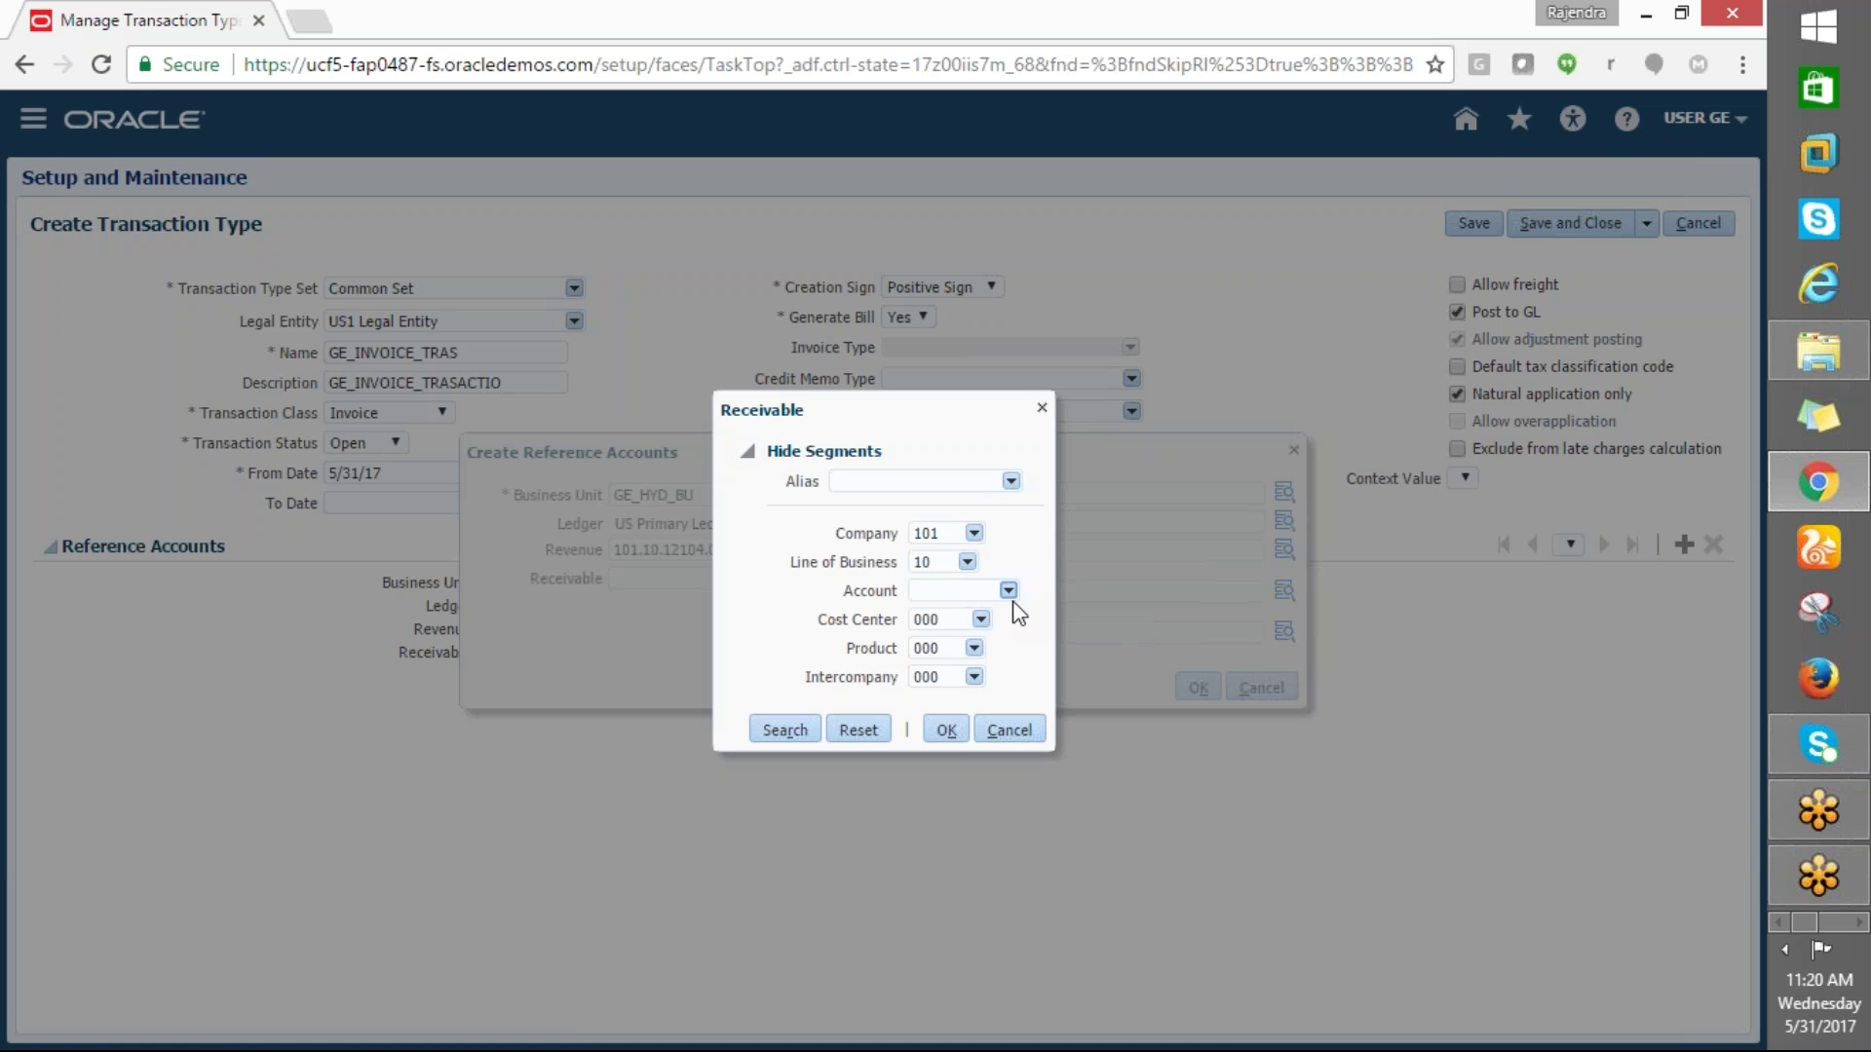
left_click(1009, 590)
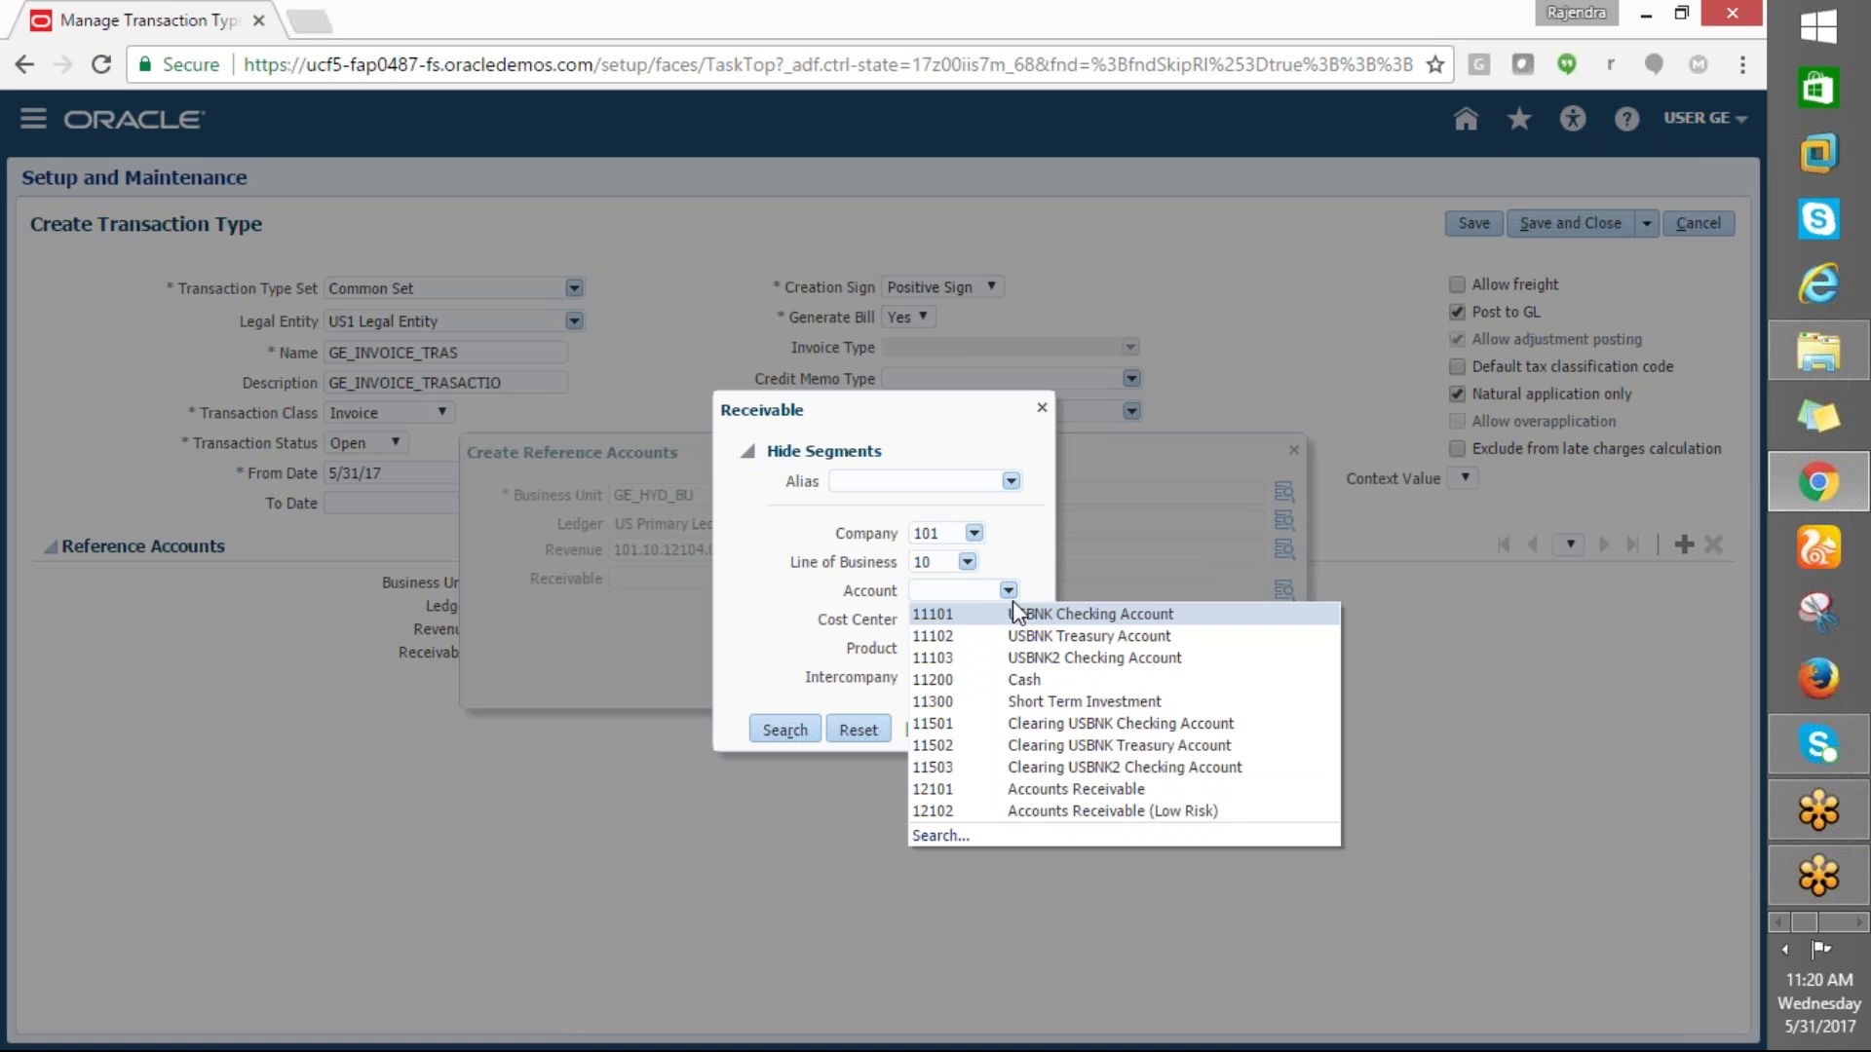
left_click(1046, 791)
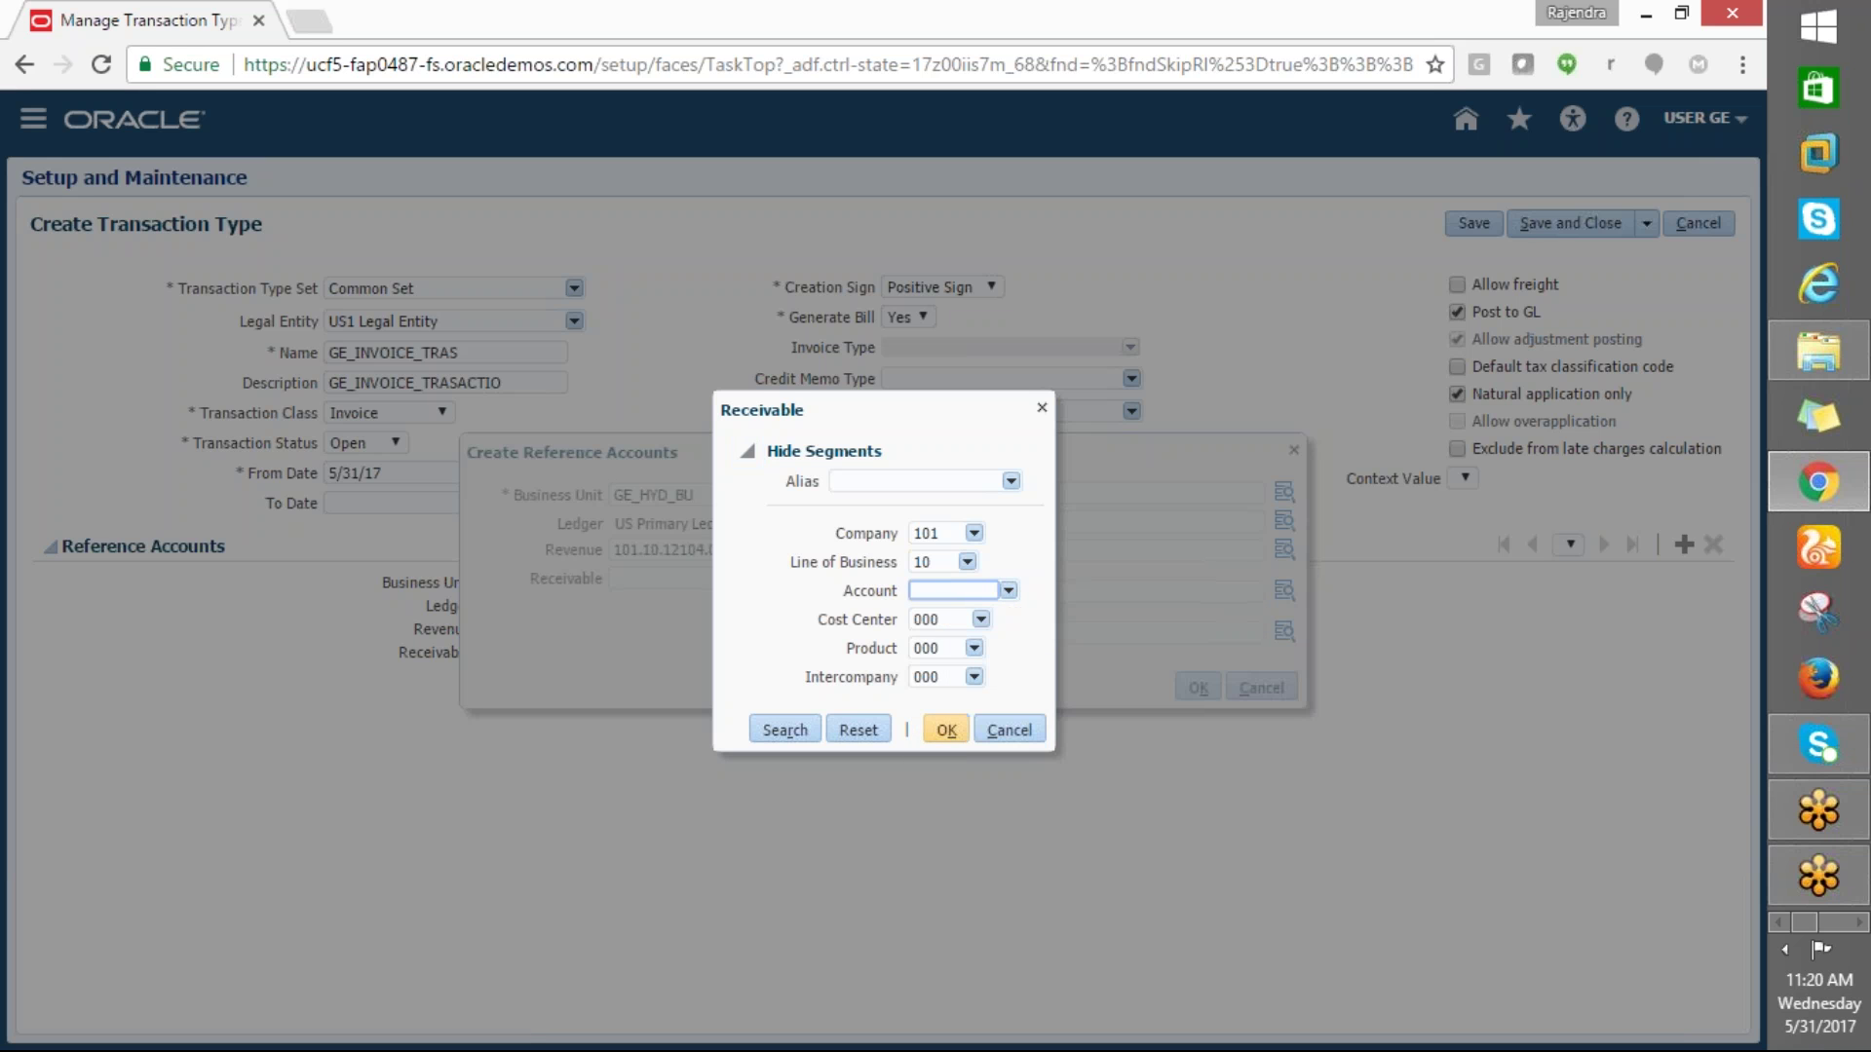
left_click(943, 730)
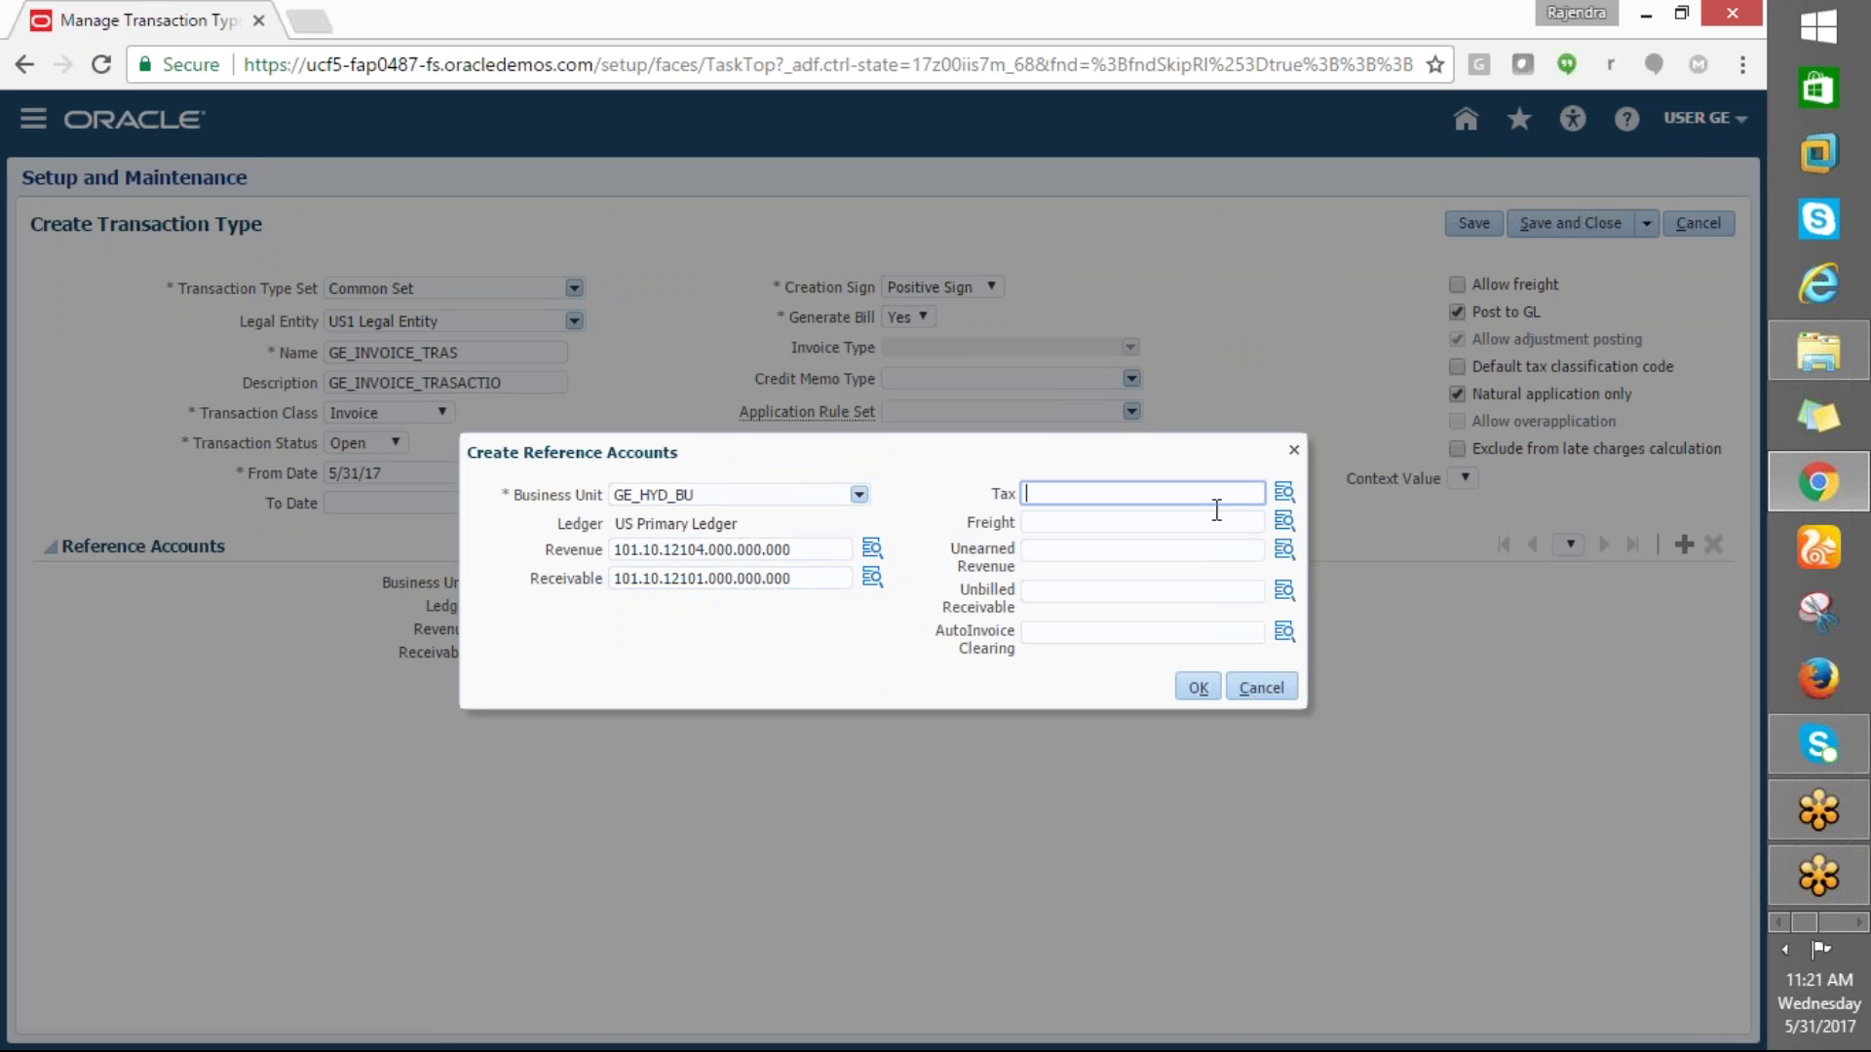
Open the Tax account's segment lookup from Create Reference Accounts.
left_click(1284, 493)
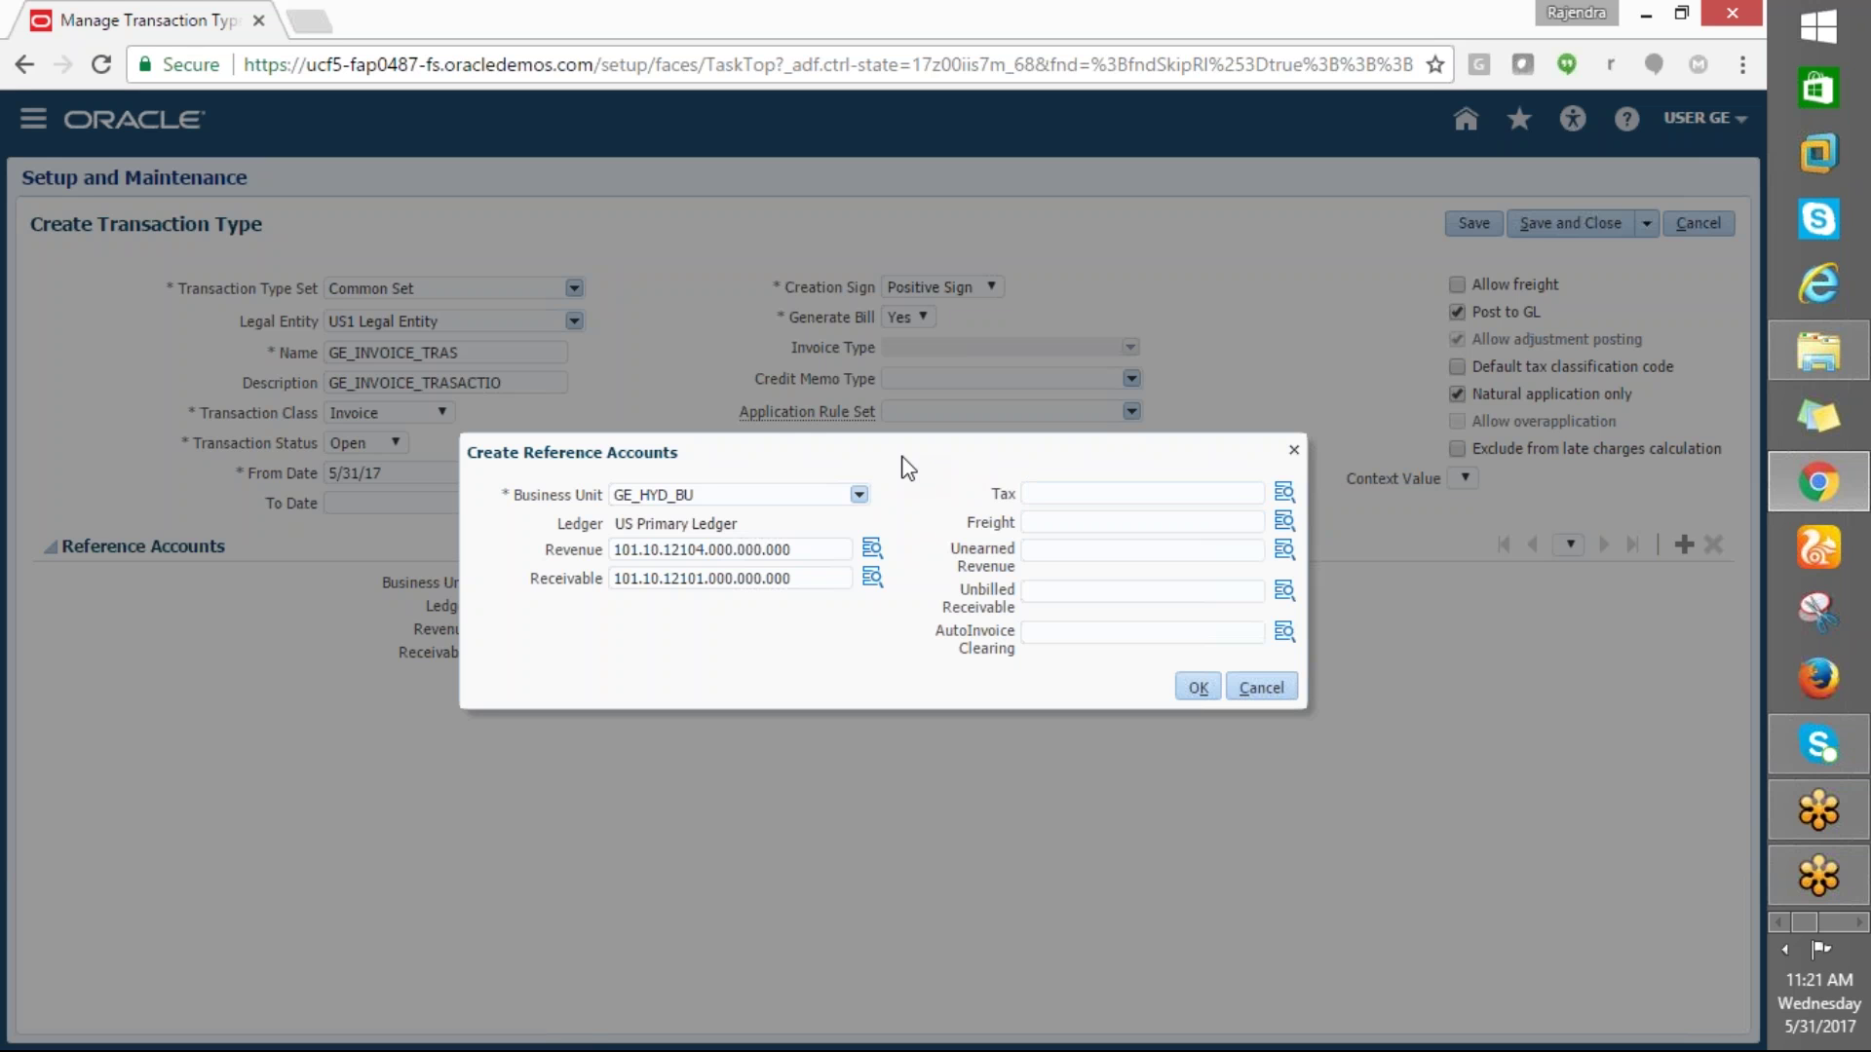
left_click(1285, 493)
left_click(1285, 497)
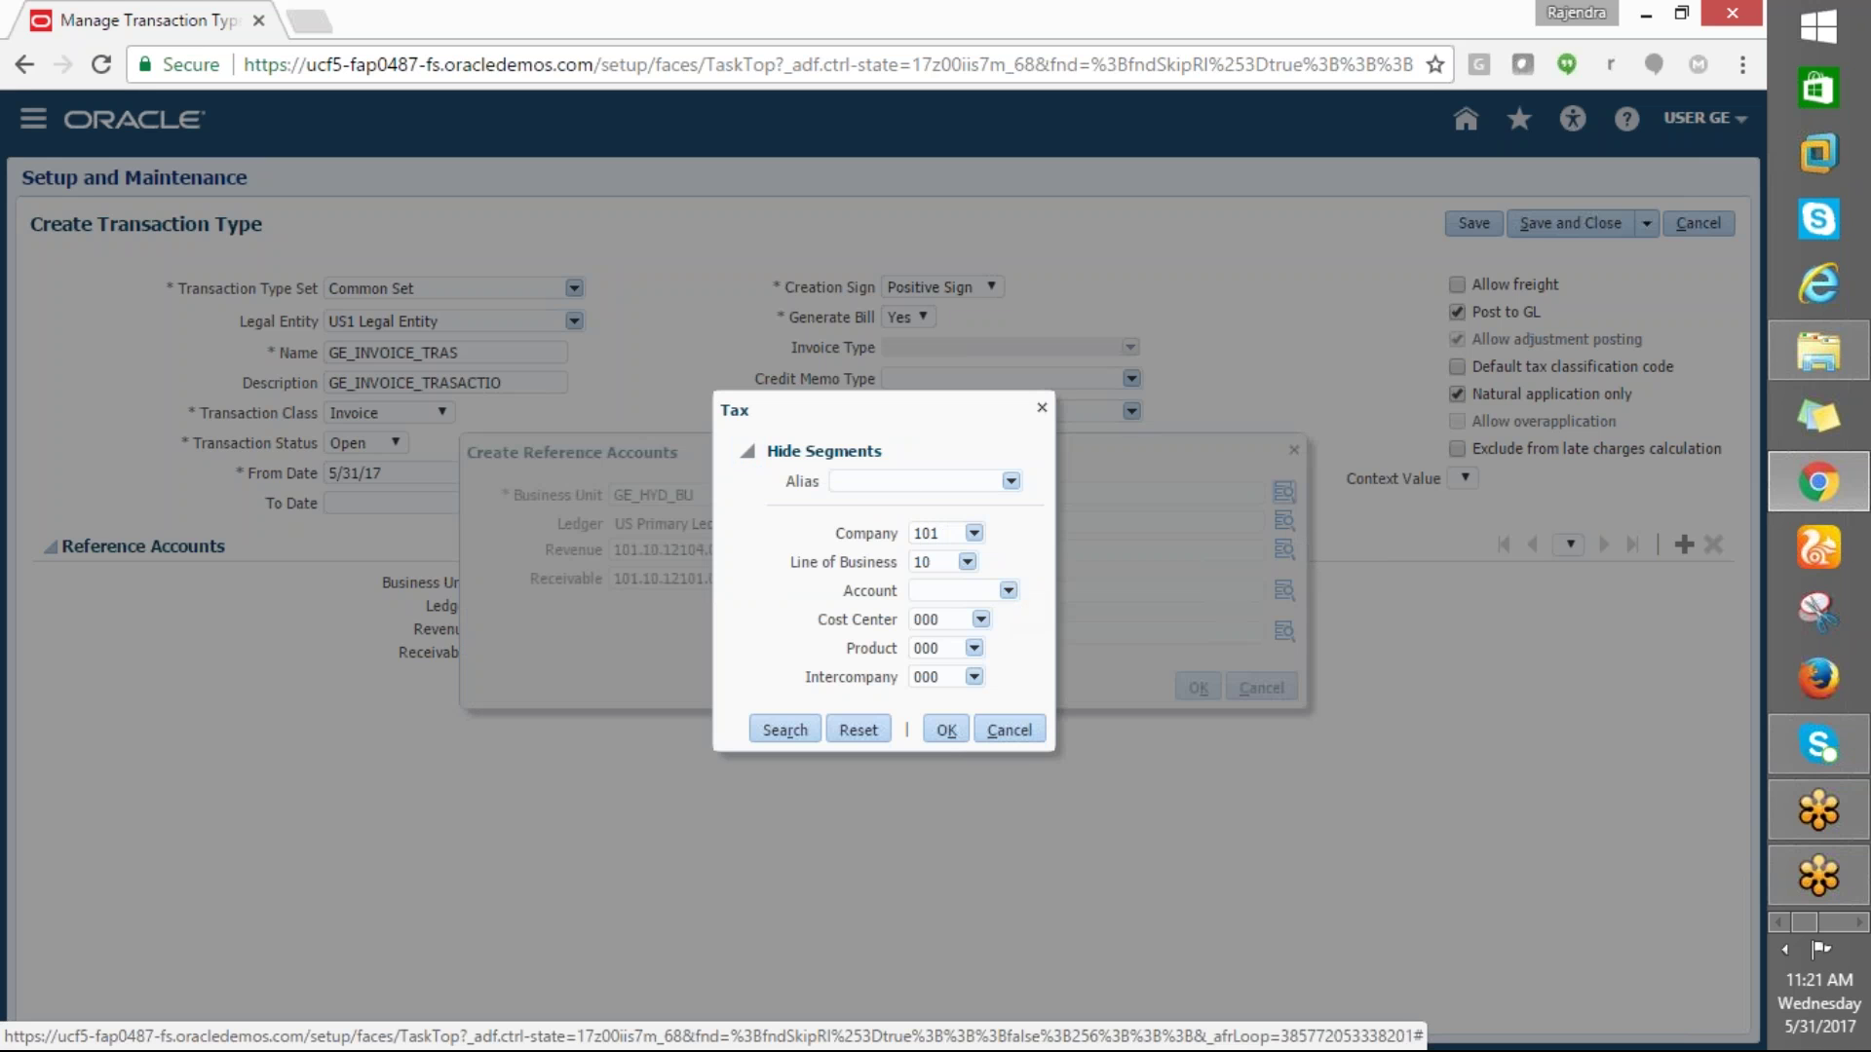
Open the full Account search for Tax and filter descriptions by 'Ta%'.
left_click(1010, 591)
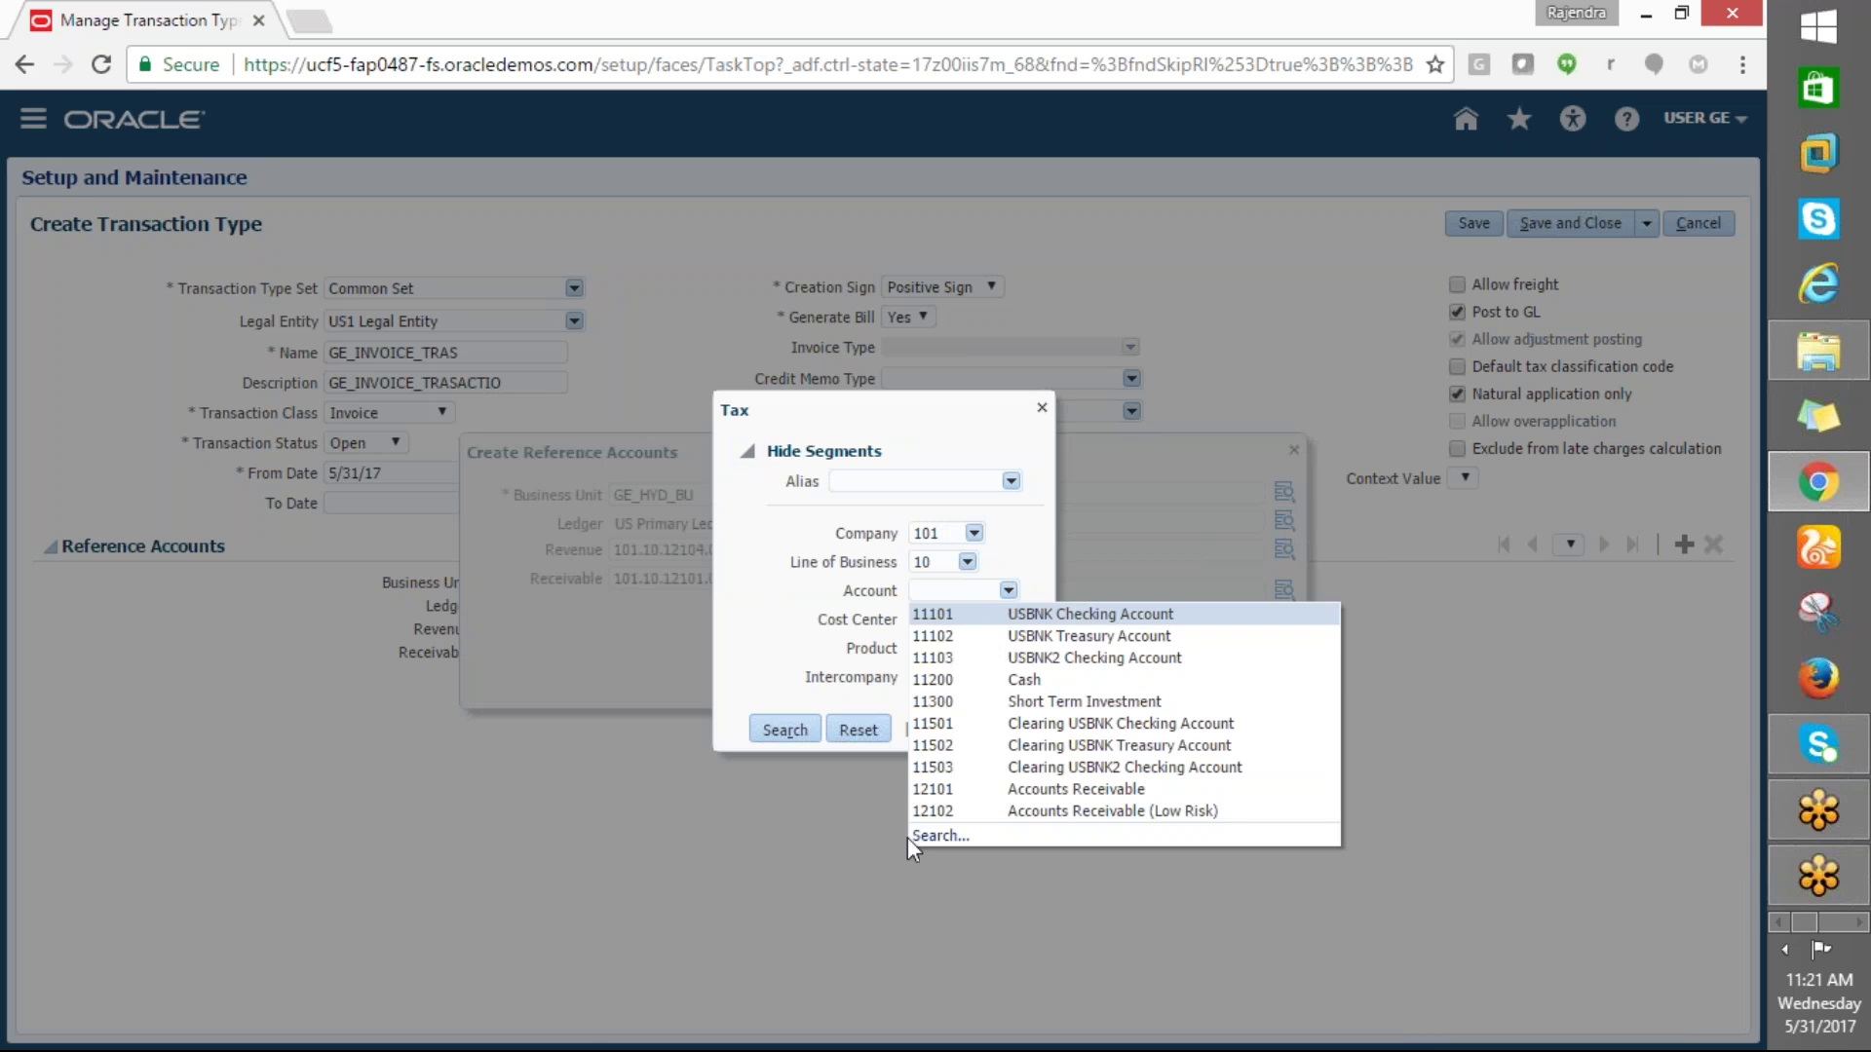
left_click(918, 952)
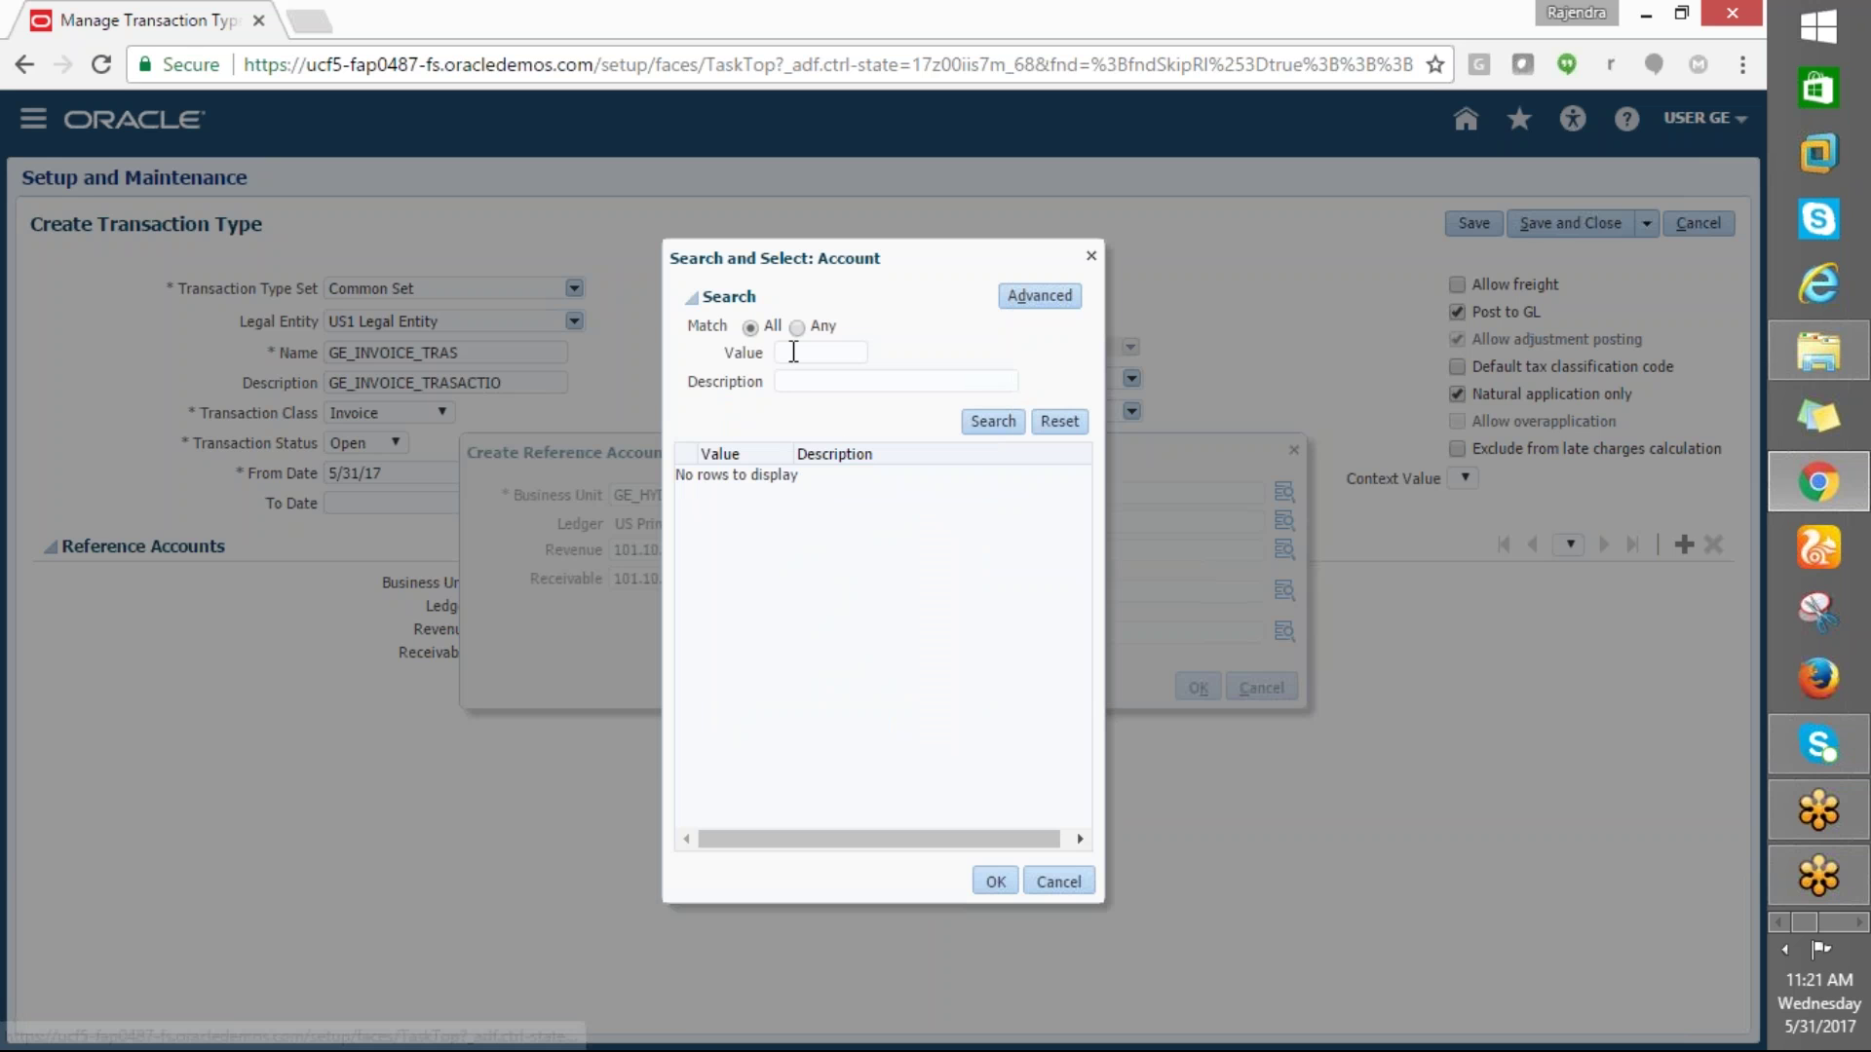
left_click(794, 382)
type("Ta")
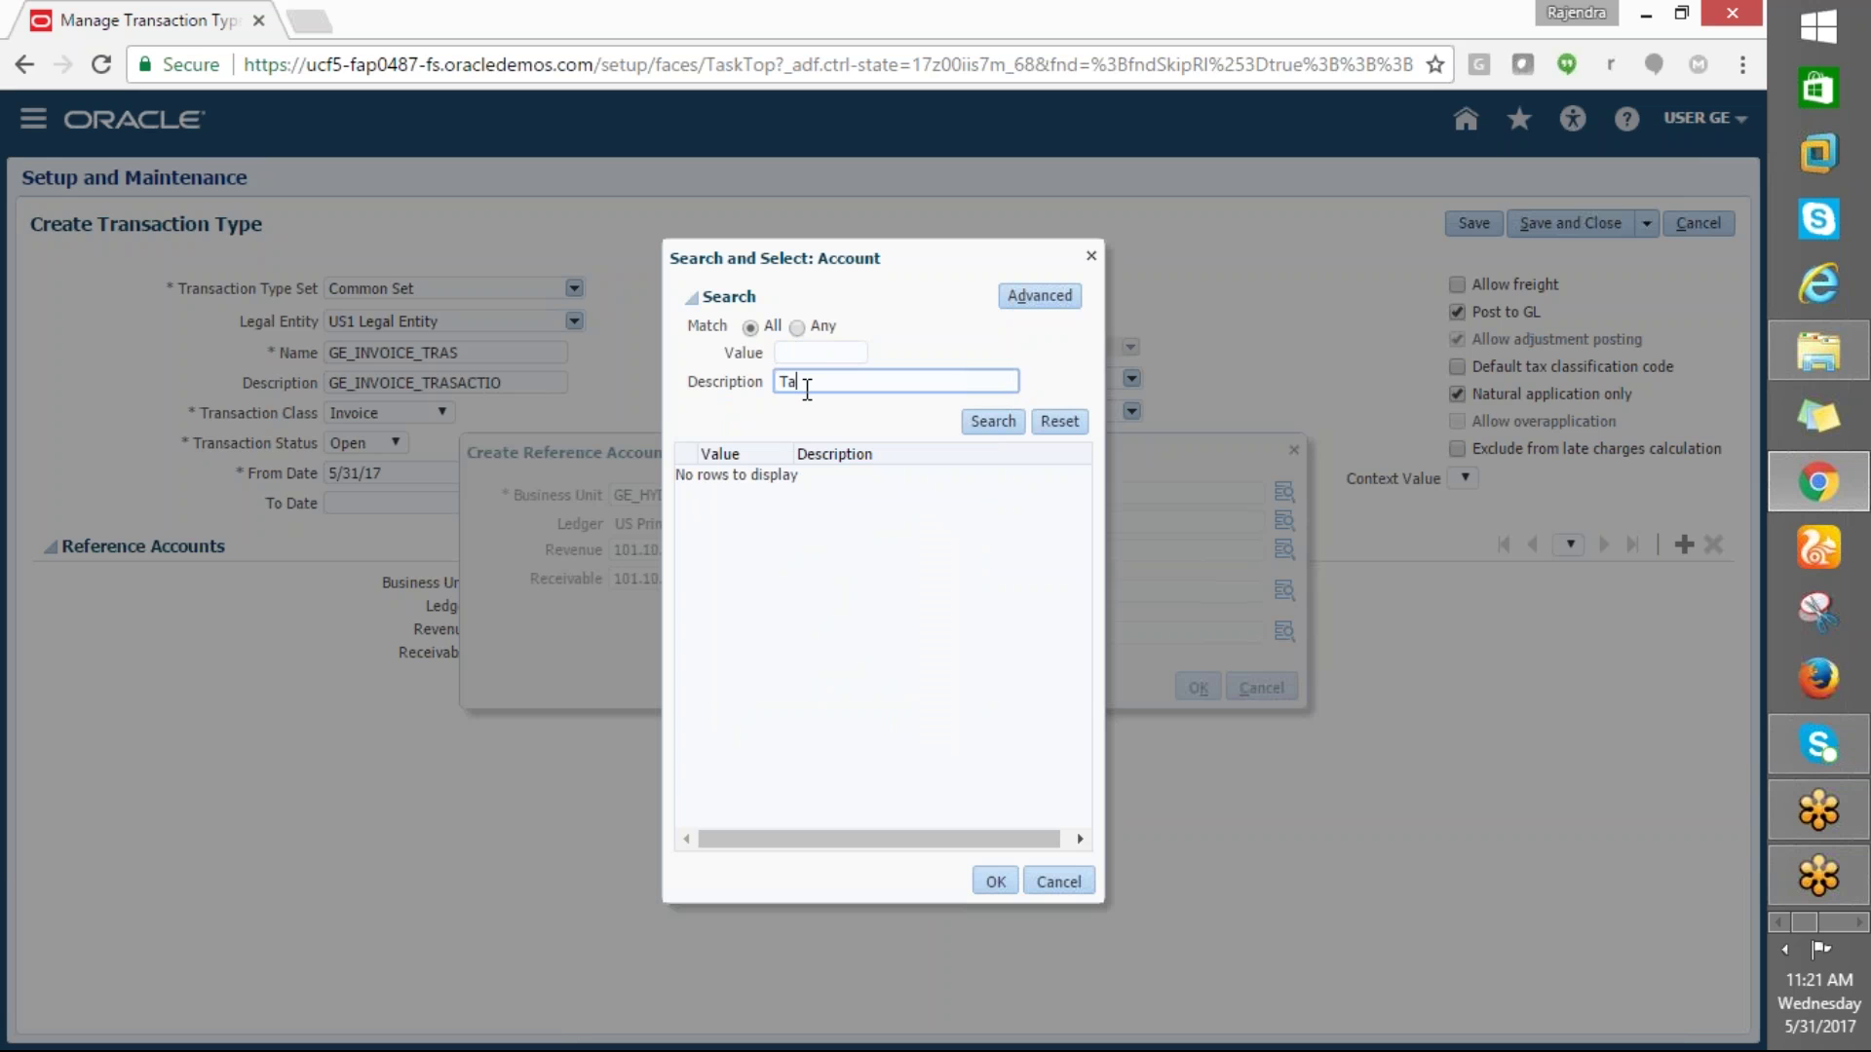
type("%")
left_click(977, 422)
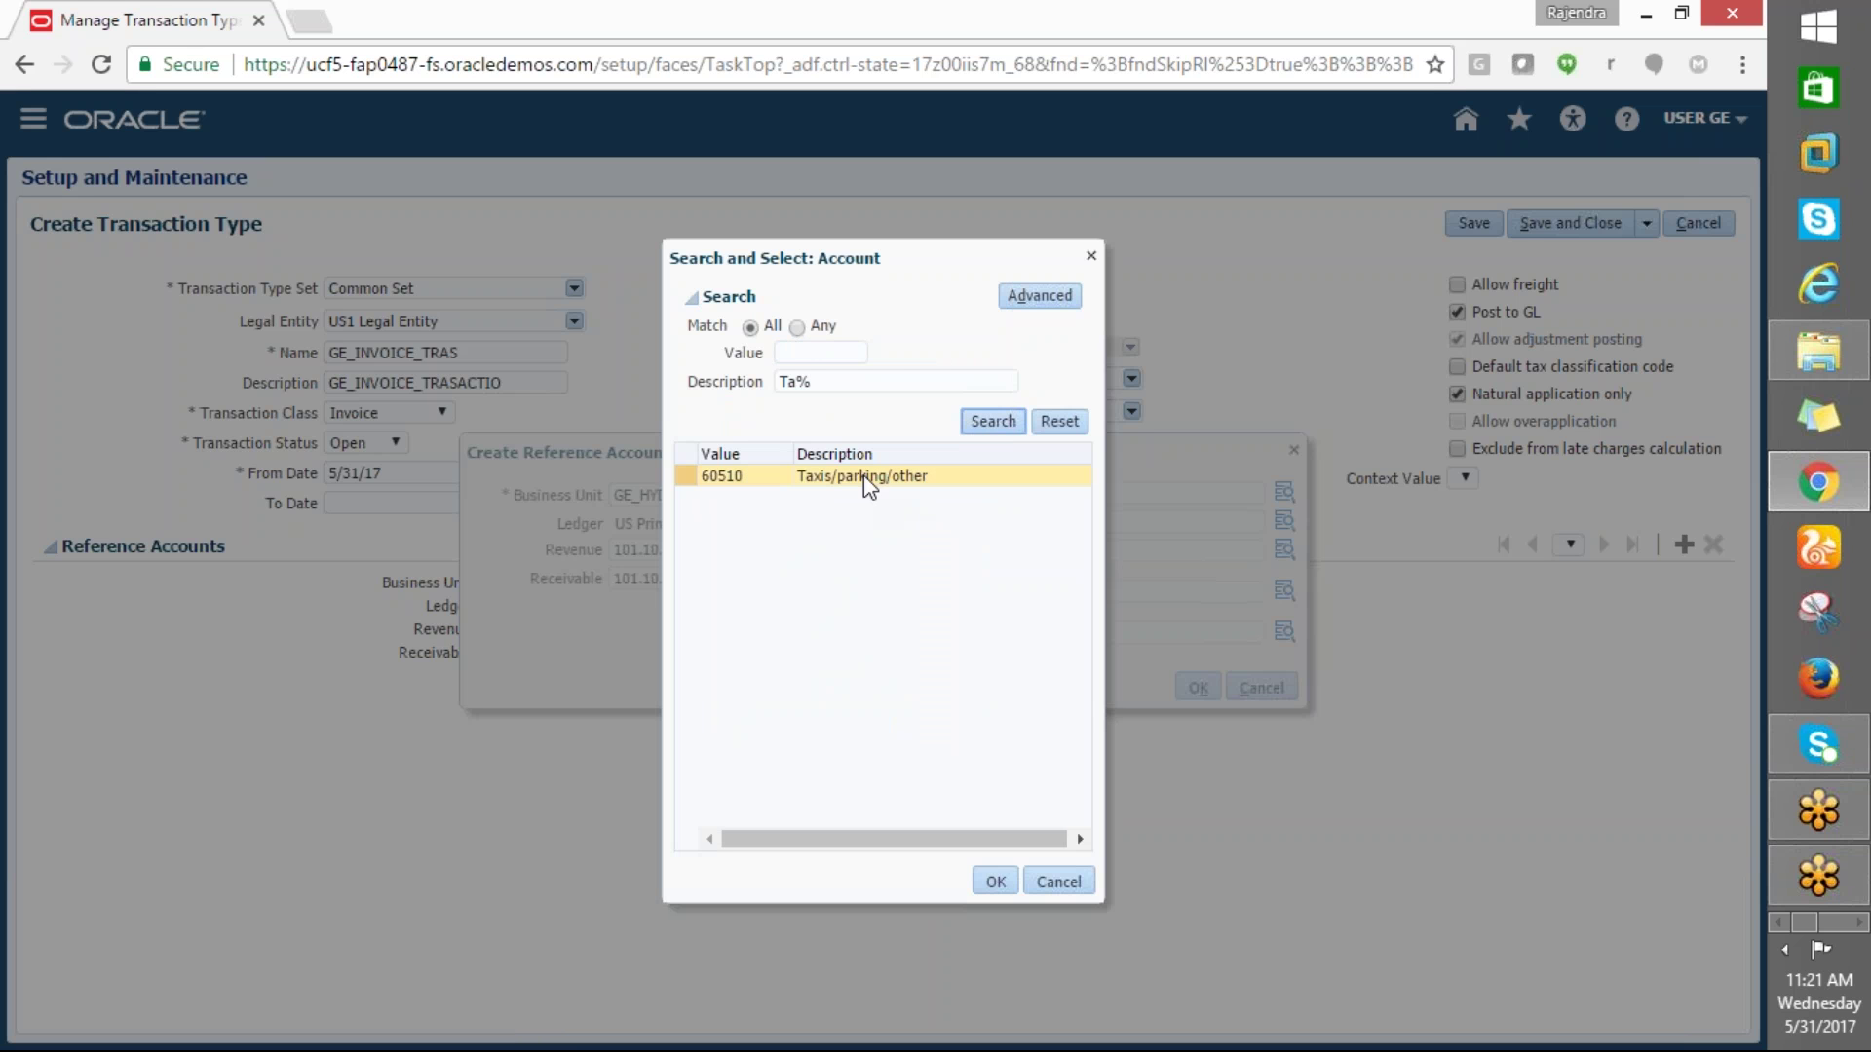
Refine the description filter to 'Other', then 'T', and rerun the search.
left_click(798, 381)
key("BackSpace")
key("BackSpace")
type("o")
key("BackSpace")
type("Other%")
key("Tab")
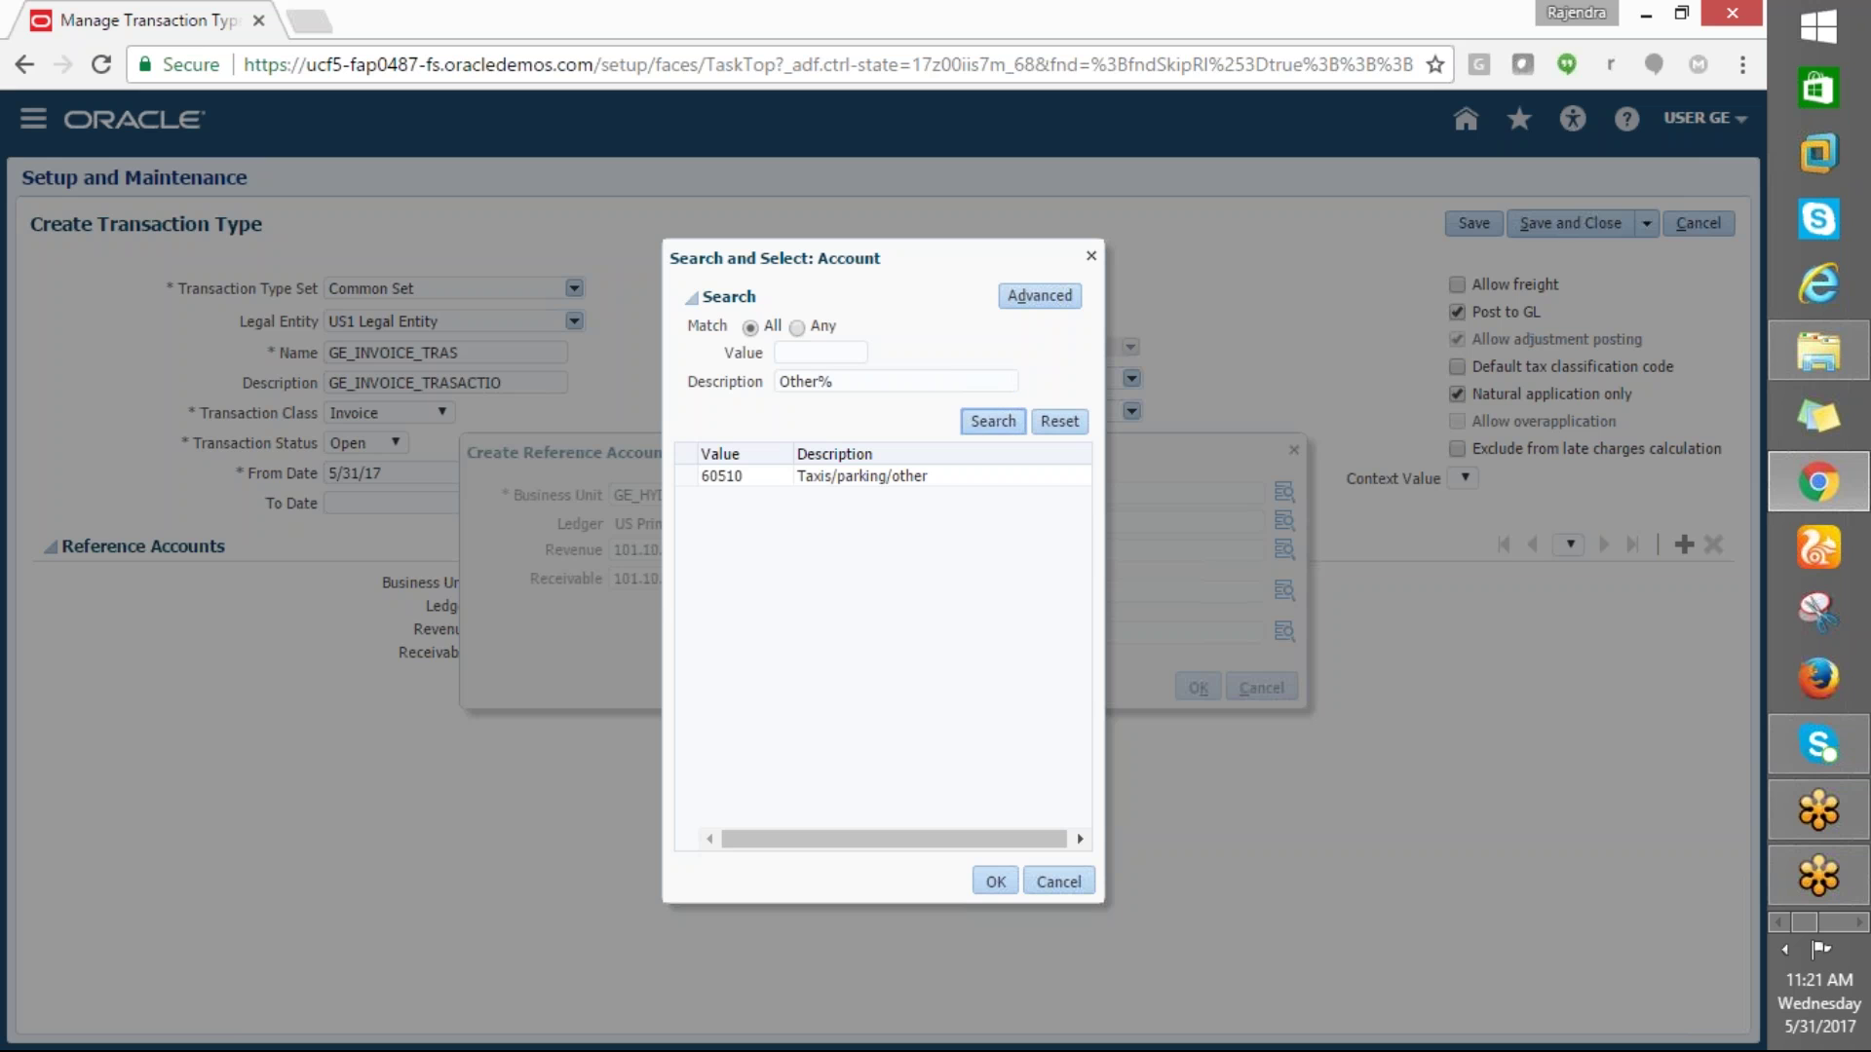
left_click(836, 382)
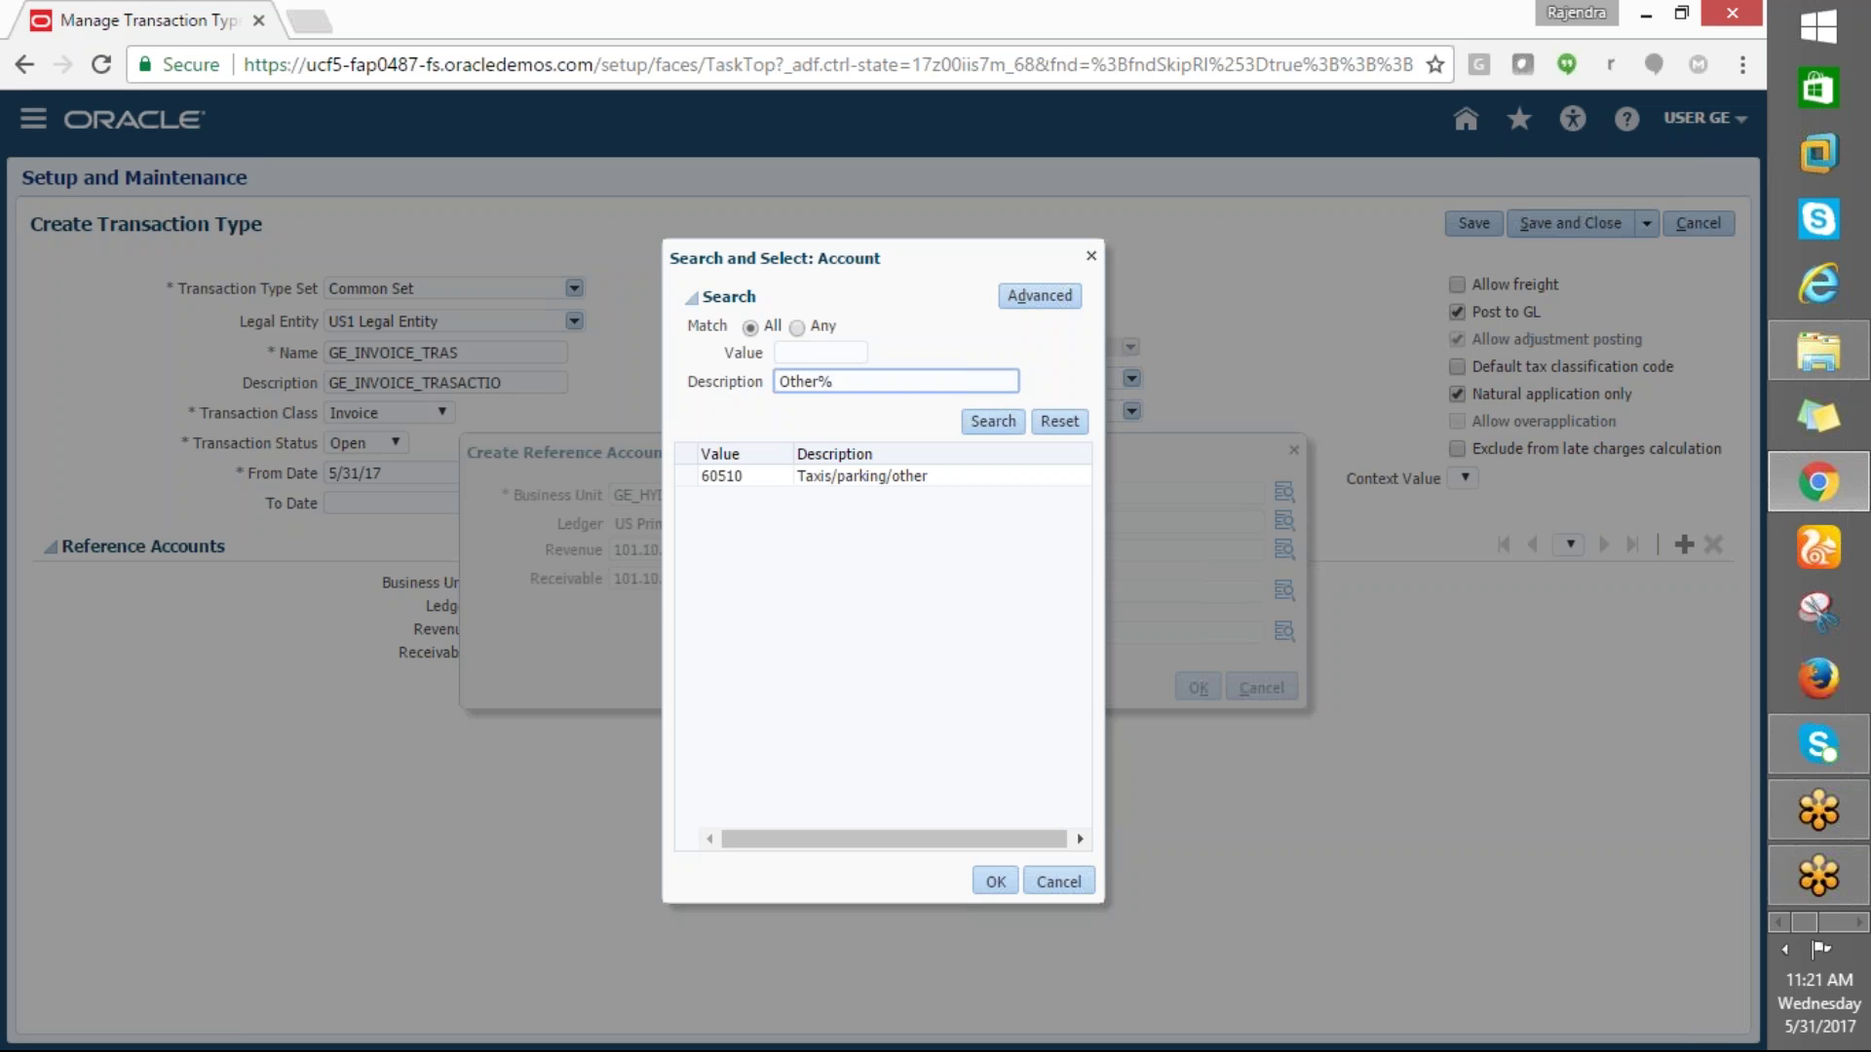
key("BackSpace")
key("BackSpace")
key("BackSpace")
key("BackSpace")
key("BackSpace")
type("t")
key("BackSpace")
type("T")
left_click(993, 421)
Search for 'Other Tax' and set the Account segment to 63596, giving 101.10.63596.000.000.000.
triple_click(828, 381)
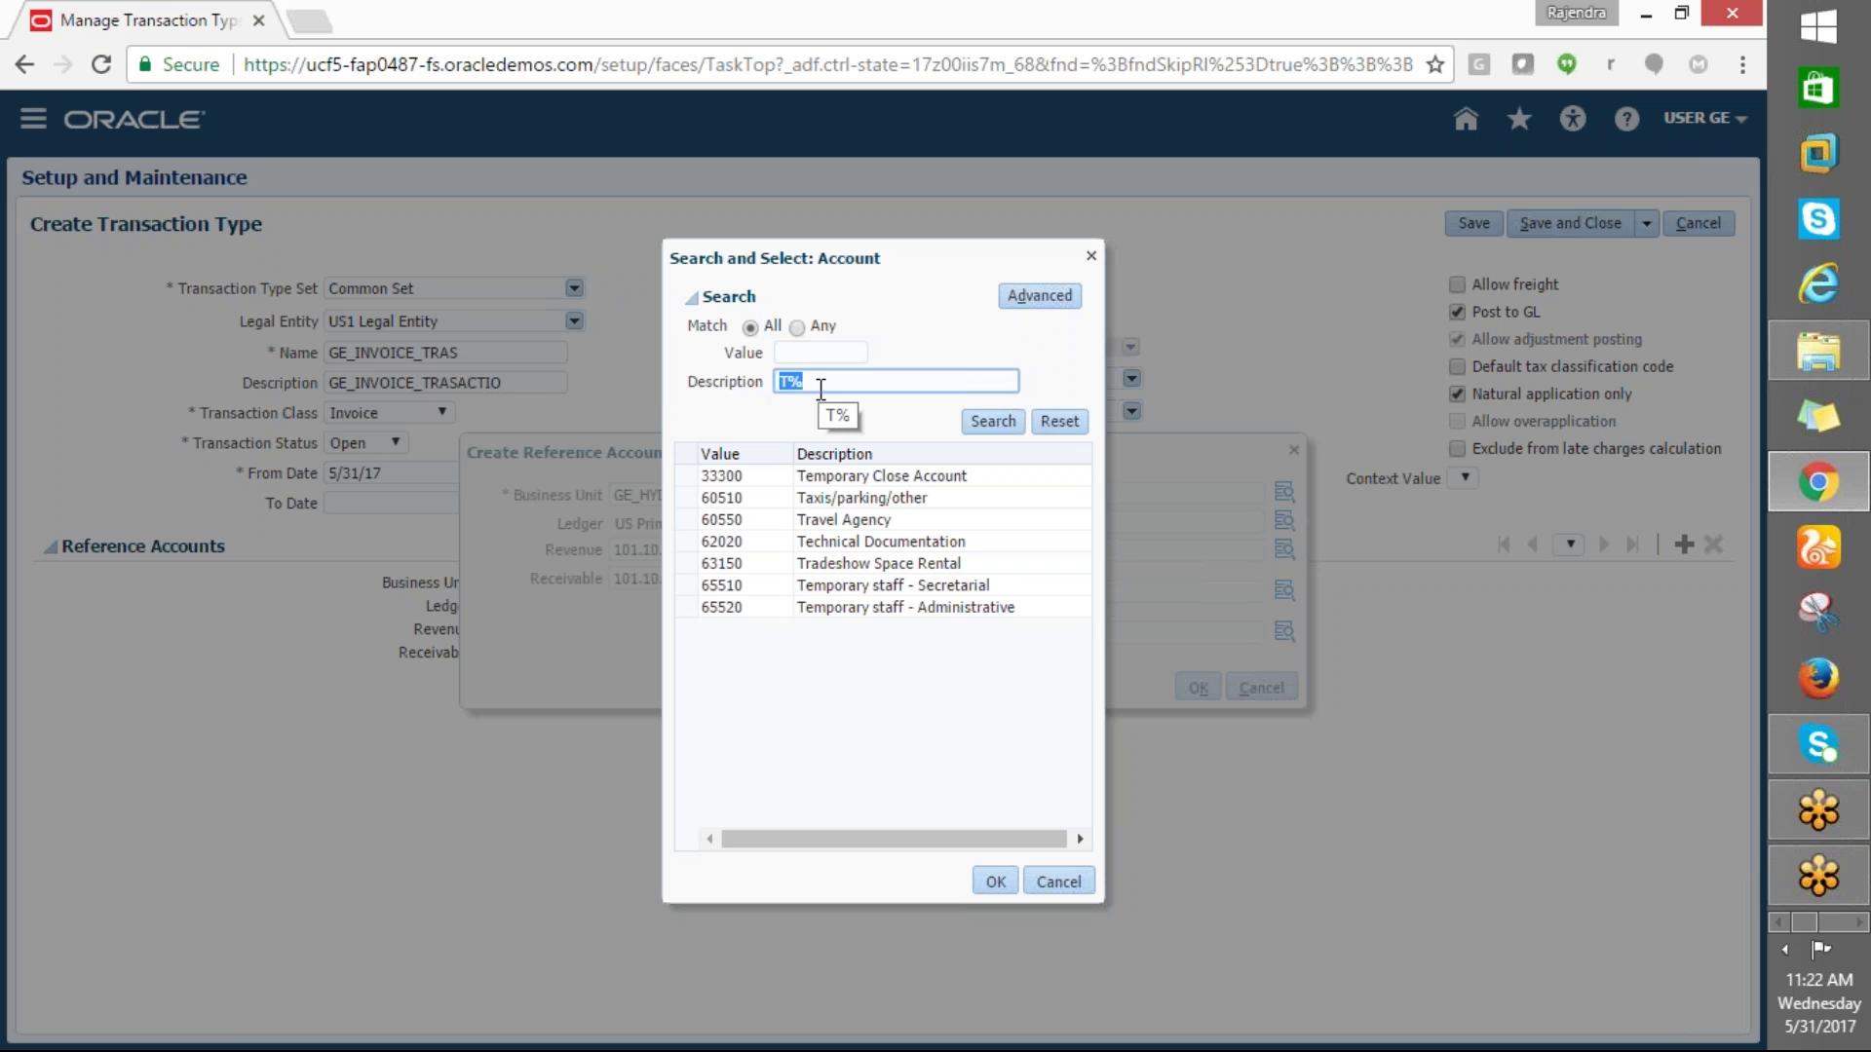
type("Other Tax")
left_click(993, 421)
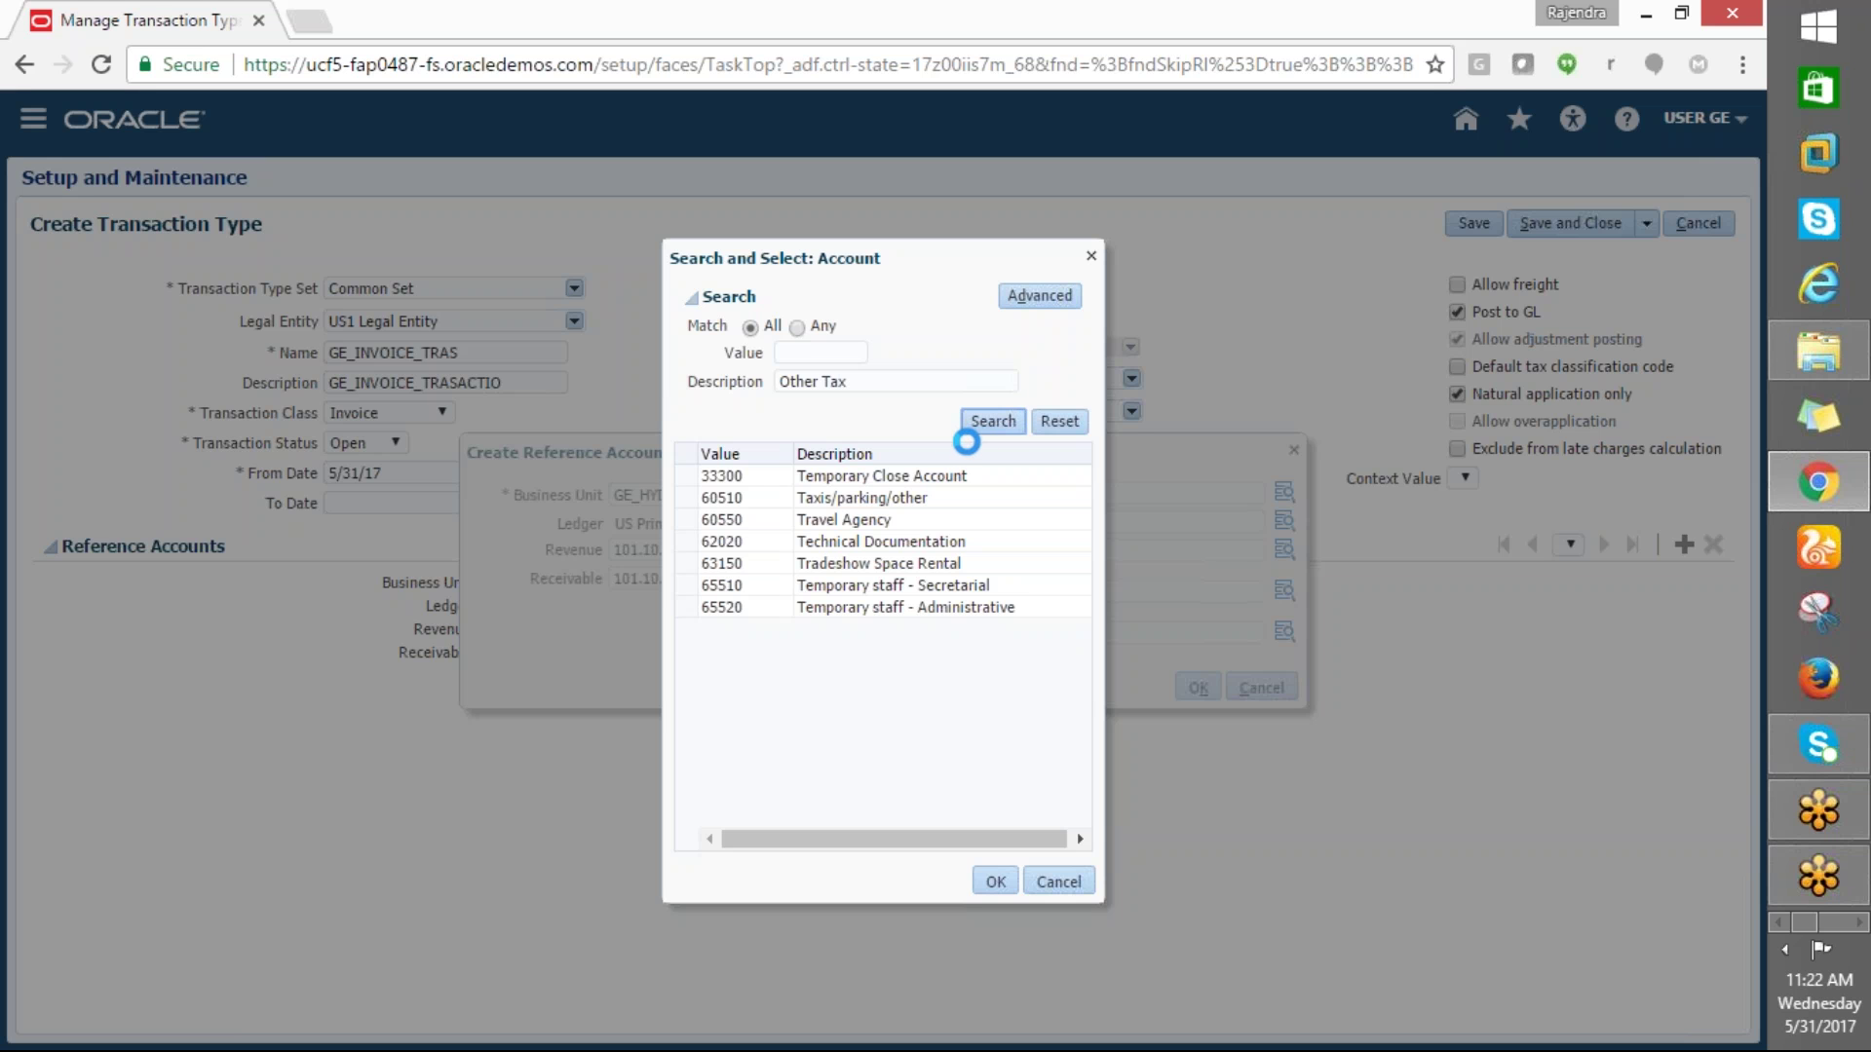
left_click(892, 498)
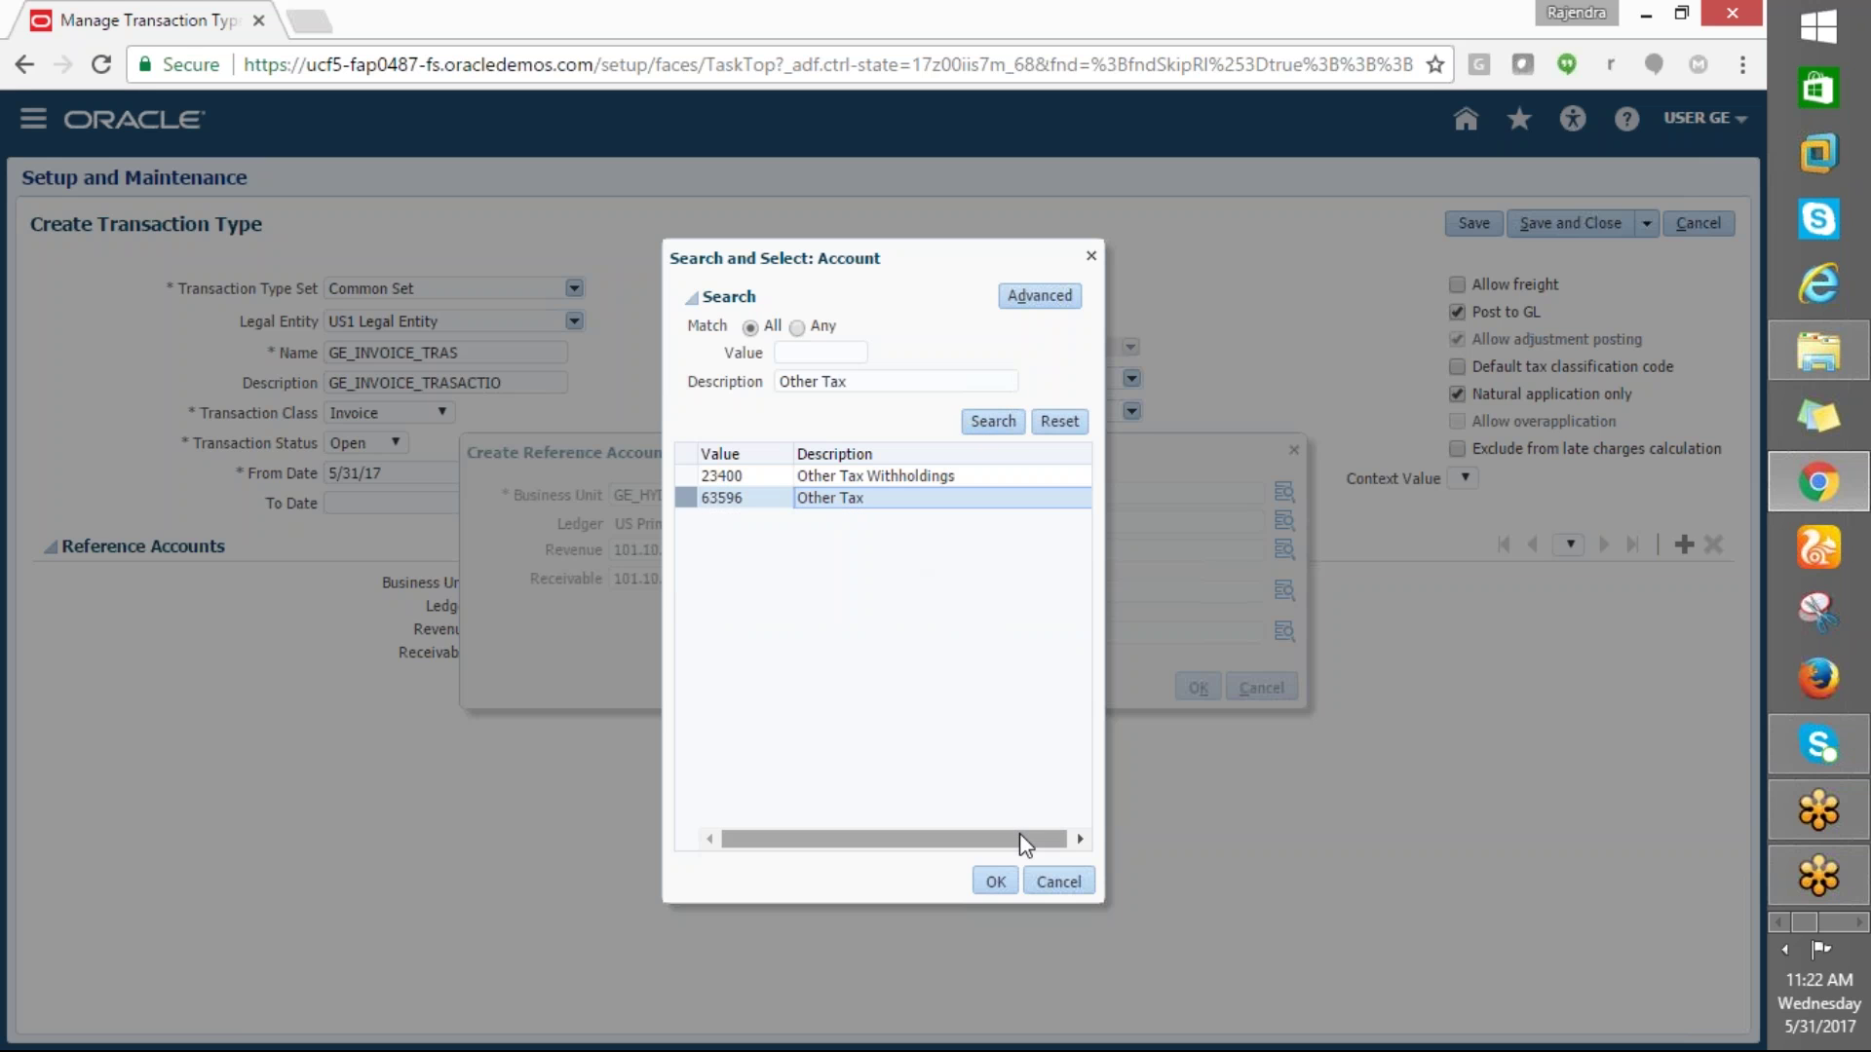
left_click(995, 882)
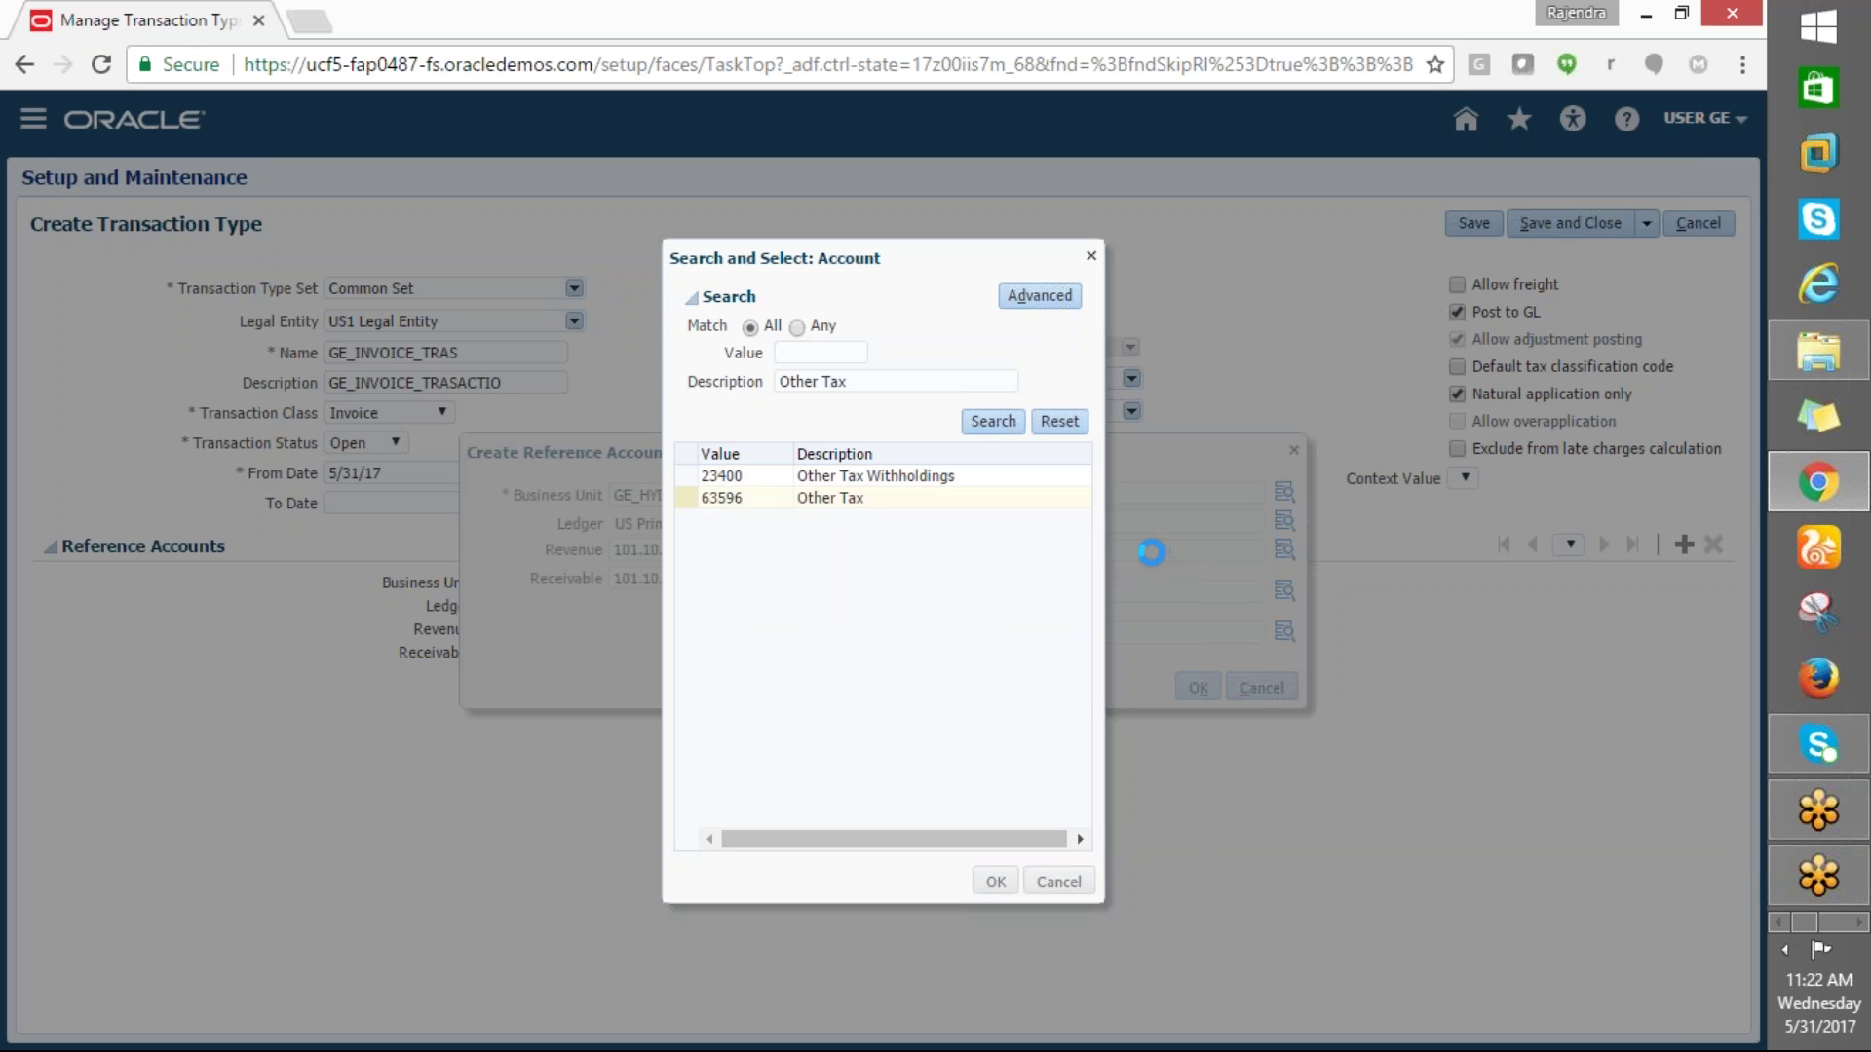
left_click(946, 730)
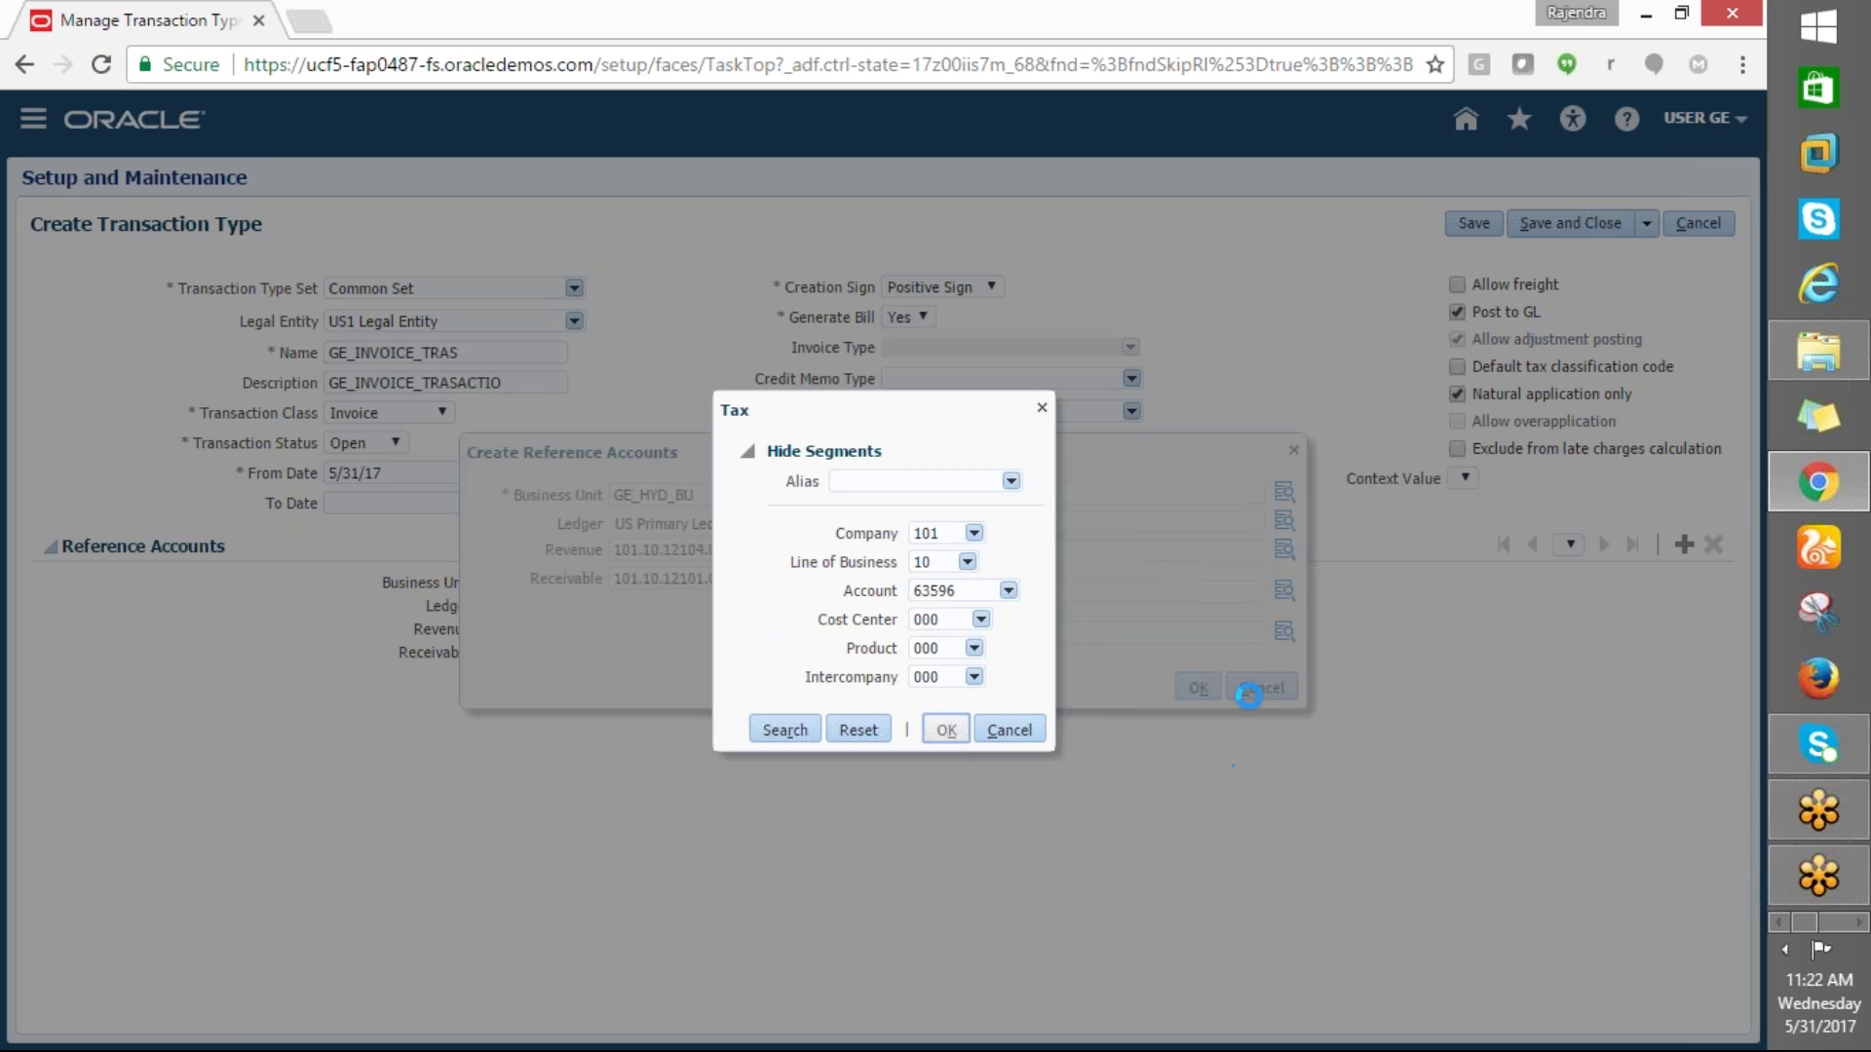
Accept the Tax account and save the GE_HYD_BU reference accounts, then switch to the Excel notes.
left_click(1205, 690)
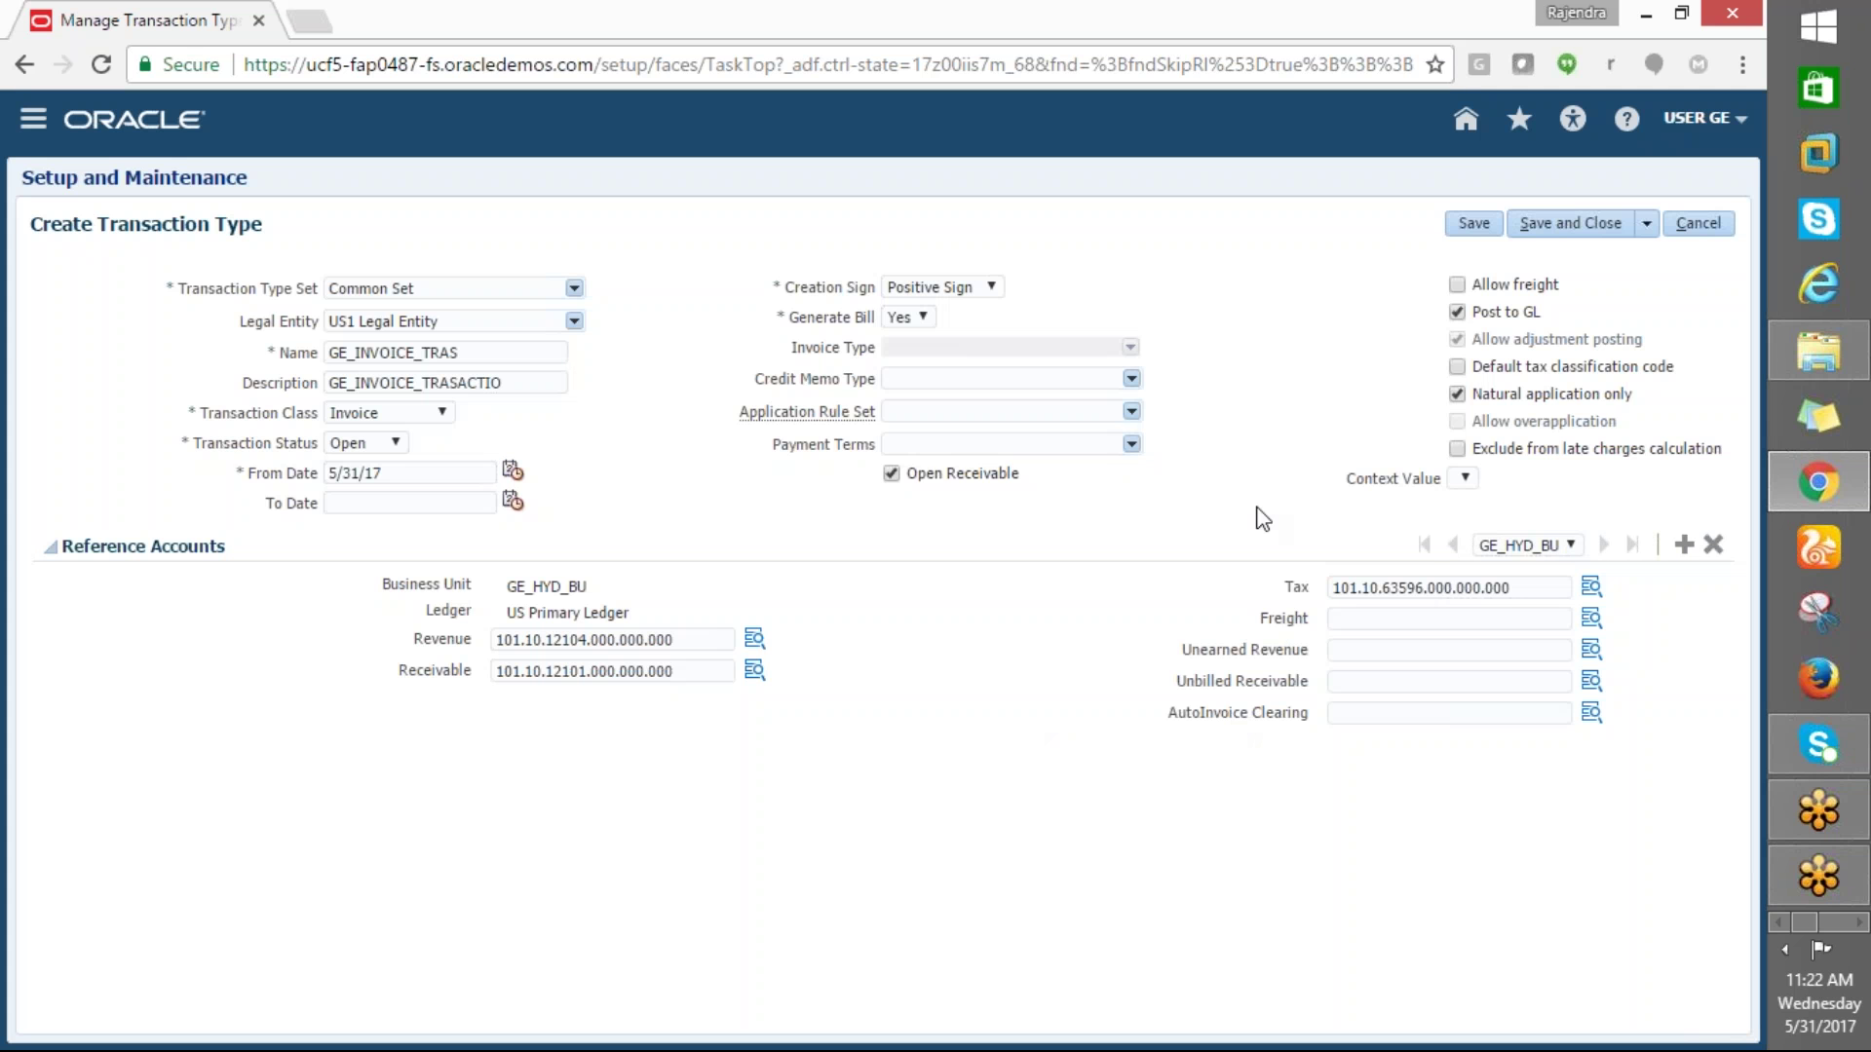
left_click(1567, 223)
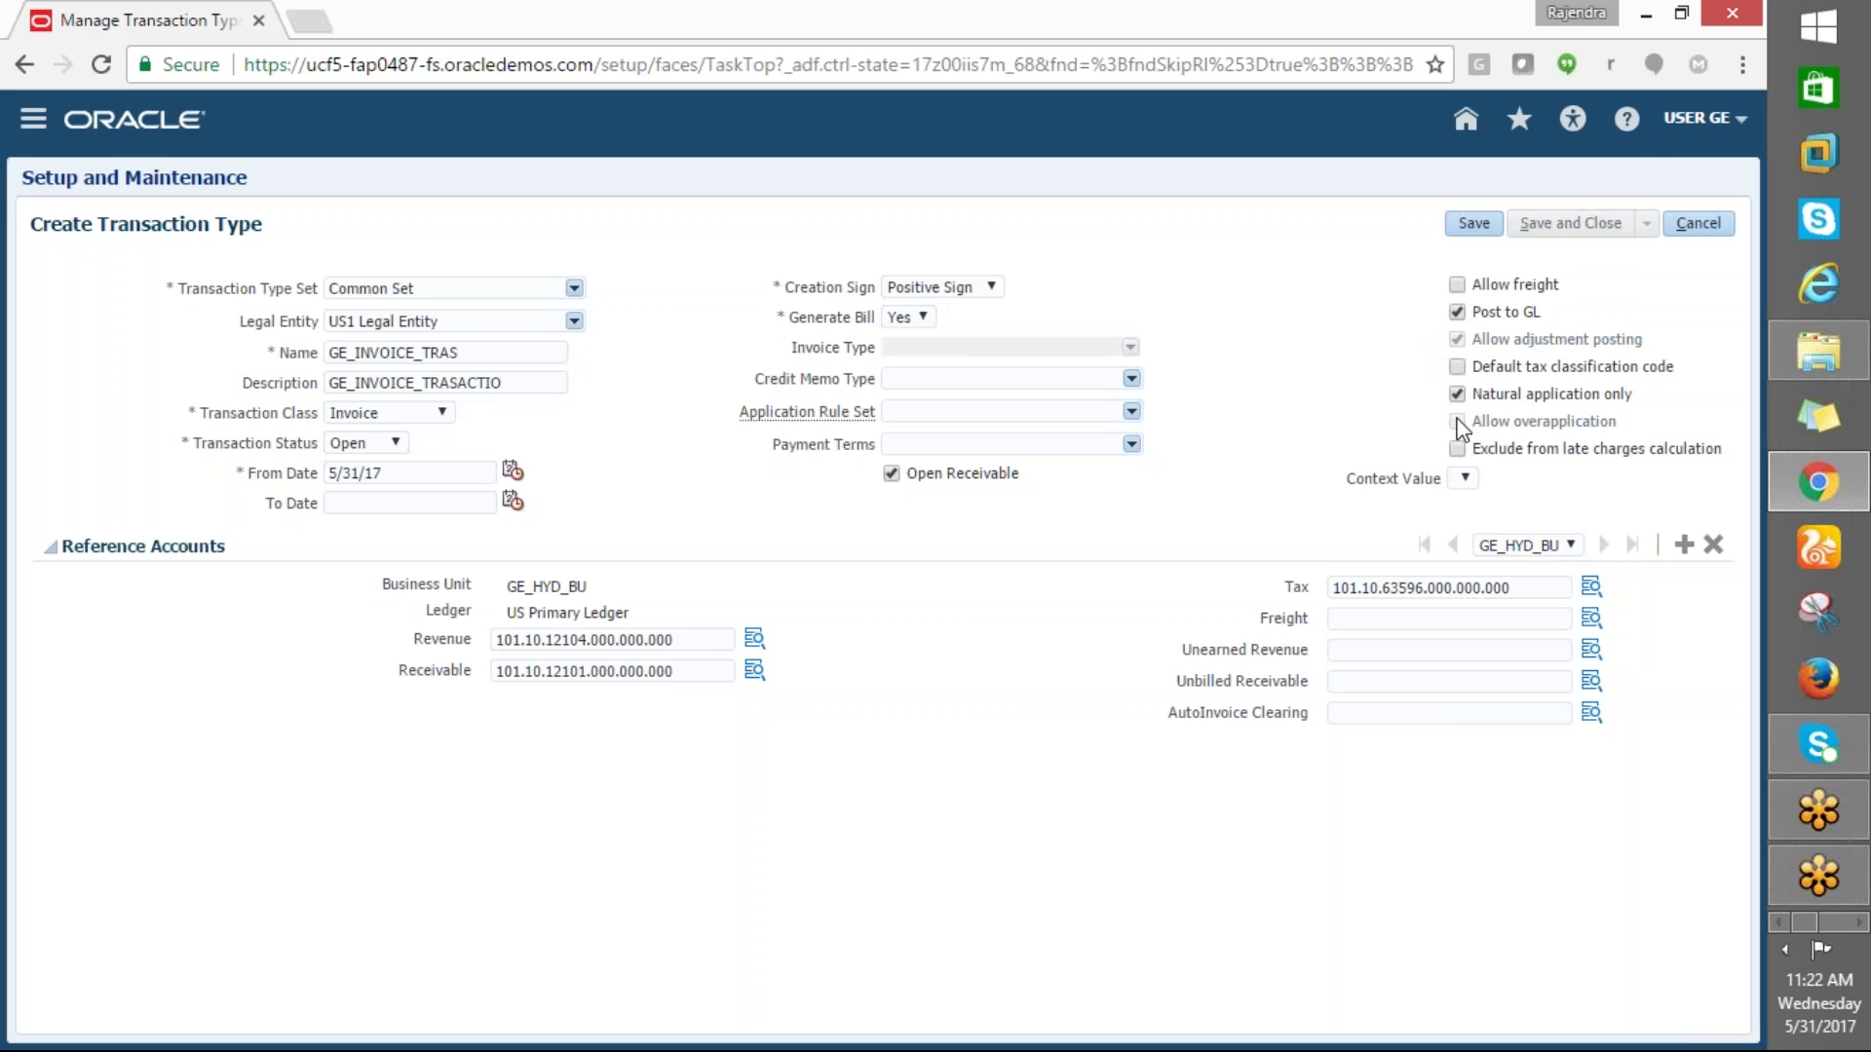
scroll(1783, 417, "down", 1)
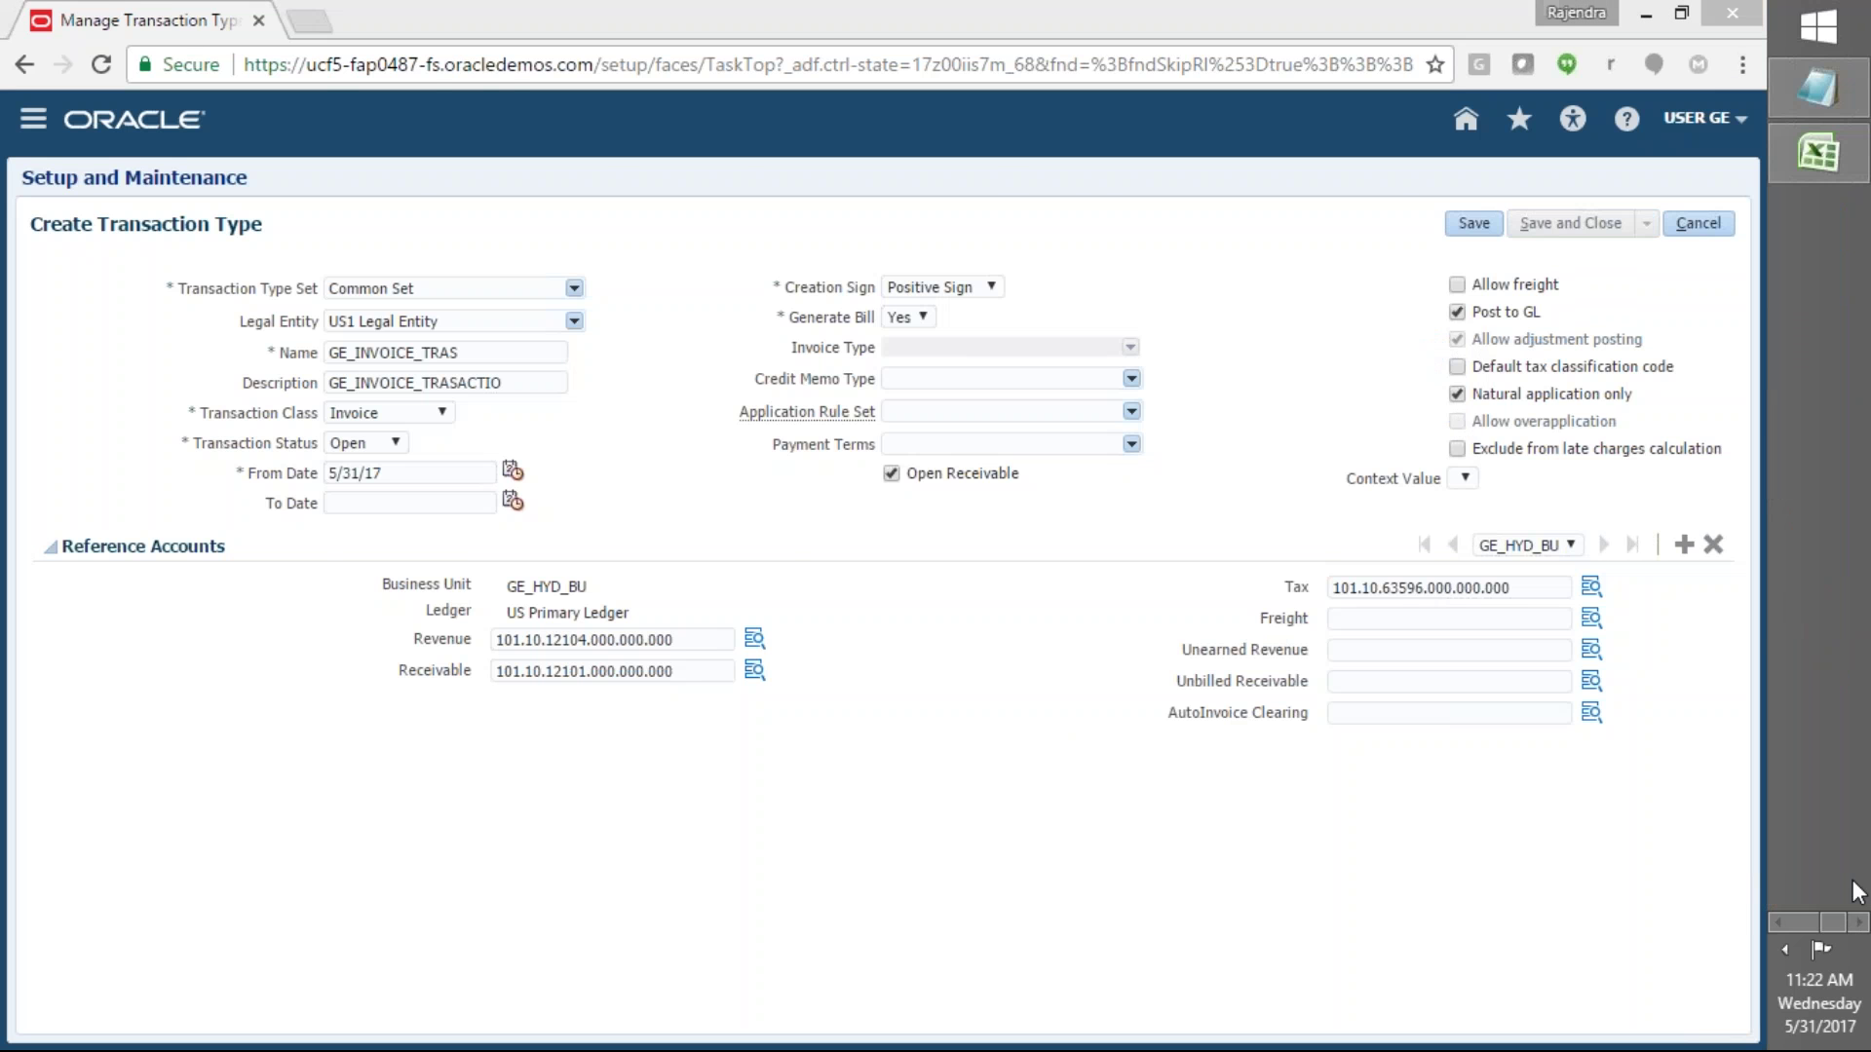
left_click(1809, 146)
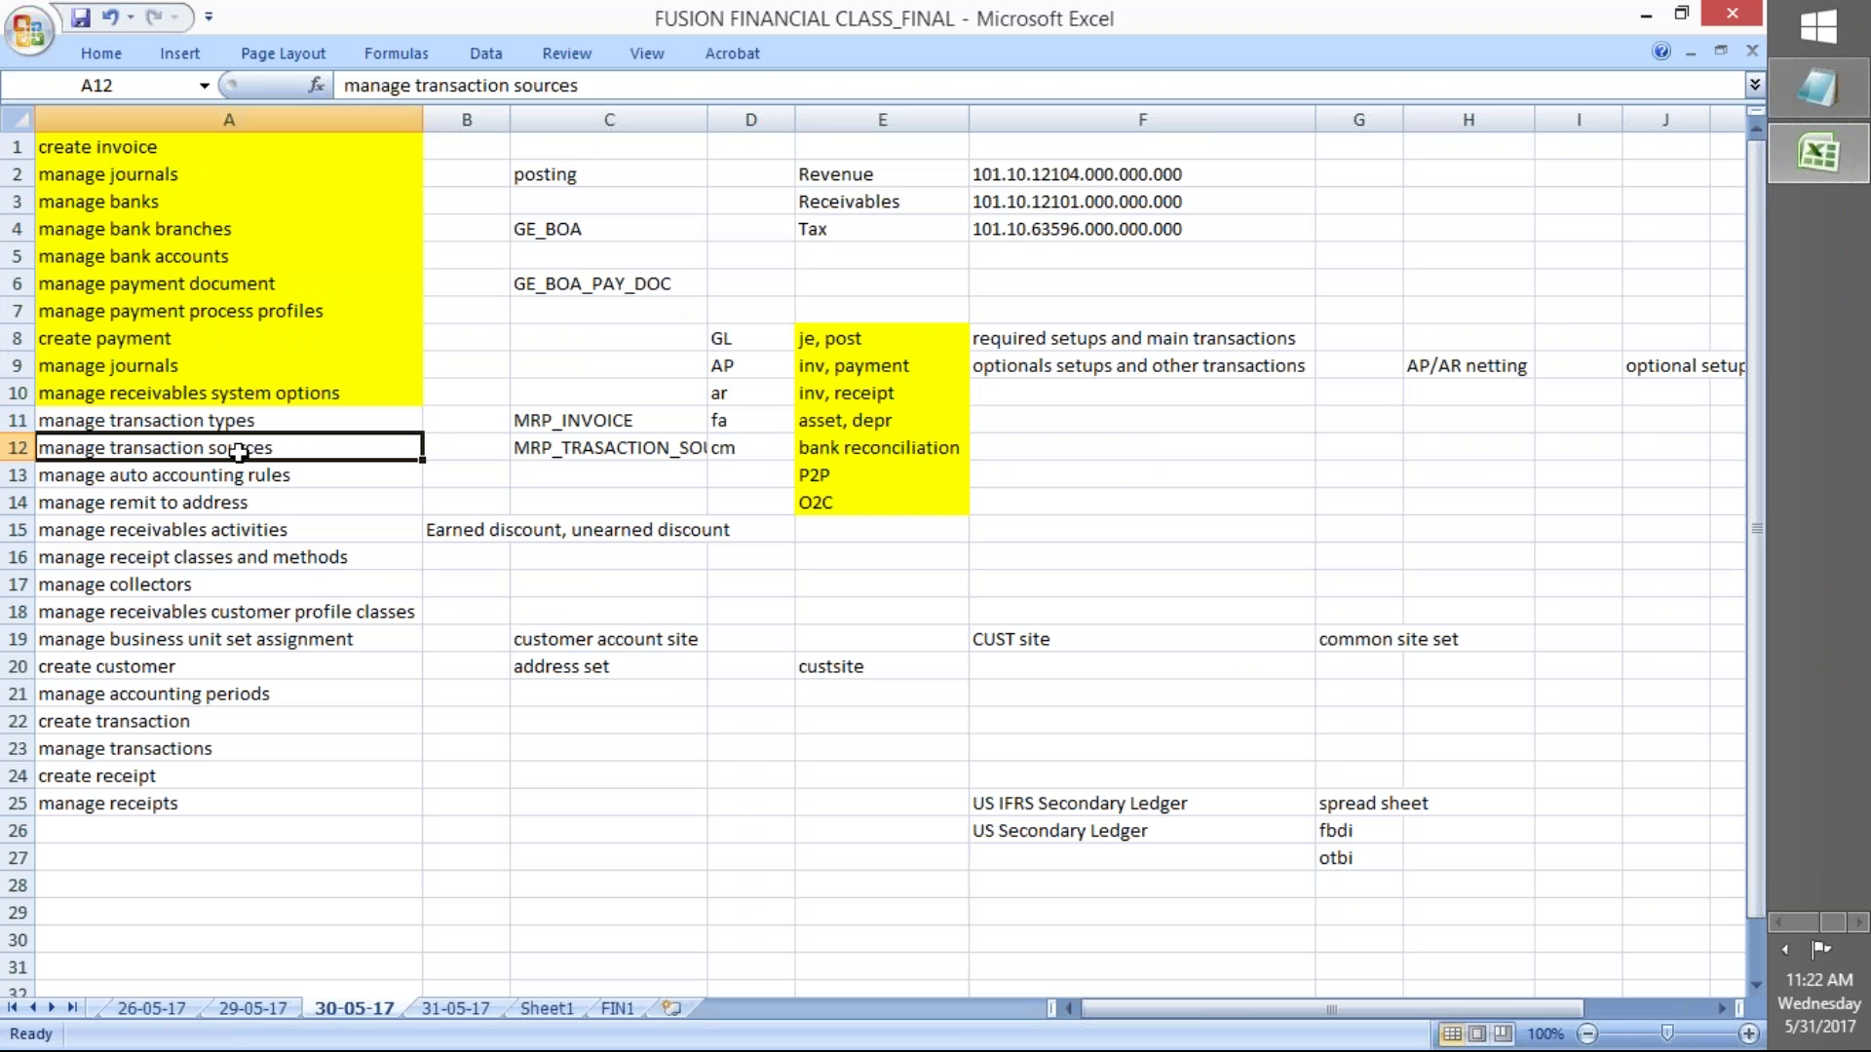
Fill the manage transaction types note cell yellow and switch back to Chrome.
key("Up")
left_click(101, 52)
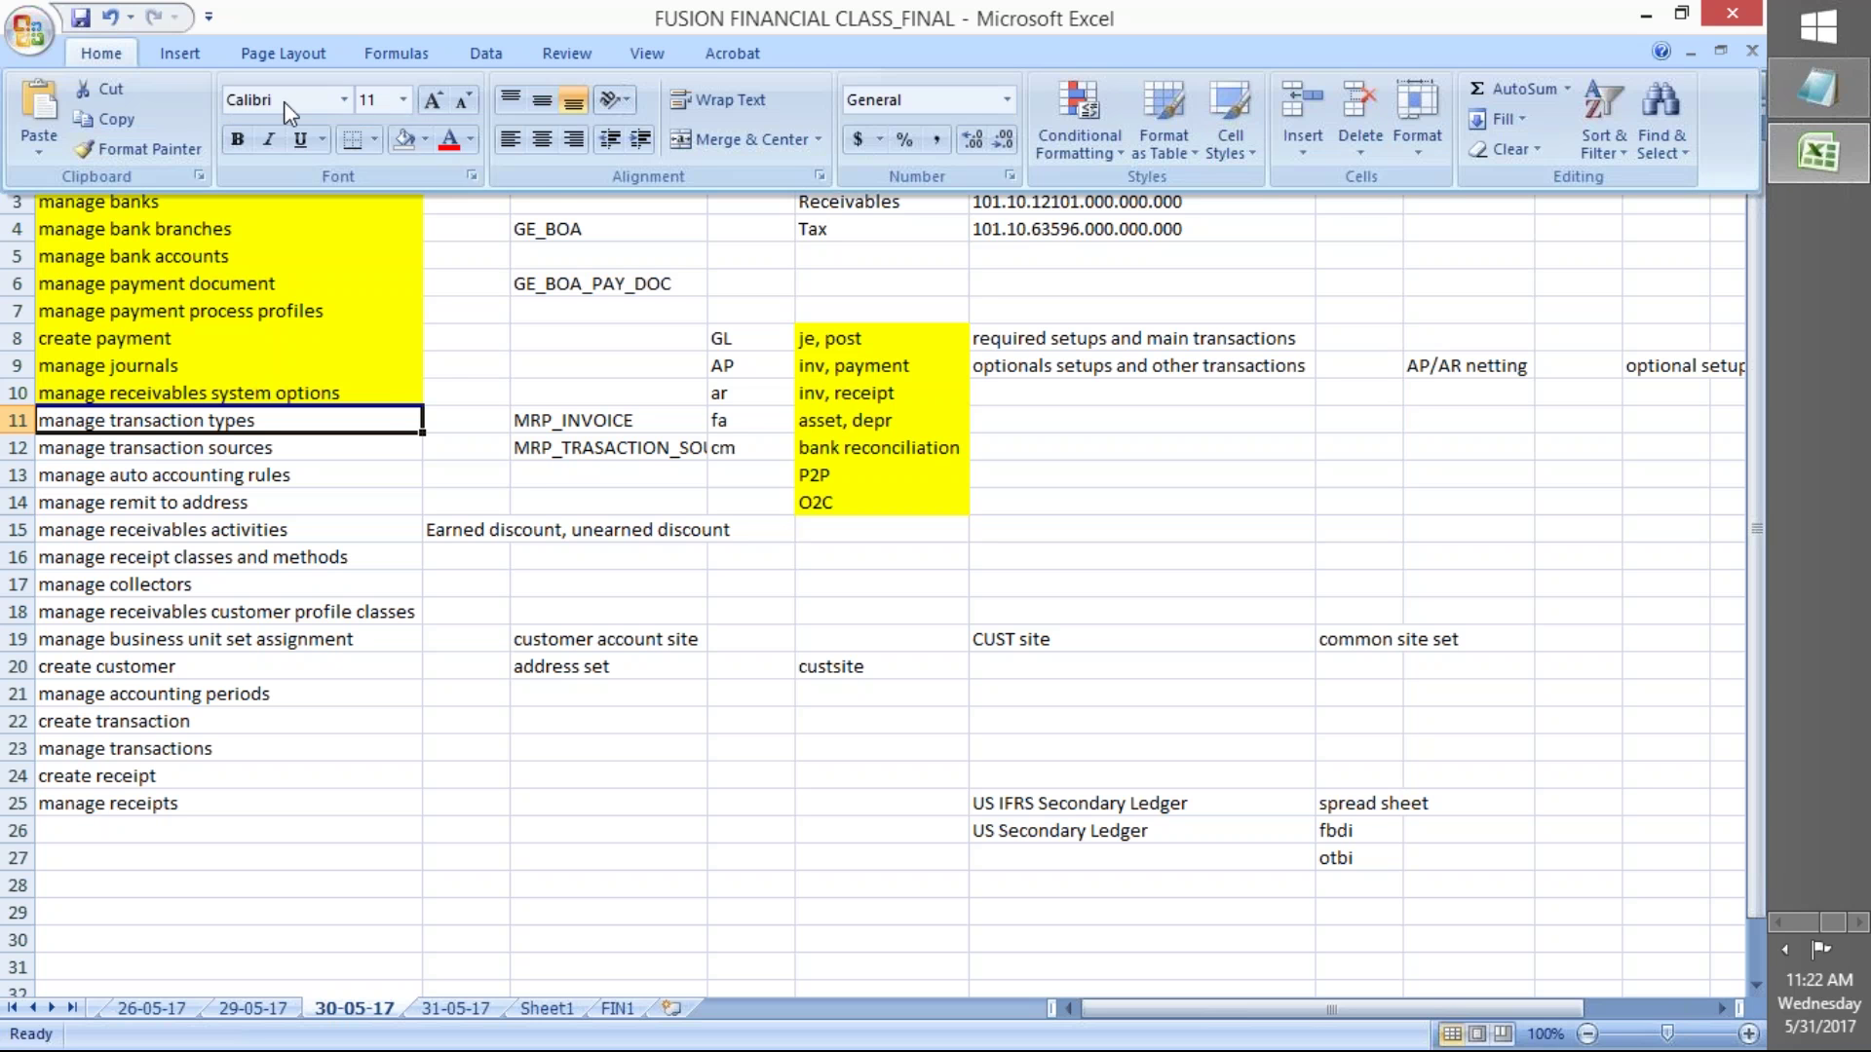
left_click(421, 141)
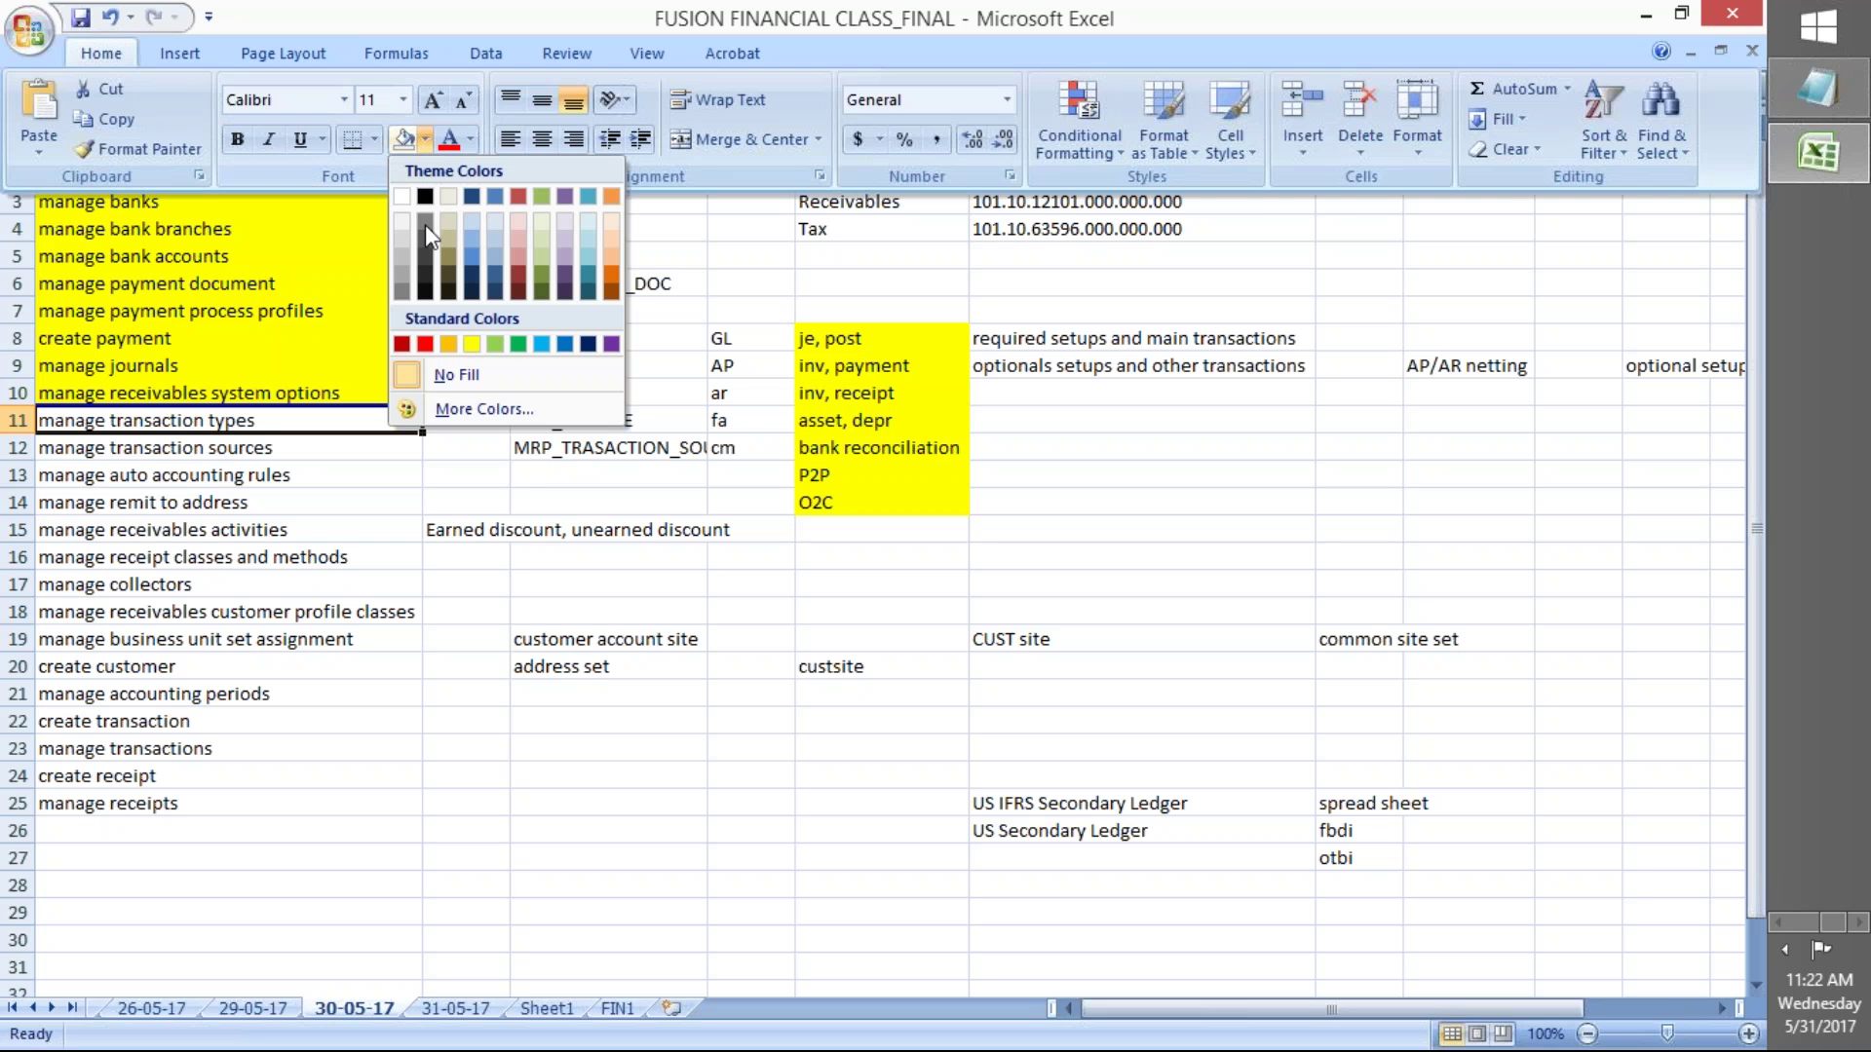
left_click(471, 343)
key("alt+Tab")
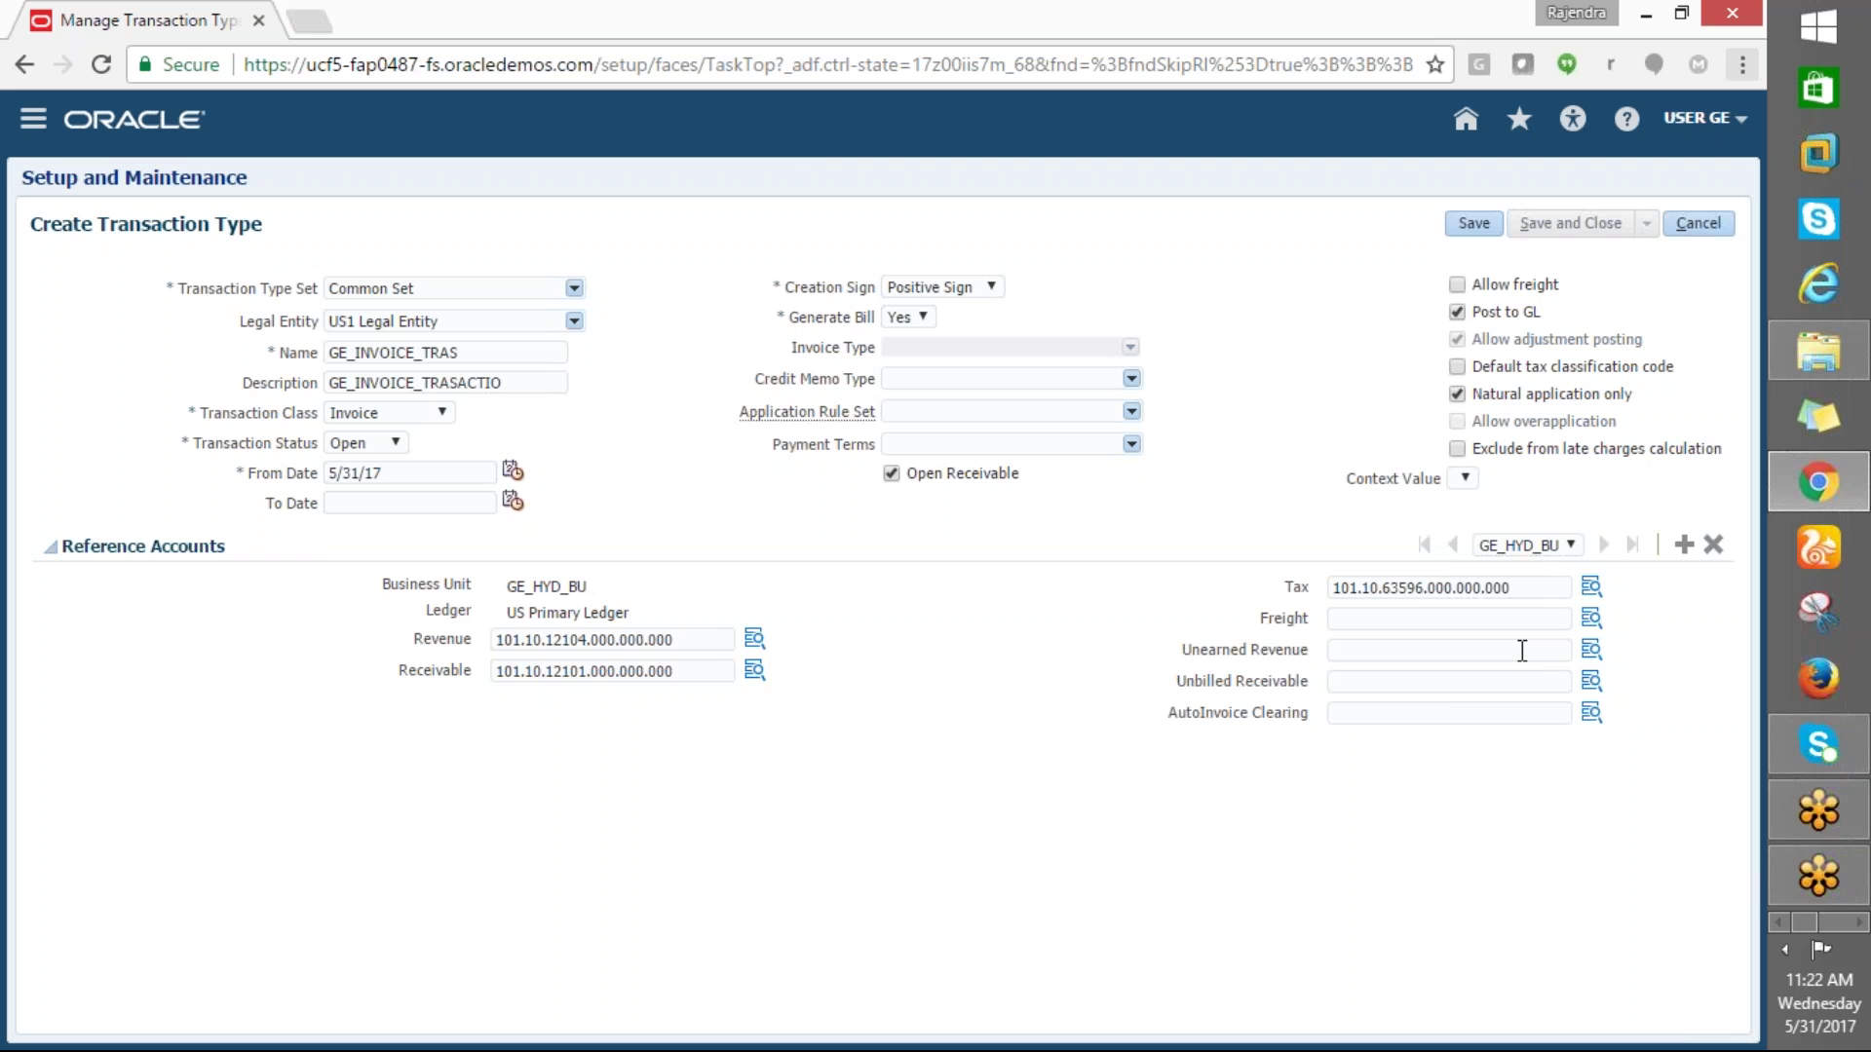
Review the transaction types, transaction sources and auto accounting notes, switching between Excel and Oracle.
left_click(1797, 548)
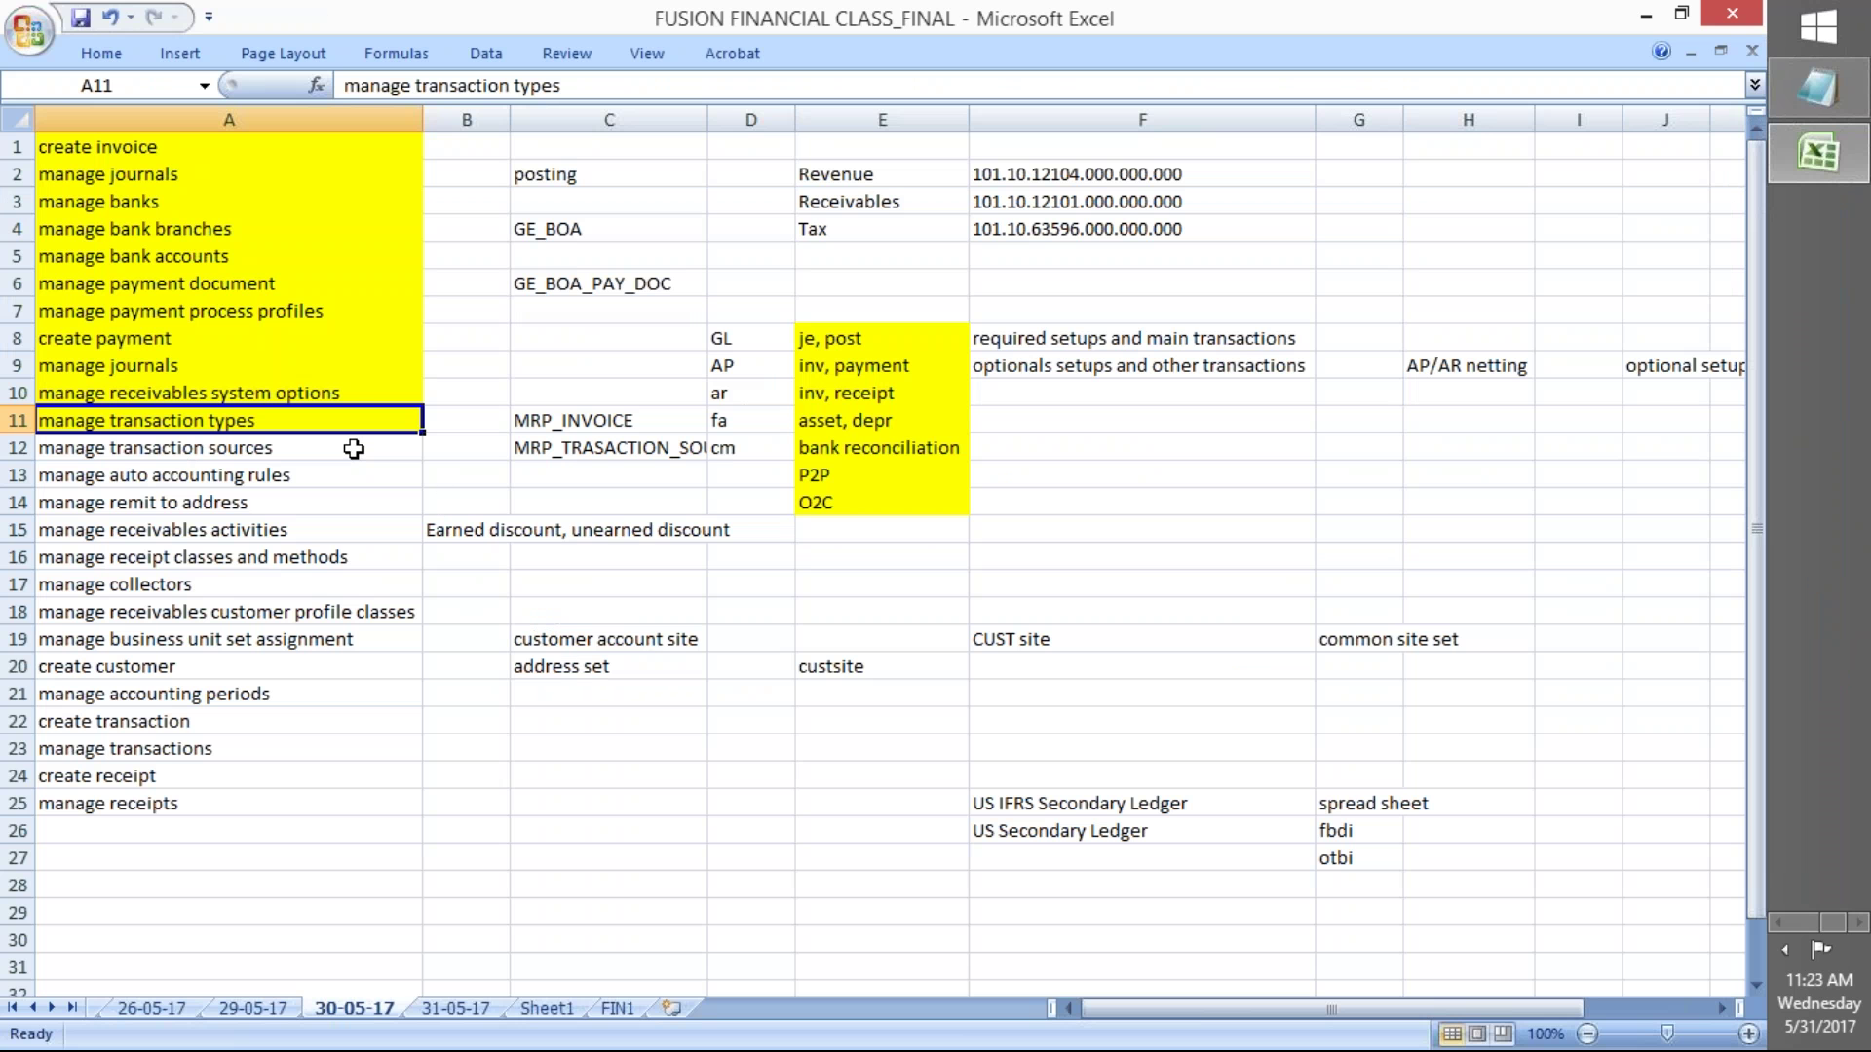
left_click(234, 447)
left_click(203, 419)
left_click(210, 450)
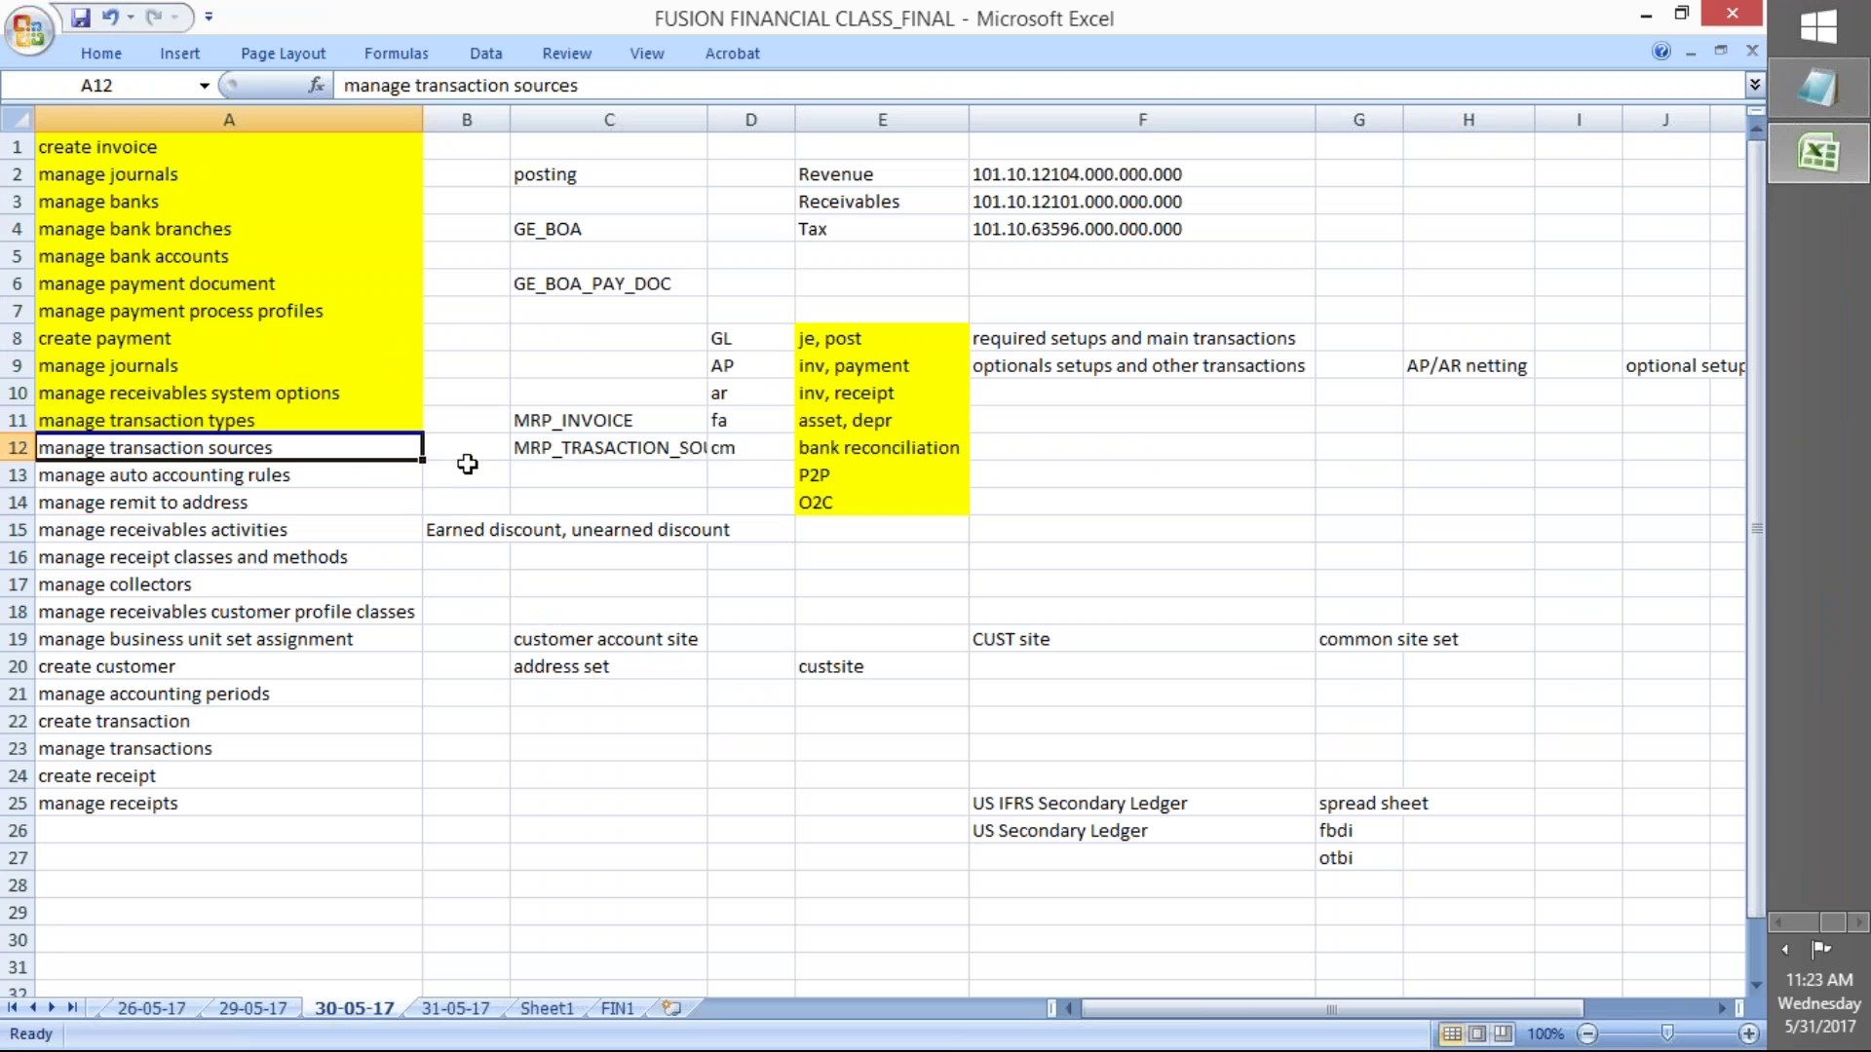
left_click(250, 473)
left_click(208, 448)
left_click(166, 421)
left_click(161, 448)
key("alt+Tab")
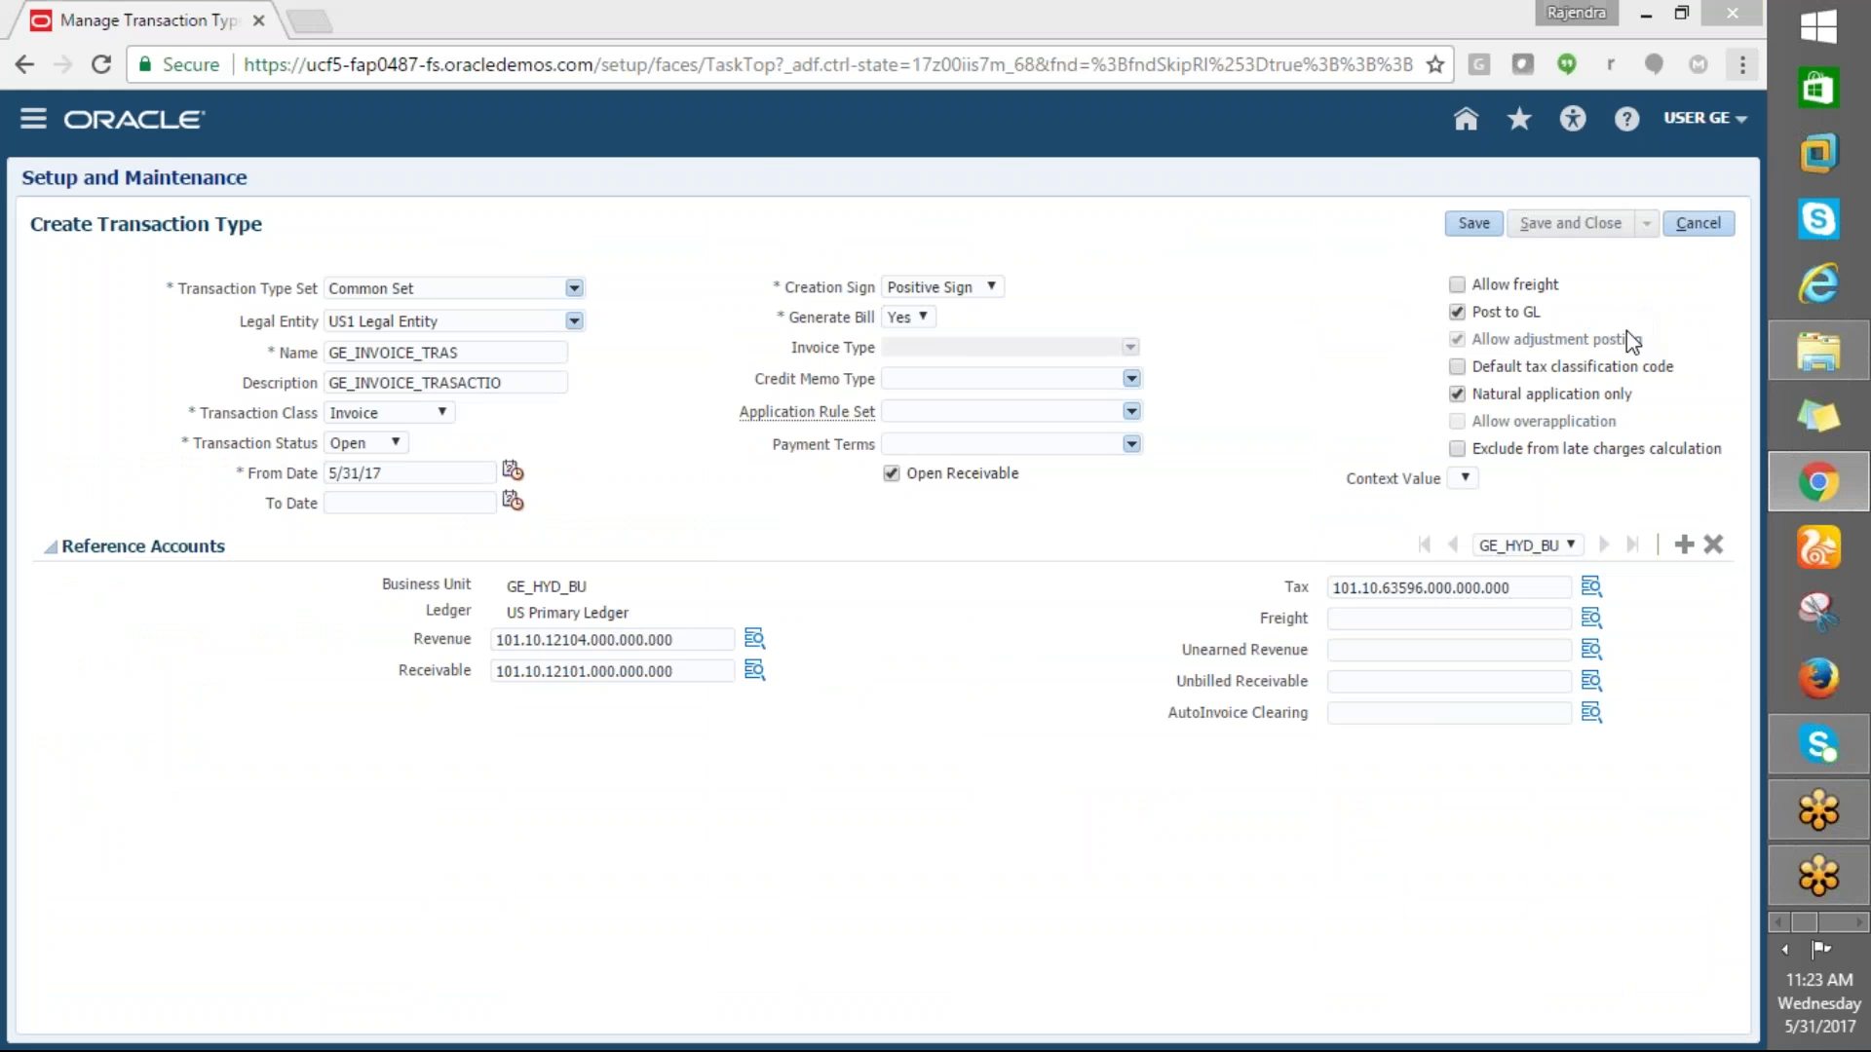
key("alt+Tab")
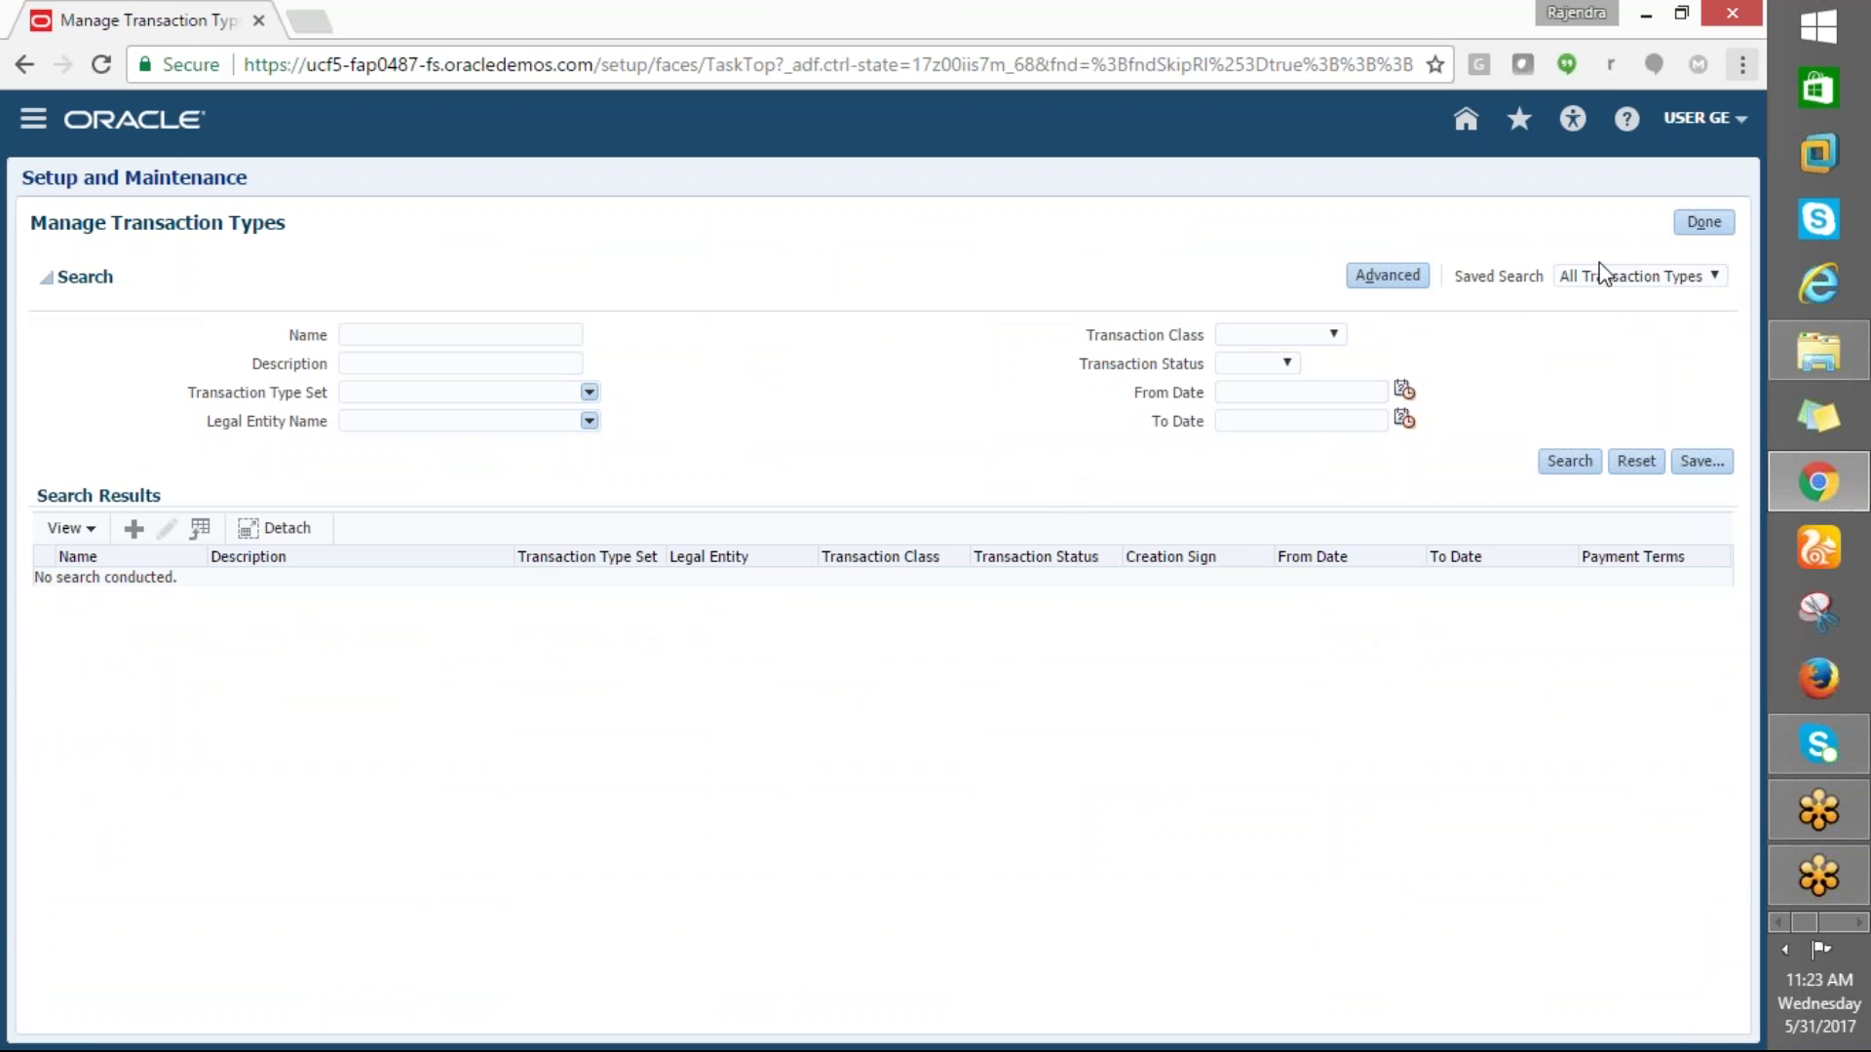
Finish the transaction types task and copy the manage transaction sources note from Excel.
left_click(1680, 222)
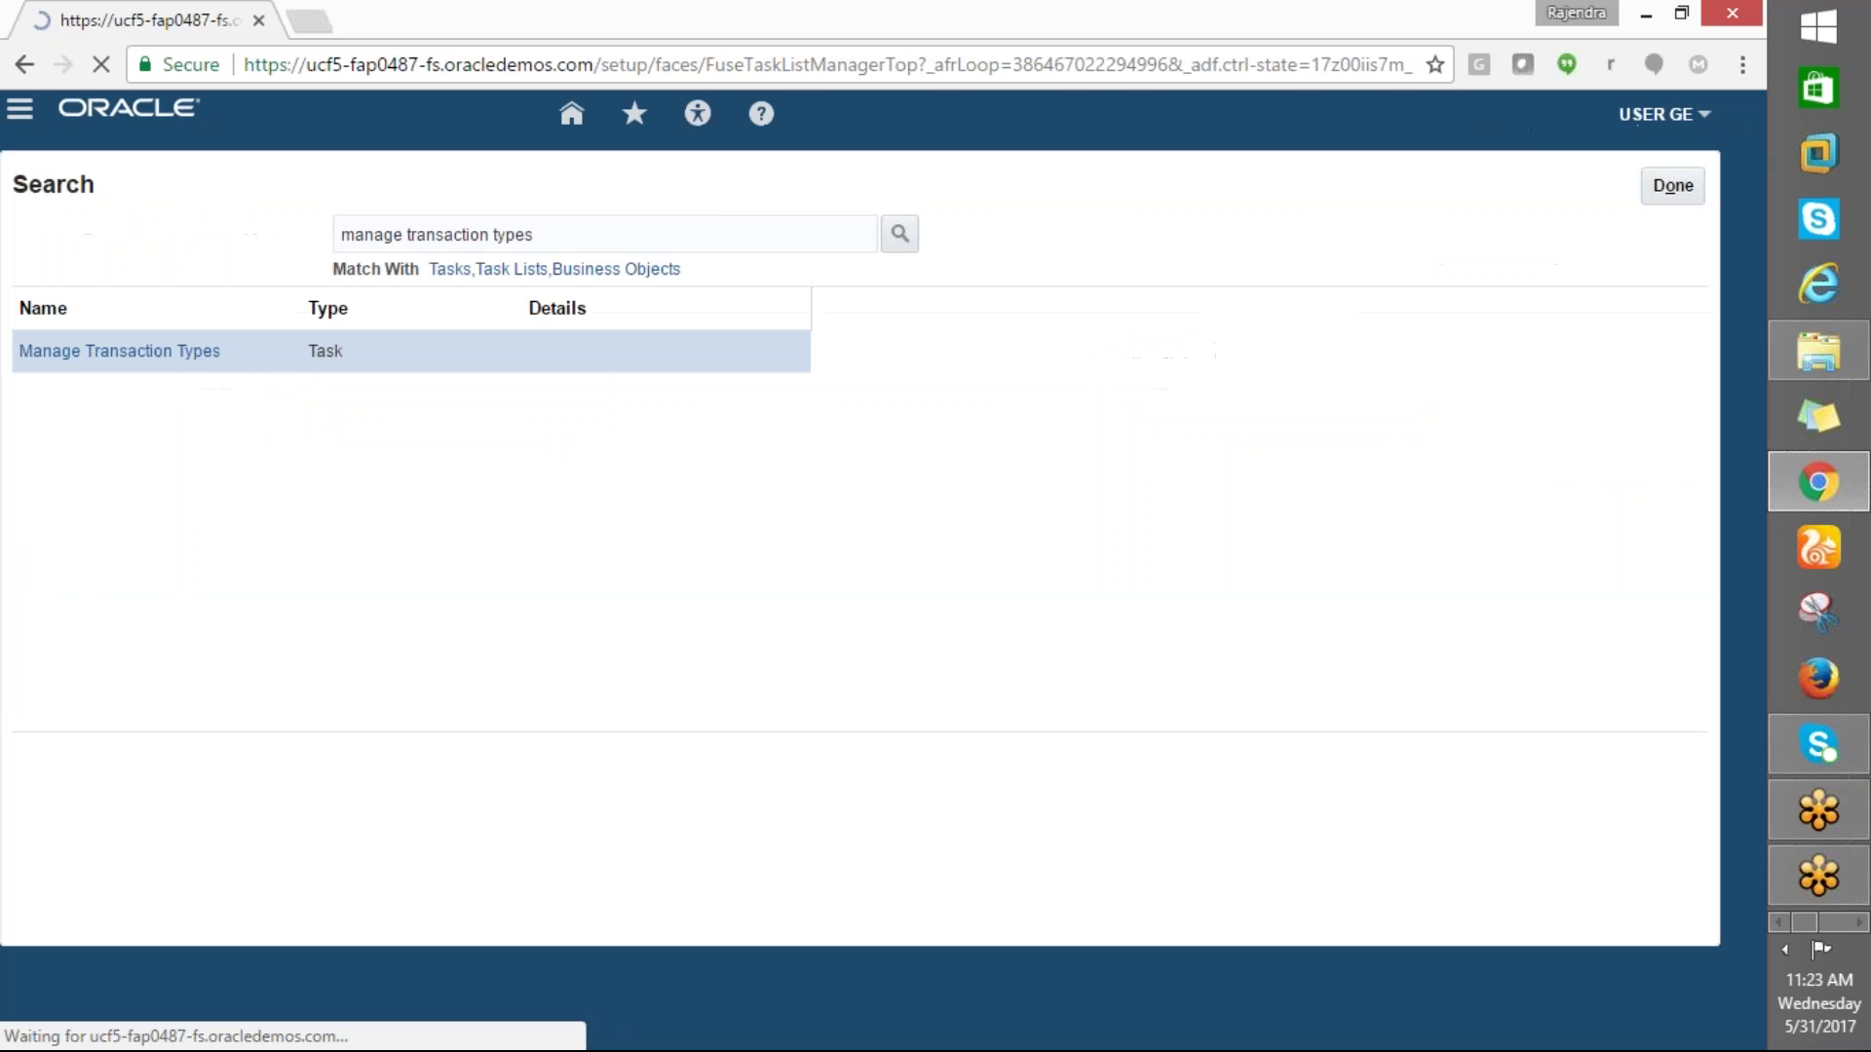
key("alt+Tab")
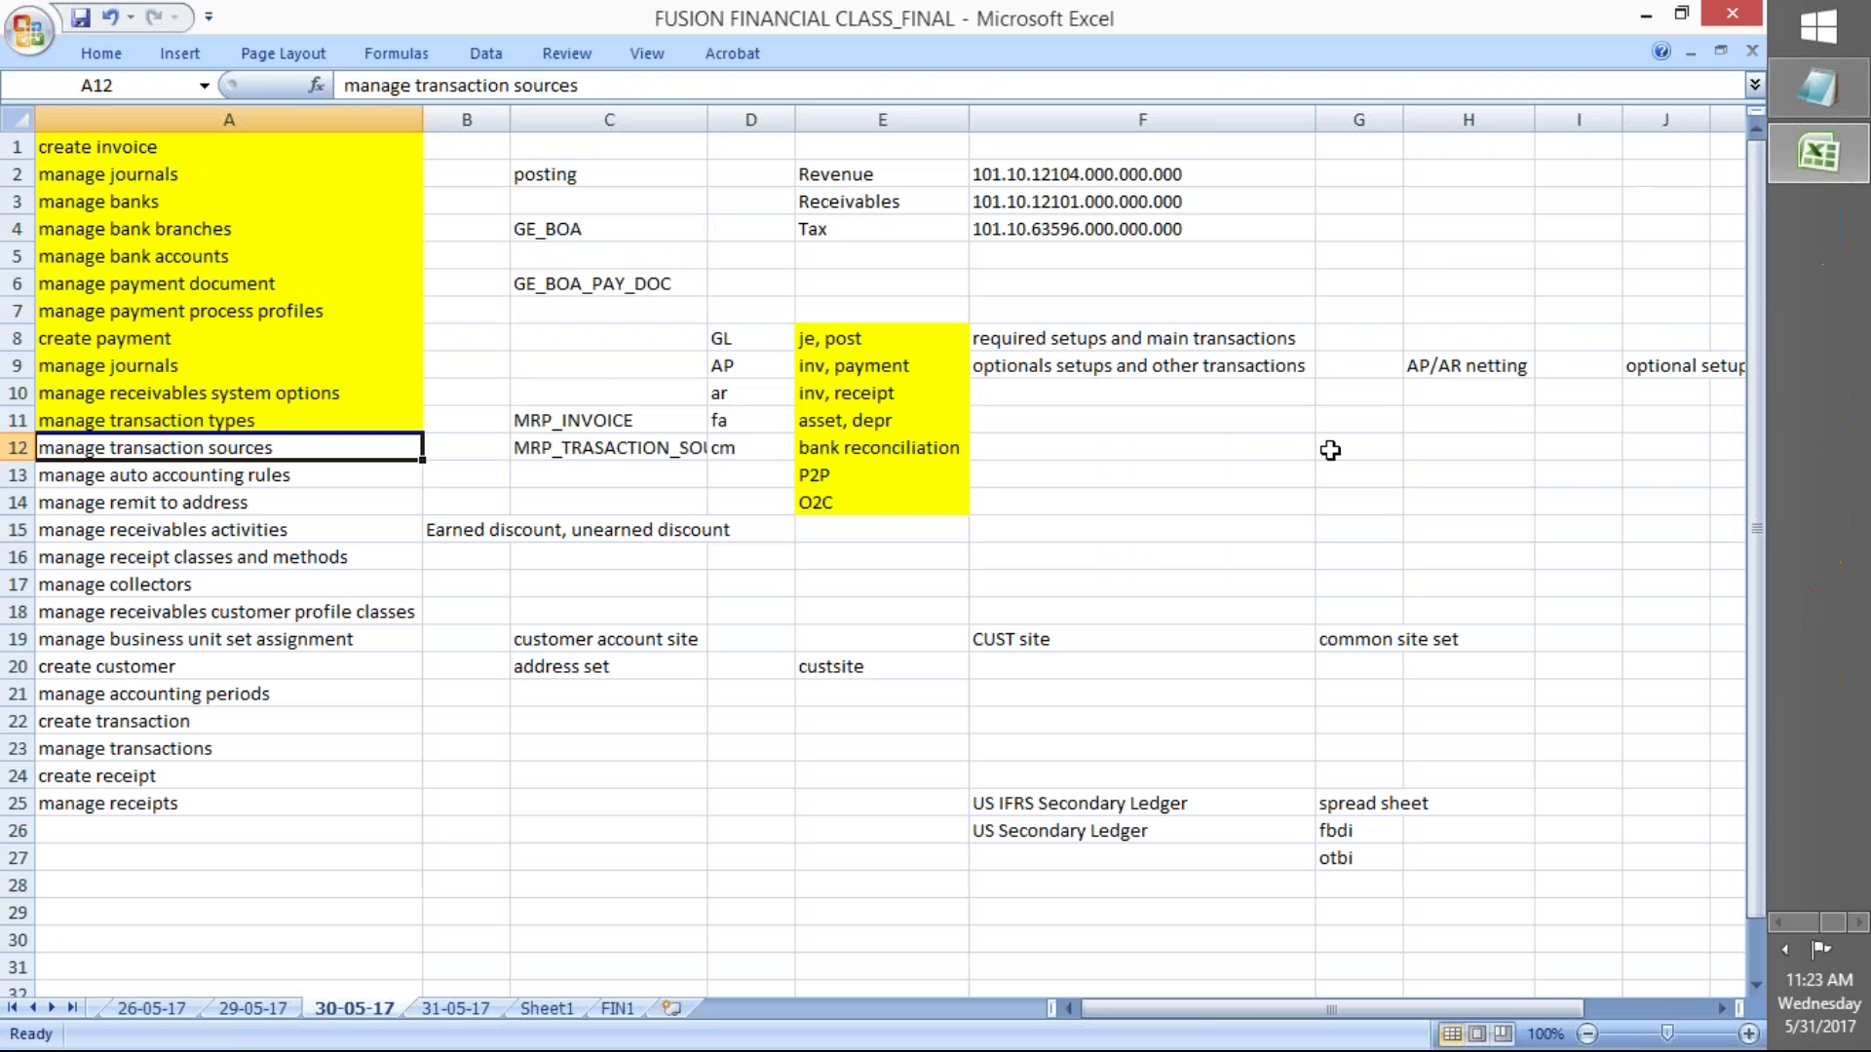
key("ctrl+c")
key("alt+Tab")
Search tasks for 'manage transaction sources', open Manage Transaction Sources, then return to Excel.
left_click(493, 229)
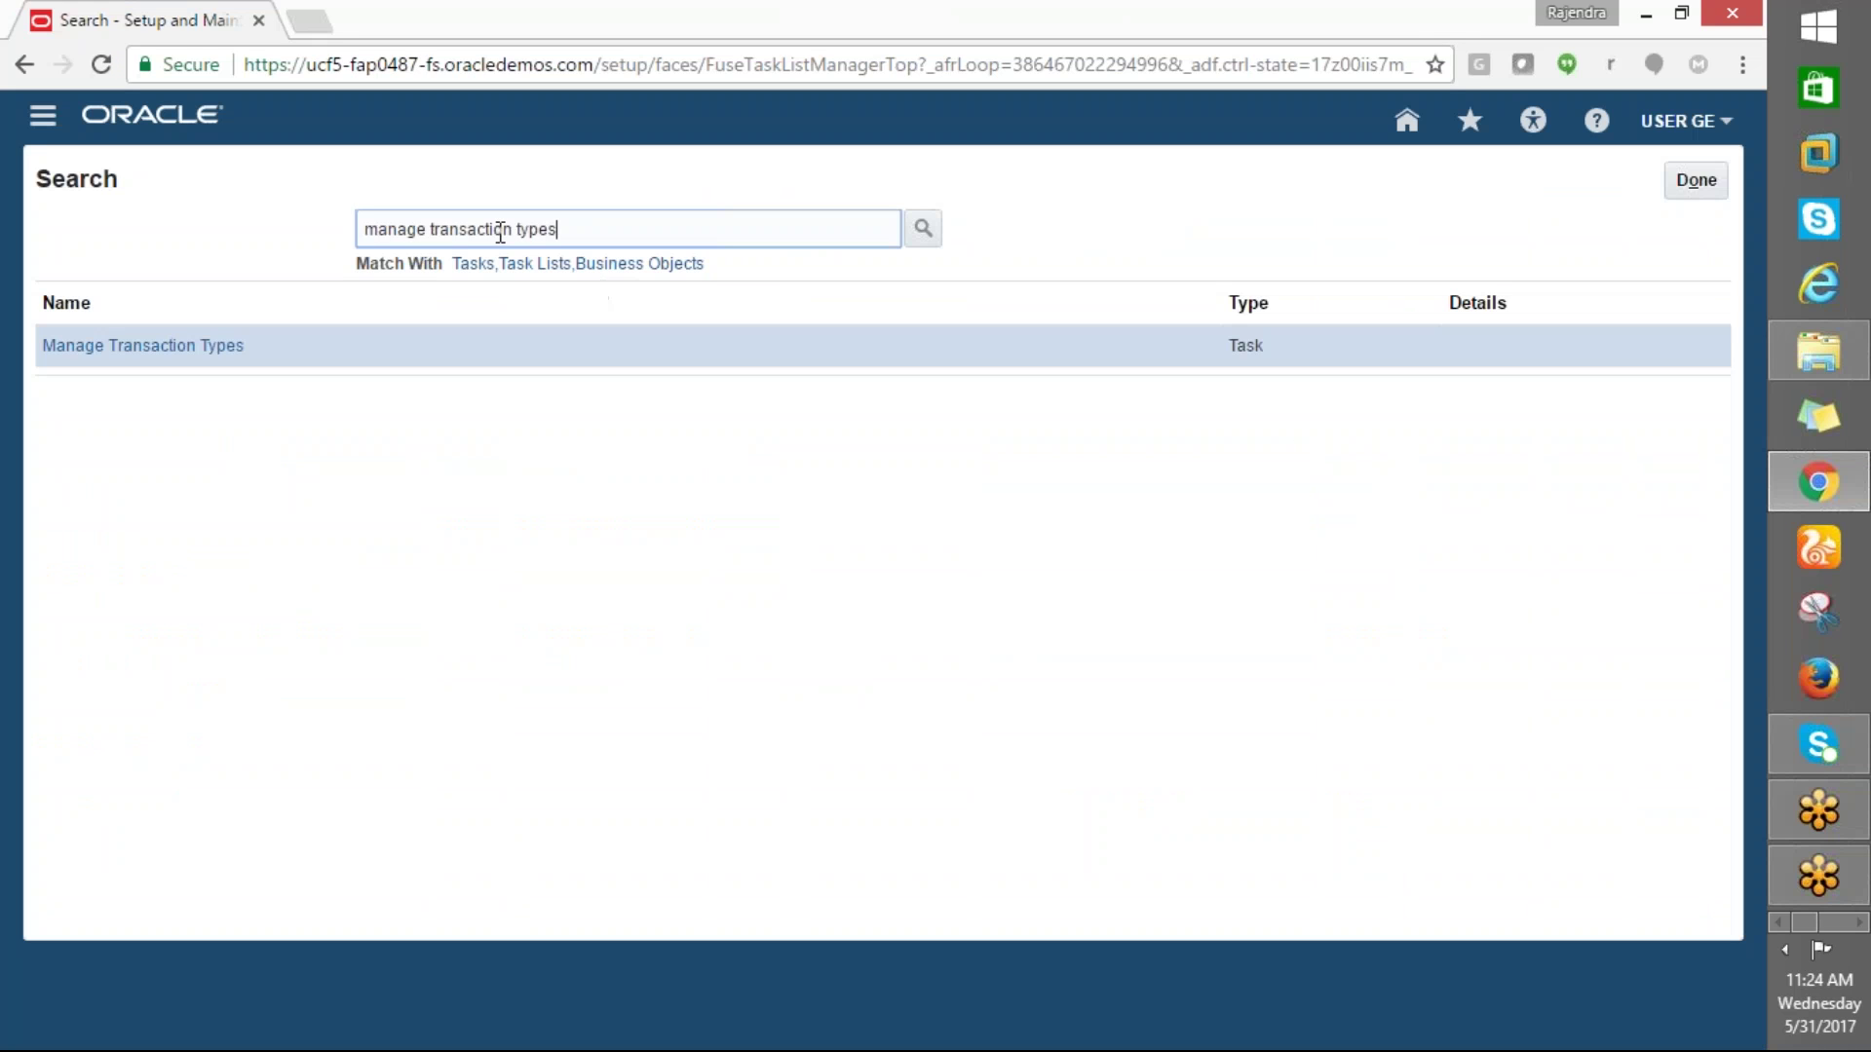
left_click_drag(560, 229, 319, 231)
key("ctrl+v")
left_click(925, 233)
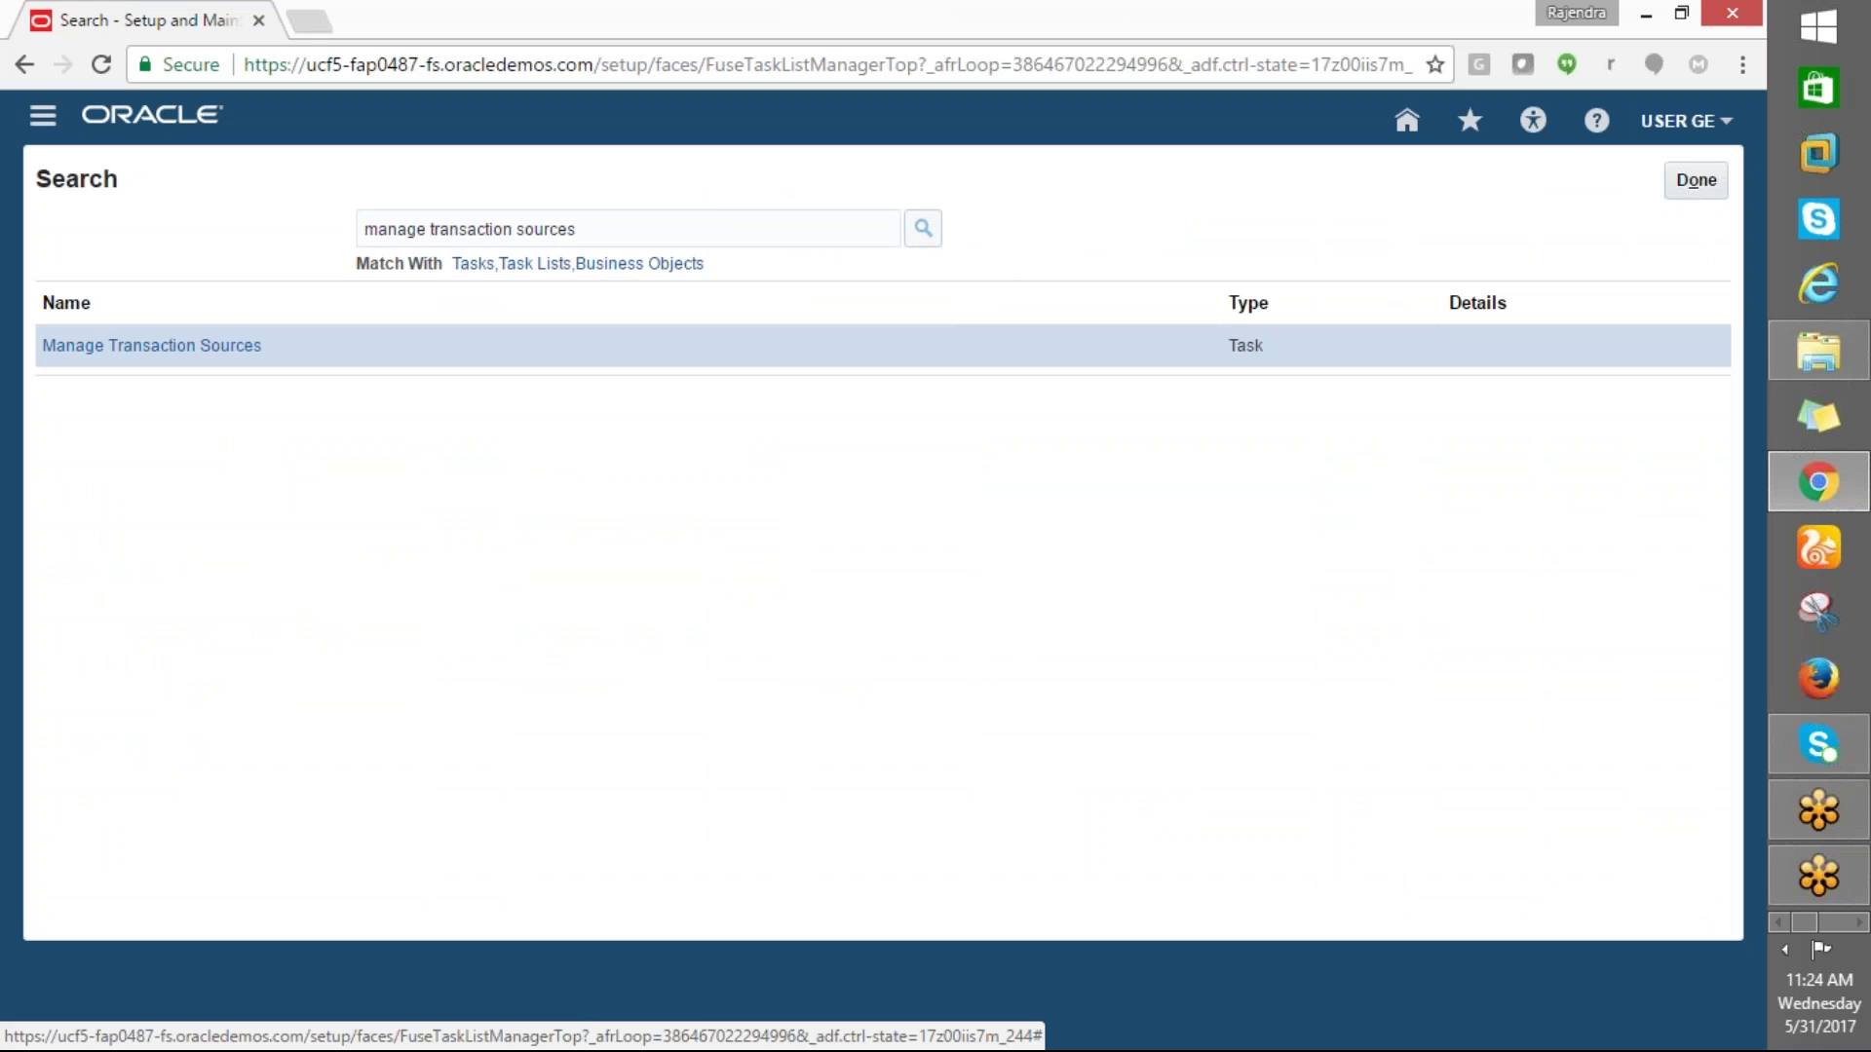
left_click(195, 353)
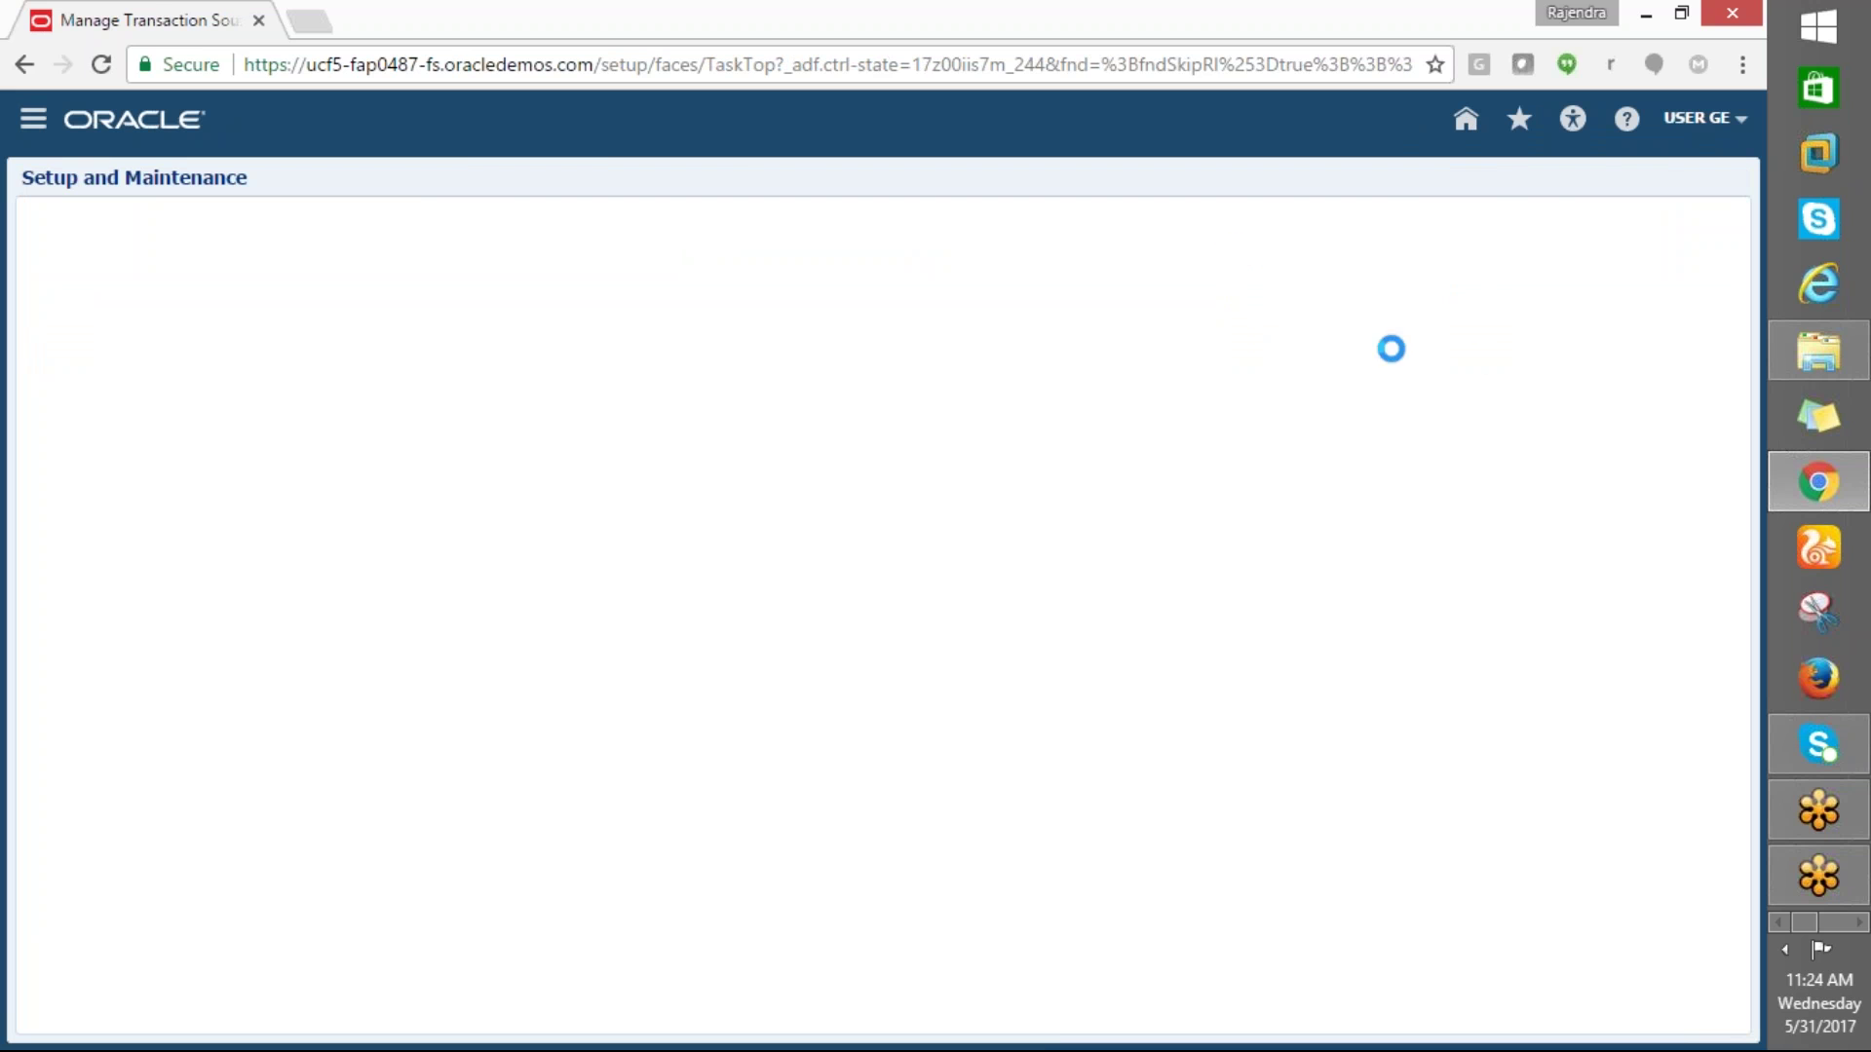
key("alt+Tab")
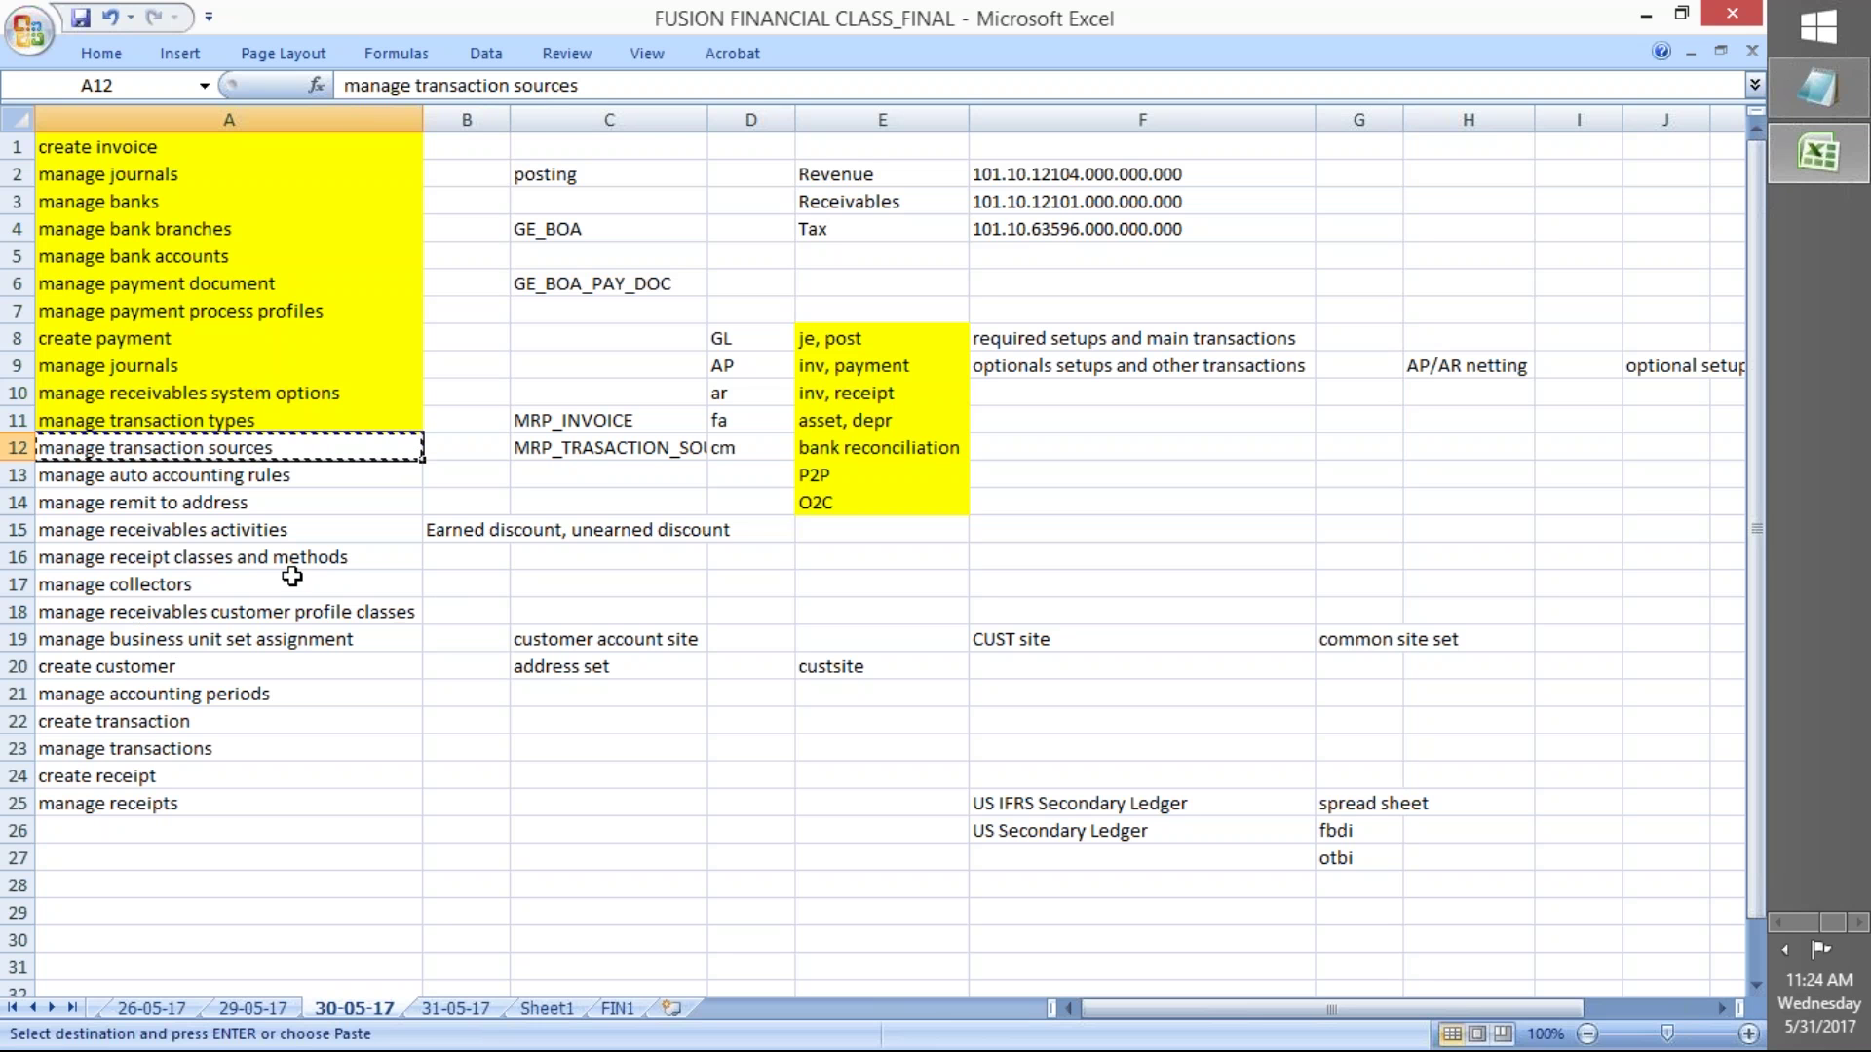
Cancel the pending copy and review the receivables setup notes in column A.
left_click(529, 312)
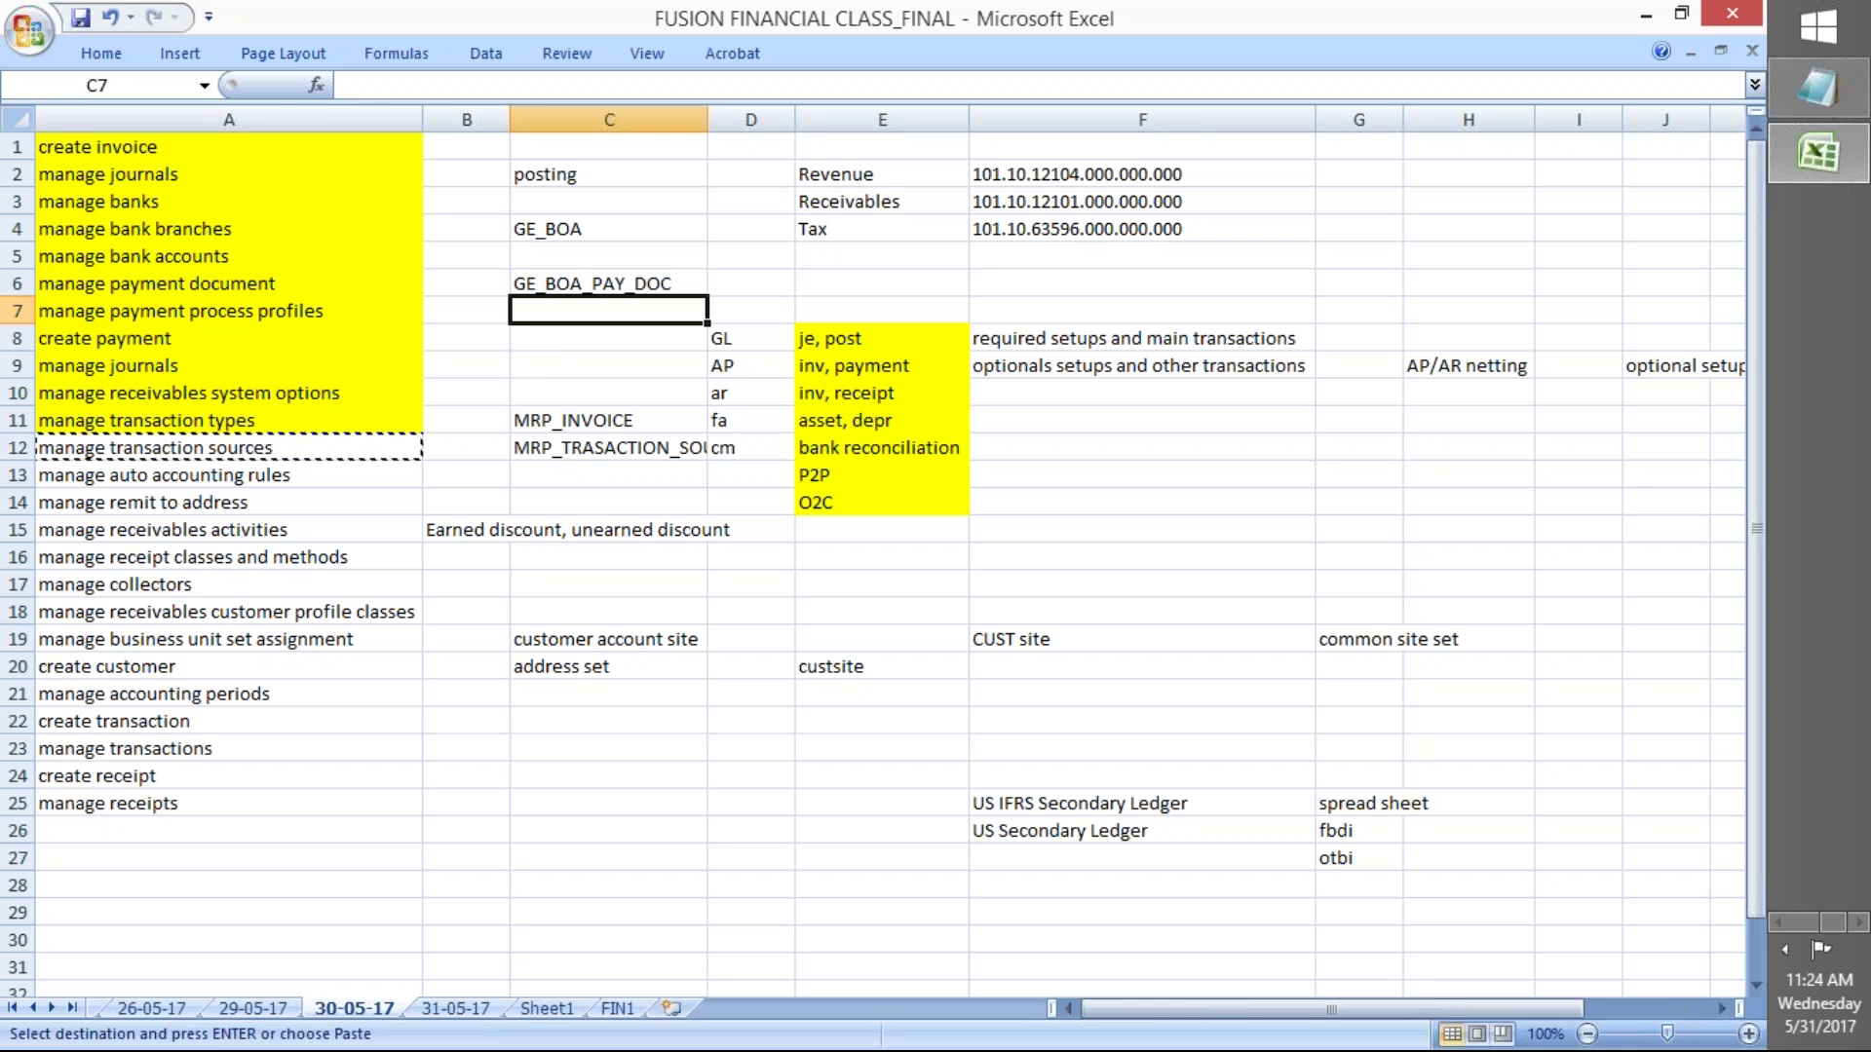
left_click(526, 394)
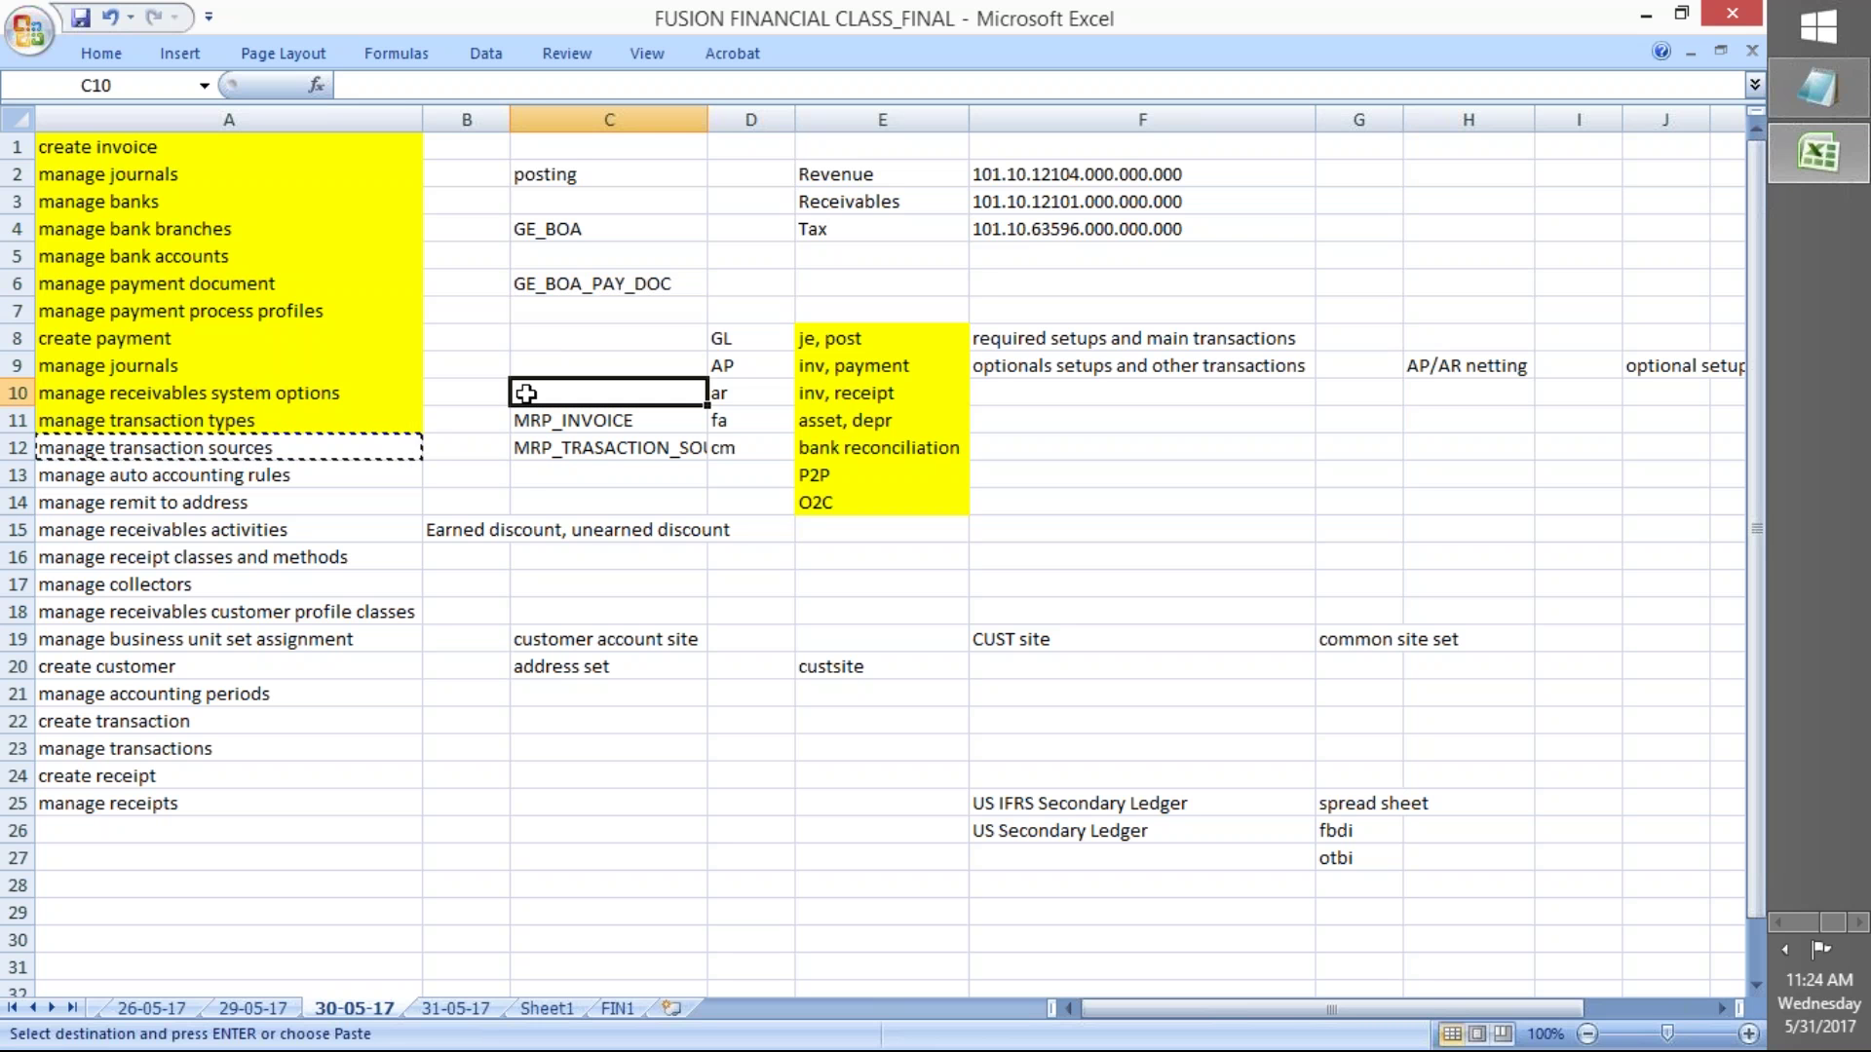
key("Escape")
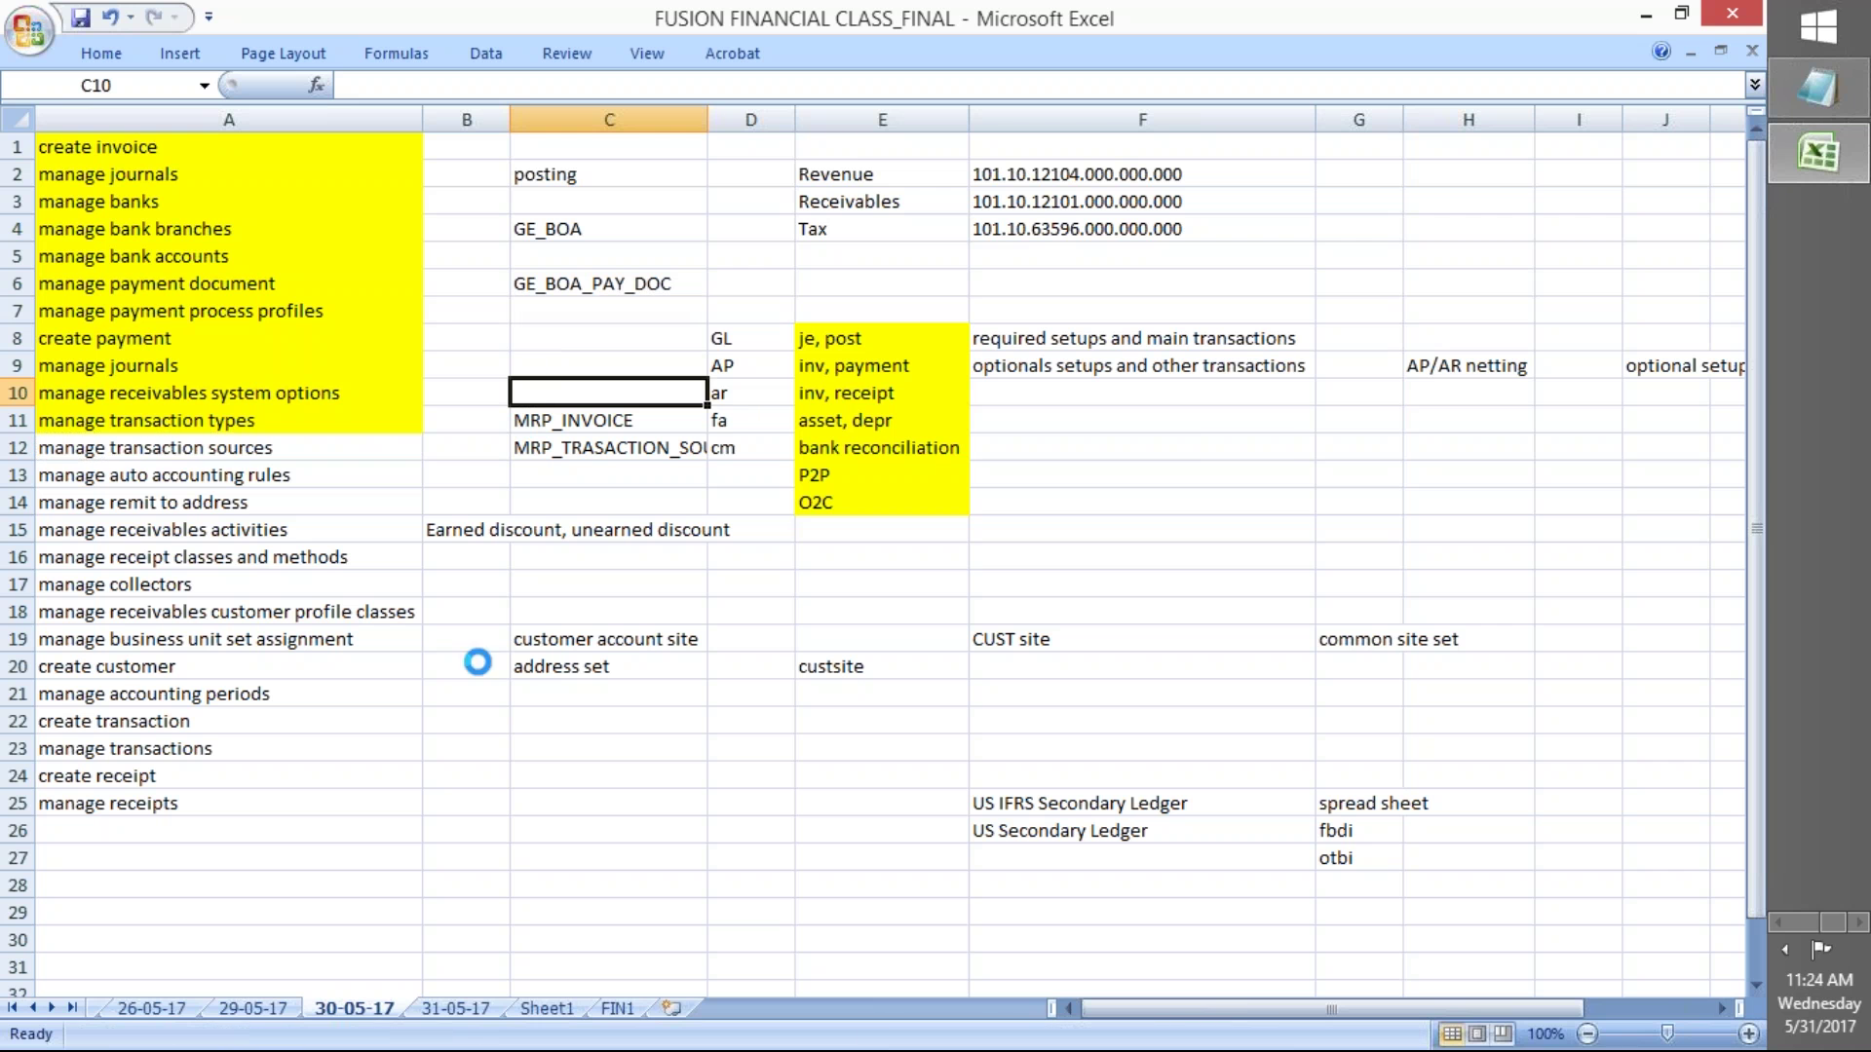
left_click(240, 533)
left_click(207, 425)
left_click(196, 497)
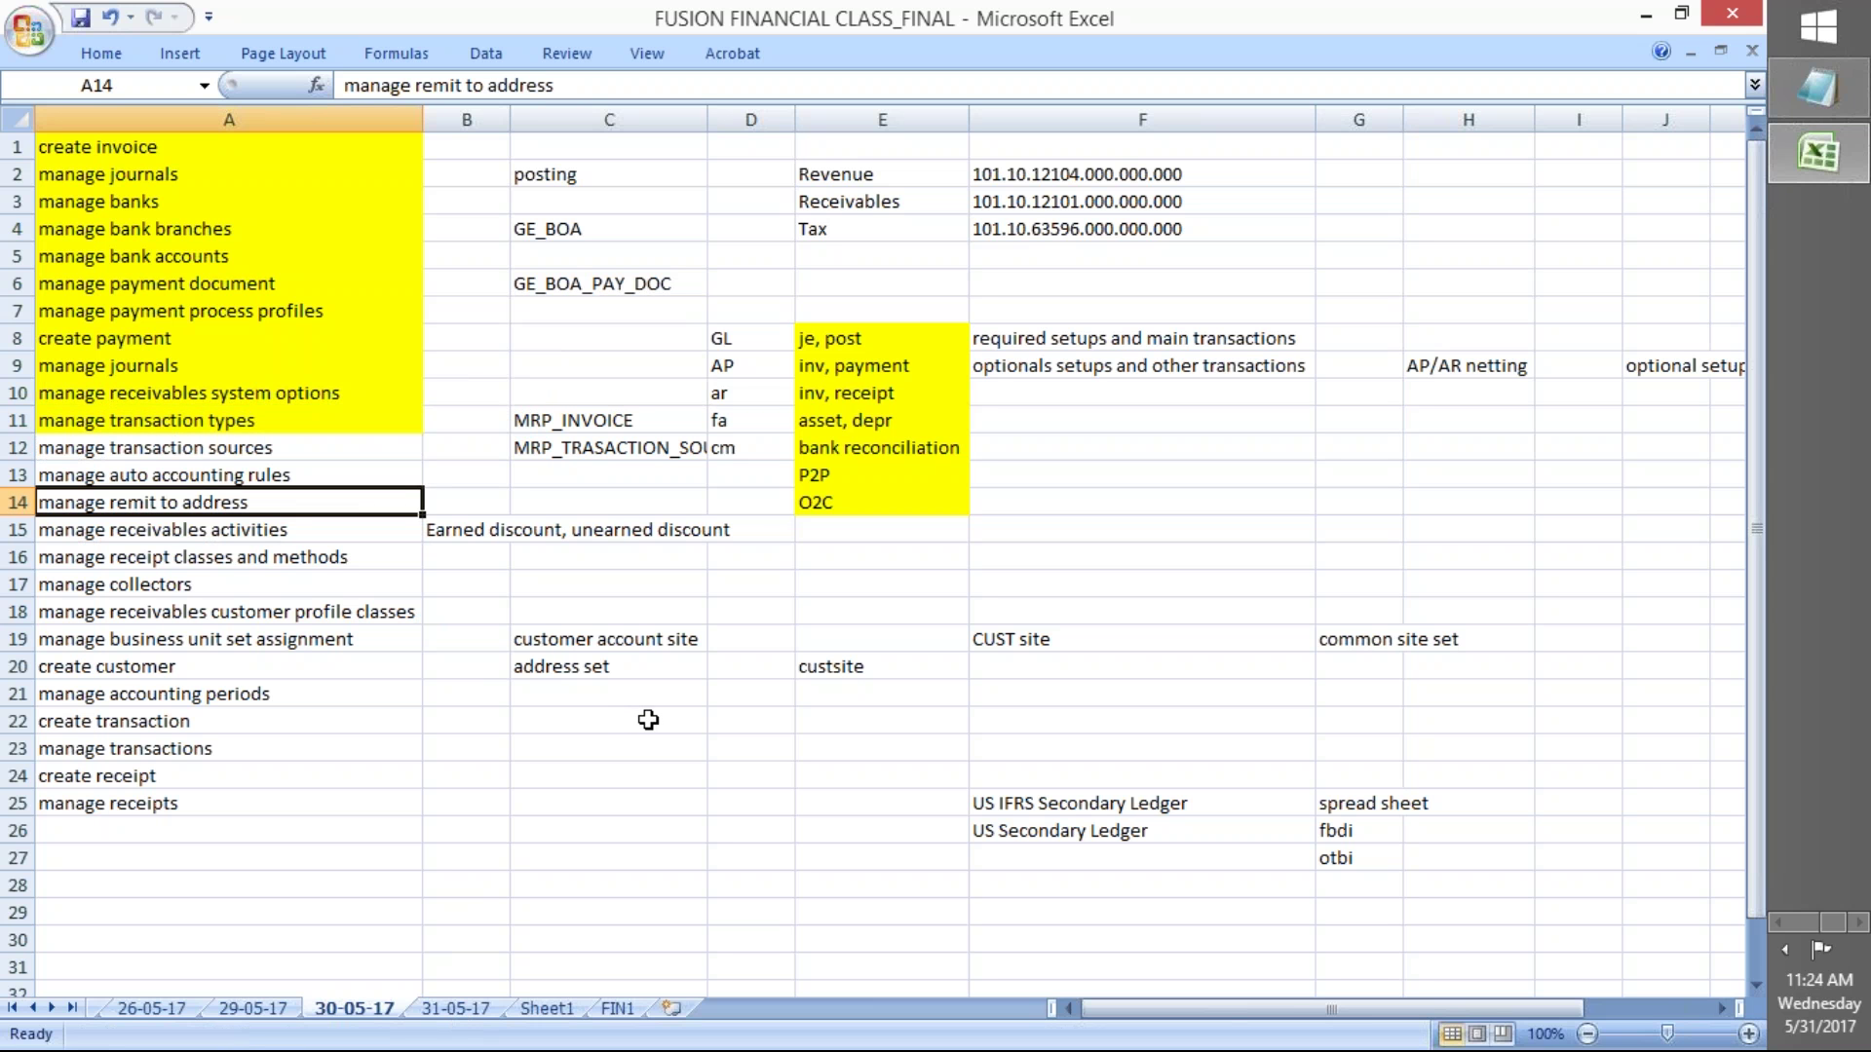
left_click(263, 426)
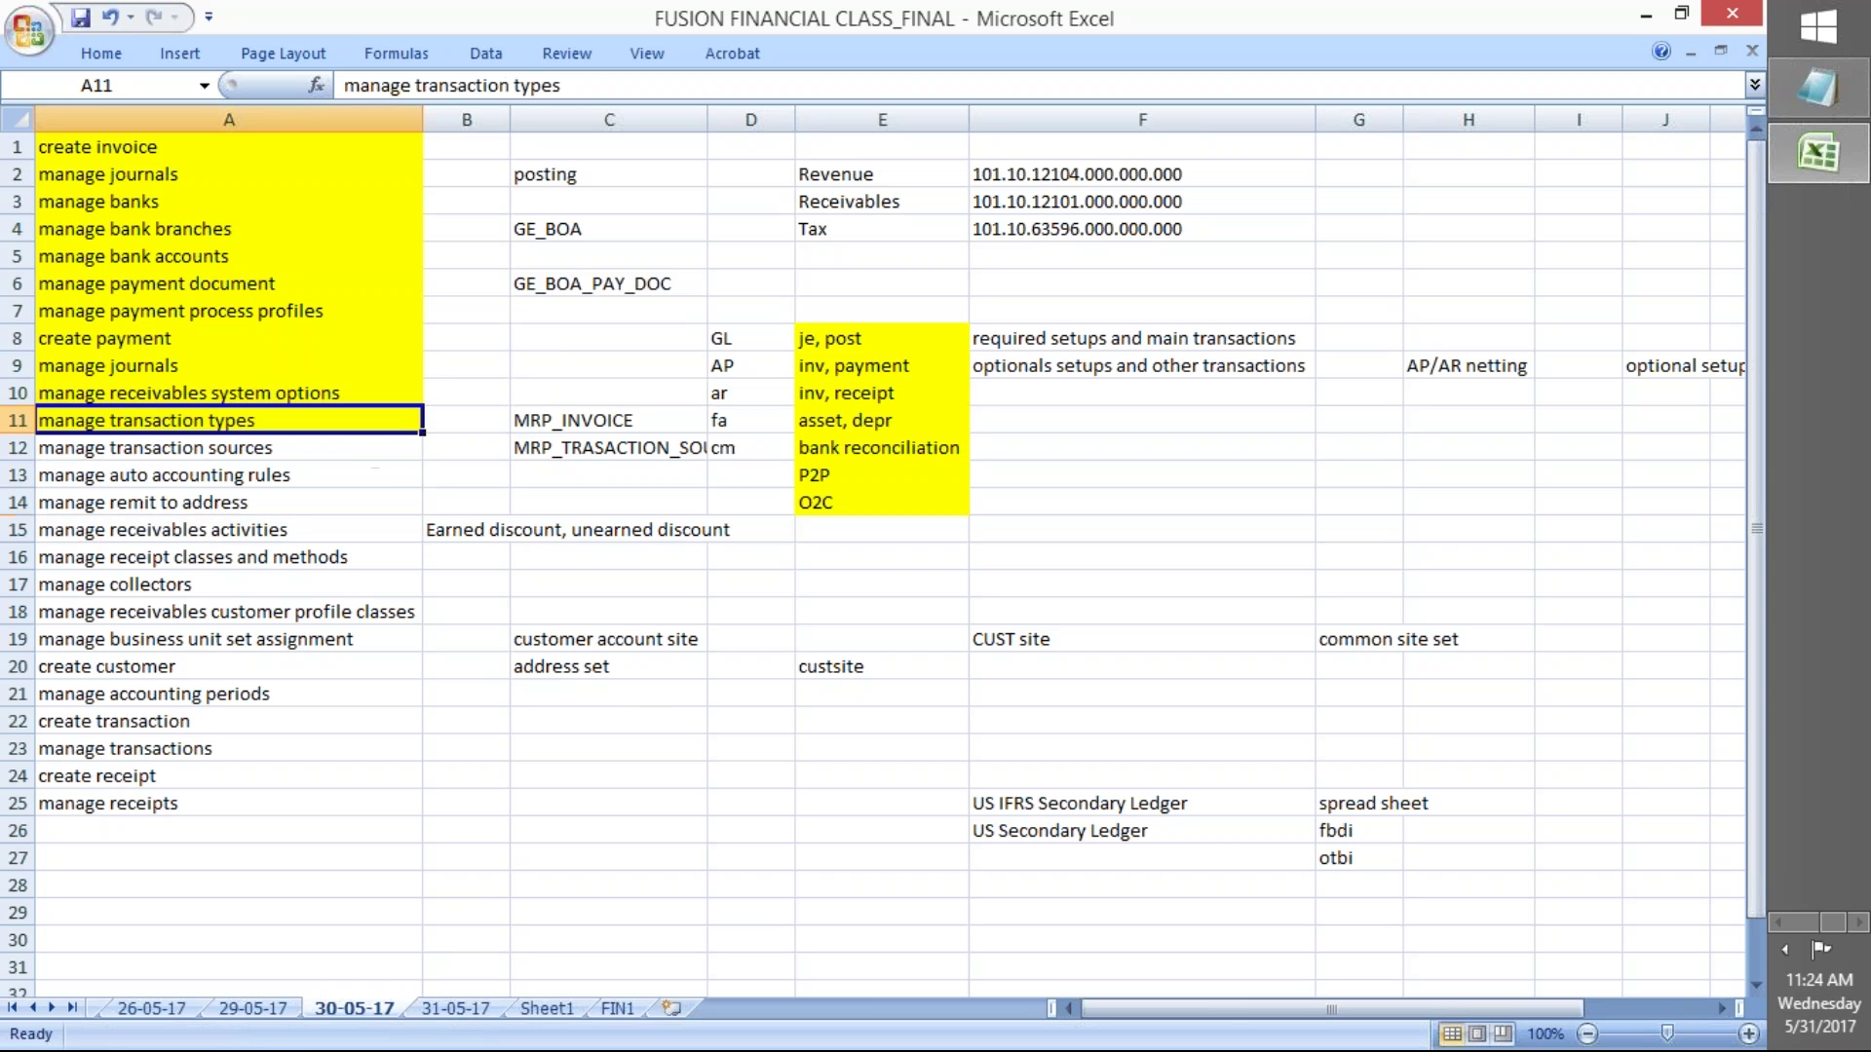
left_click(274, 504)
left_click(251, 417)
left_click(239, 450)
left_click(212, 477)
Select the notes from A12 to A23, then switch to the 31-05-17 sheet.
left_click(203, 502)
left_click(186, 556)
left_click(169, 600)
left_click(126, 451)
left_click(111, 565)
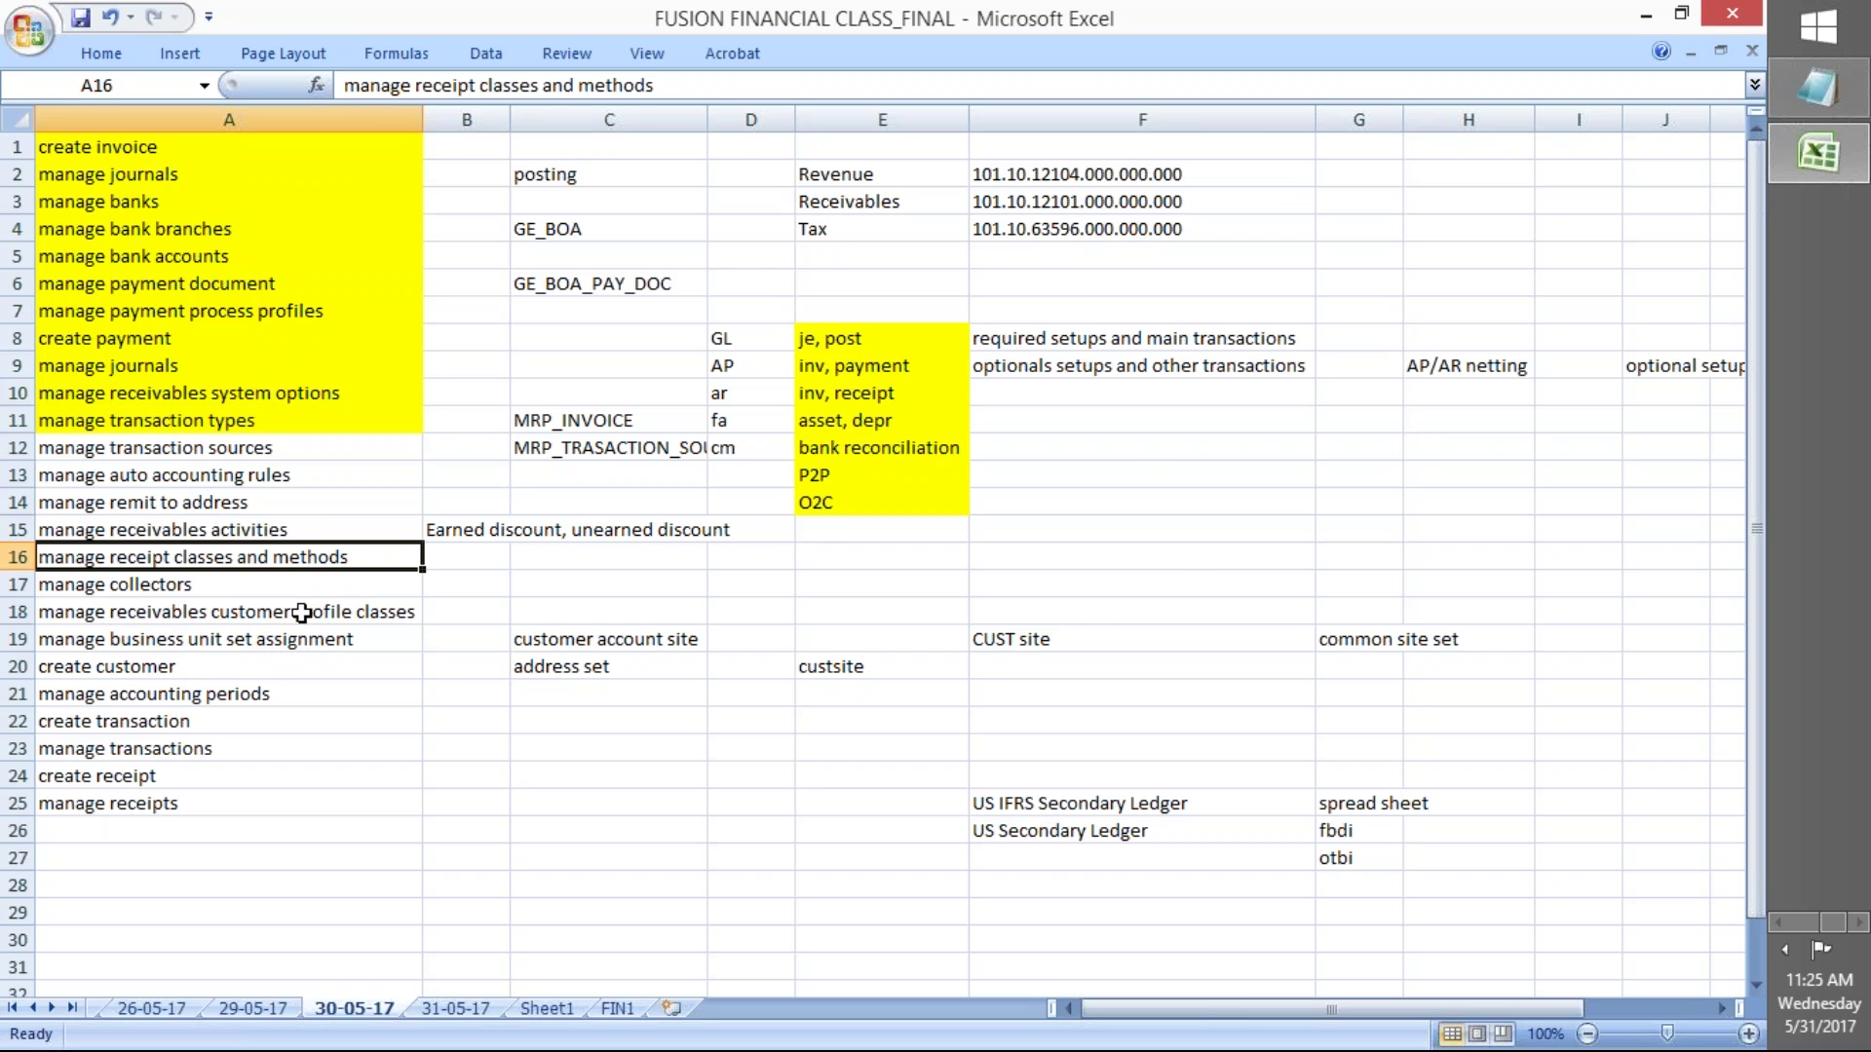
left_click_drag(137, 447, 109, 812)
left_click(455, 1007)
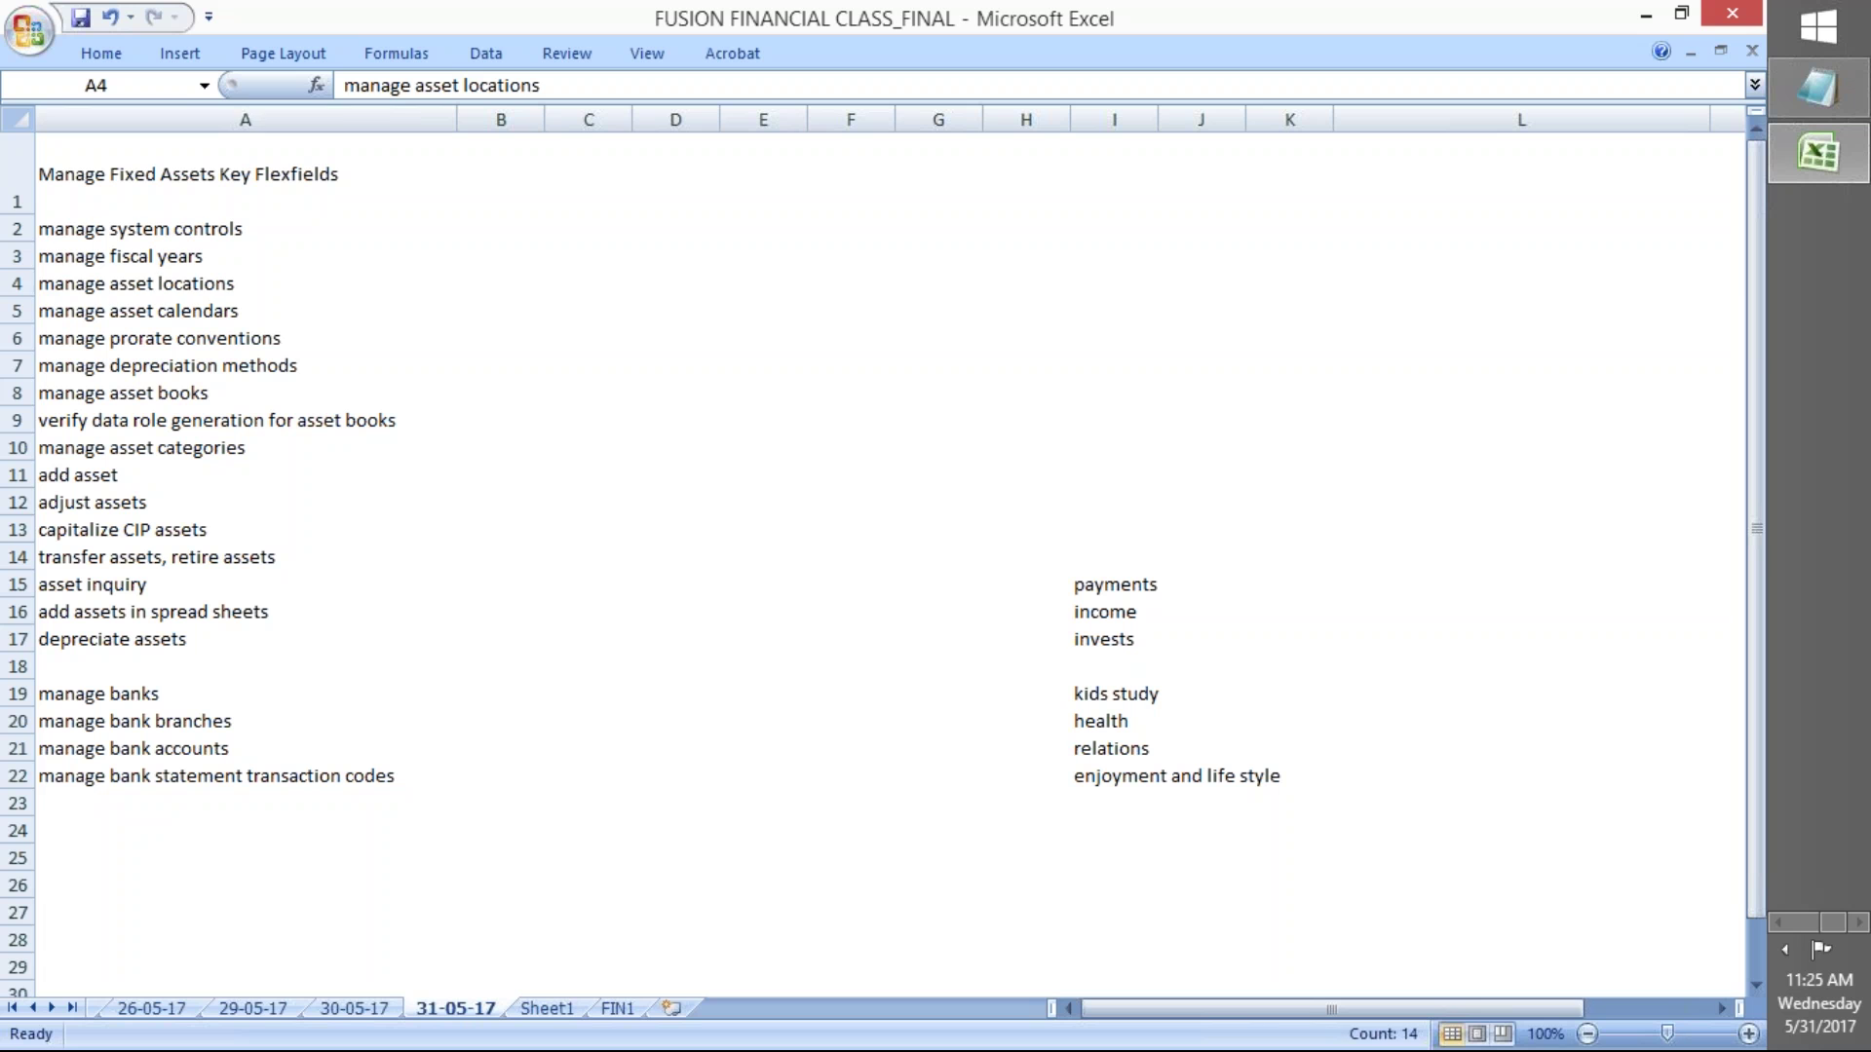
Review the fixed assets steps in A1:A17, then move to Sheet1 with the cycle headings.
left_click_drag(153, 172, 208, 628)
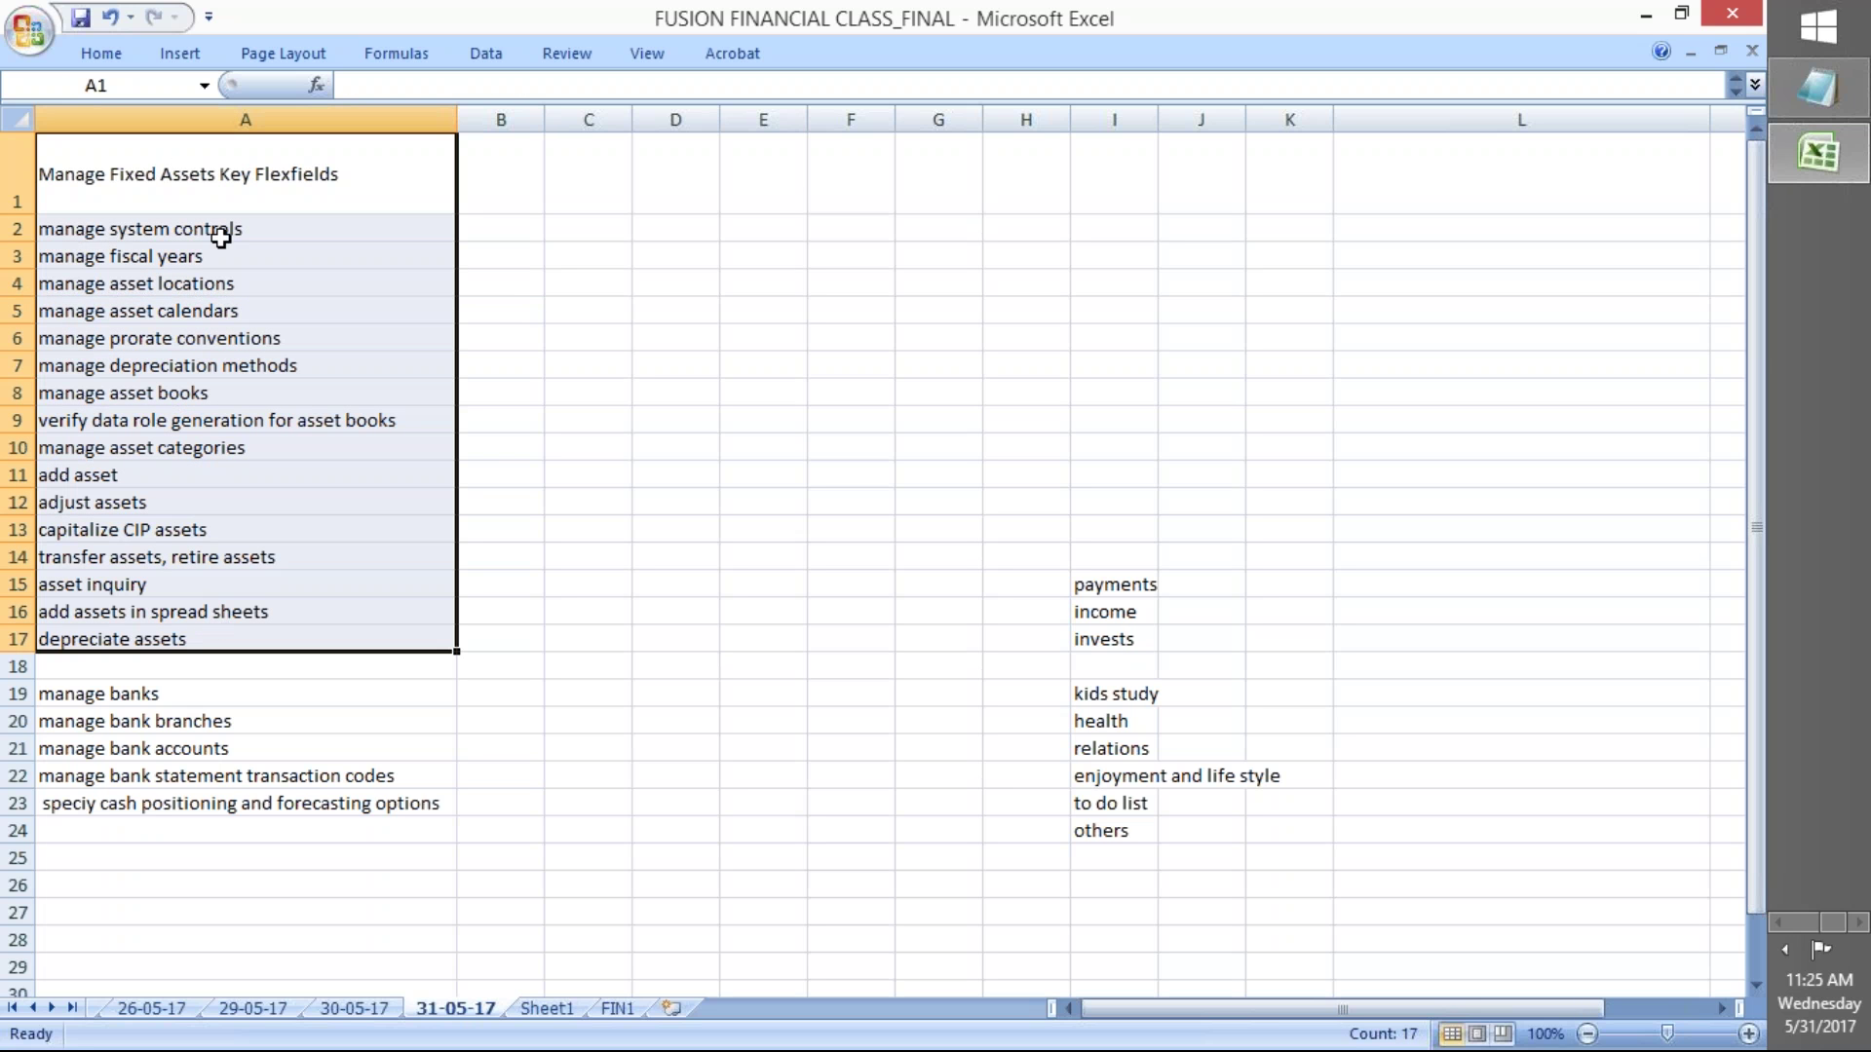
left_click(263, 274)
left_click_drag(172, 166, 115, 769)
scroll(300, 692, "down", 4)
scroll(300, 692, "down", 4)
scroll(300, 692, "up", 8)
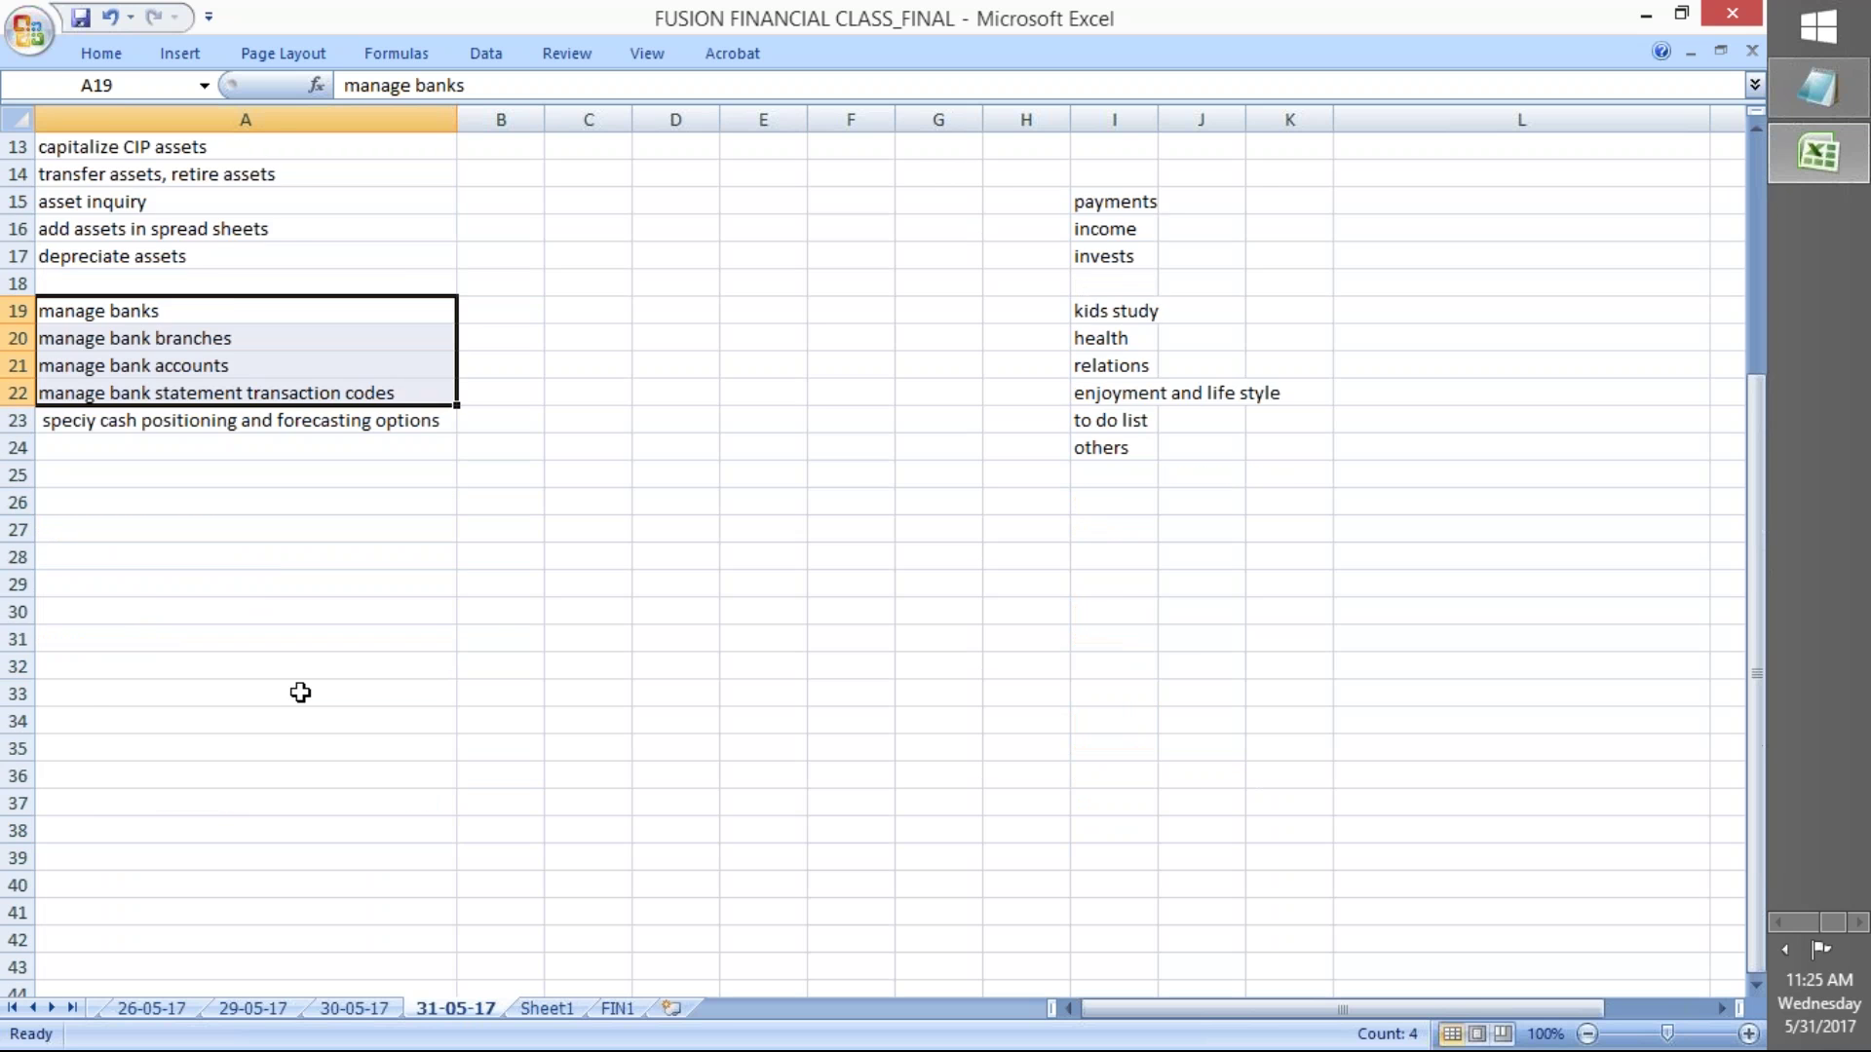
scroll(300, 685, "down", 1)
scroll(300, 685, "up", 1)
left_click(175, 394)
scroll(156, 546, "down", 4)
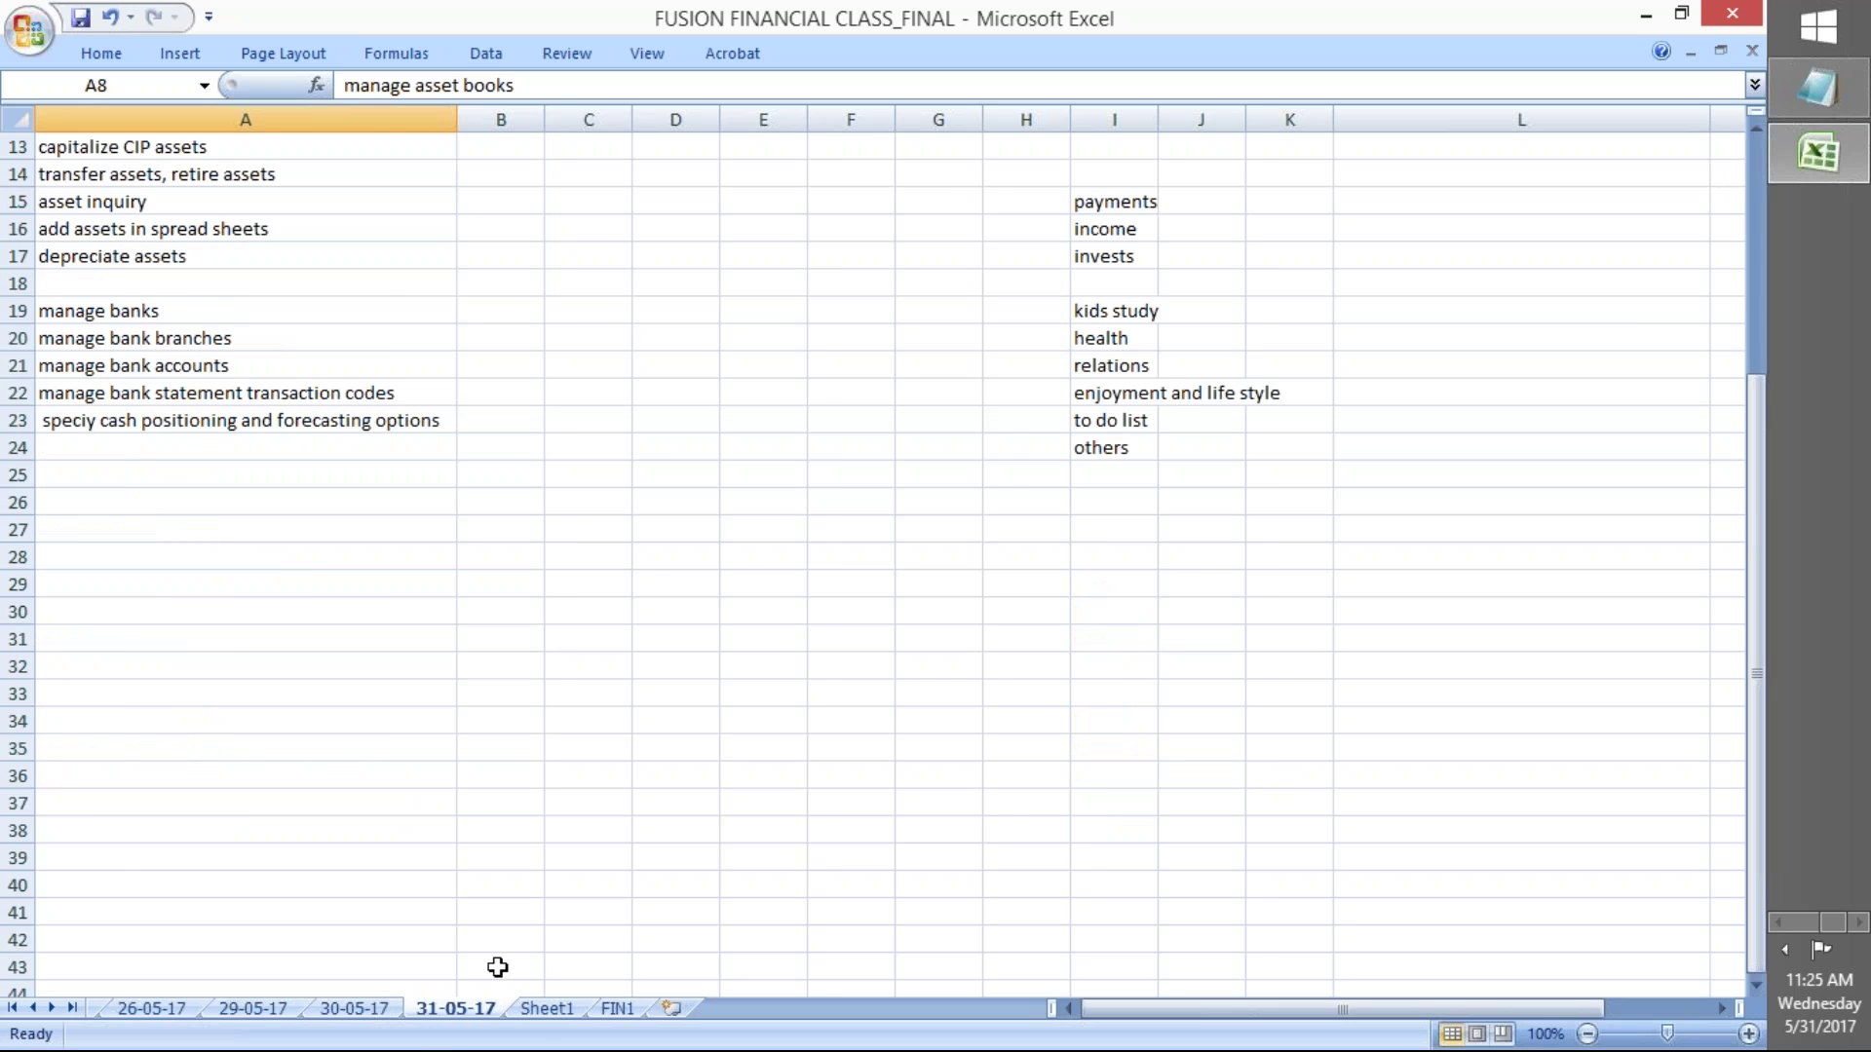
left_click(541, 1014)
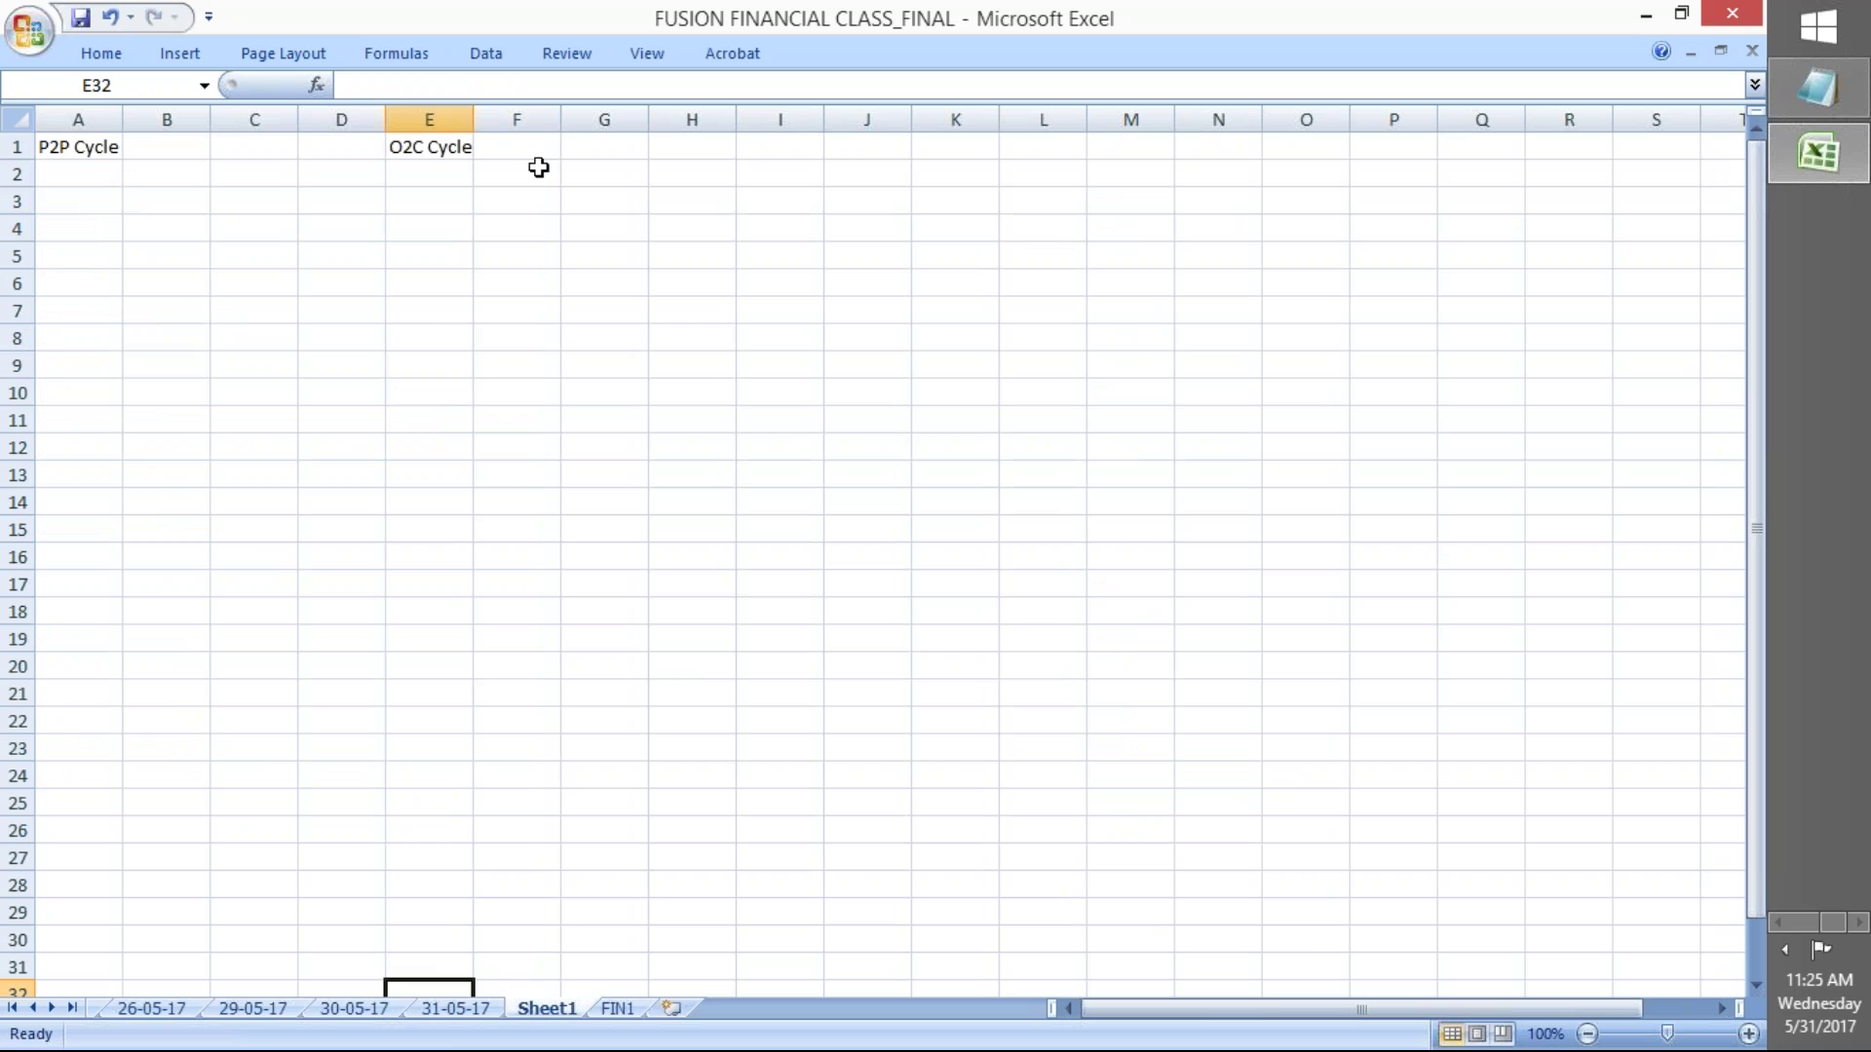
Move the P2P Cycle and O2C Cycle headings from A1:F1 to start at I1.
left_click_drag(77, 148, 526, 148)
key("ctrl+x")
left_click(779, 146)
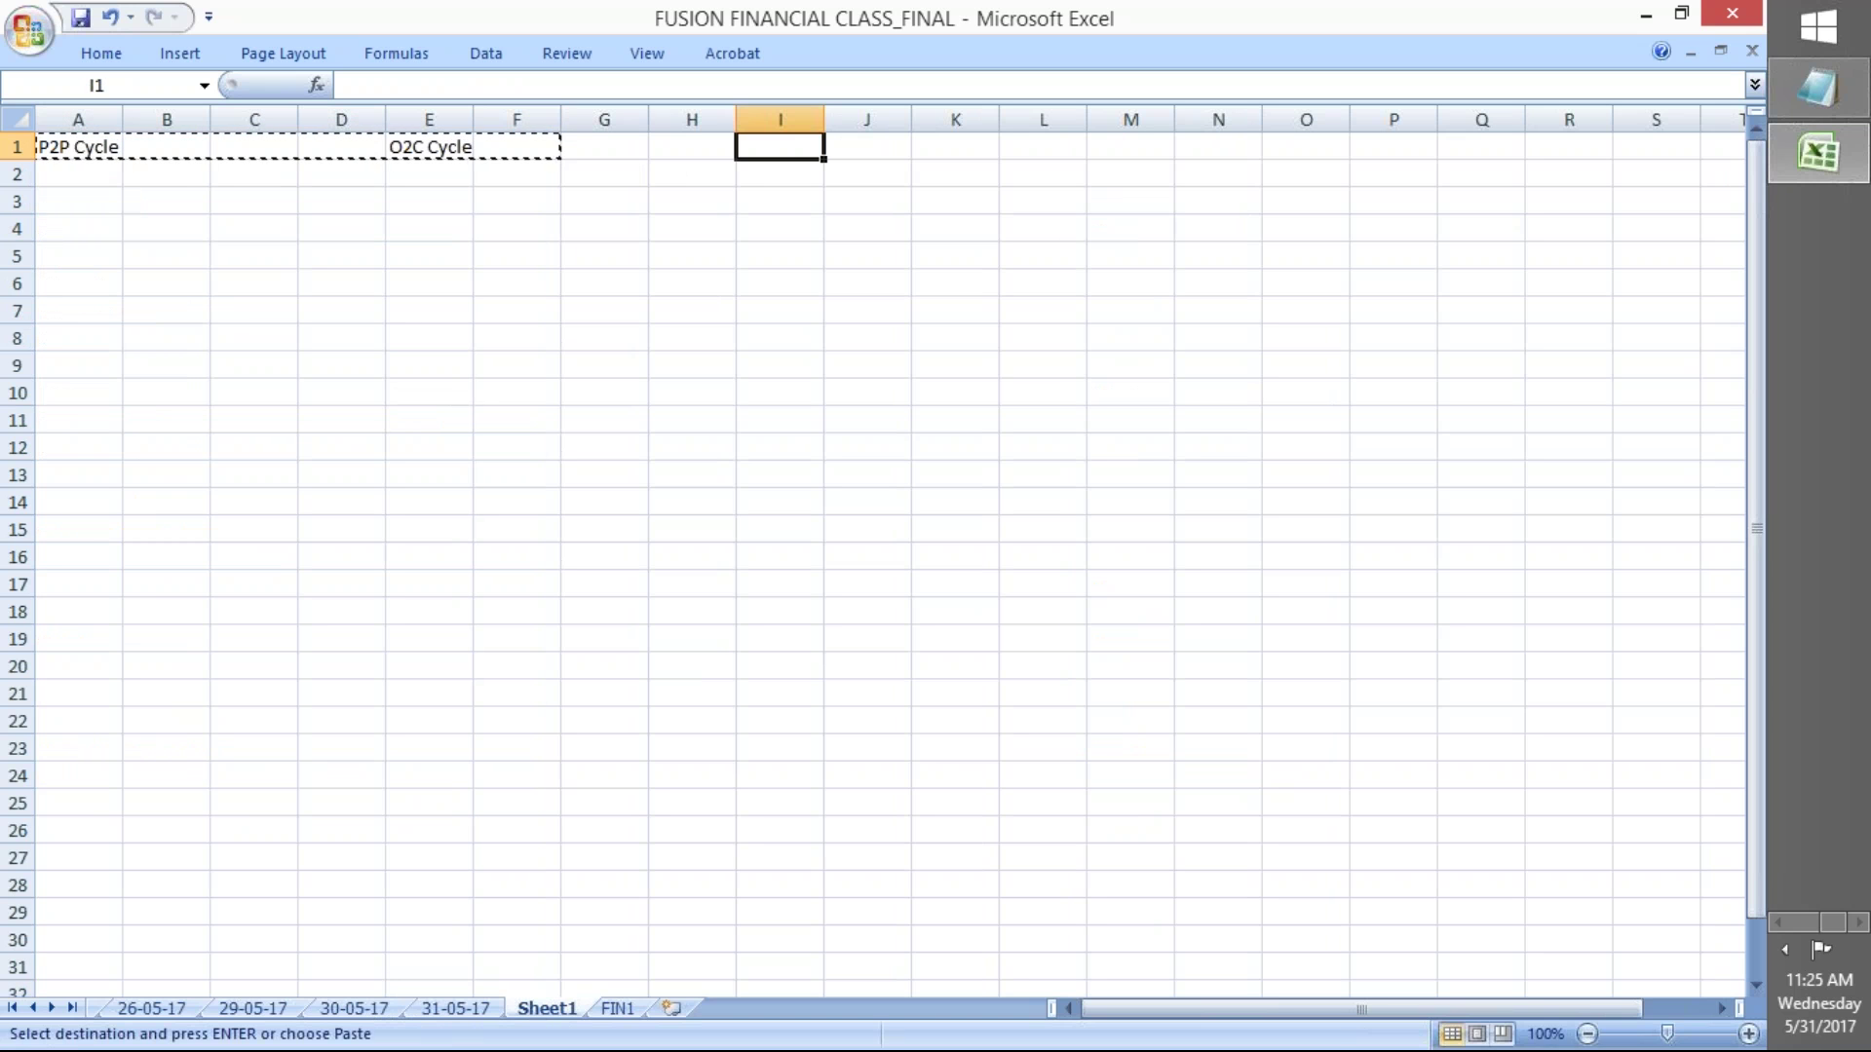
key("ctrl+v")
Enter Reporting in A1, Spreadsheets in A3 and FBDI in A5.
left_click(166, 148)
left_click(92, 146)
type("Rep")
type("po")
key("BackSpace")
key("BackSpace")
type("orting")
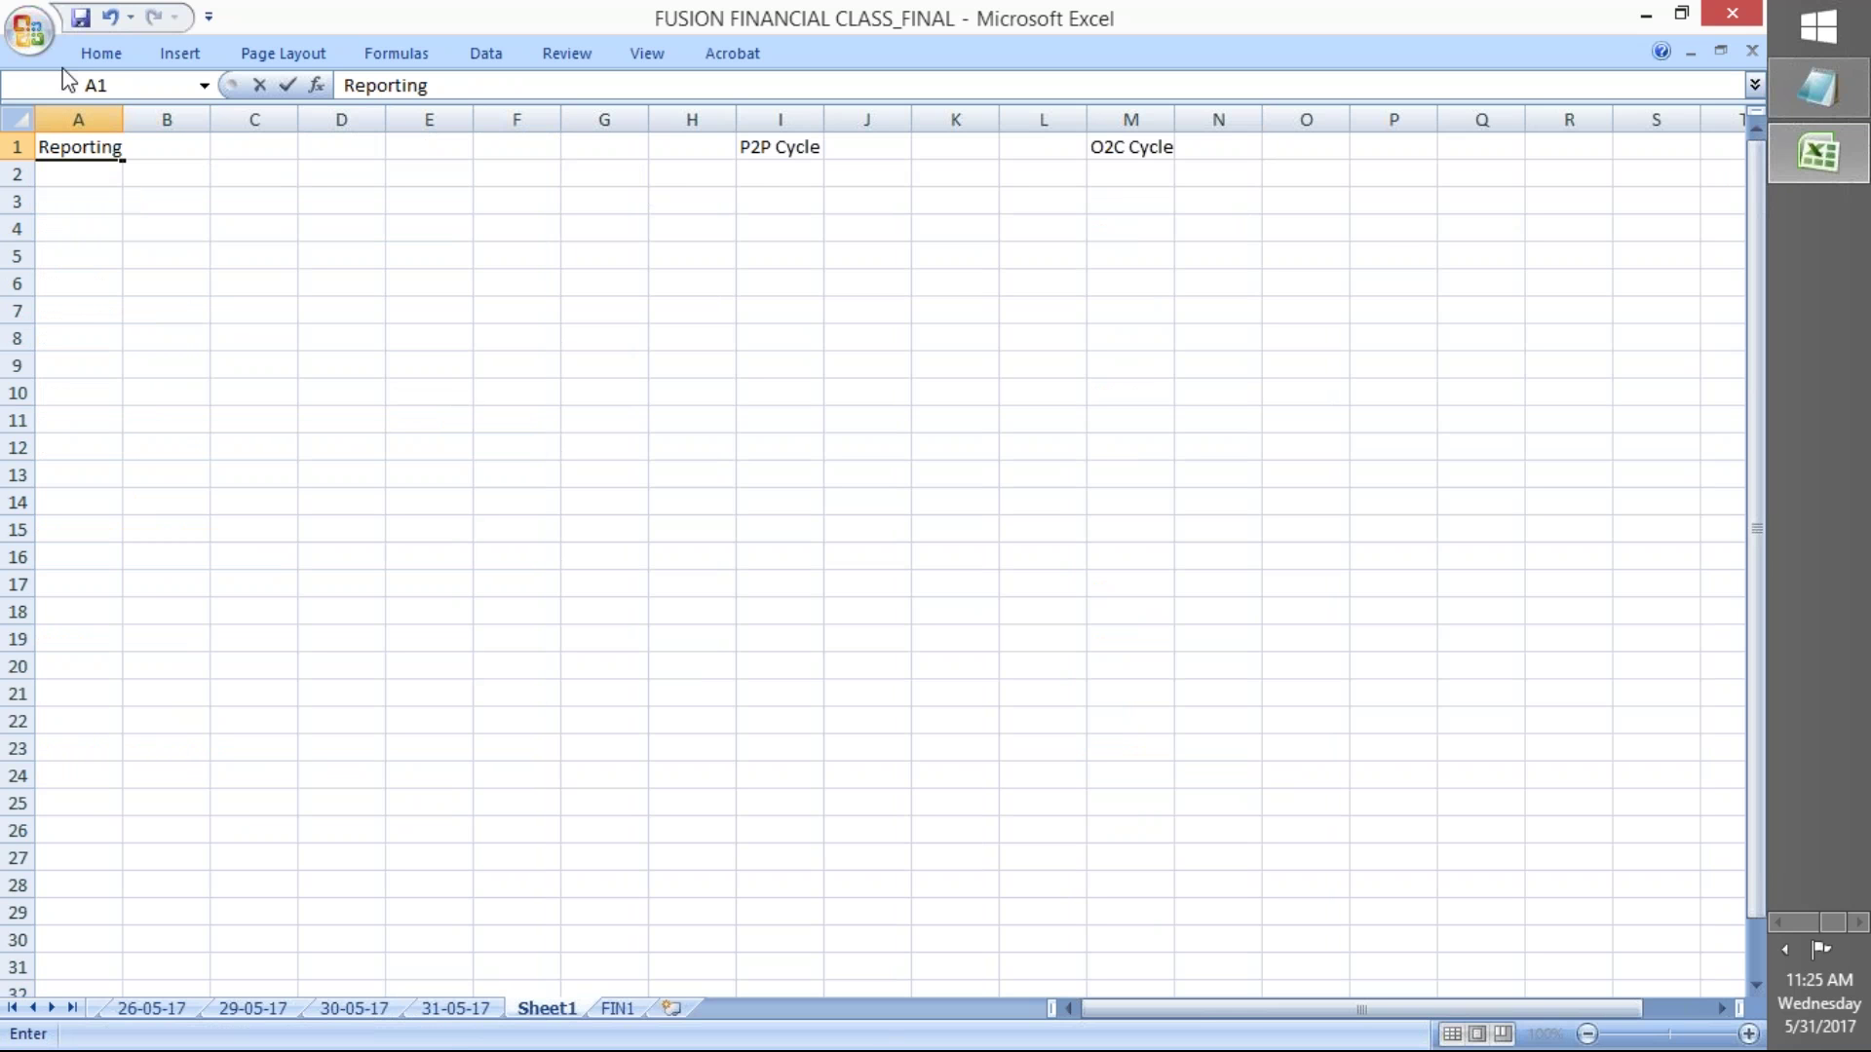
key("Return")
key("Return")
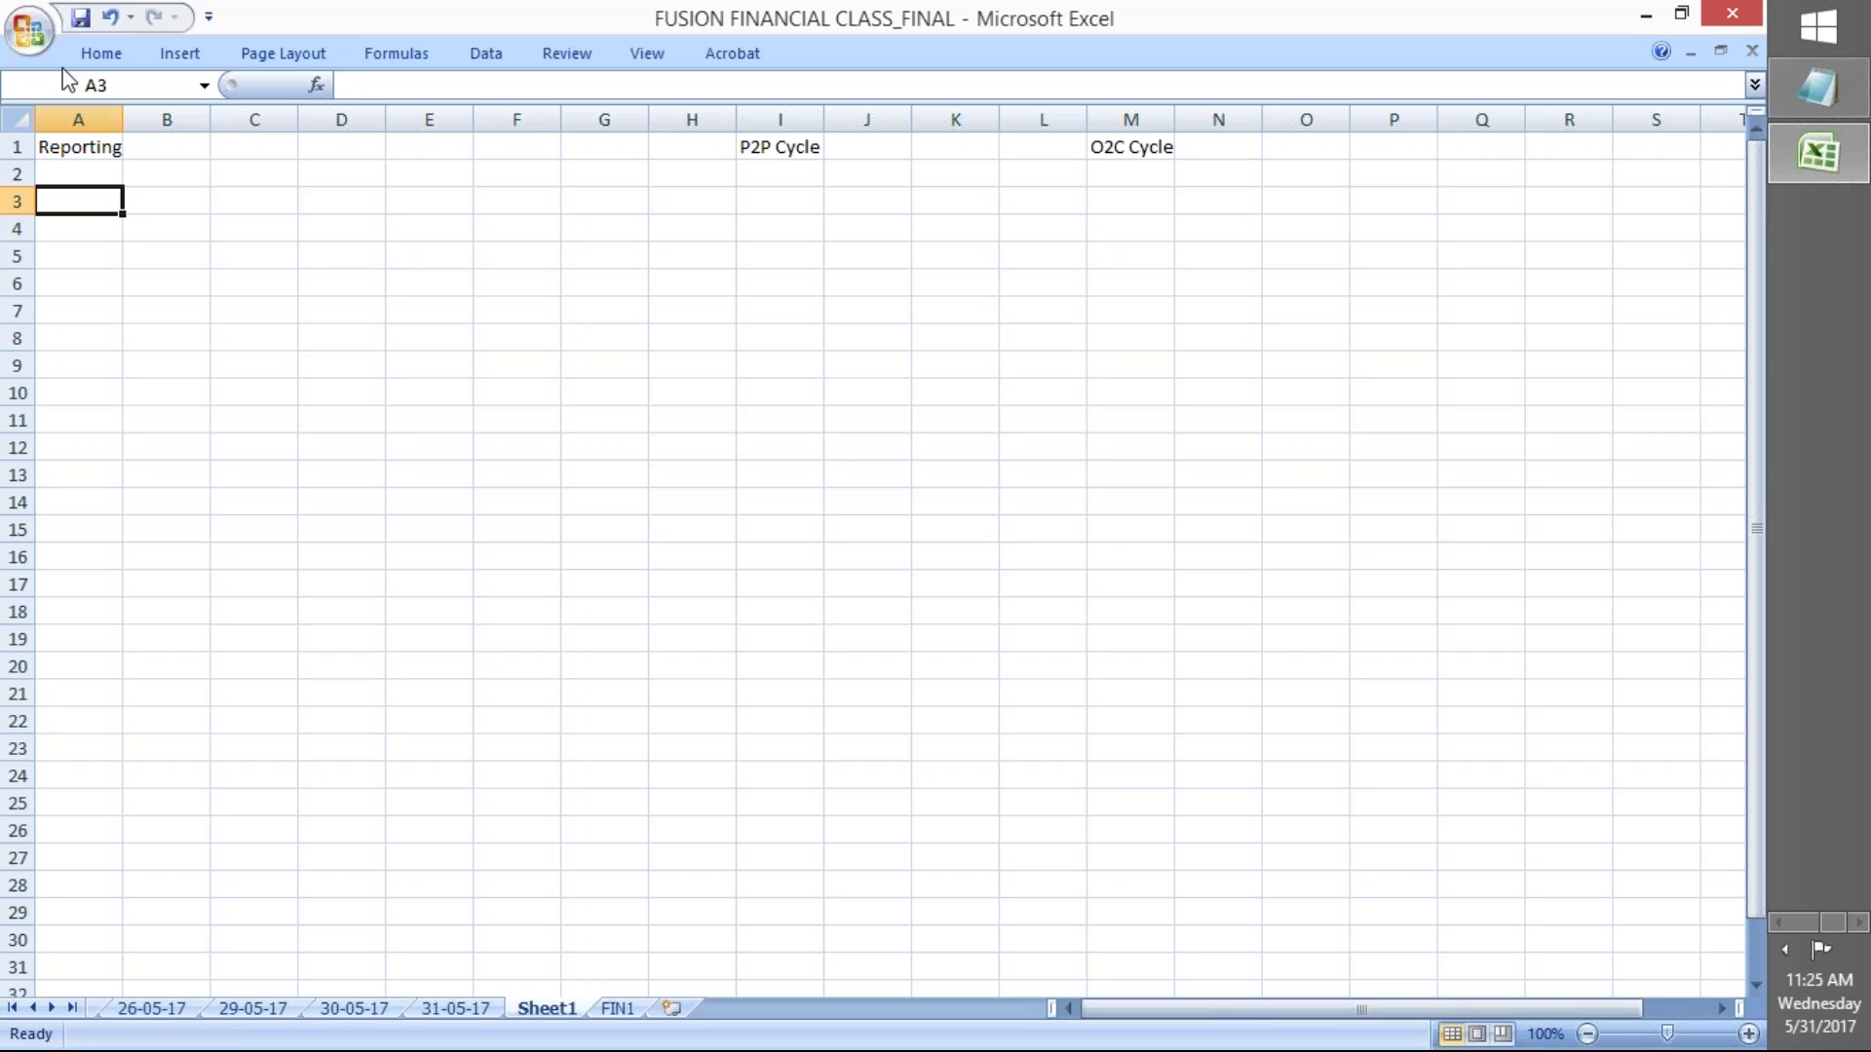
type("sp")
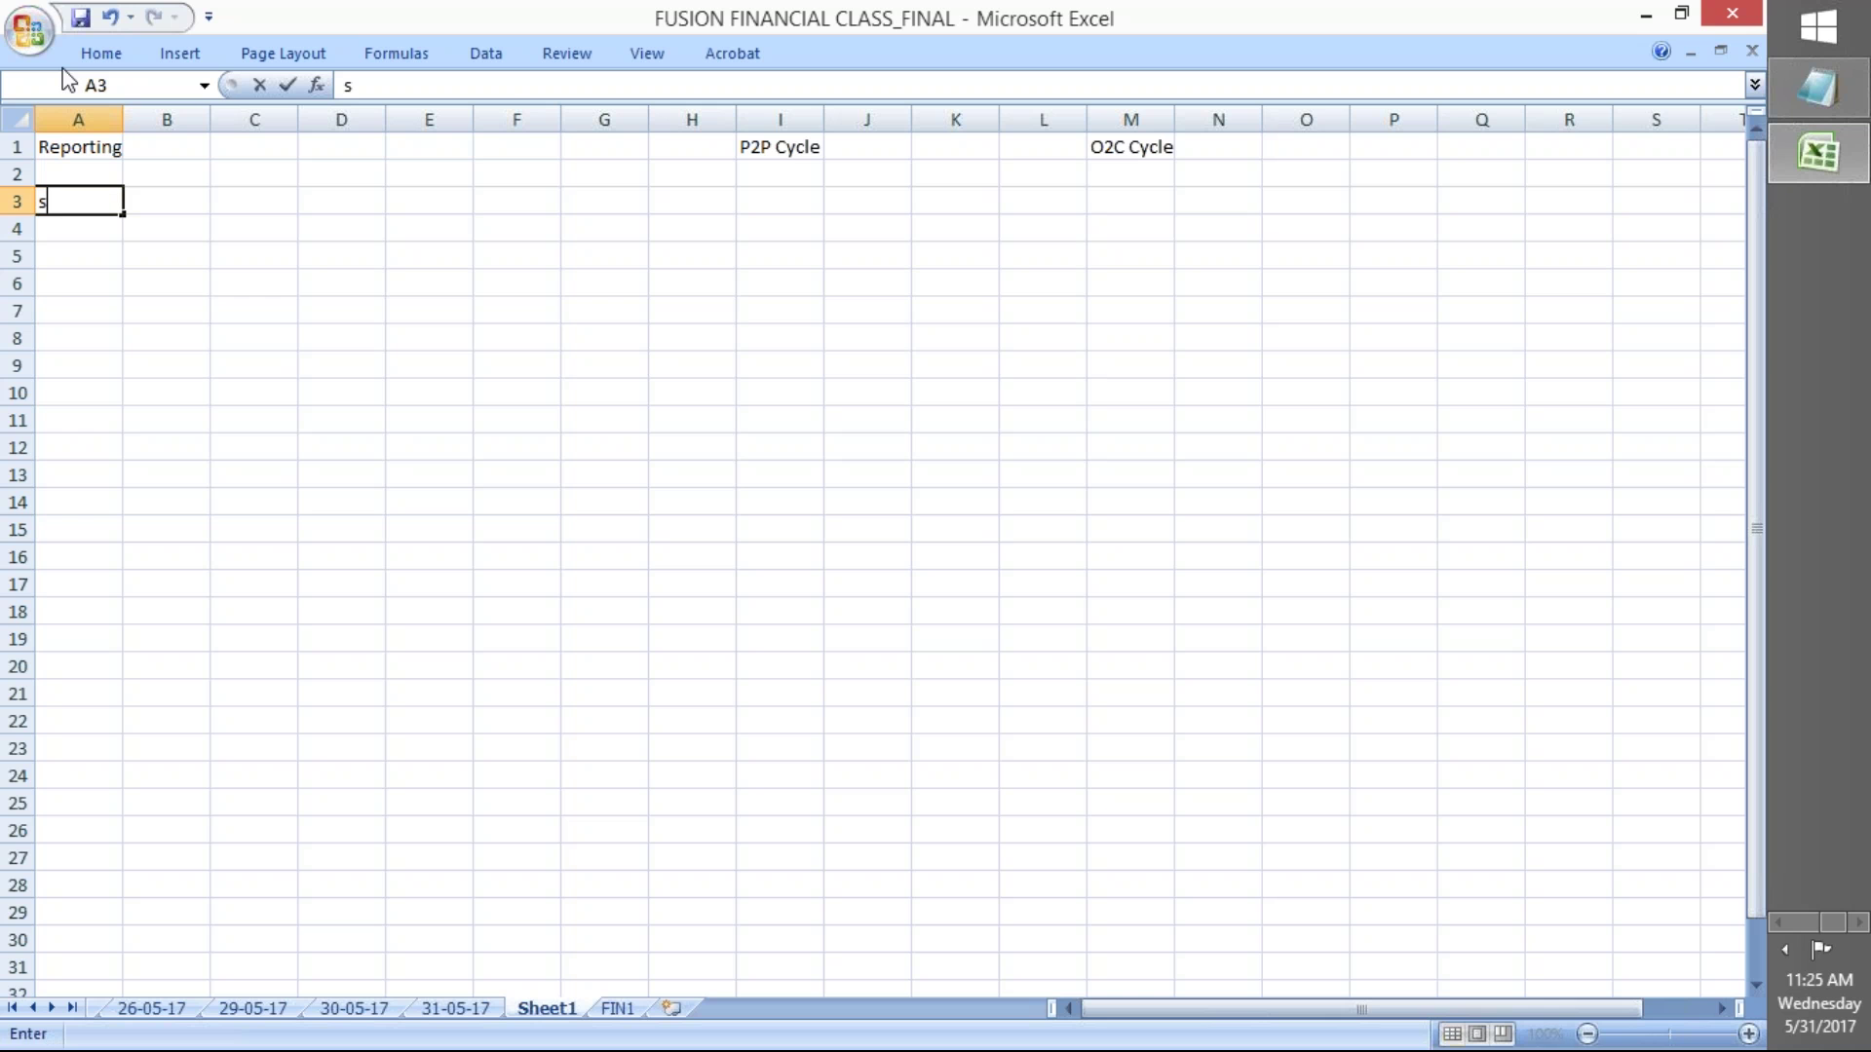
key("BackSpace")
key("BackSpace")
type("Spreadsheets")
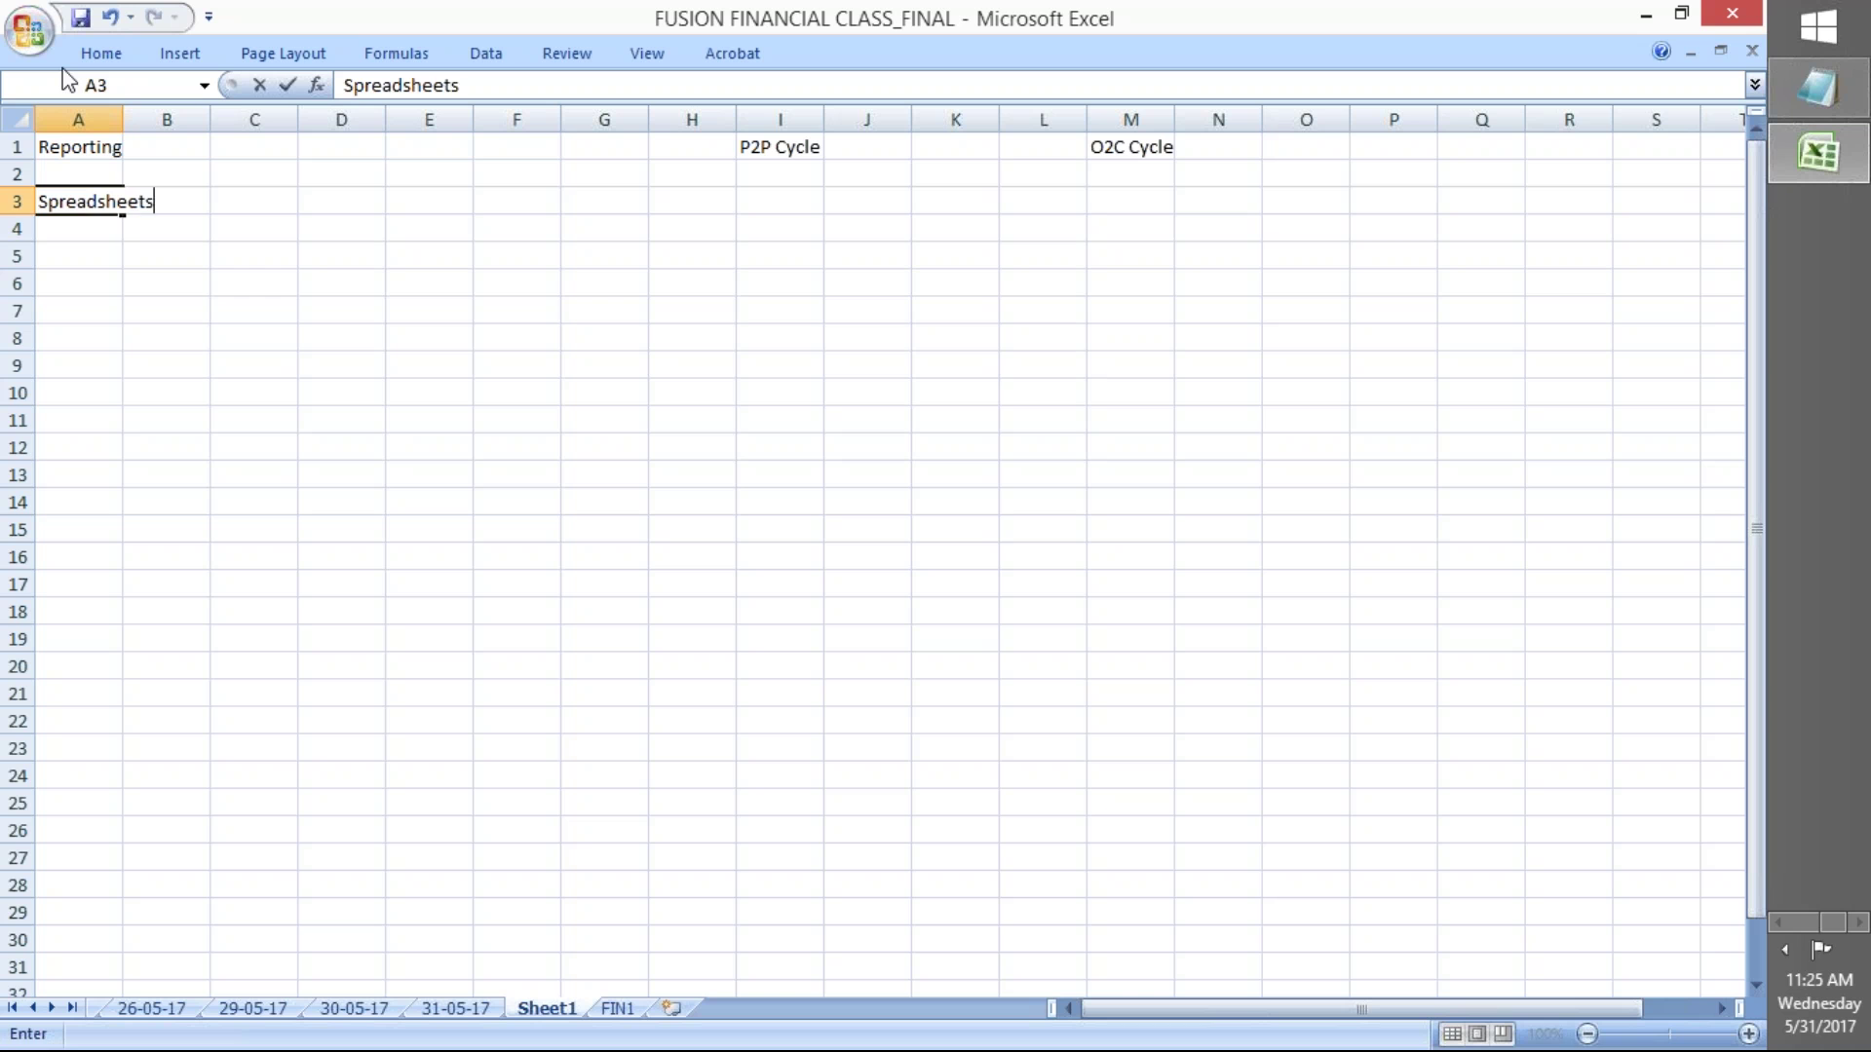
key("Return")
key("Return")
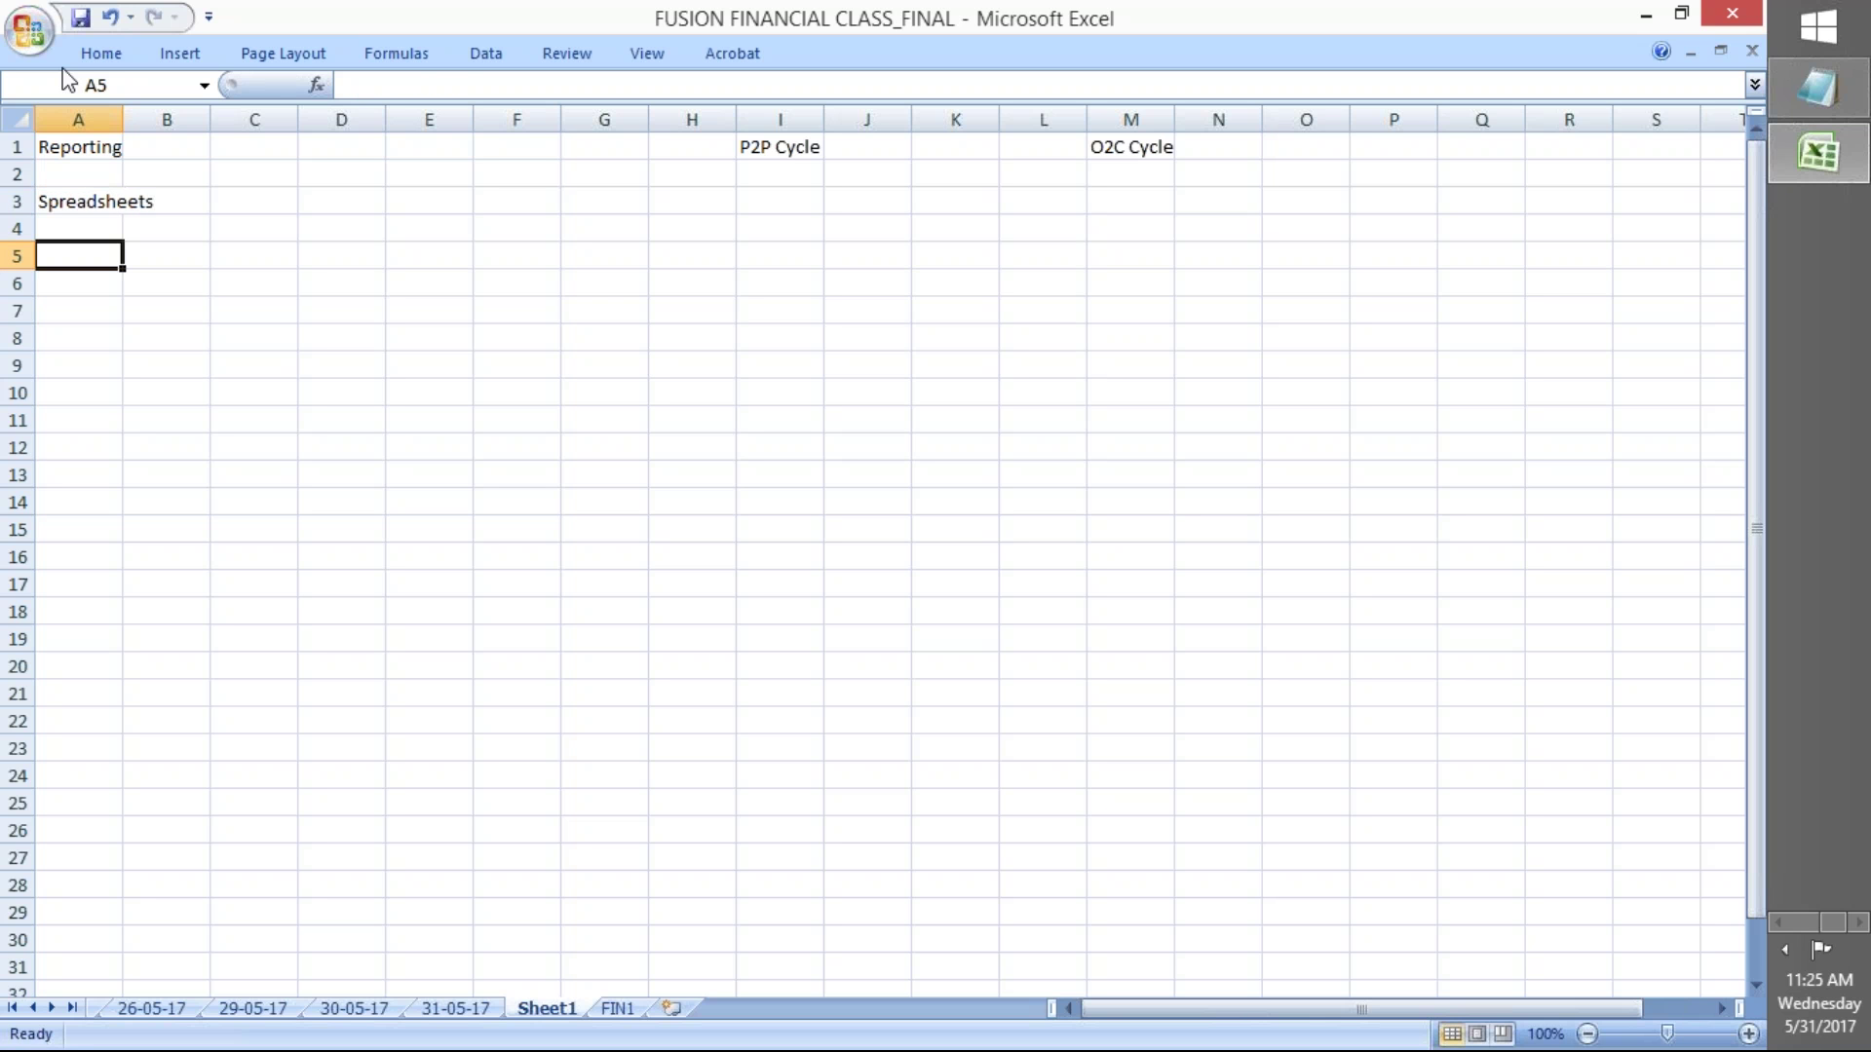
type("FB")
type("I")
key("BackSpace")
key("BackSpace")
type("BDI")
key("BackSpace")
type("DI")
key("Return")
key("Return")
key("Return")
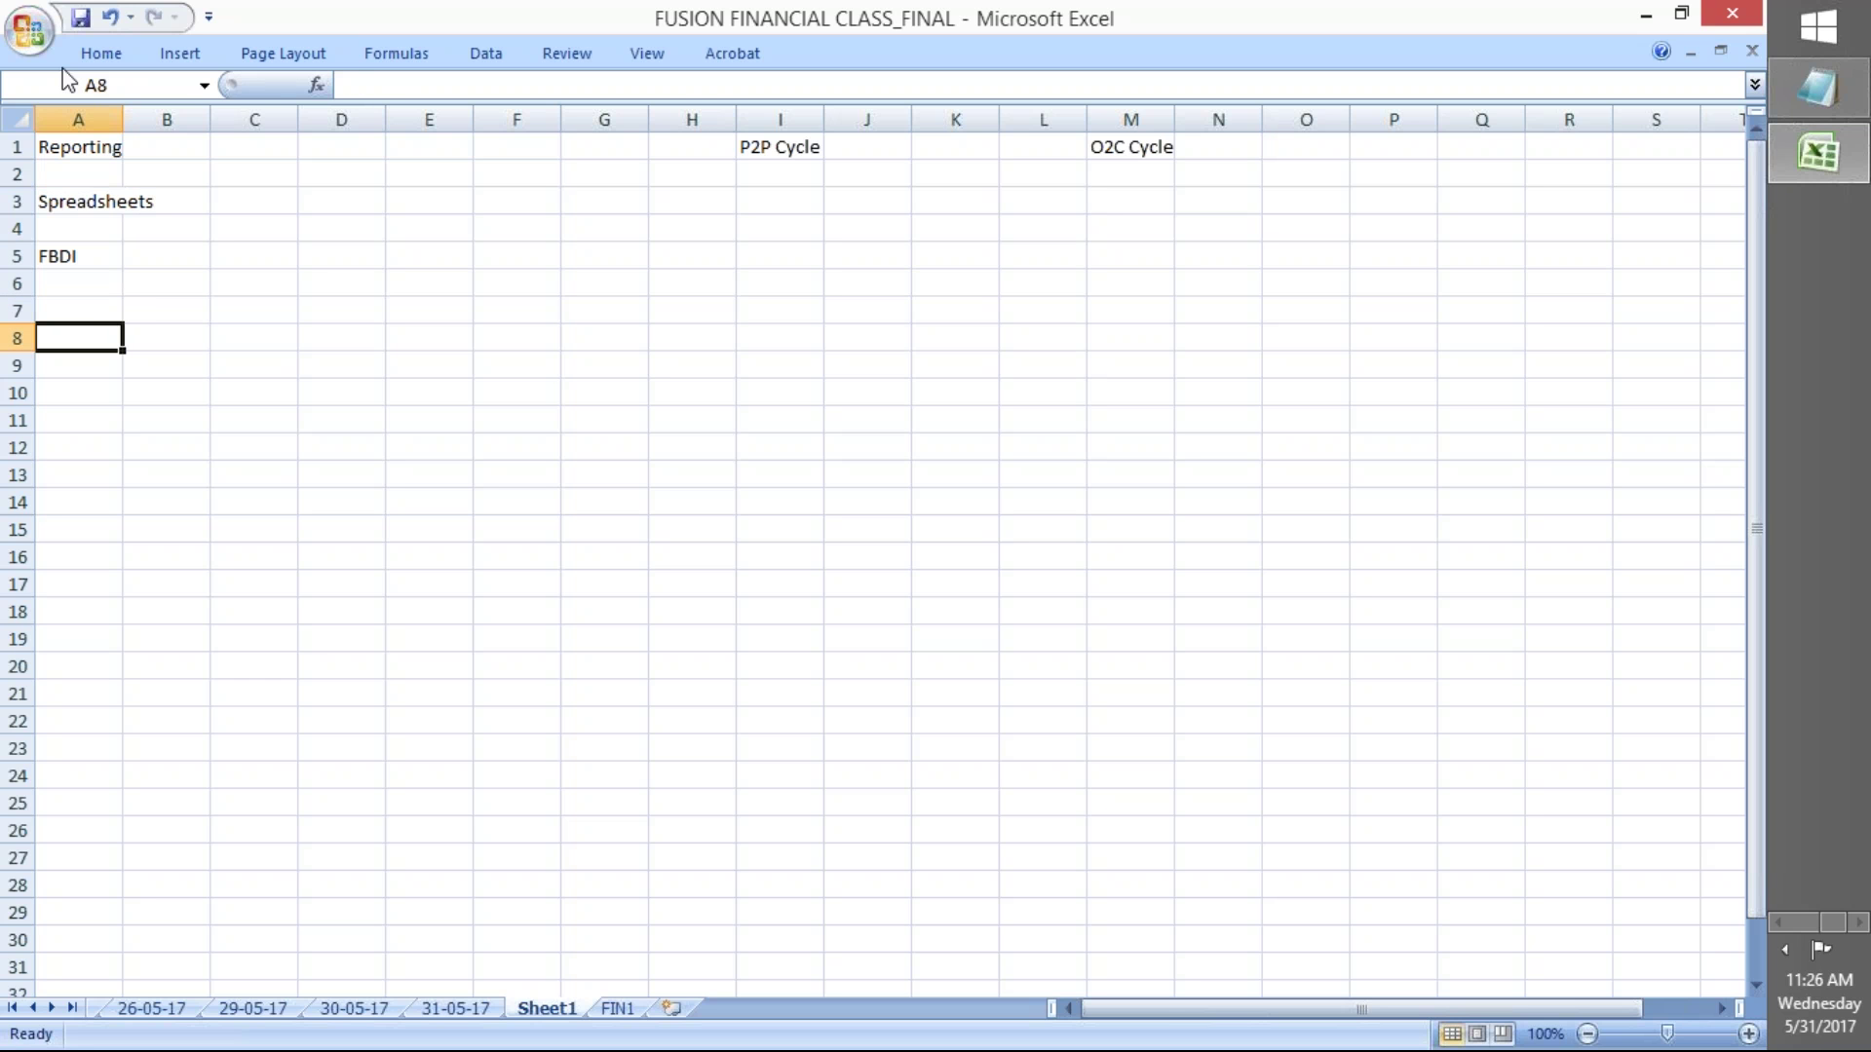
Enter OTBI in A7, FRS in A9, Data Conversion in A11, and autofit column A.
key("Up")
type("OTBIL")
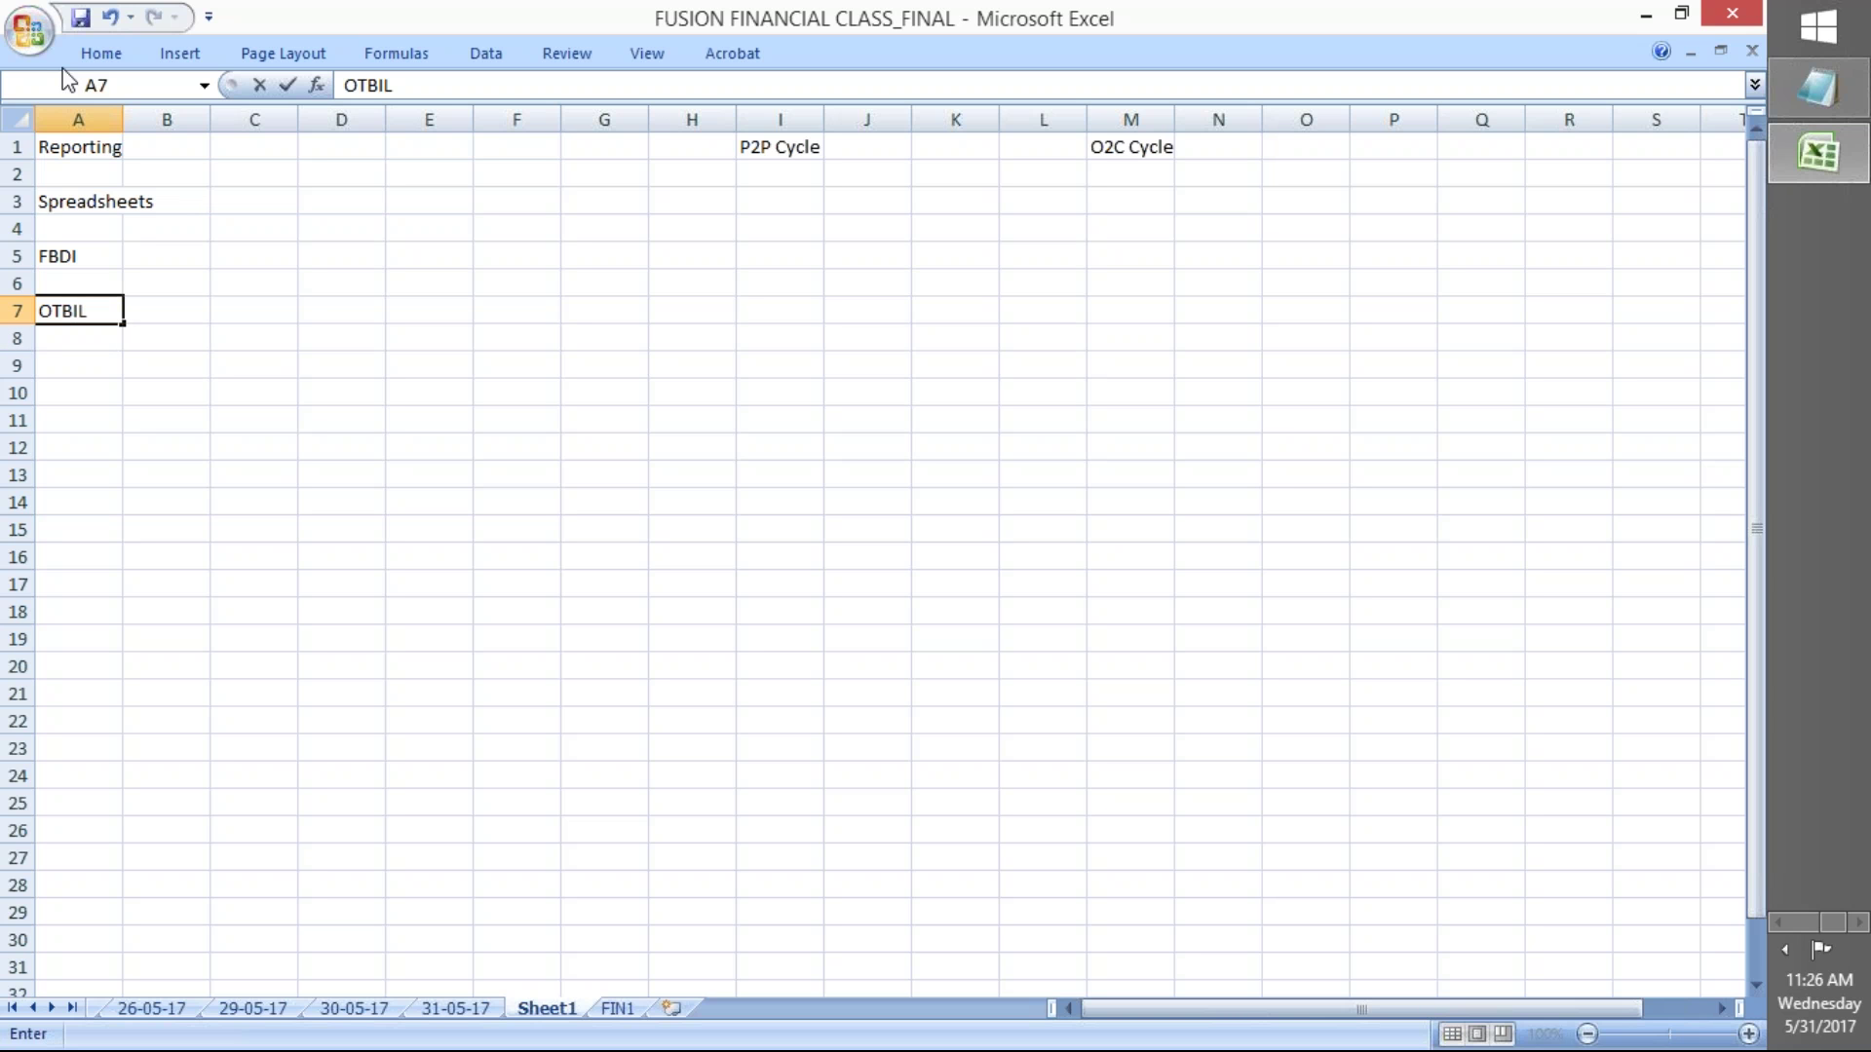
key("BackSpace")
key("BackSpace")
key("BackSpace")
type("BIL")
key("BackSpace")
key("Return")
key("Return")
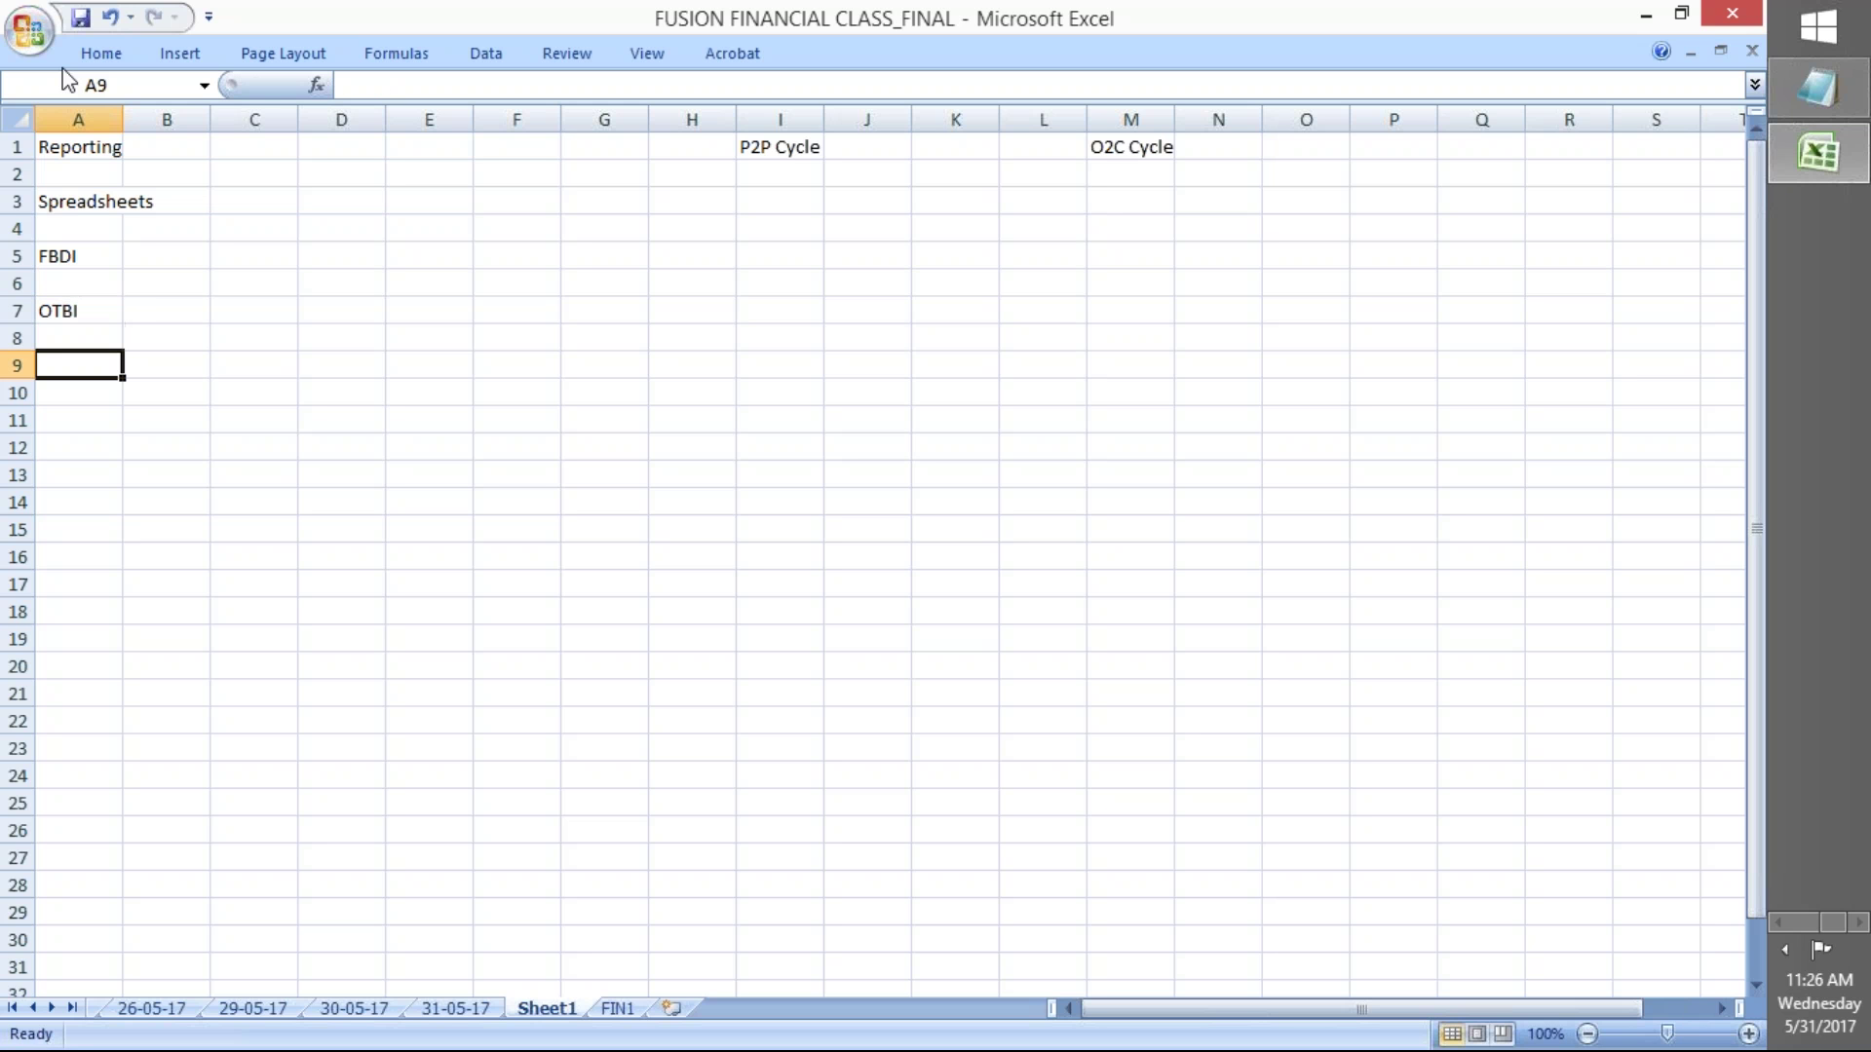
type("FRS")
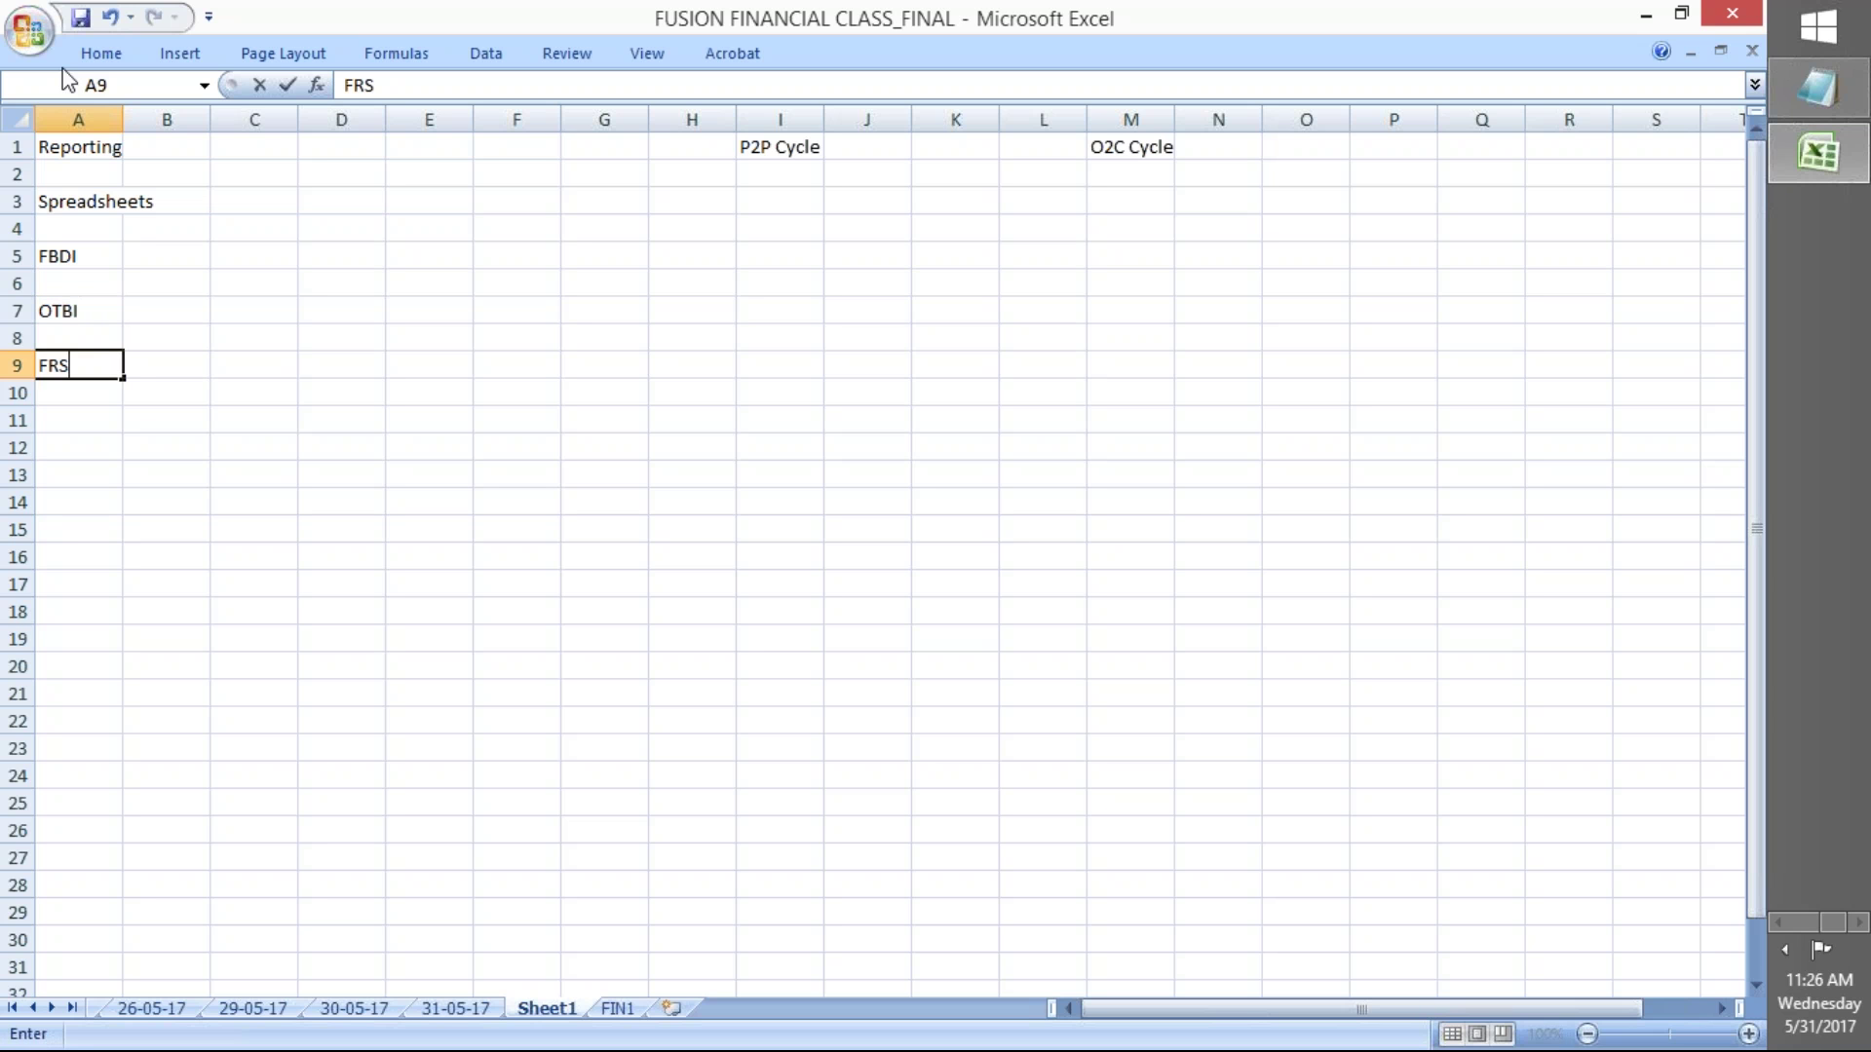
key("Return")
key("Return")
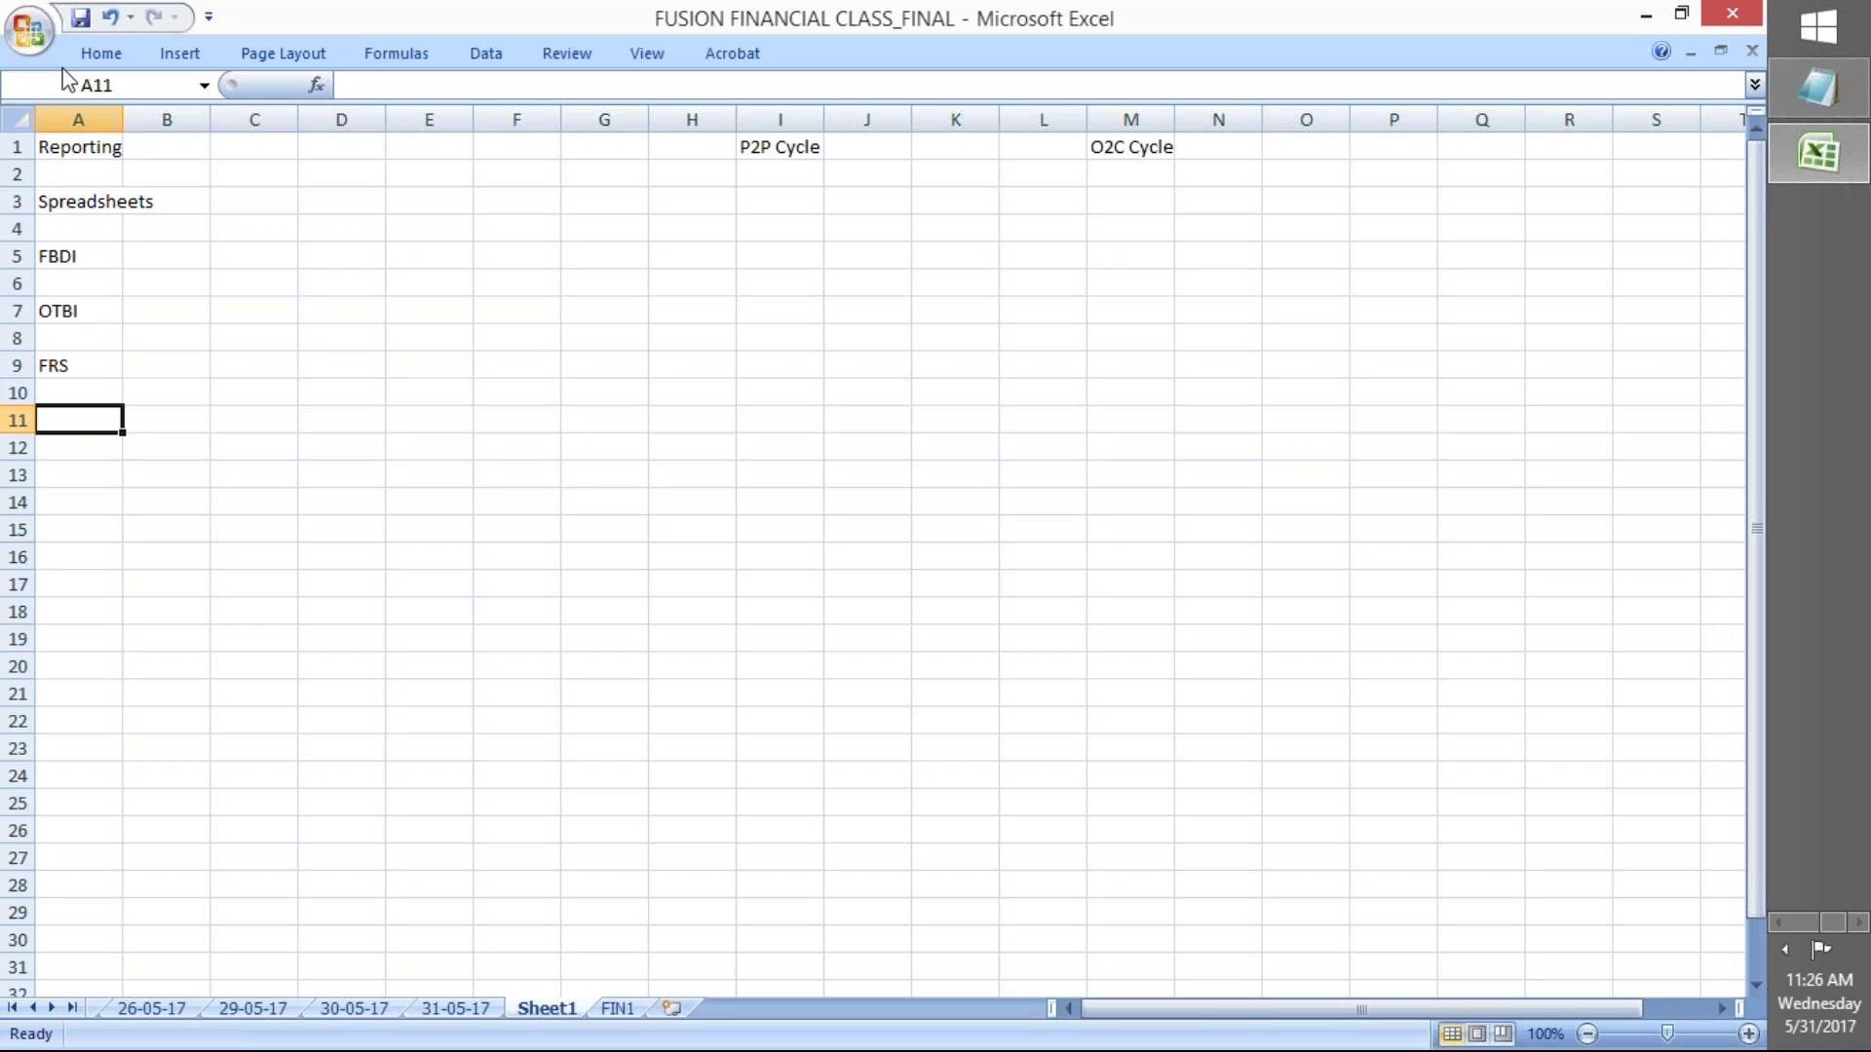
type("Data Conversion")
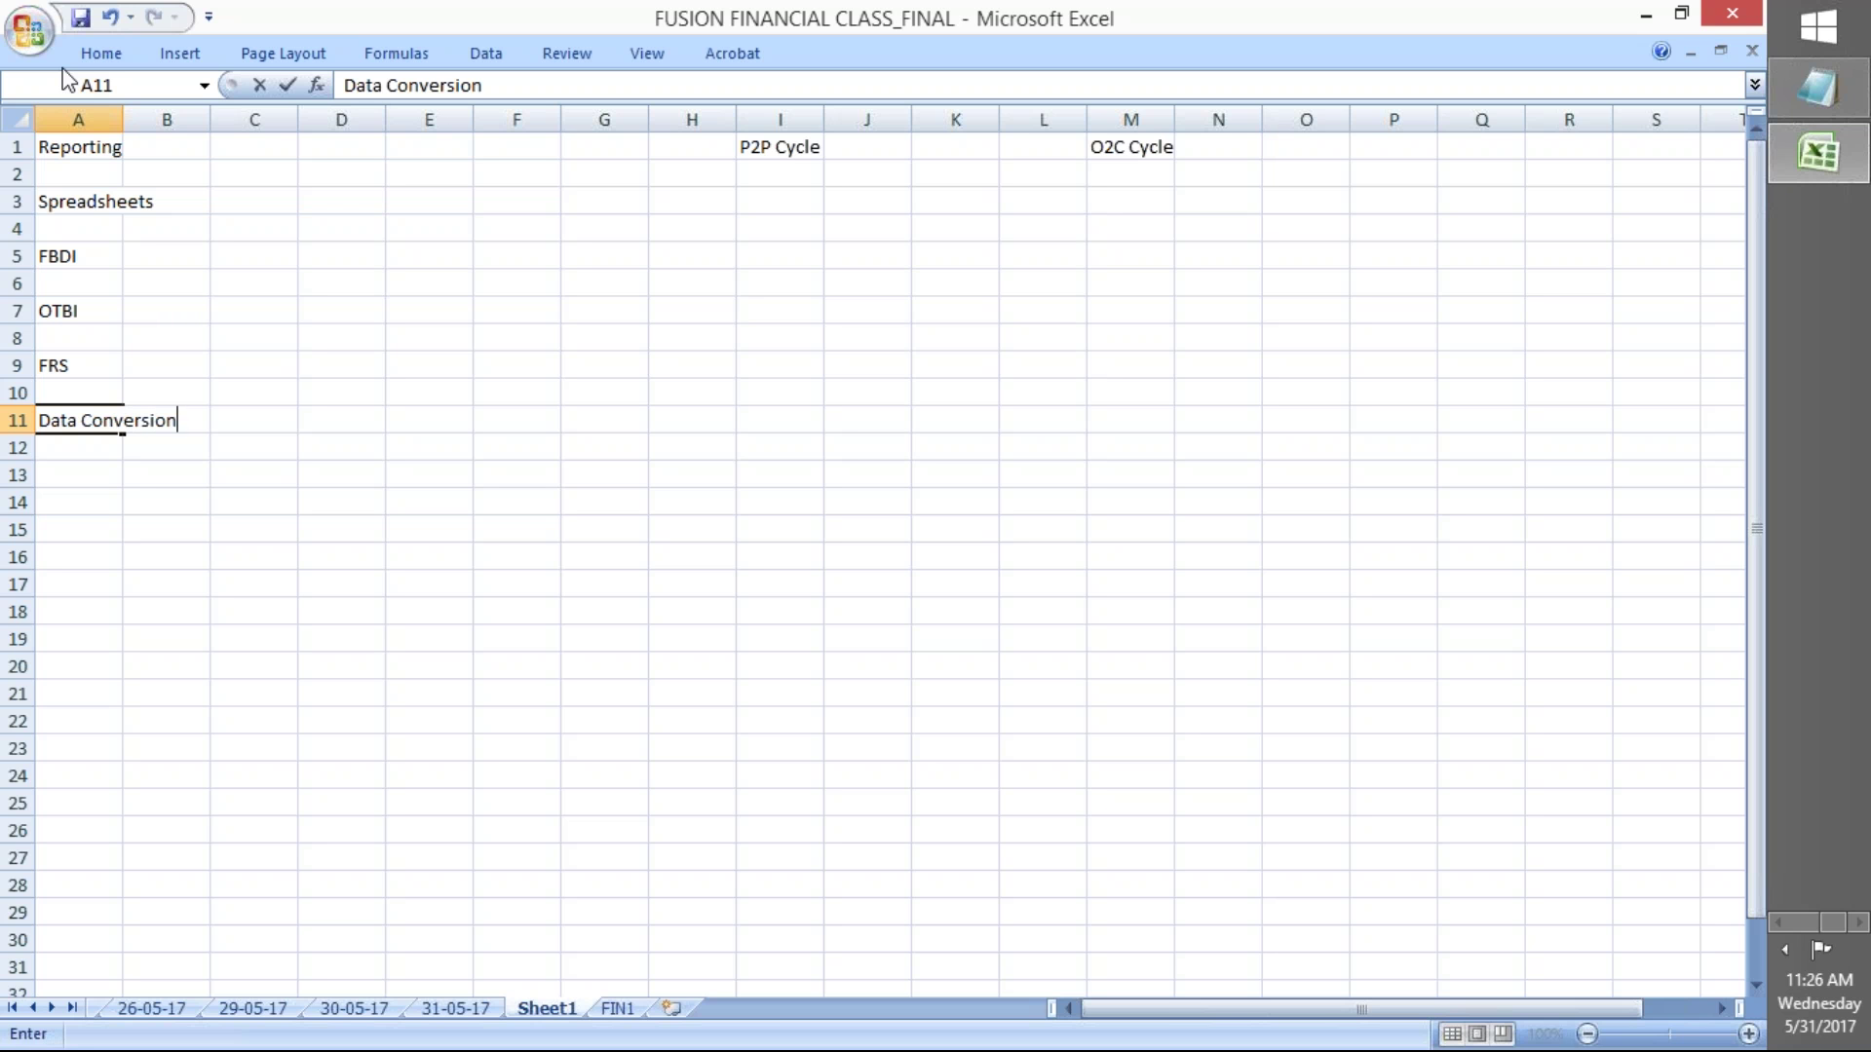
key("Return")
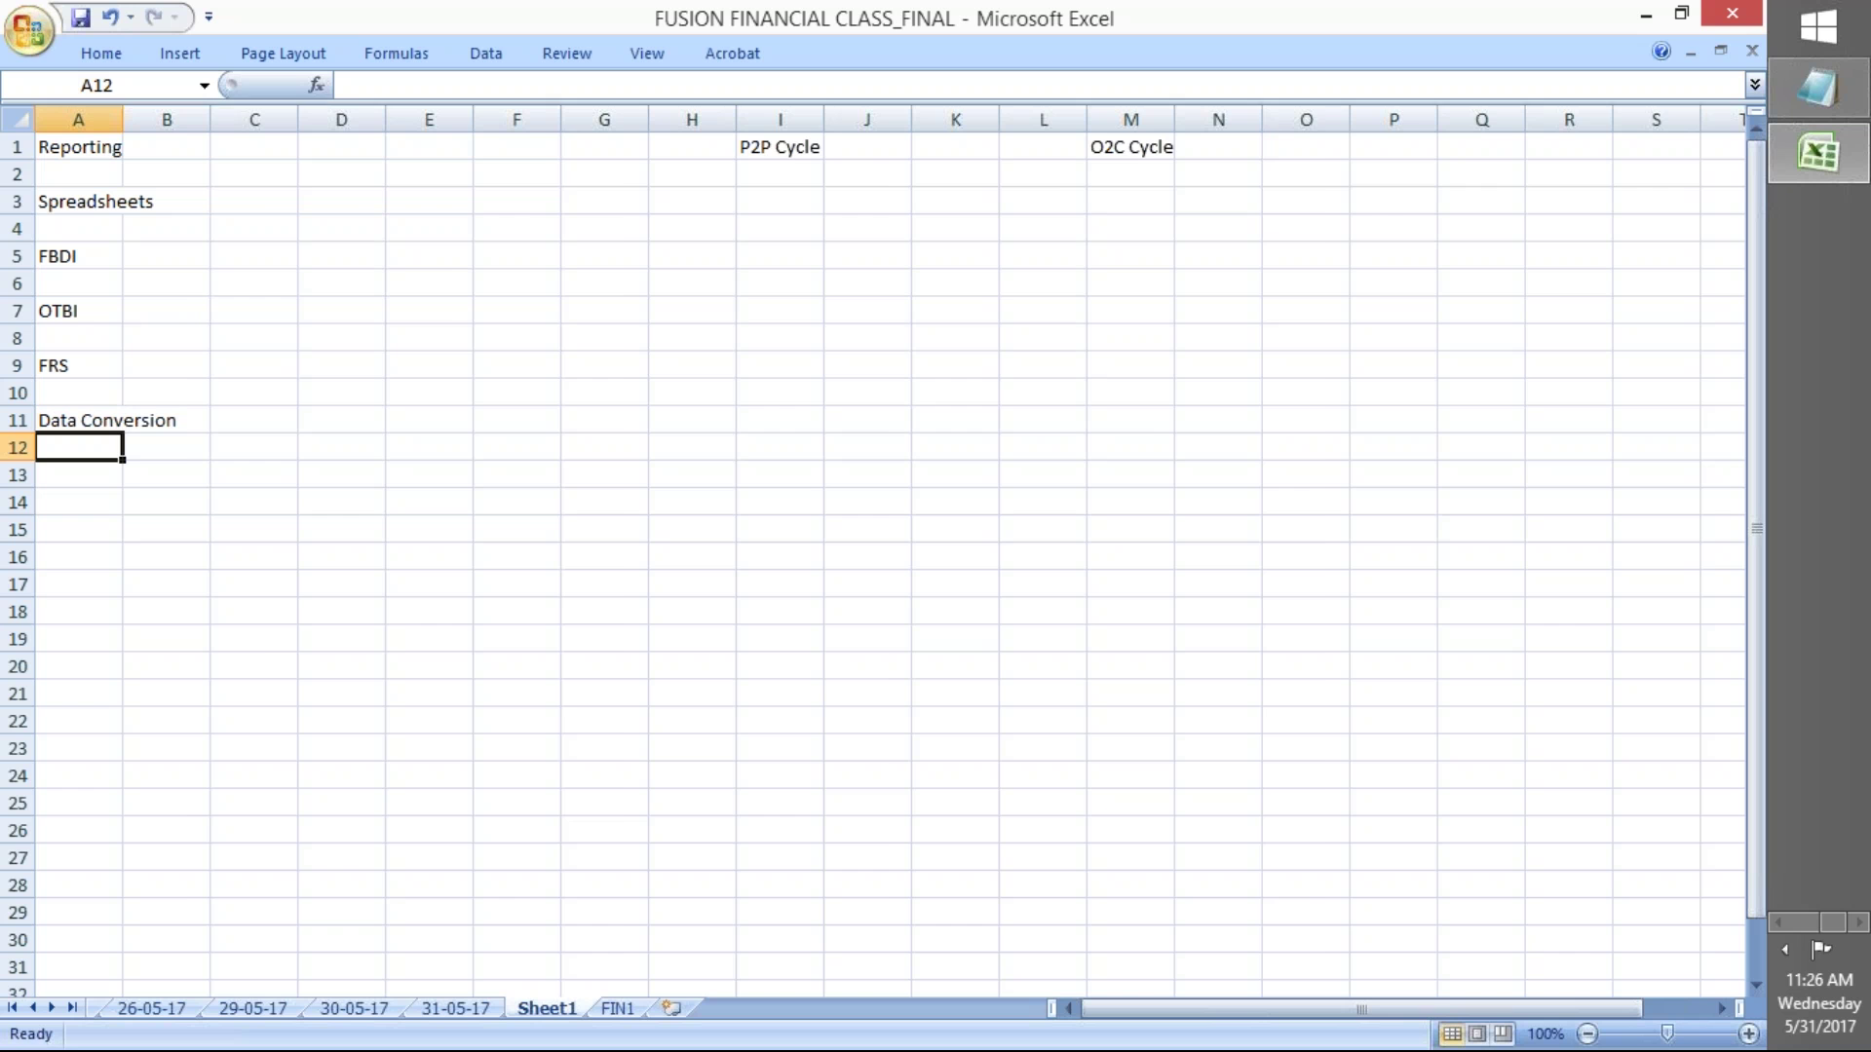
double_click(123, 119)
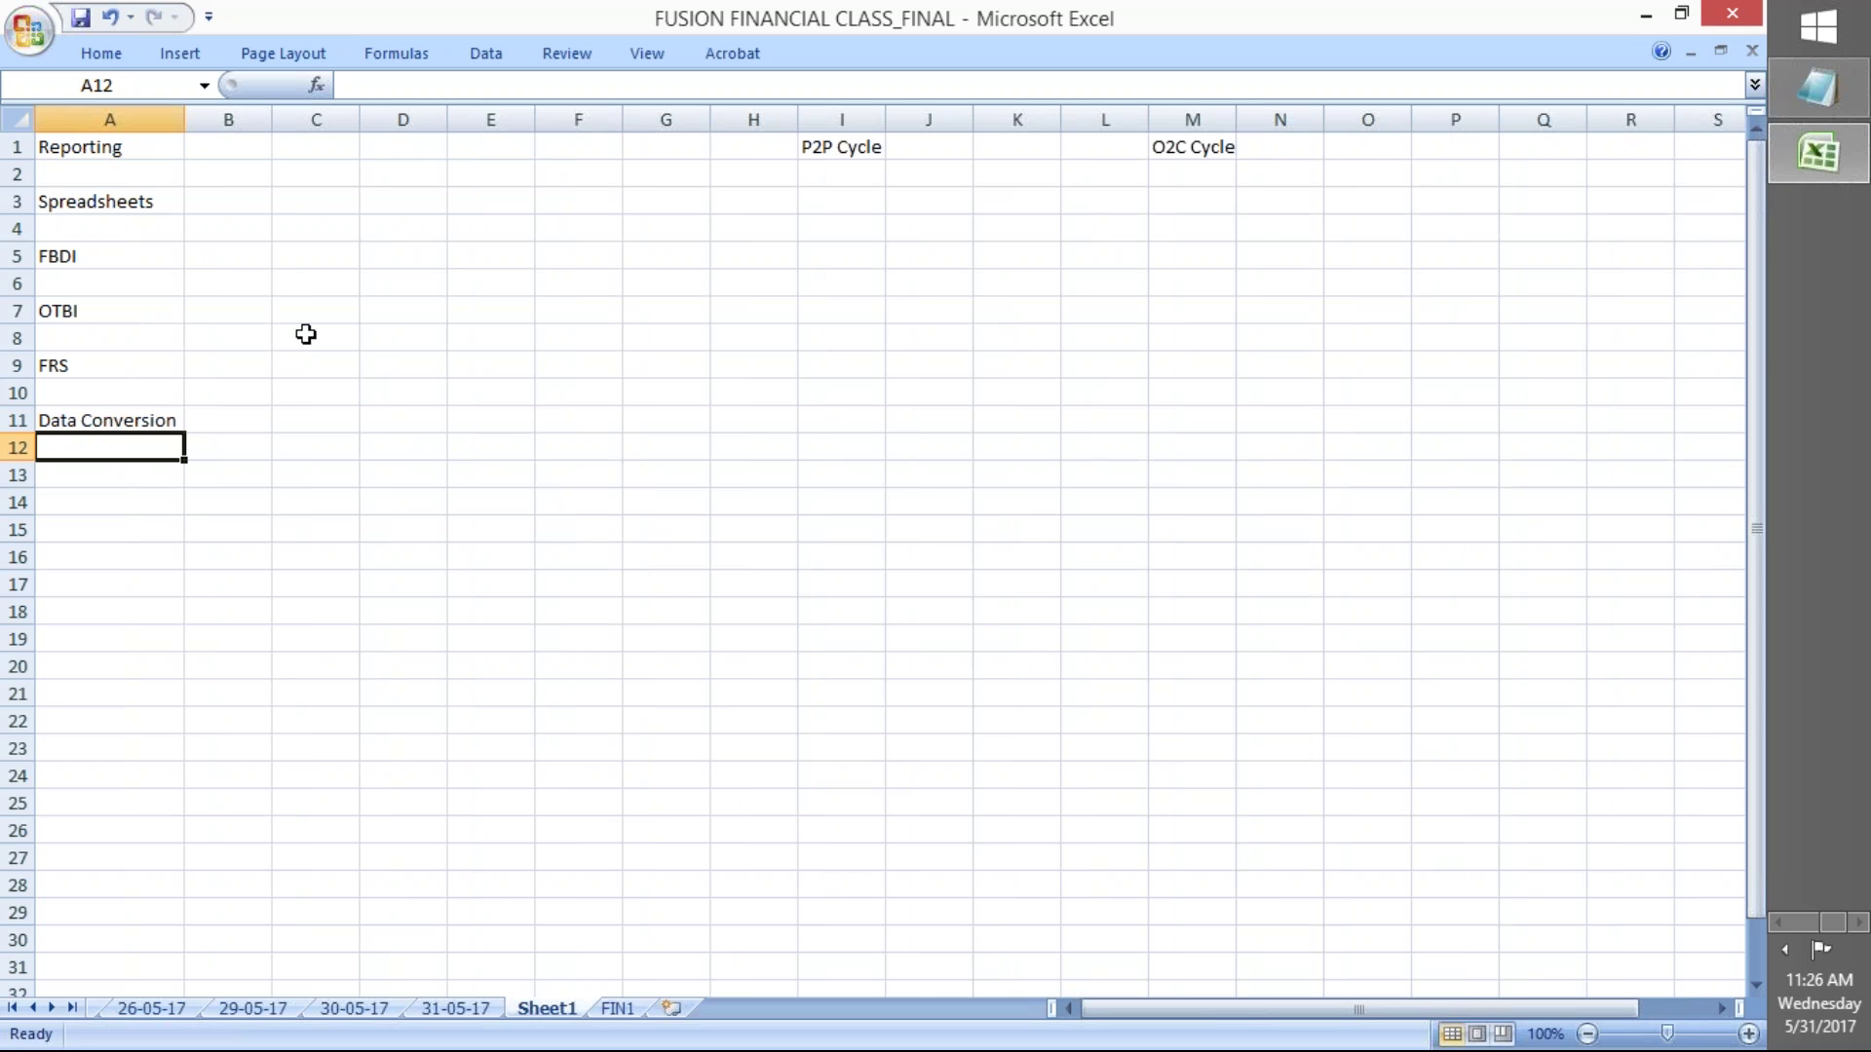
Give the Reporting heading in A1 a yellow fill.
left_click(97, 143)
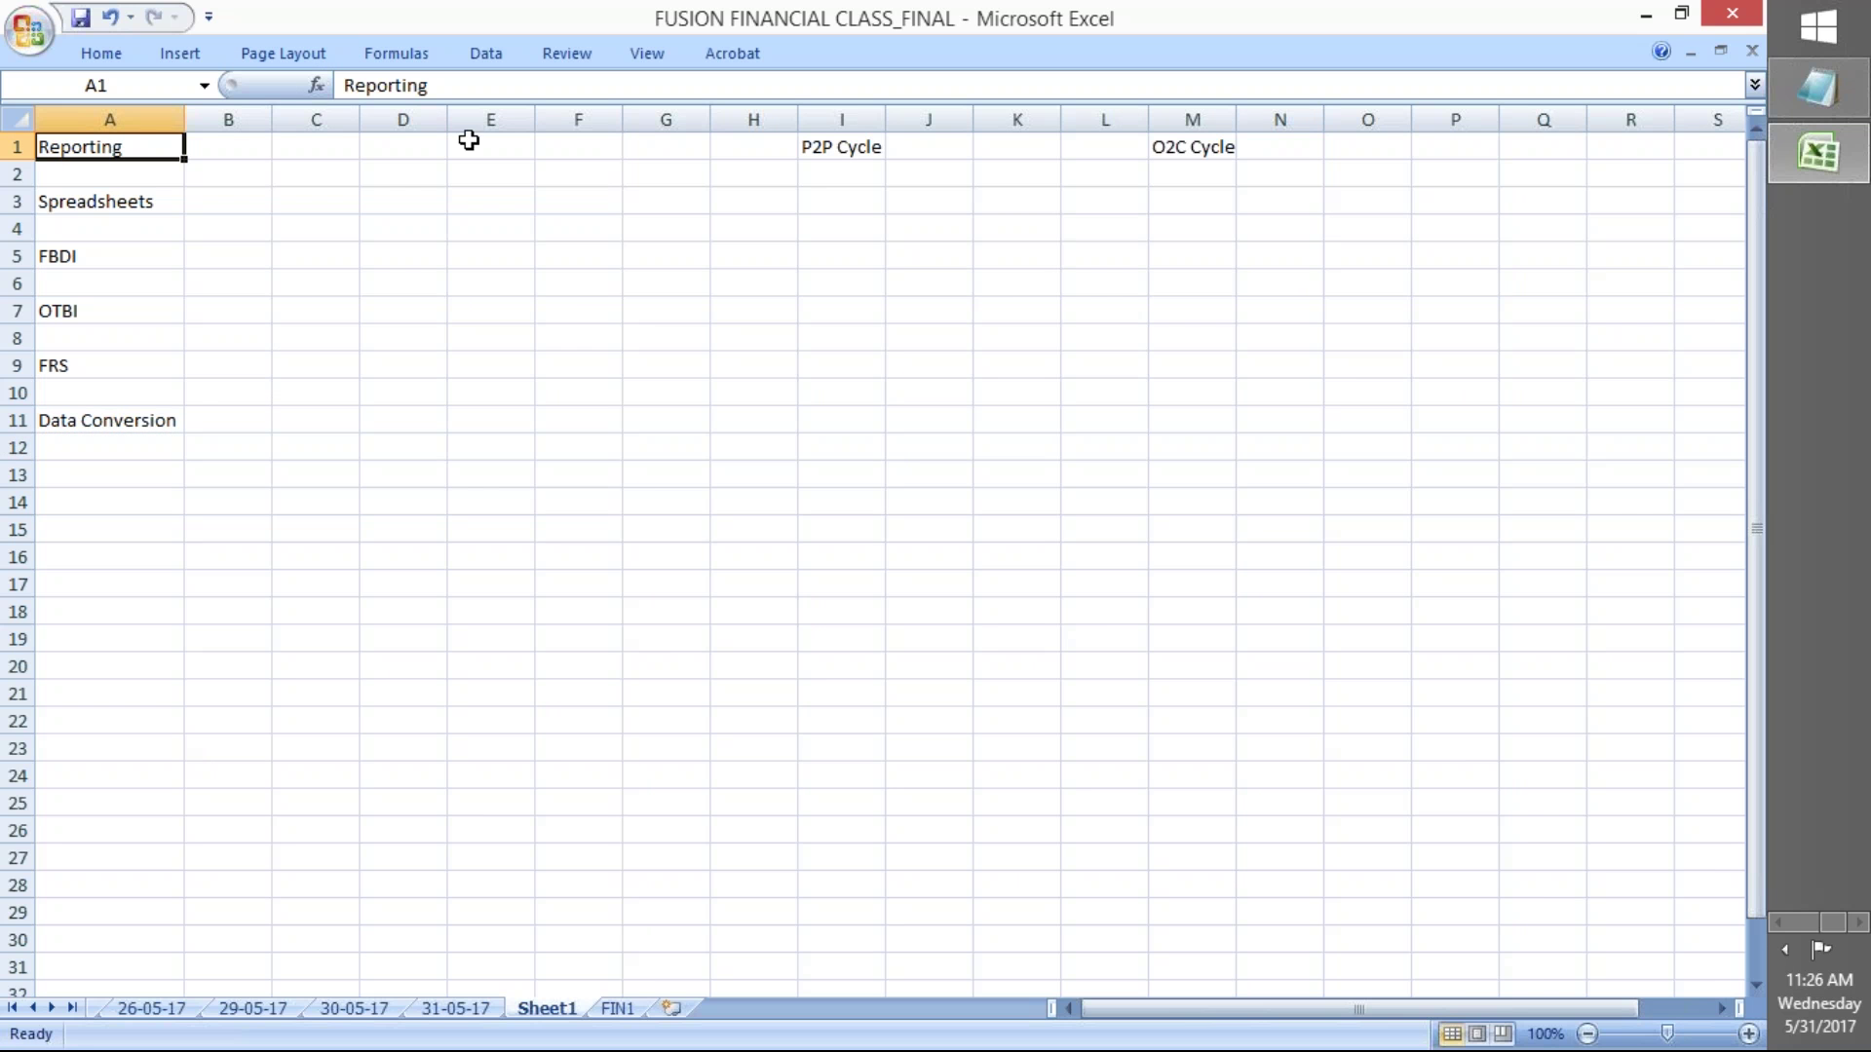
left_click(101, 53)
left_click(358, 141)
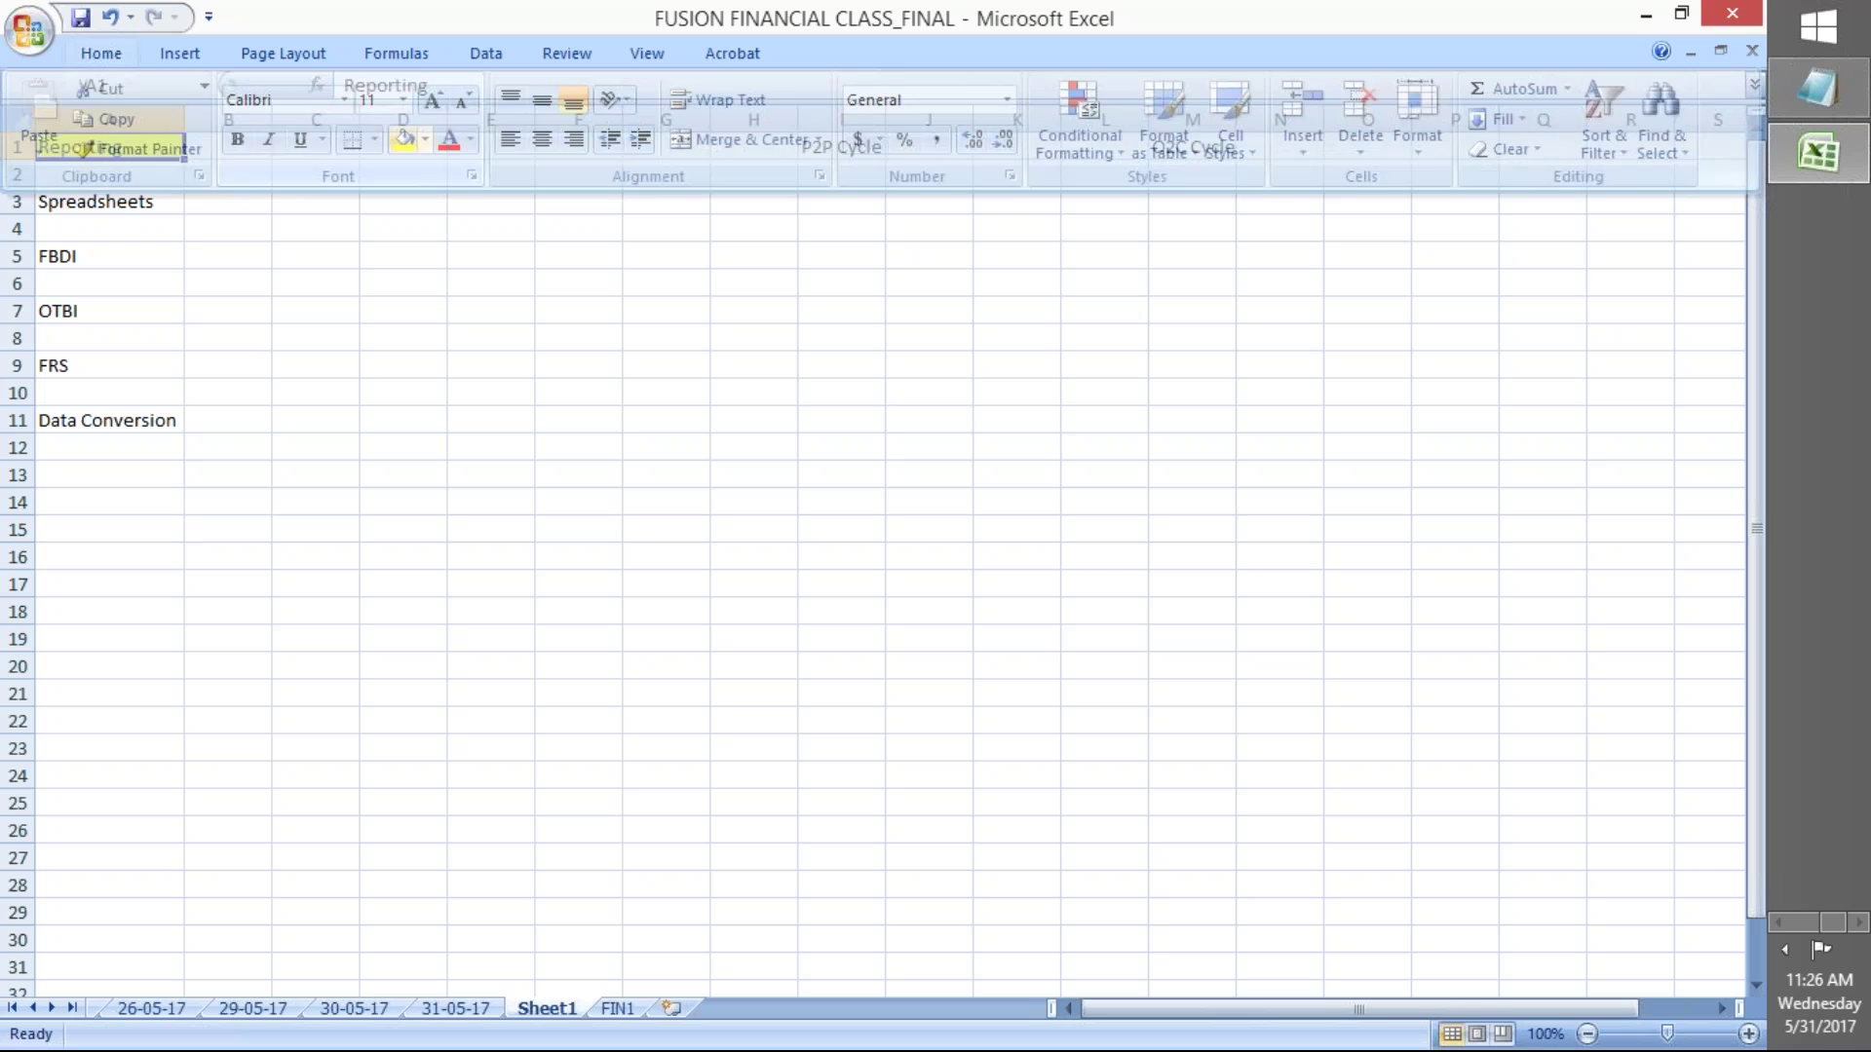
left_click(402, 255)
Give the P2P Cycle heading in I1 and O2C Cycle in M1 a yellow fill.
left_click(841, 146)
left_click(101, 52)
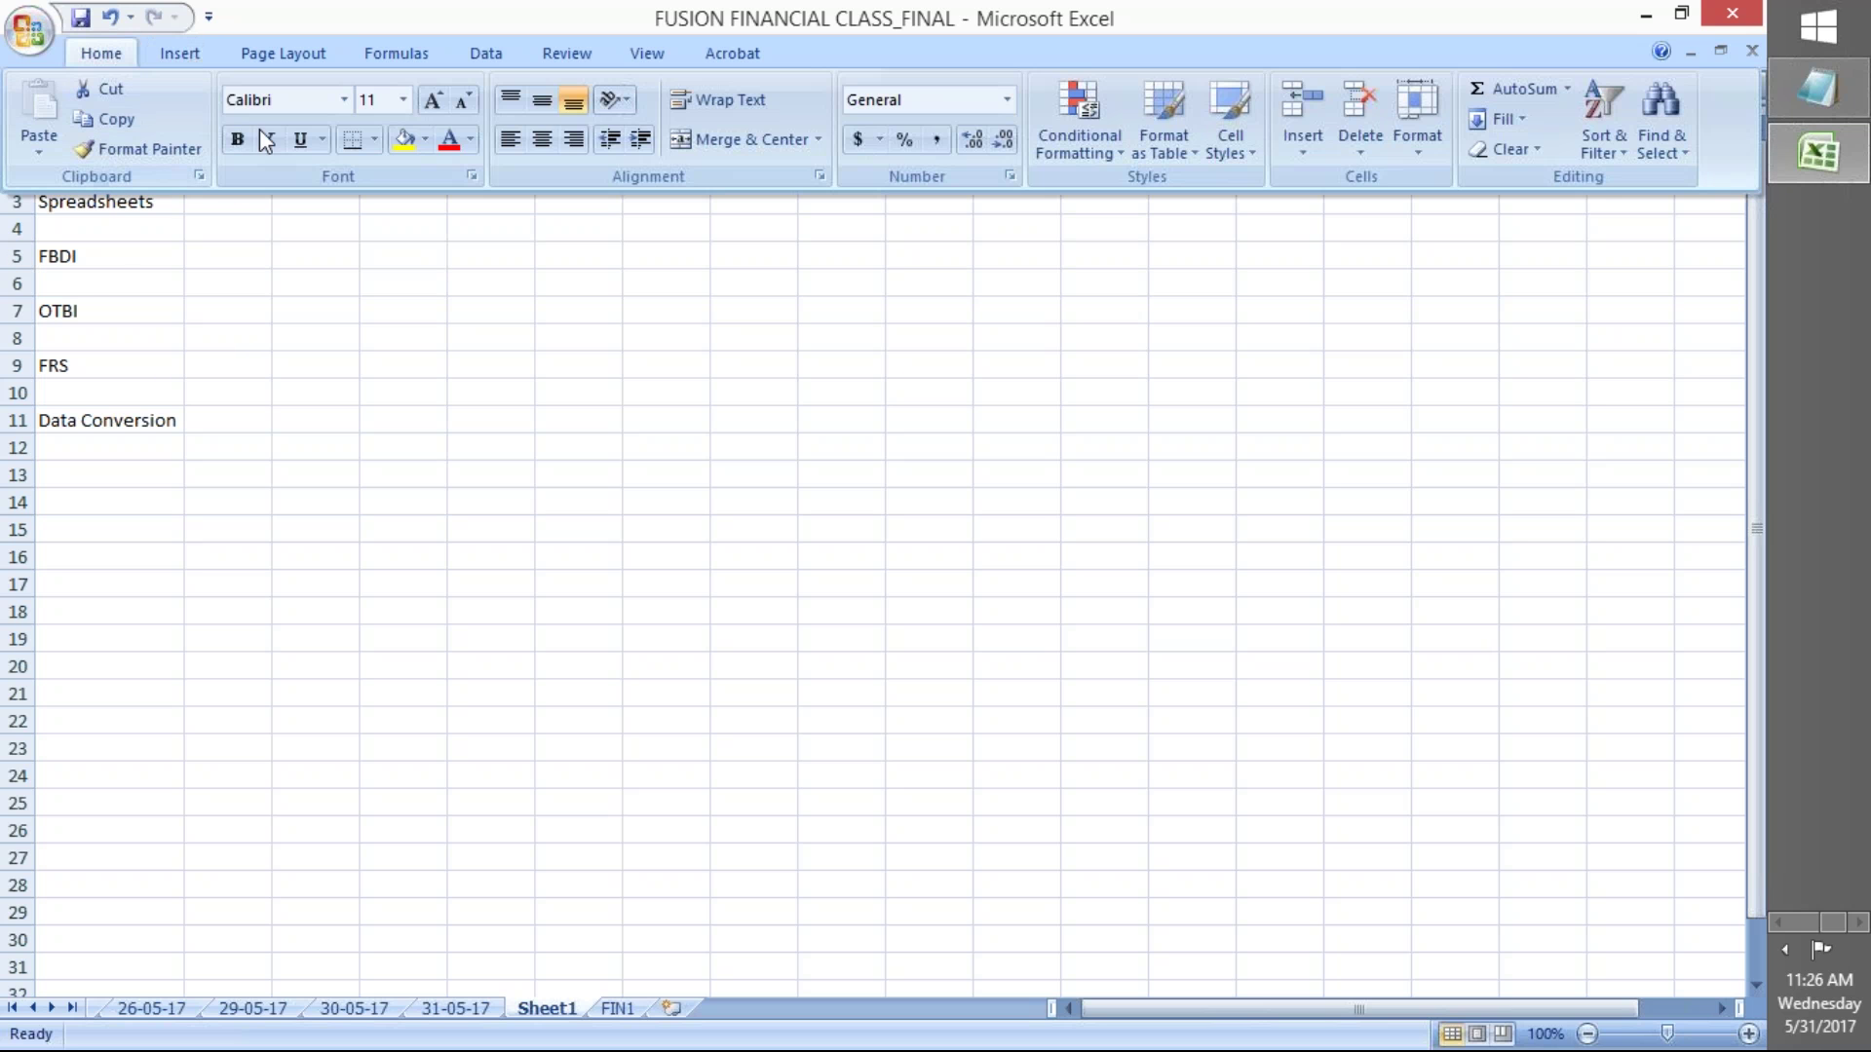
left_click(407, 143)
left_click(1184, 143)
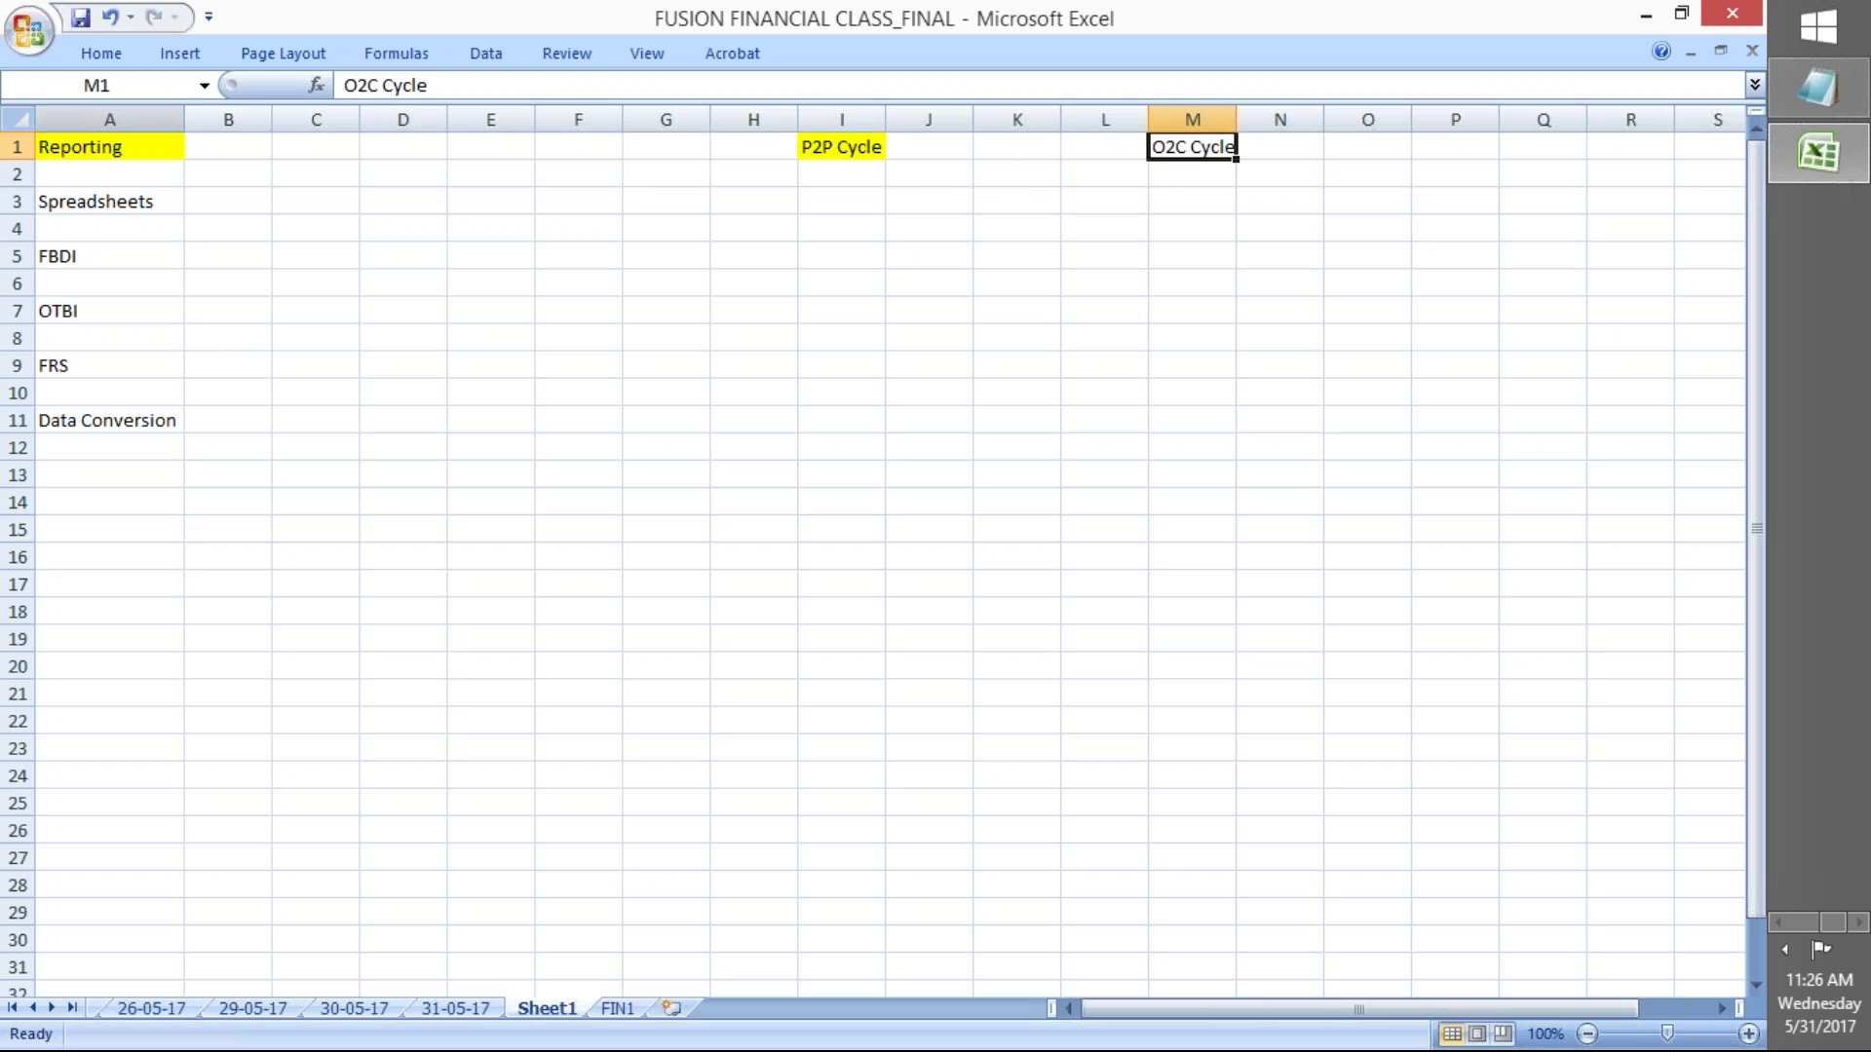
left_click(101, 52)
left_click(401, 139)
left_click(316, 228)
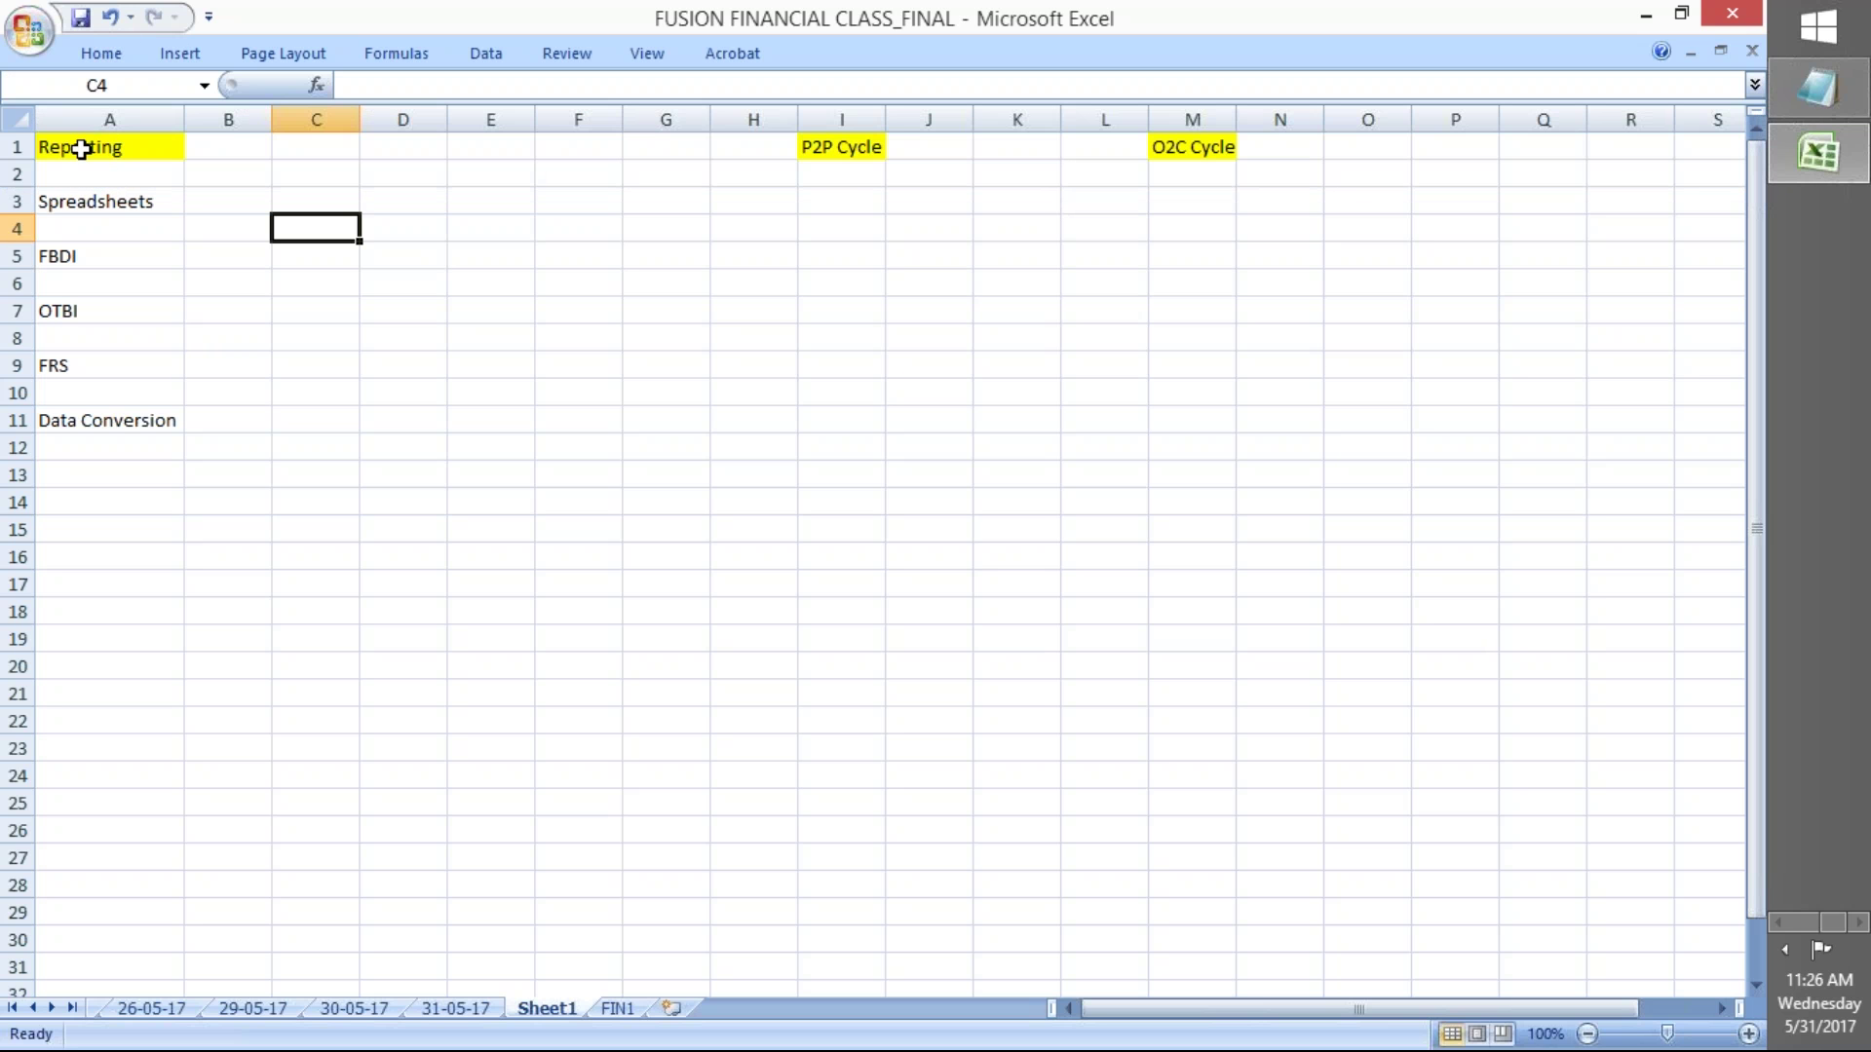
Check that Reporting, P2P Cycle and O2C Cycle are all yellow.
left_click(80, 148)
left_click(830, 146)
left_click(1190, 144)
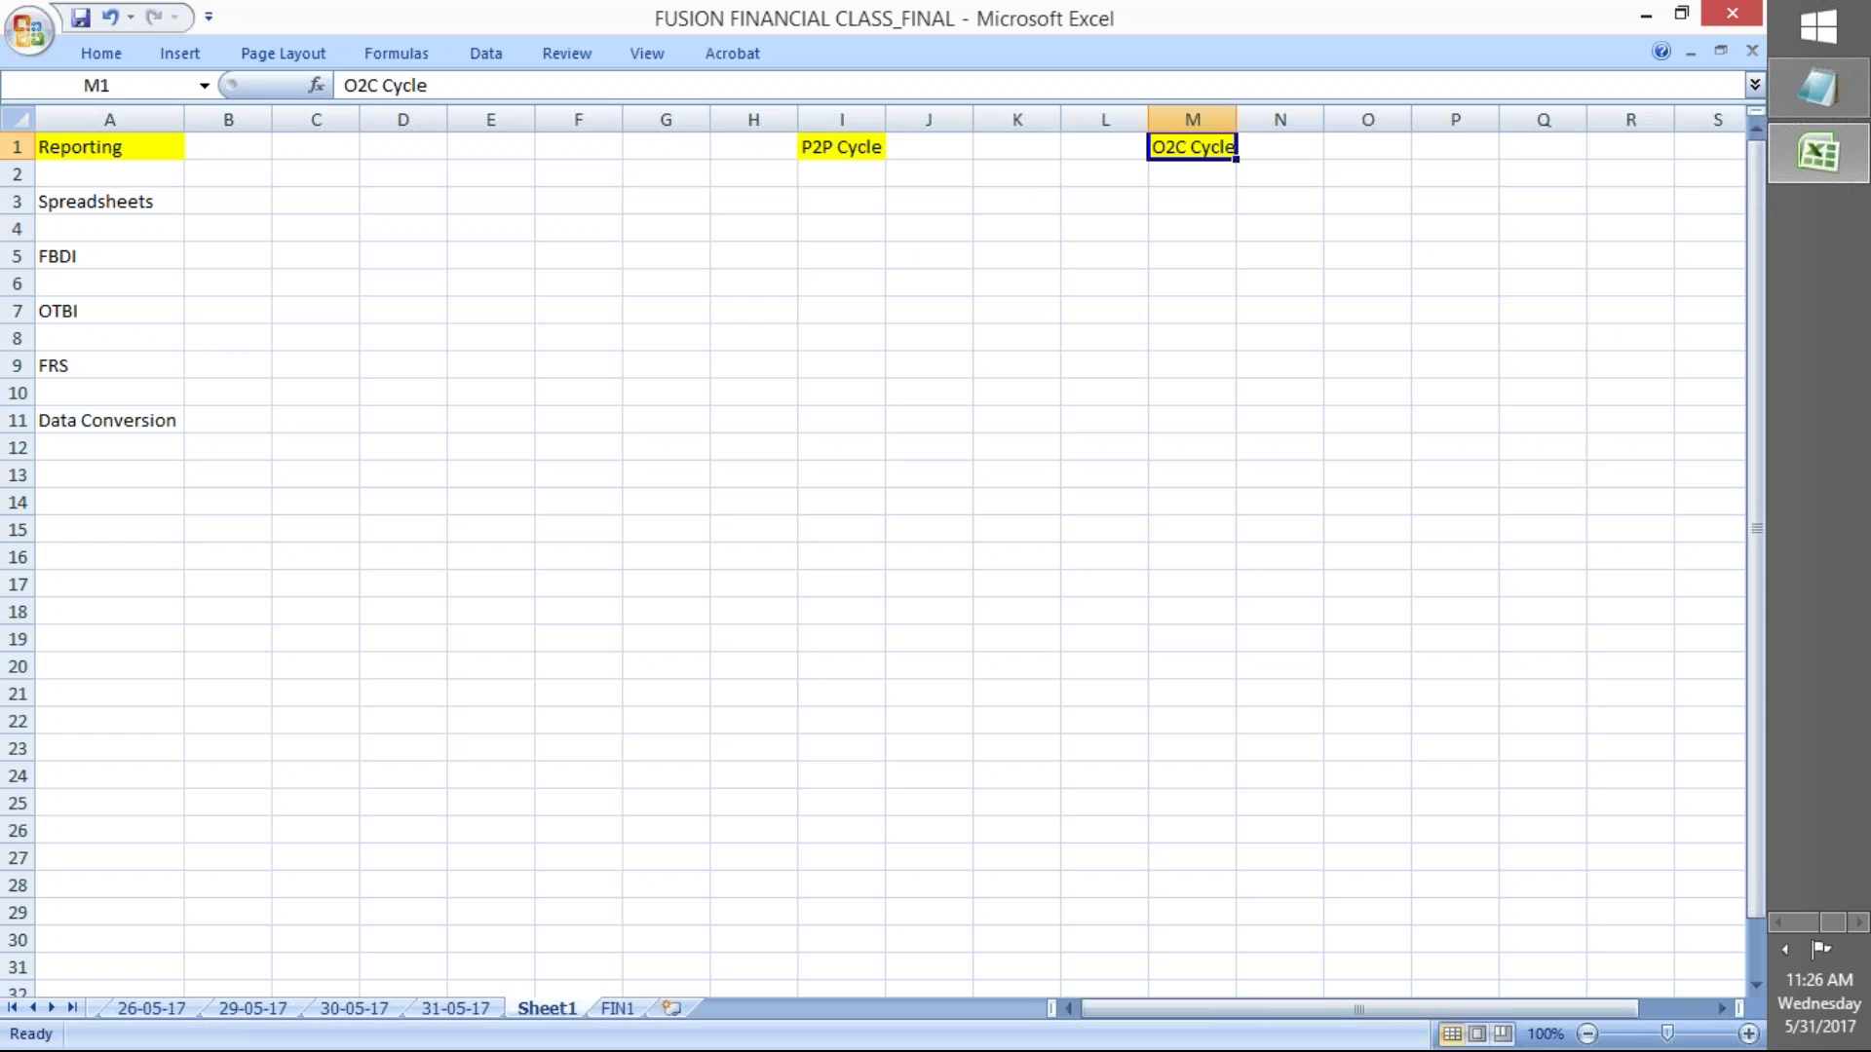
Delete the empty columns C through E.
left_click_drag(446, 120, 441, 121)
left_click(315, 119)
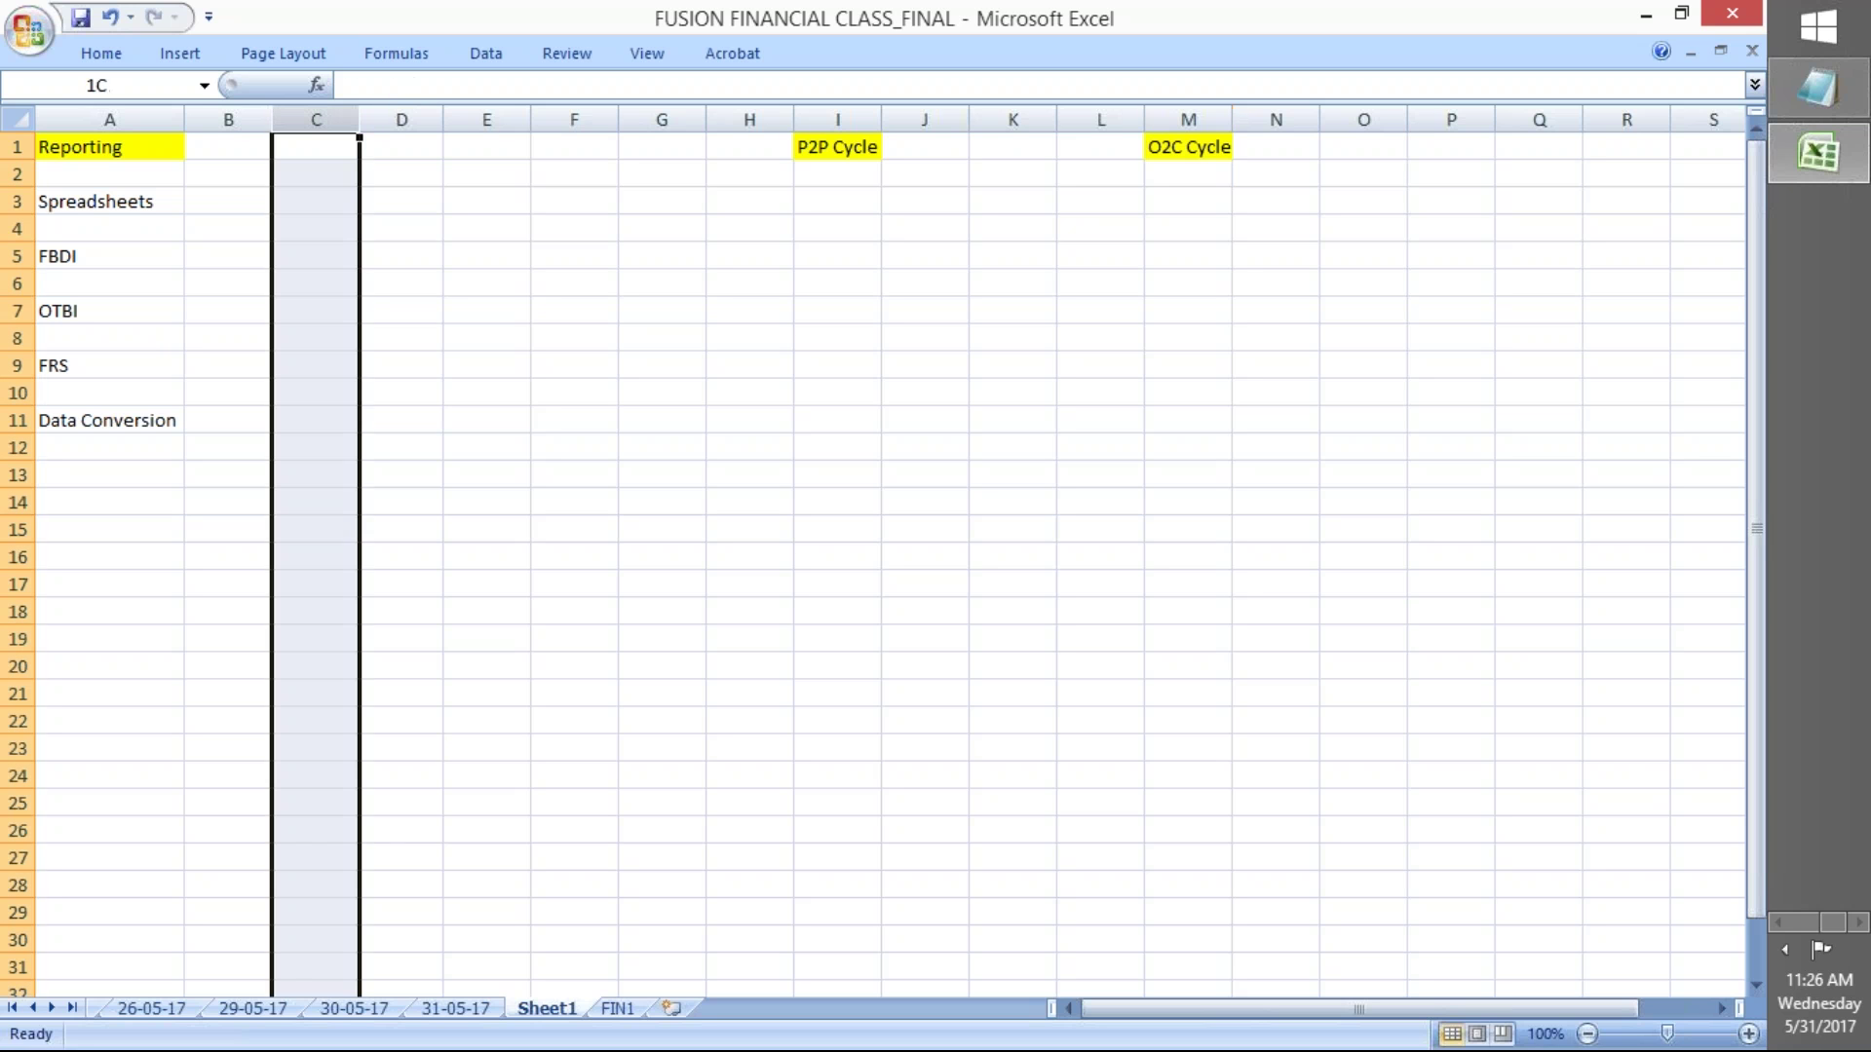
left_click_drag(338, 108, 487, 119)
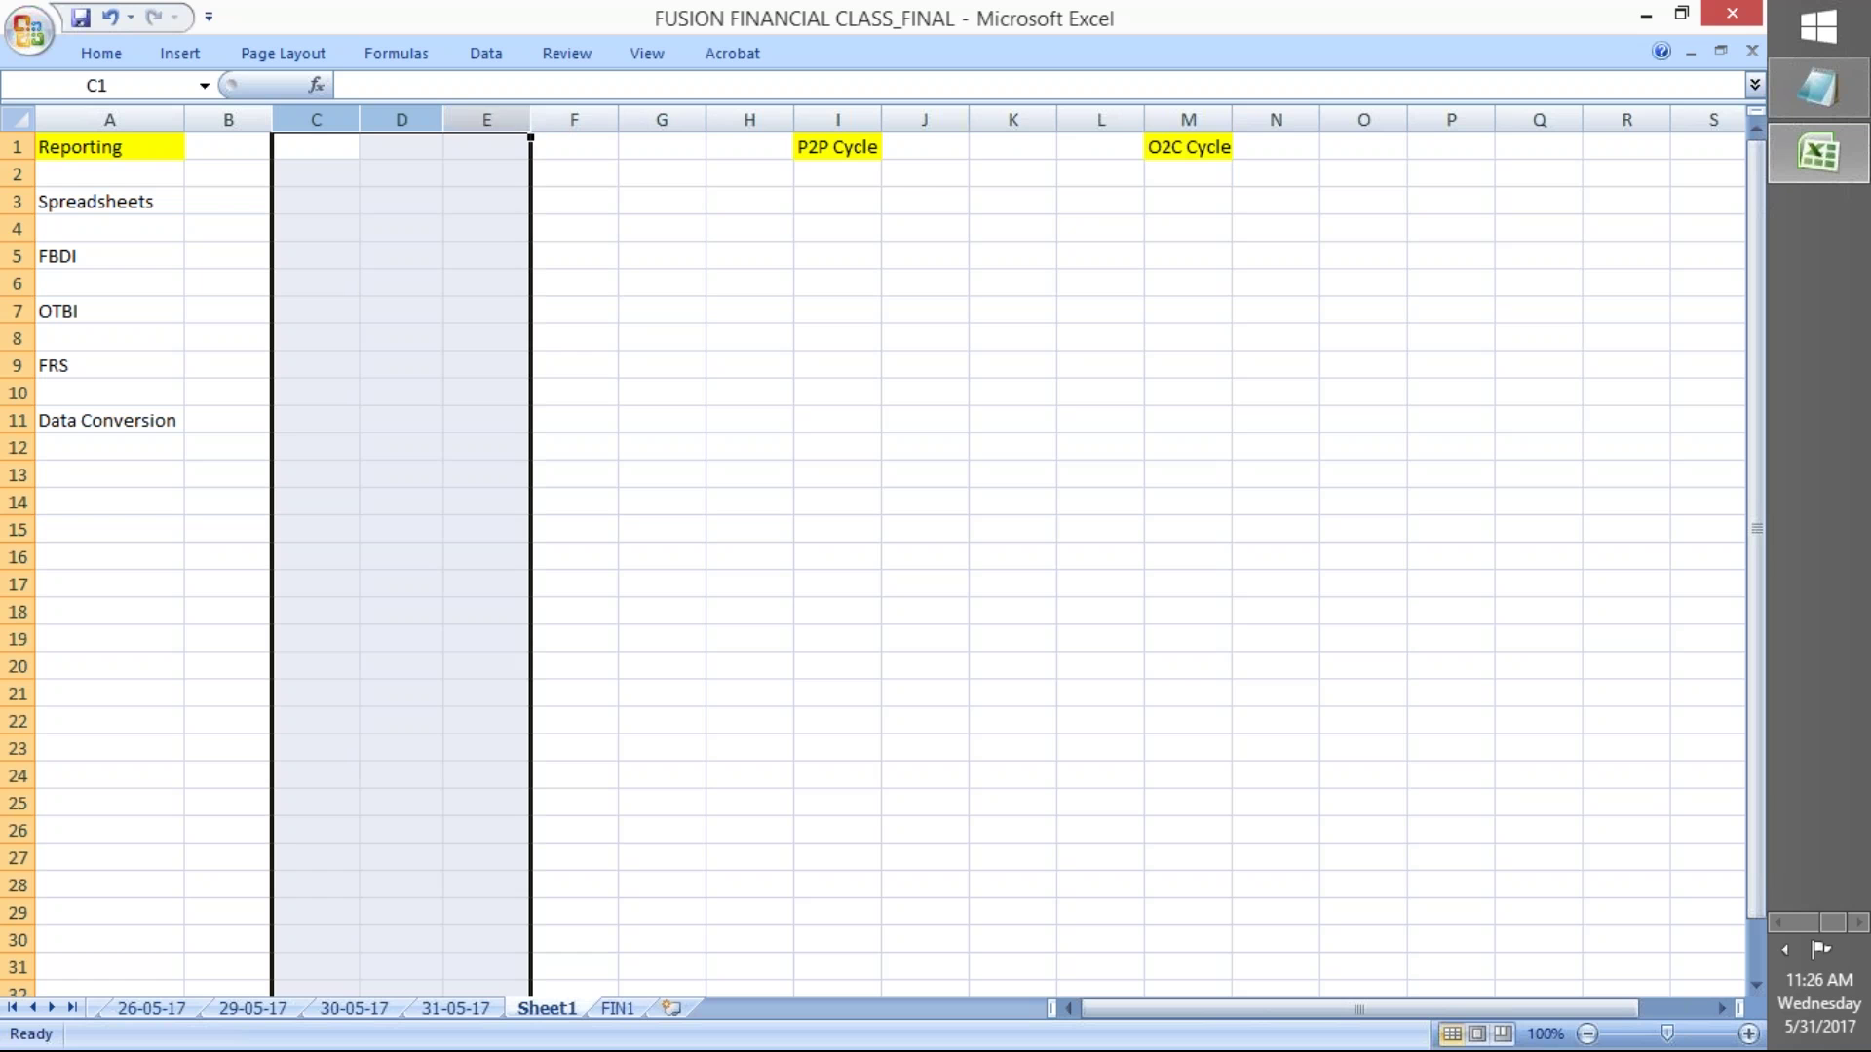
right_click(434, 125)
left_click(513, 302)
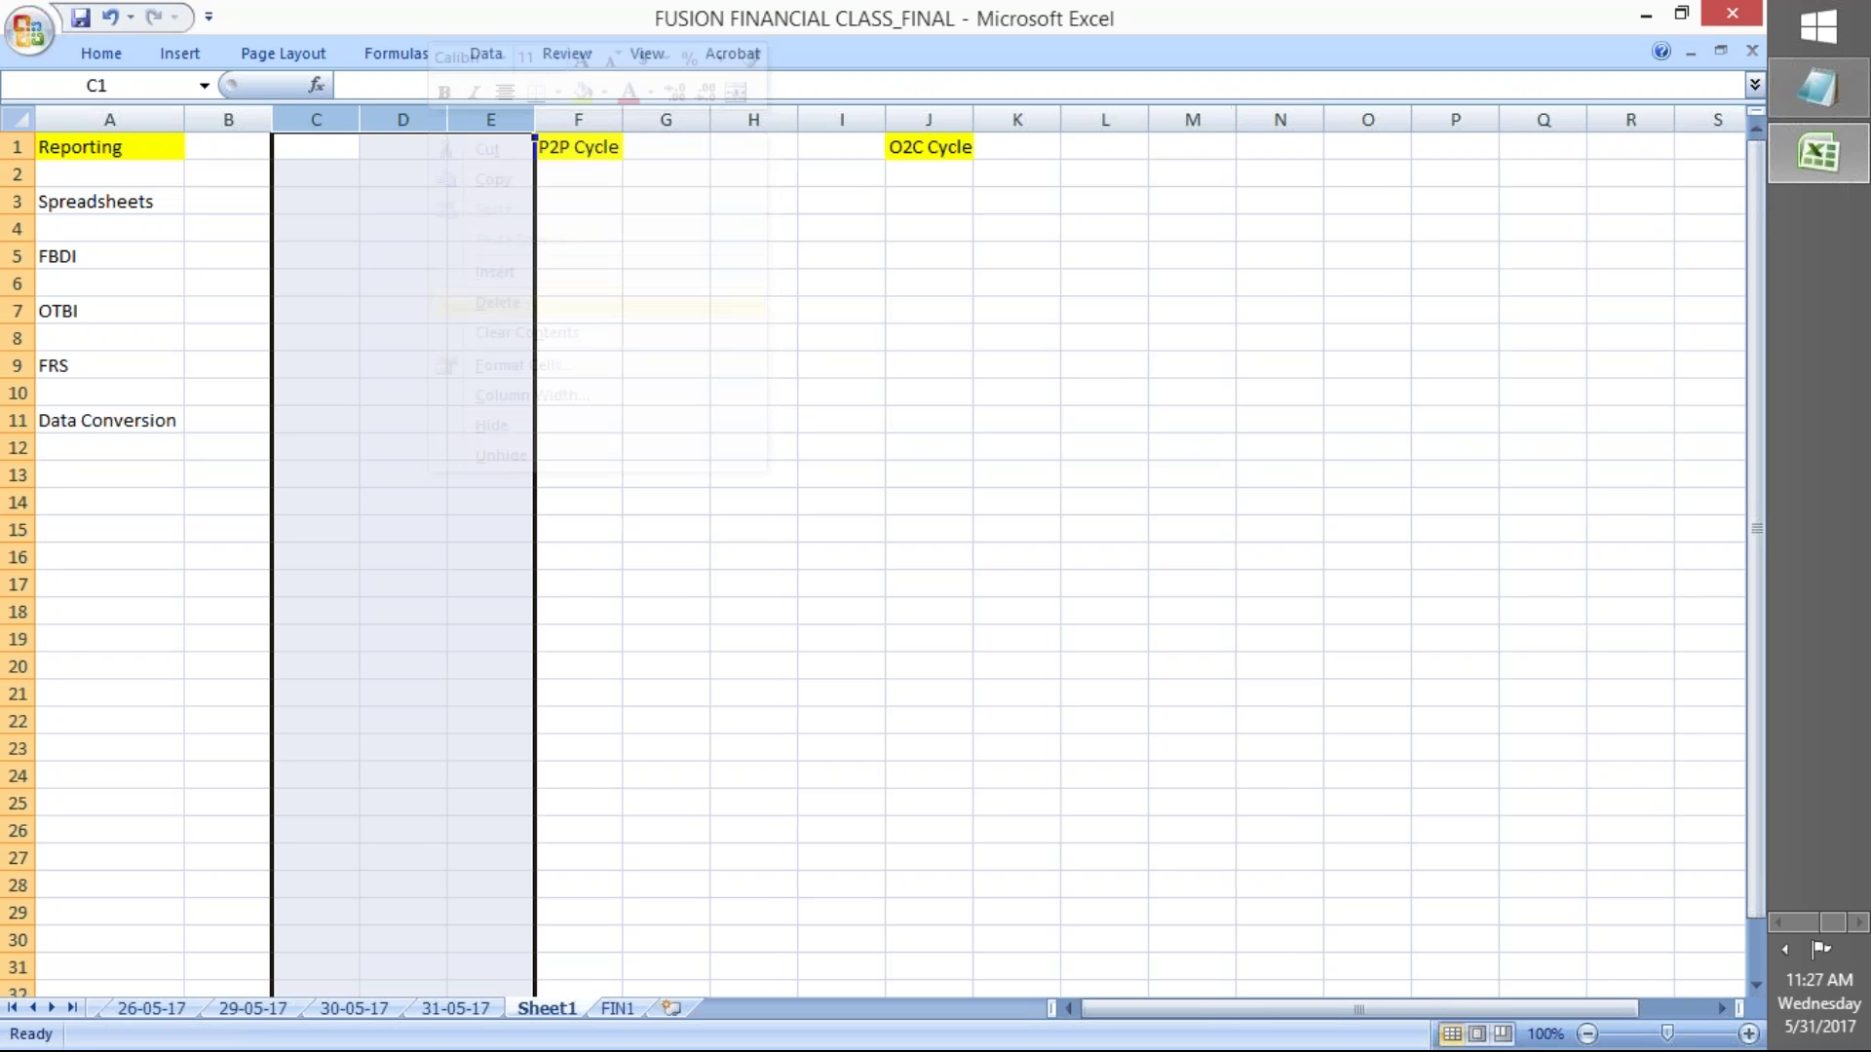
Delete one more empty column C so P2P Cycle lands in E1 and O2C Cycle in I1.
left_click(304, 173)
left_click(297, 121)
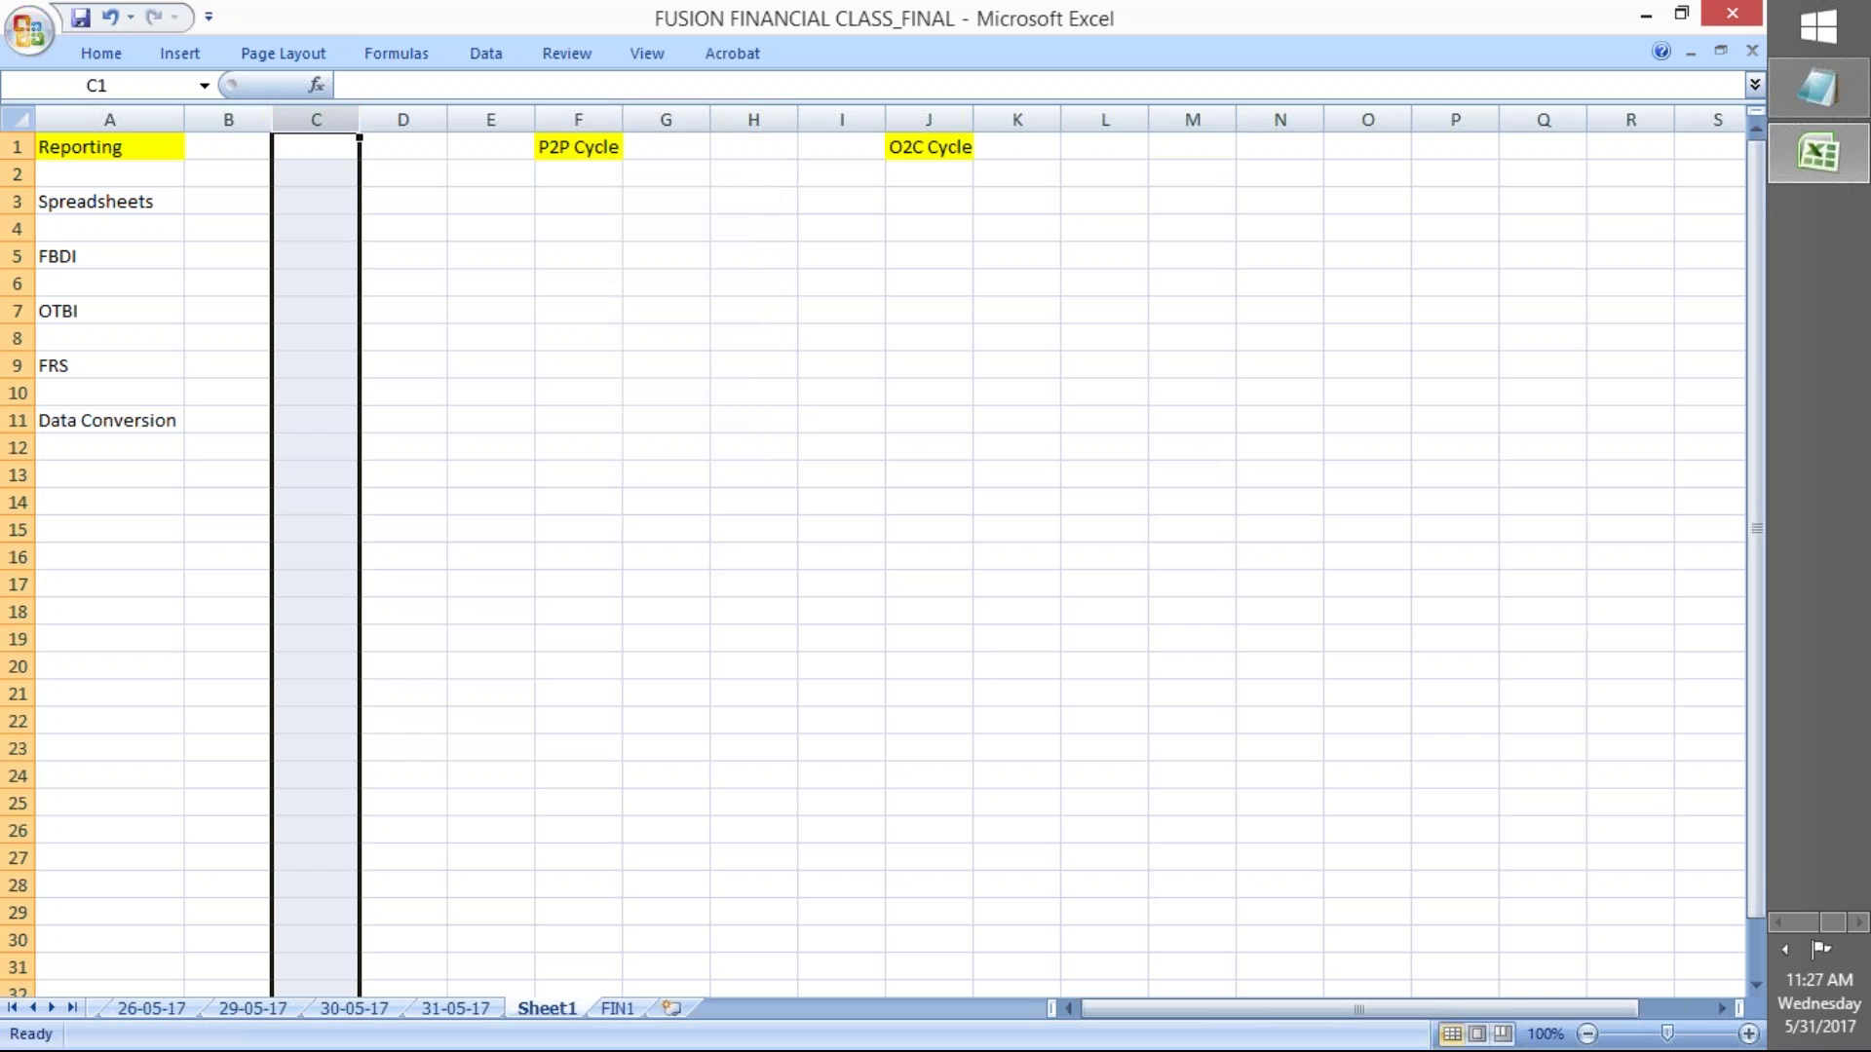
left_click(305, 199)
left_click(311, 119)
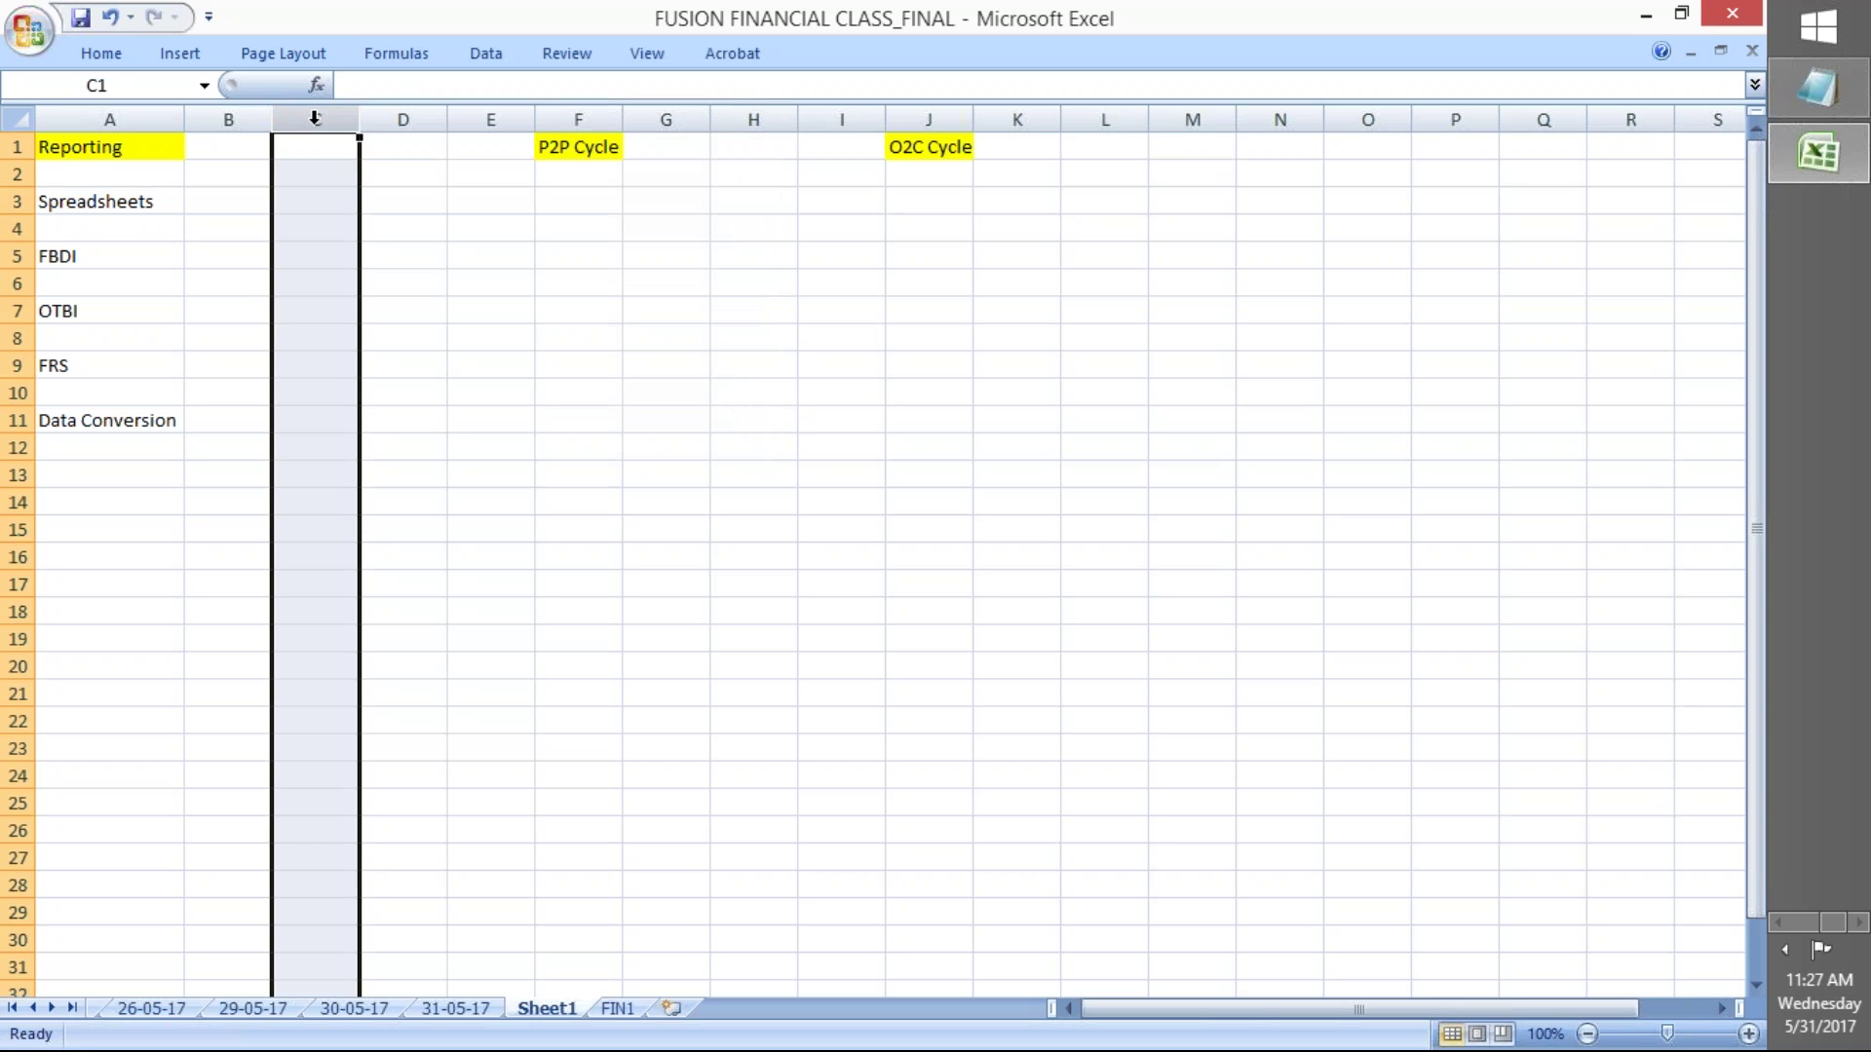
left_click(305, 217)
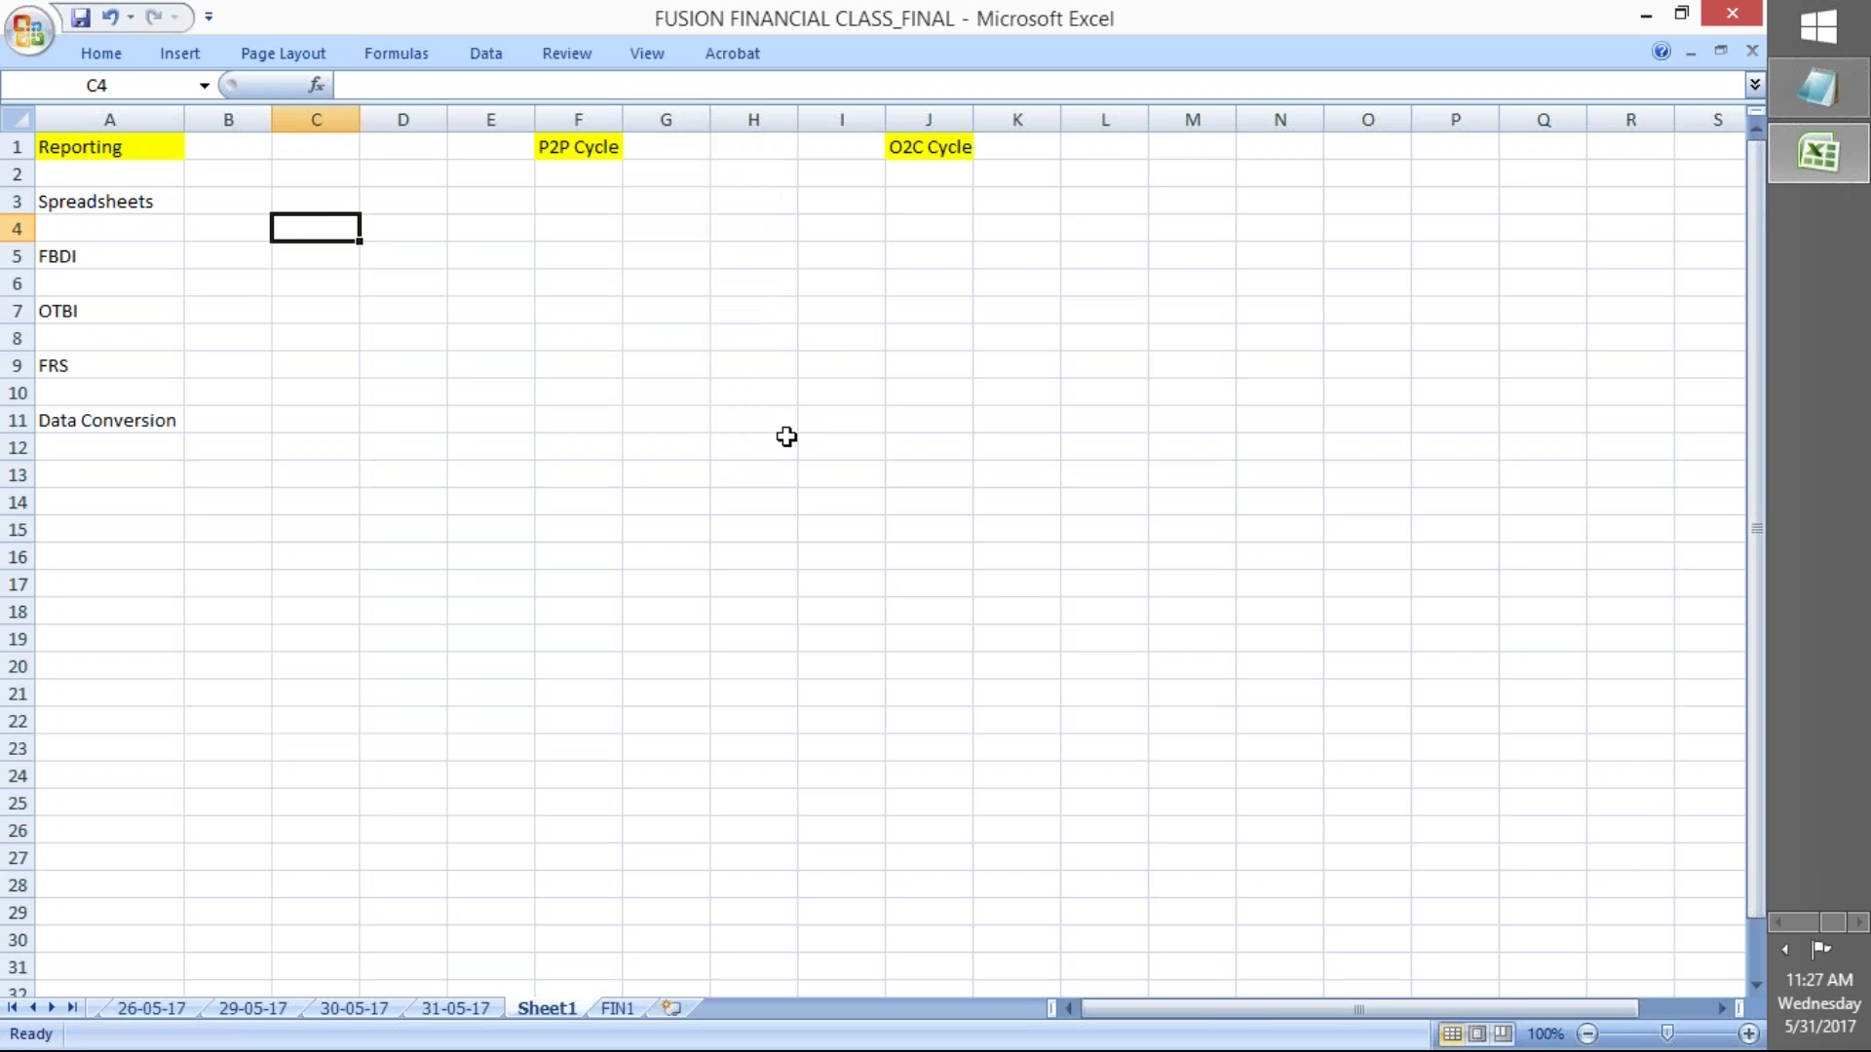
right_click(328, 117)
left_click(419, 294)
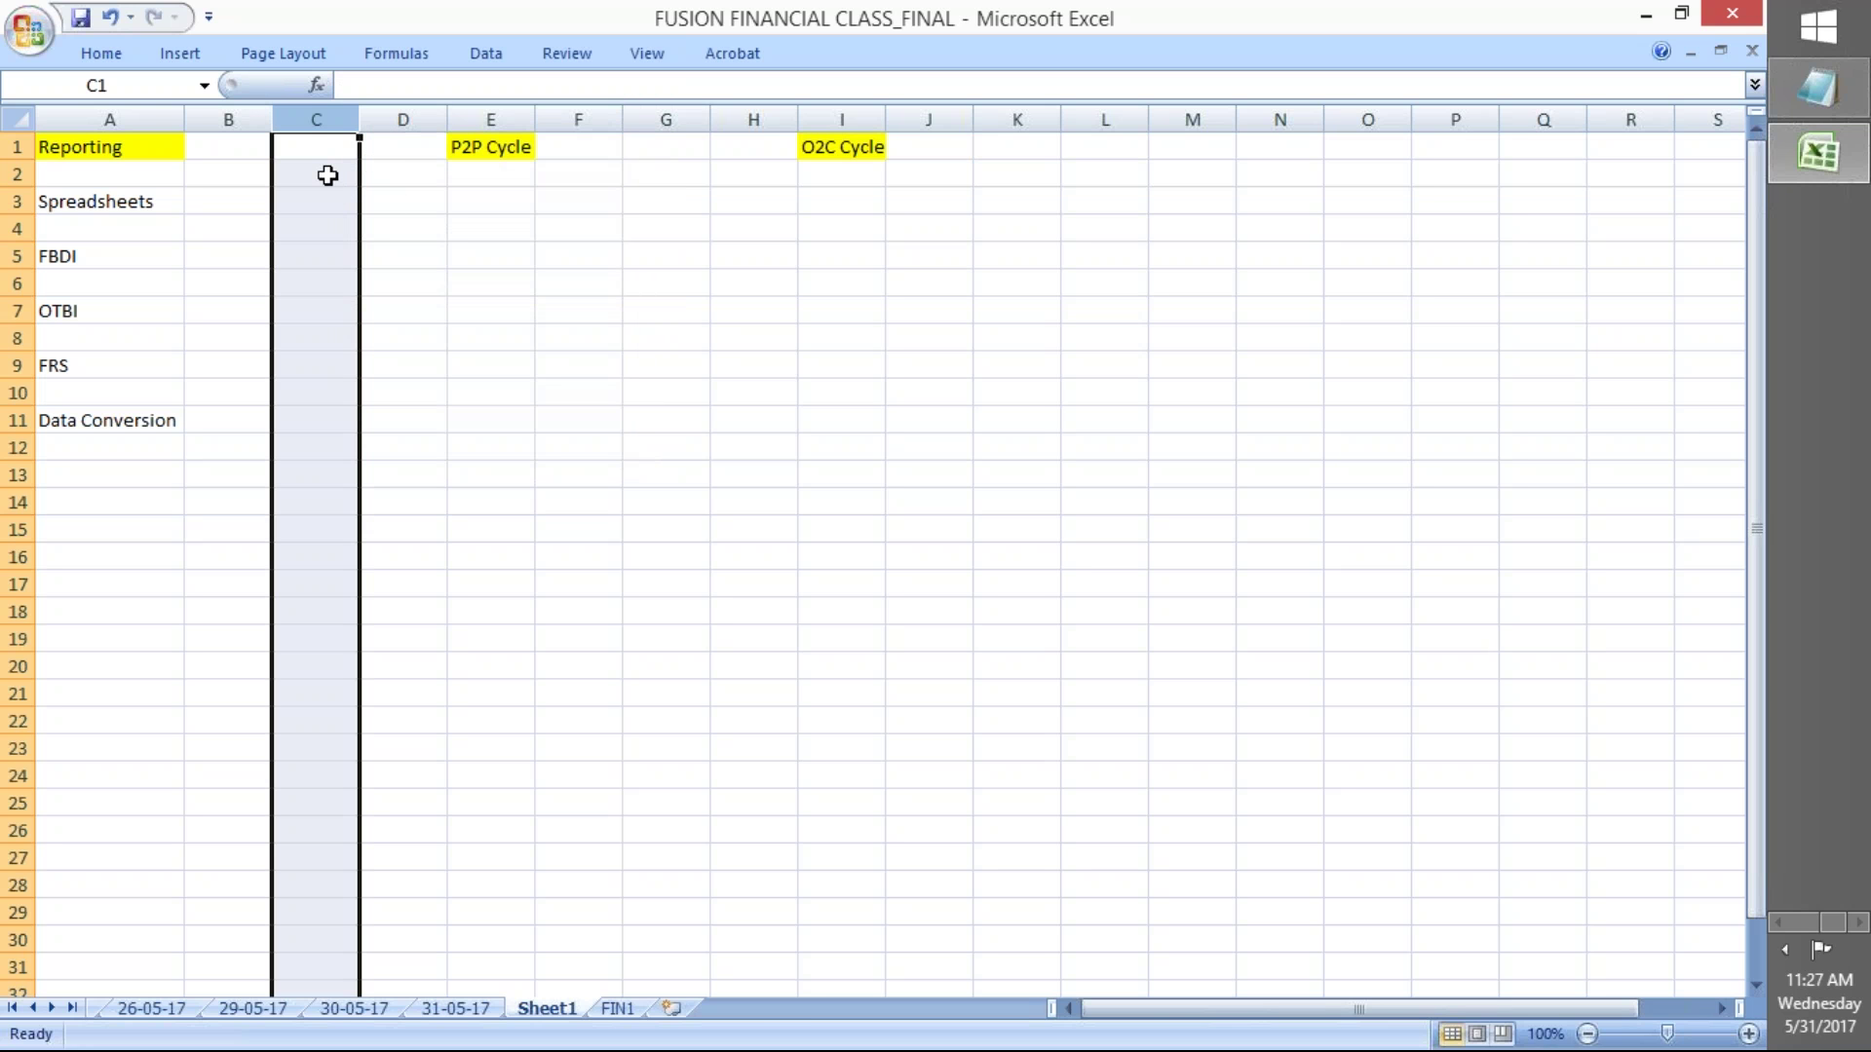
left_click(522, 359)
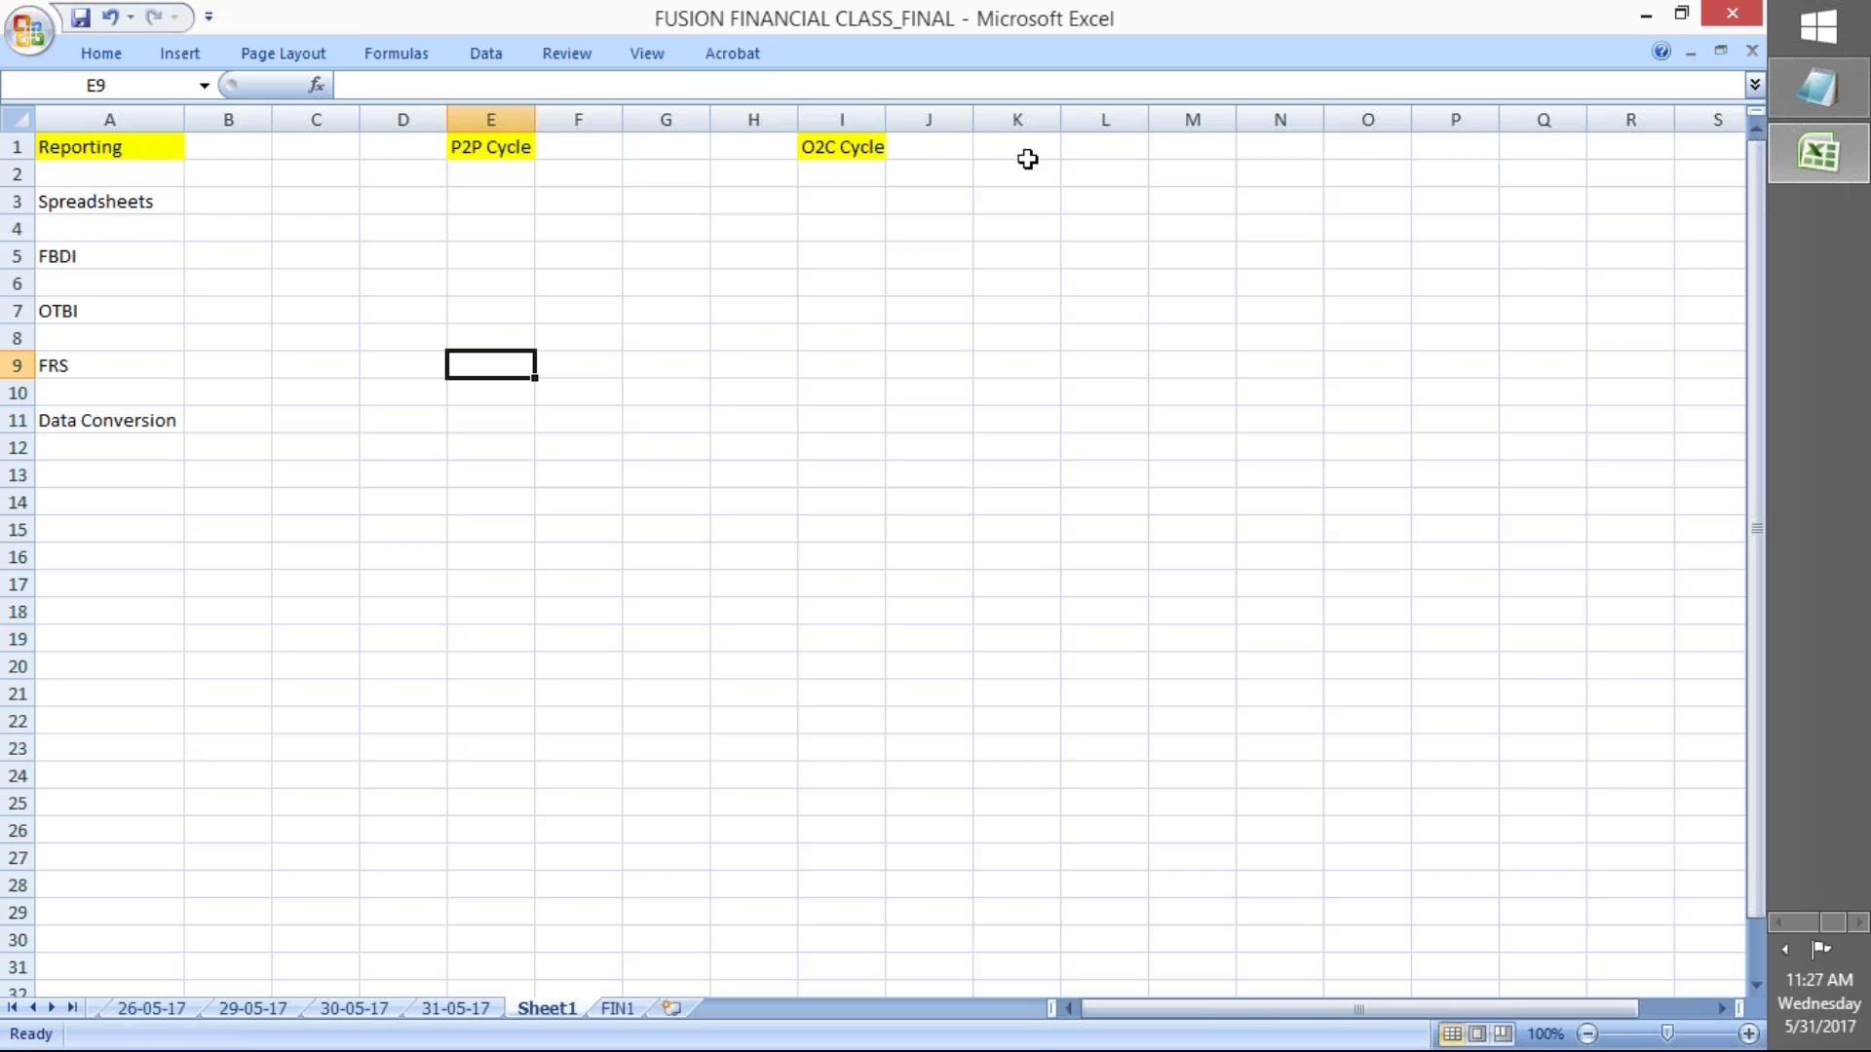
left_click(93, 55)
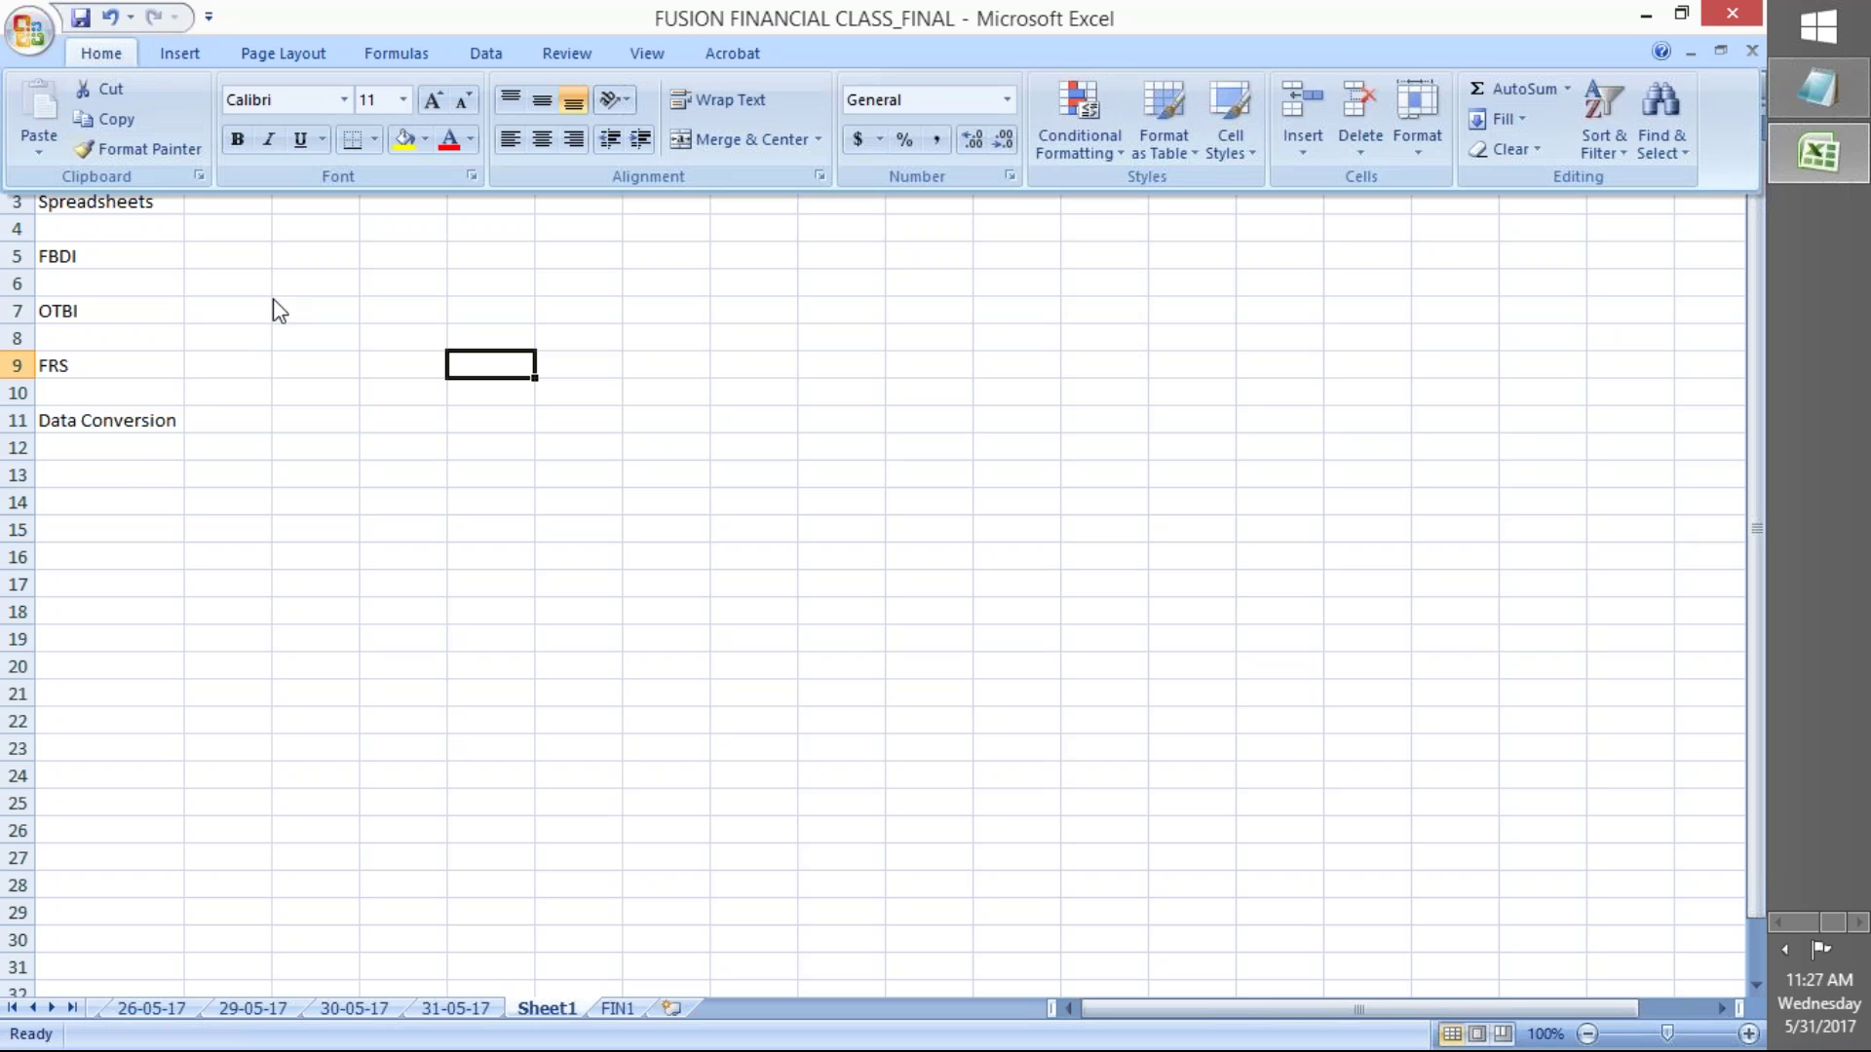
left_click(158, 225)
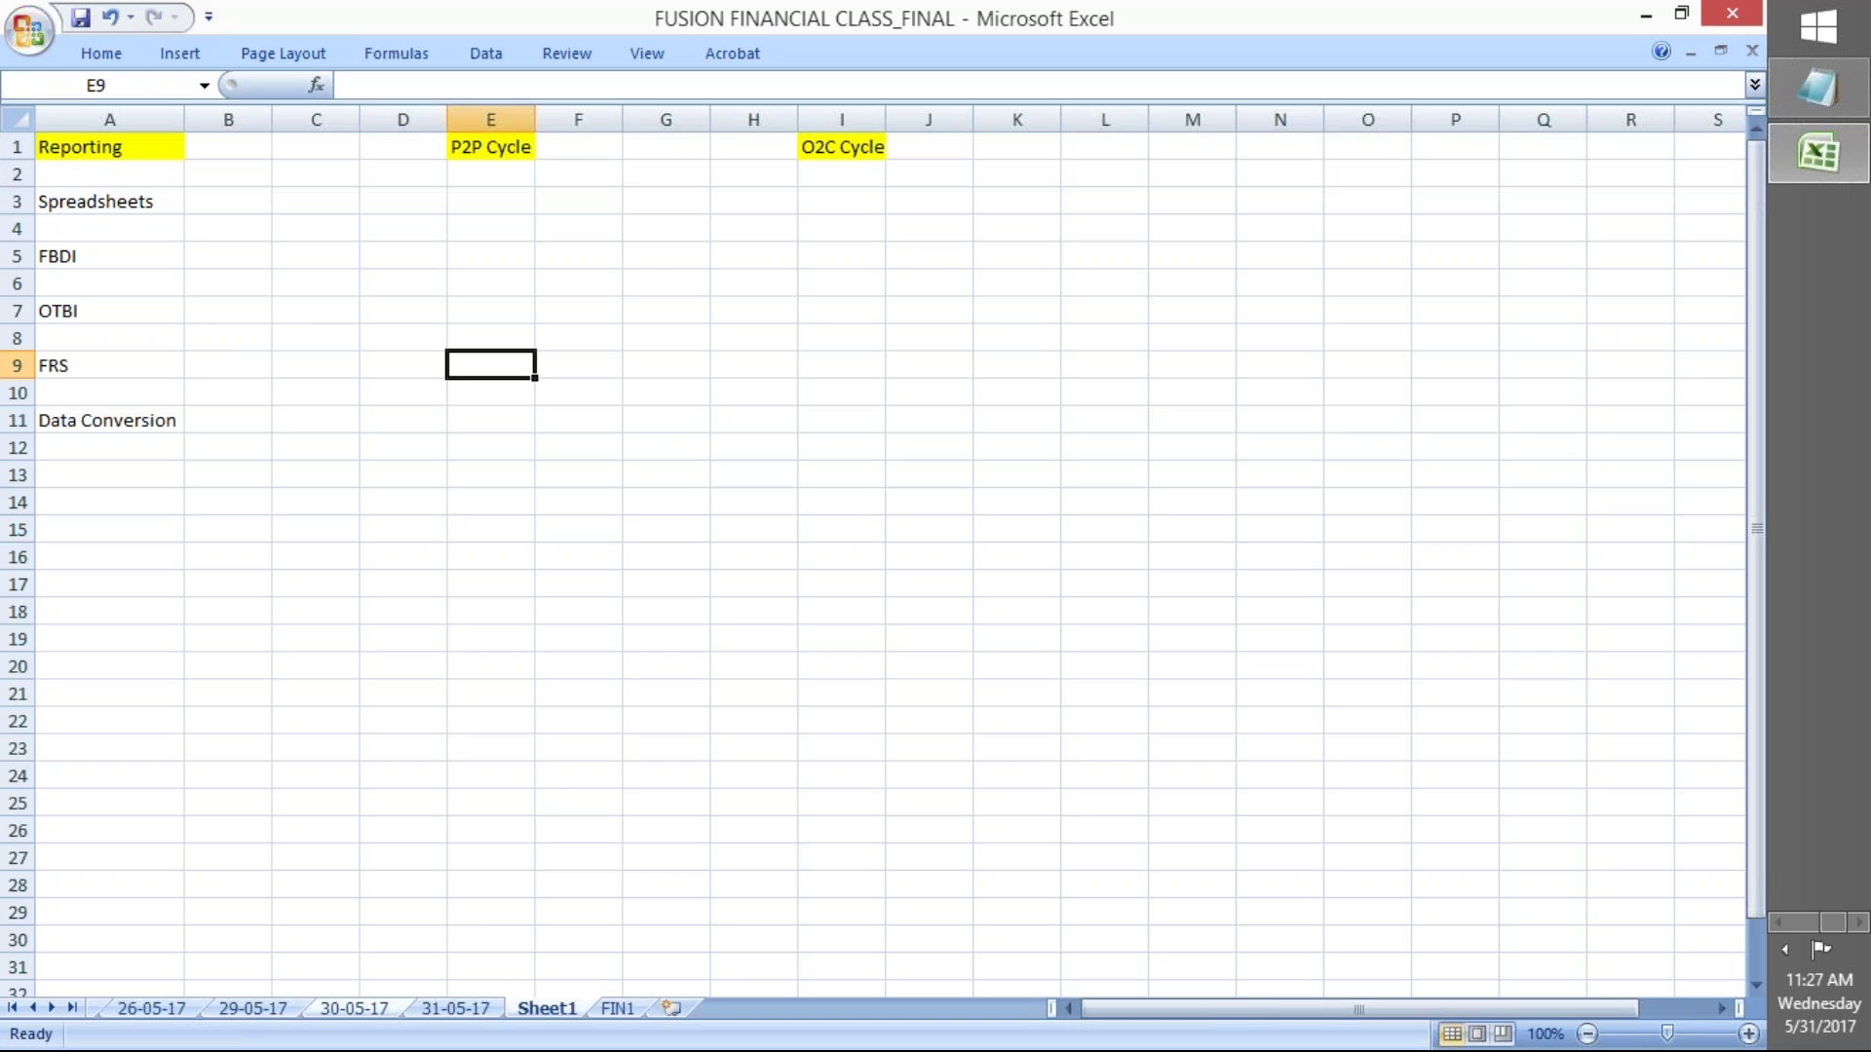
left_click(352, 1004)
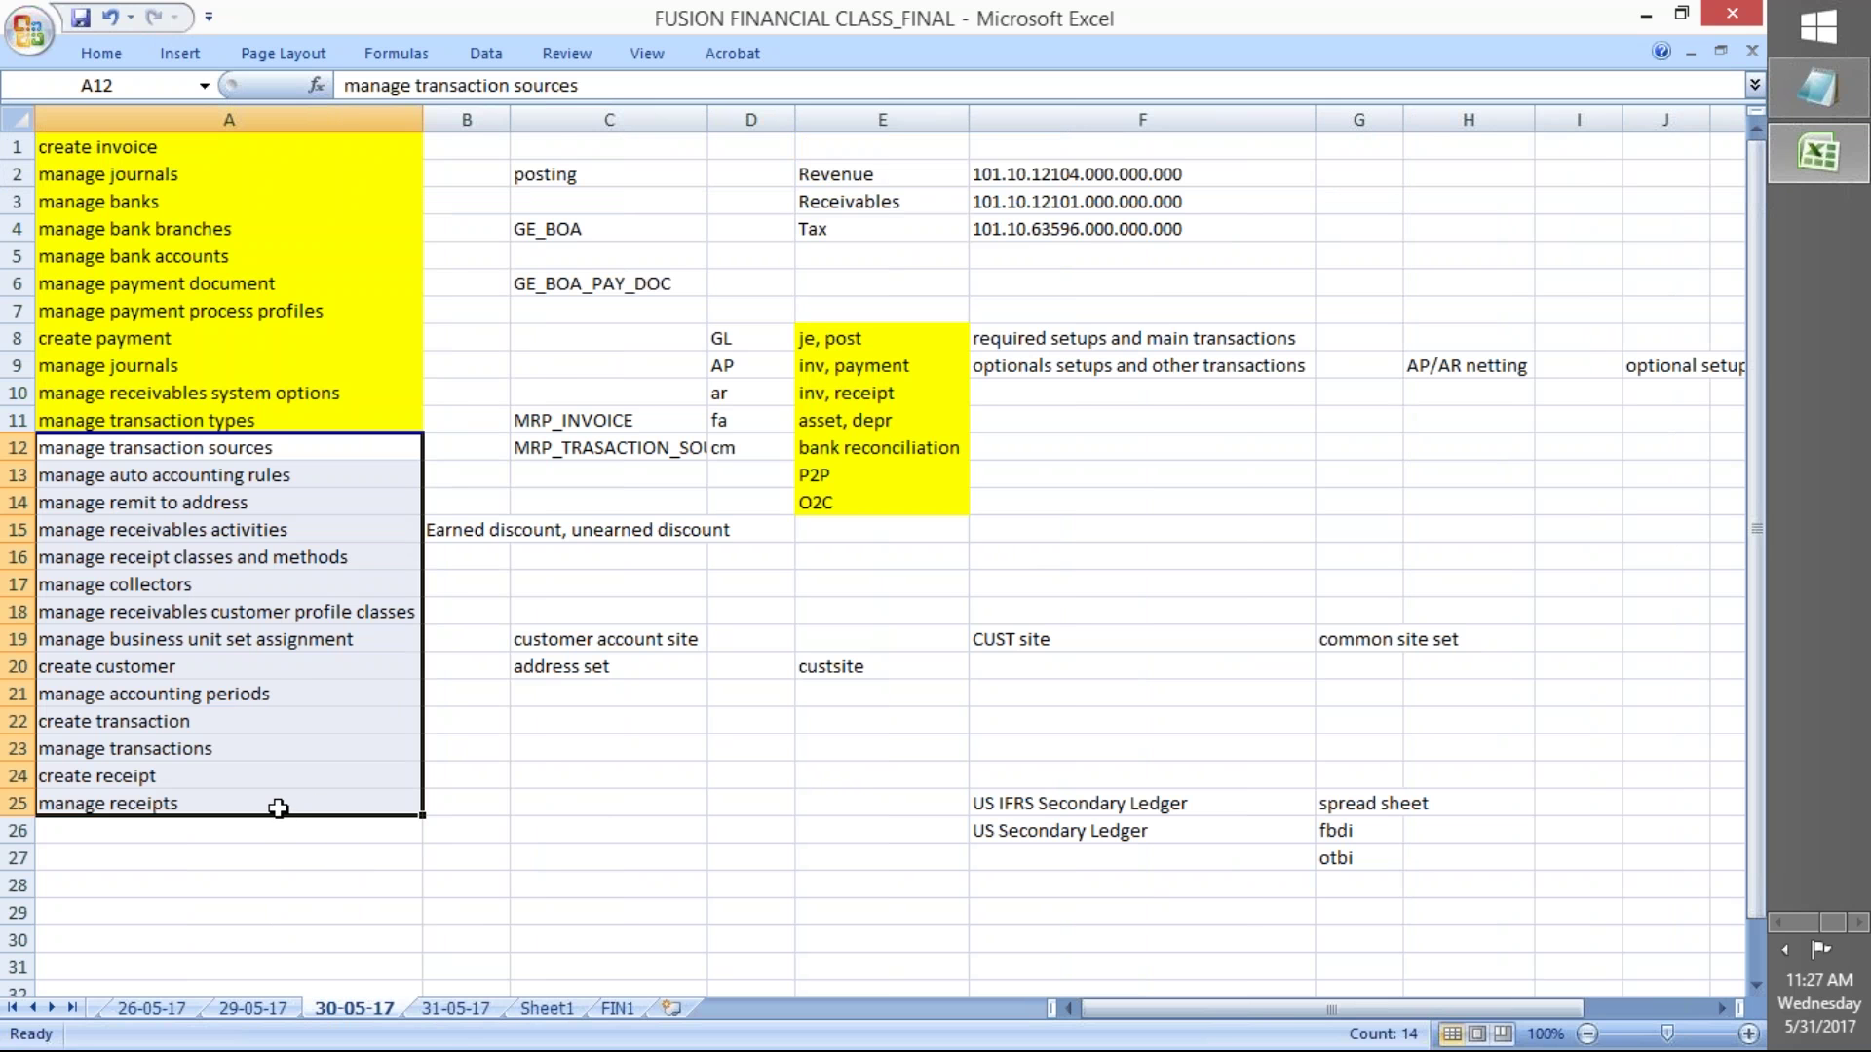
left_click(454, 1015)
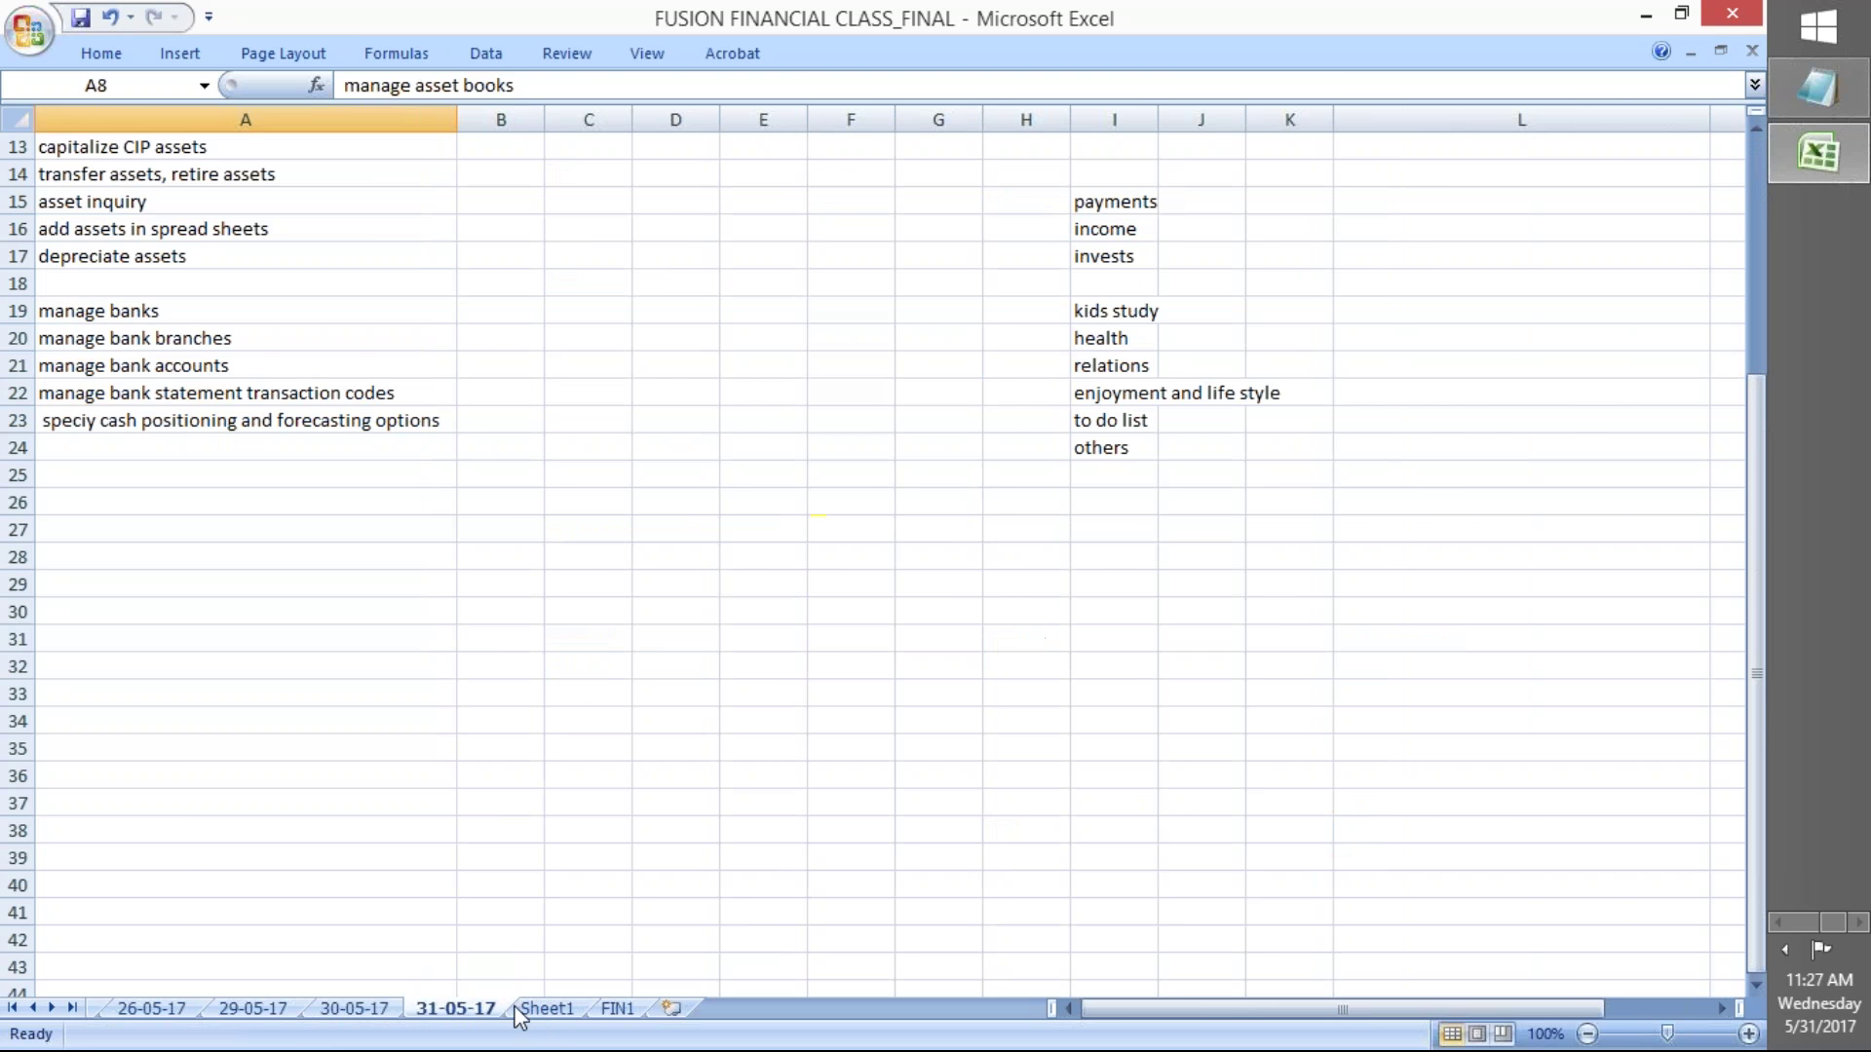
left_click(550, 1013)
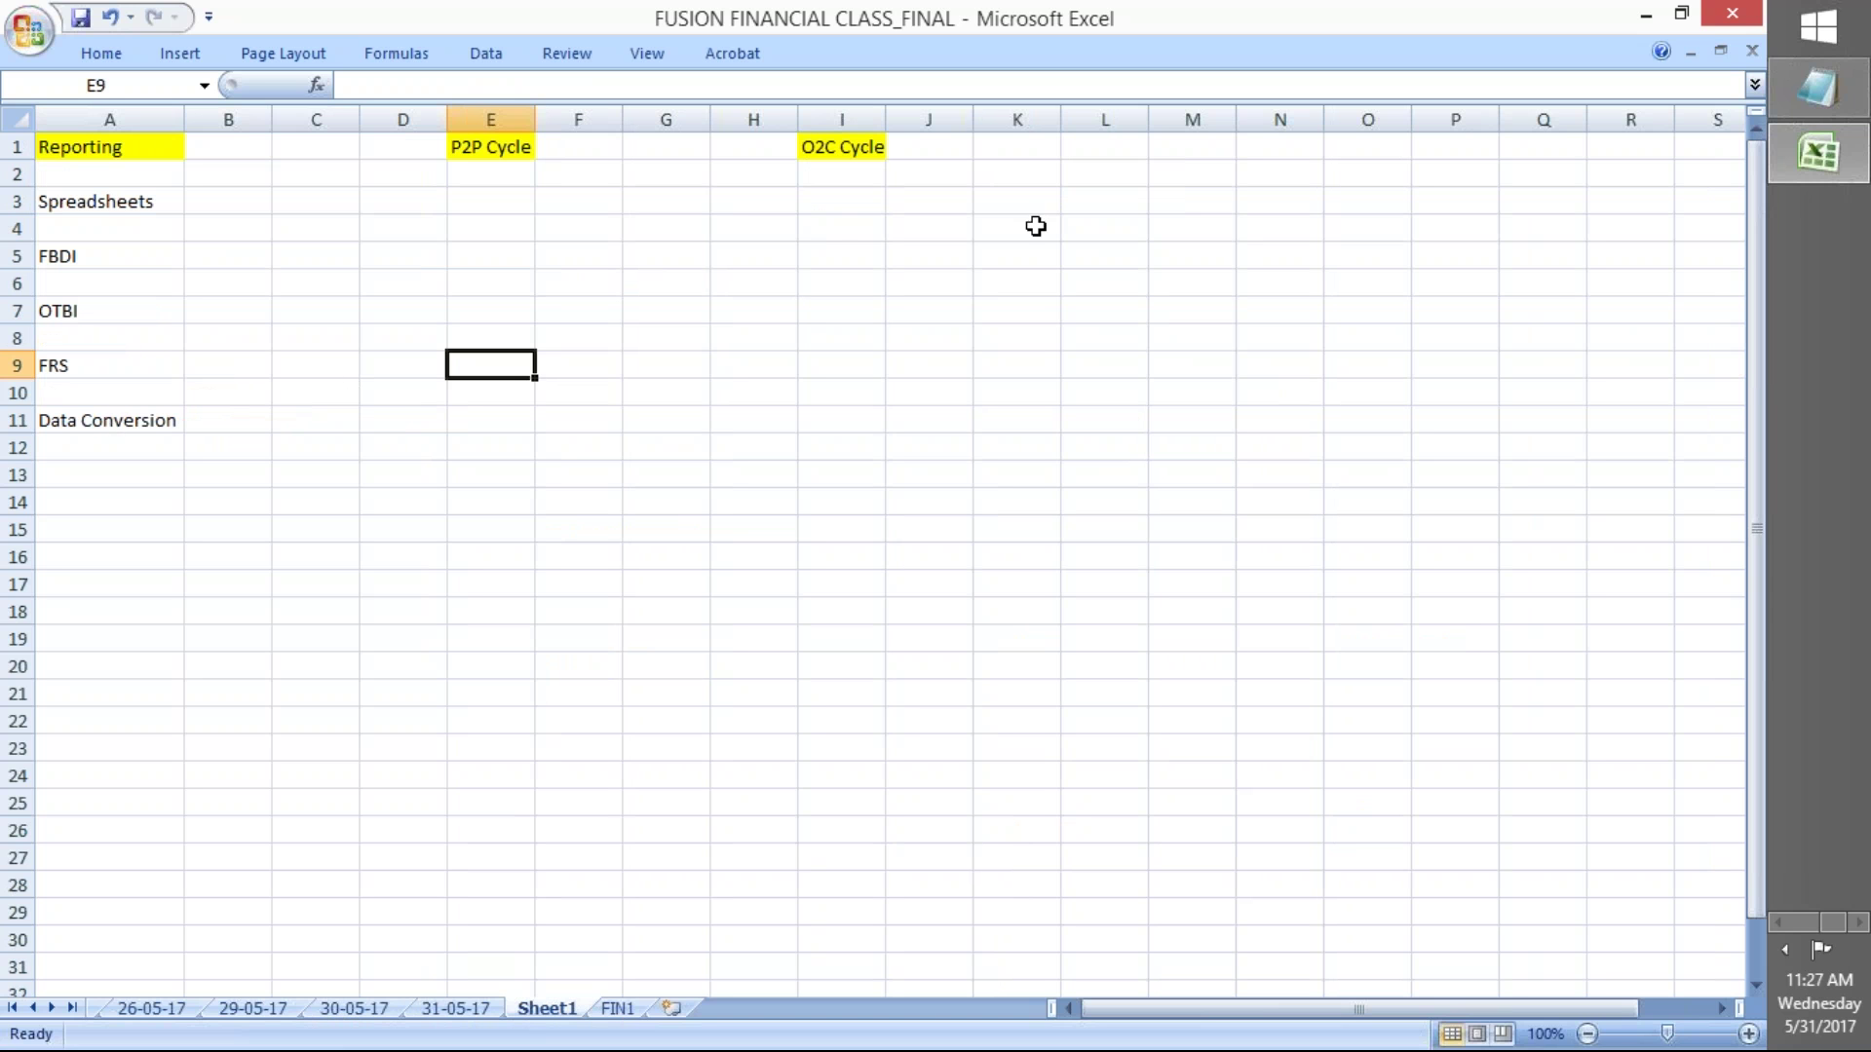
left_click(450, 1009)
left_click(375, 1013)
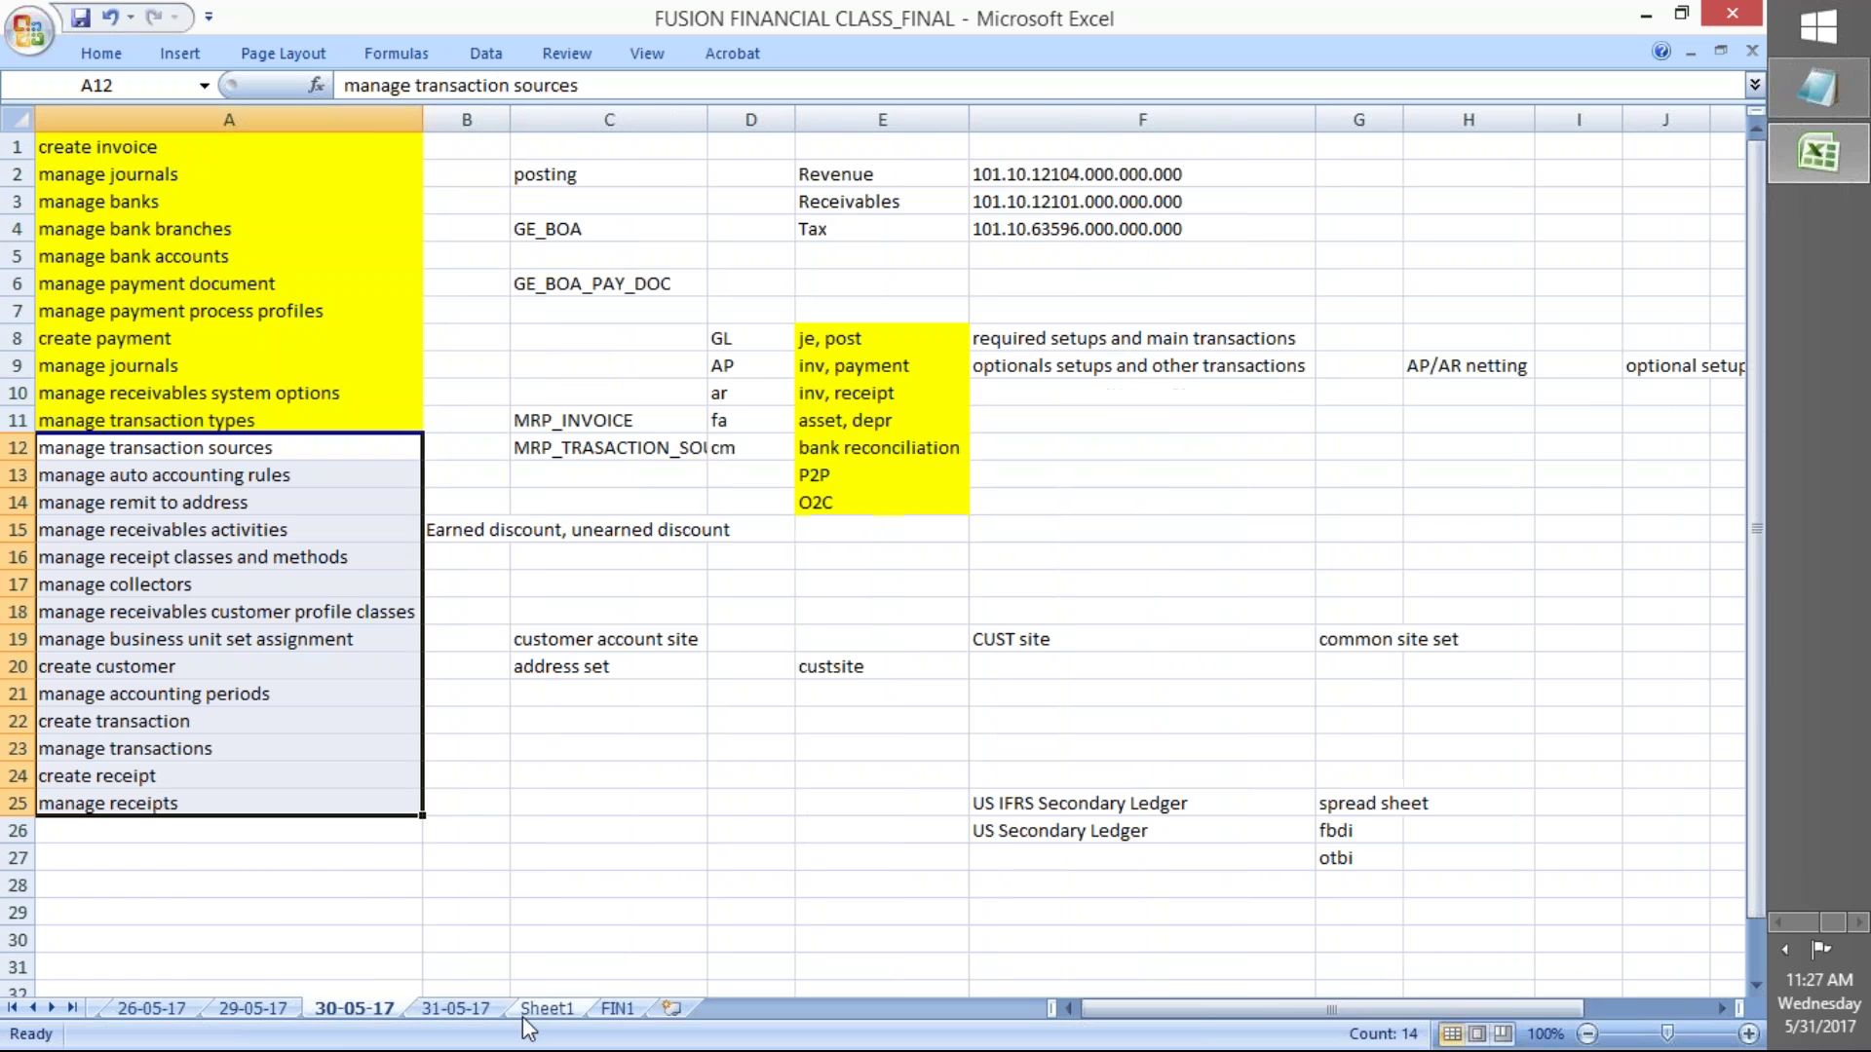
left_click(487, 1010)
left_click(552, 1011)
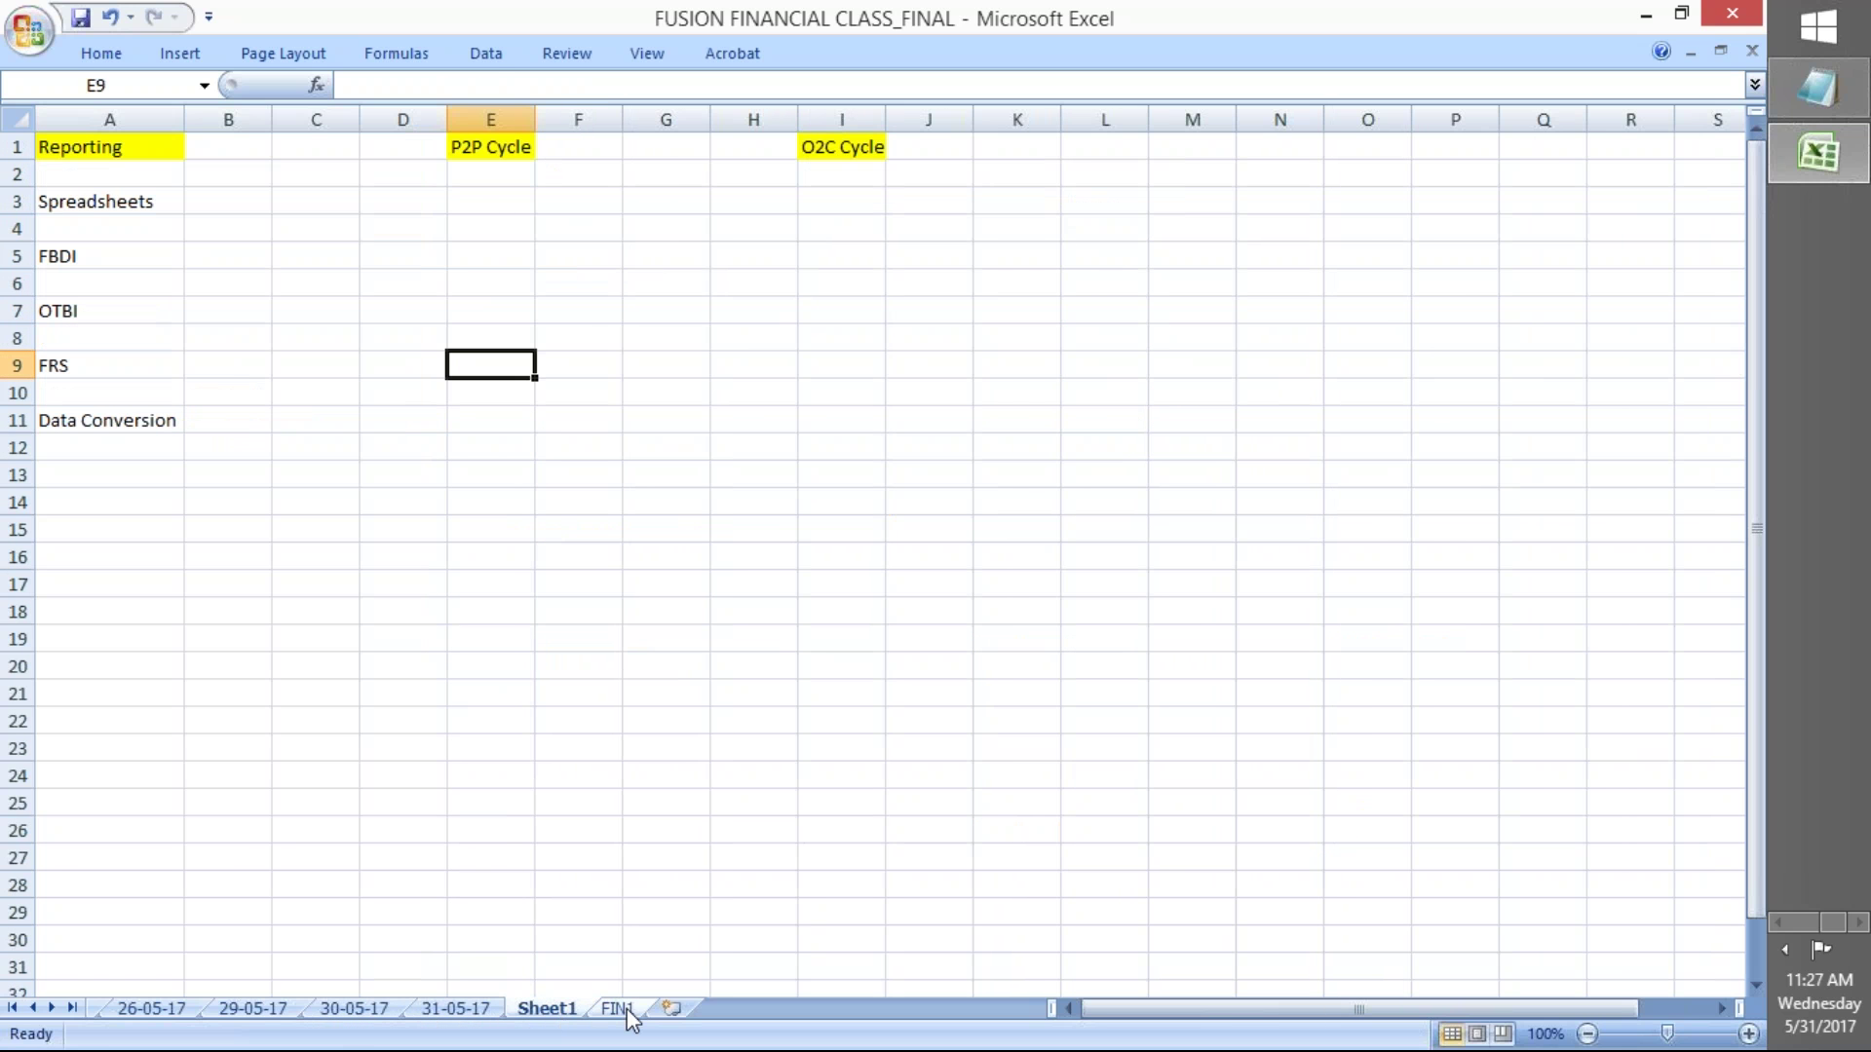
left_click(618, 1010)
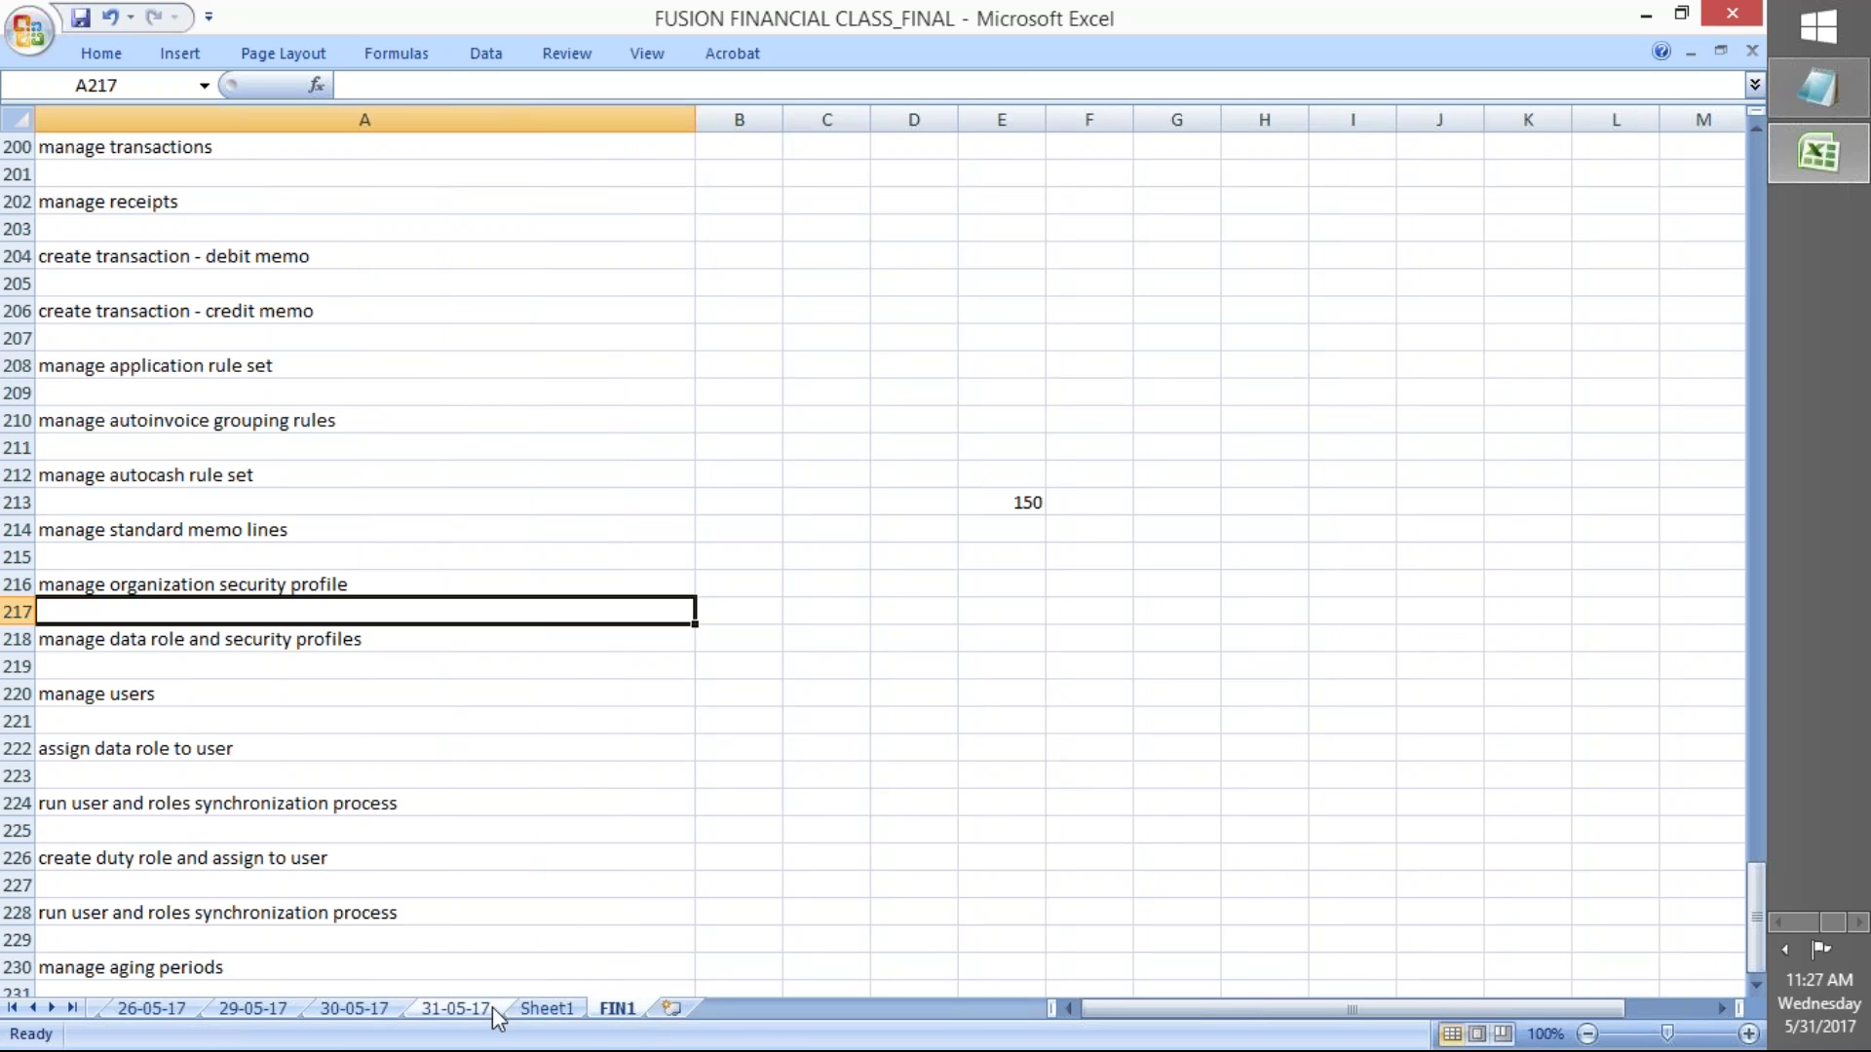
left_click(471, 1011)
left_click(538, 1010)
left_click(463, 1010)
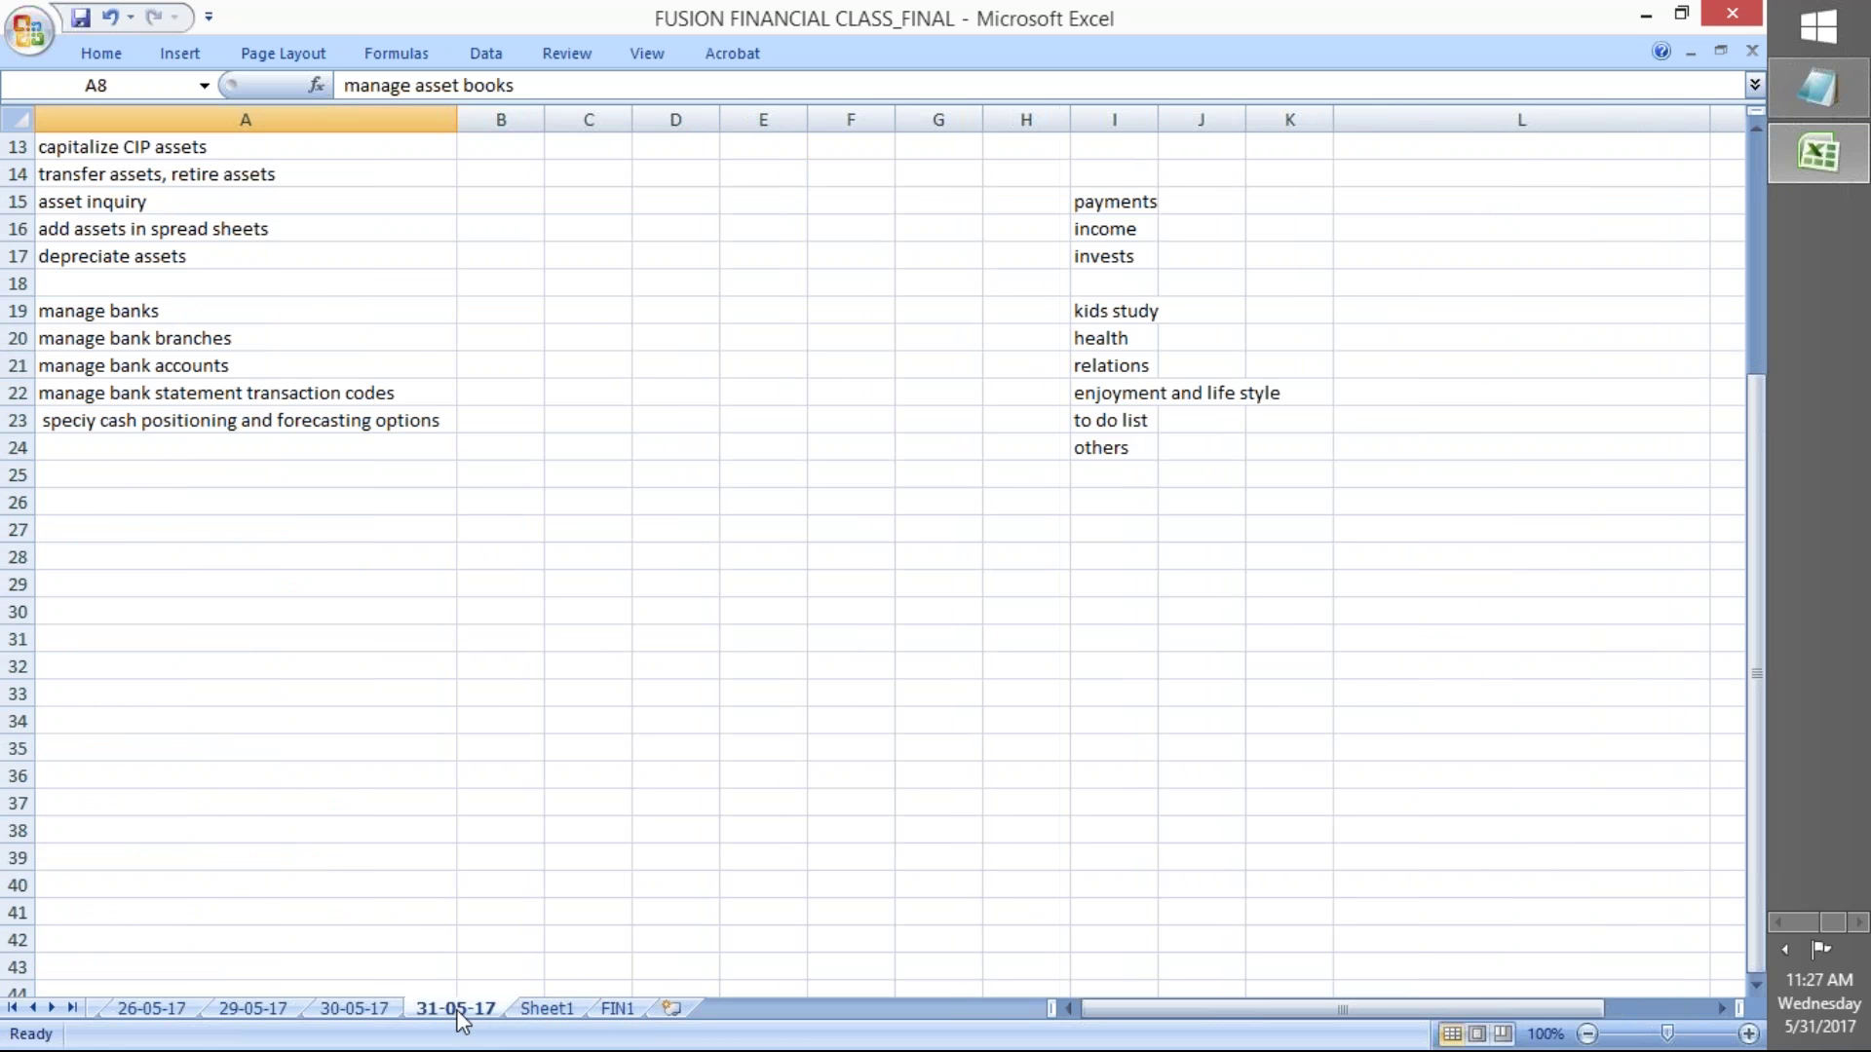
left_click(366, 889)
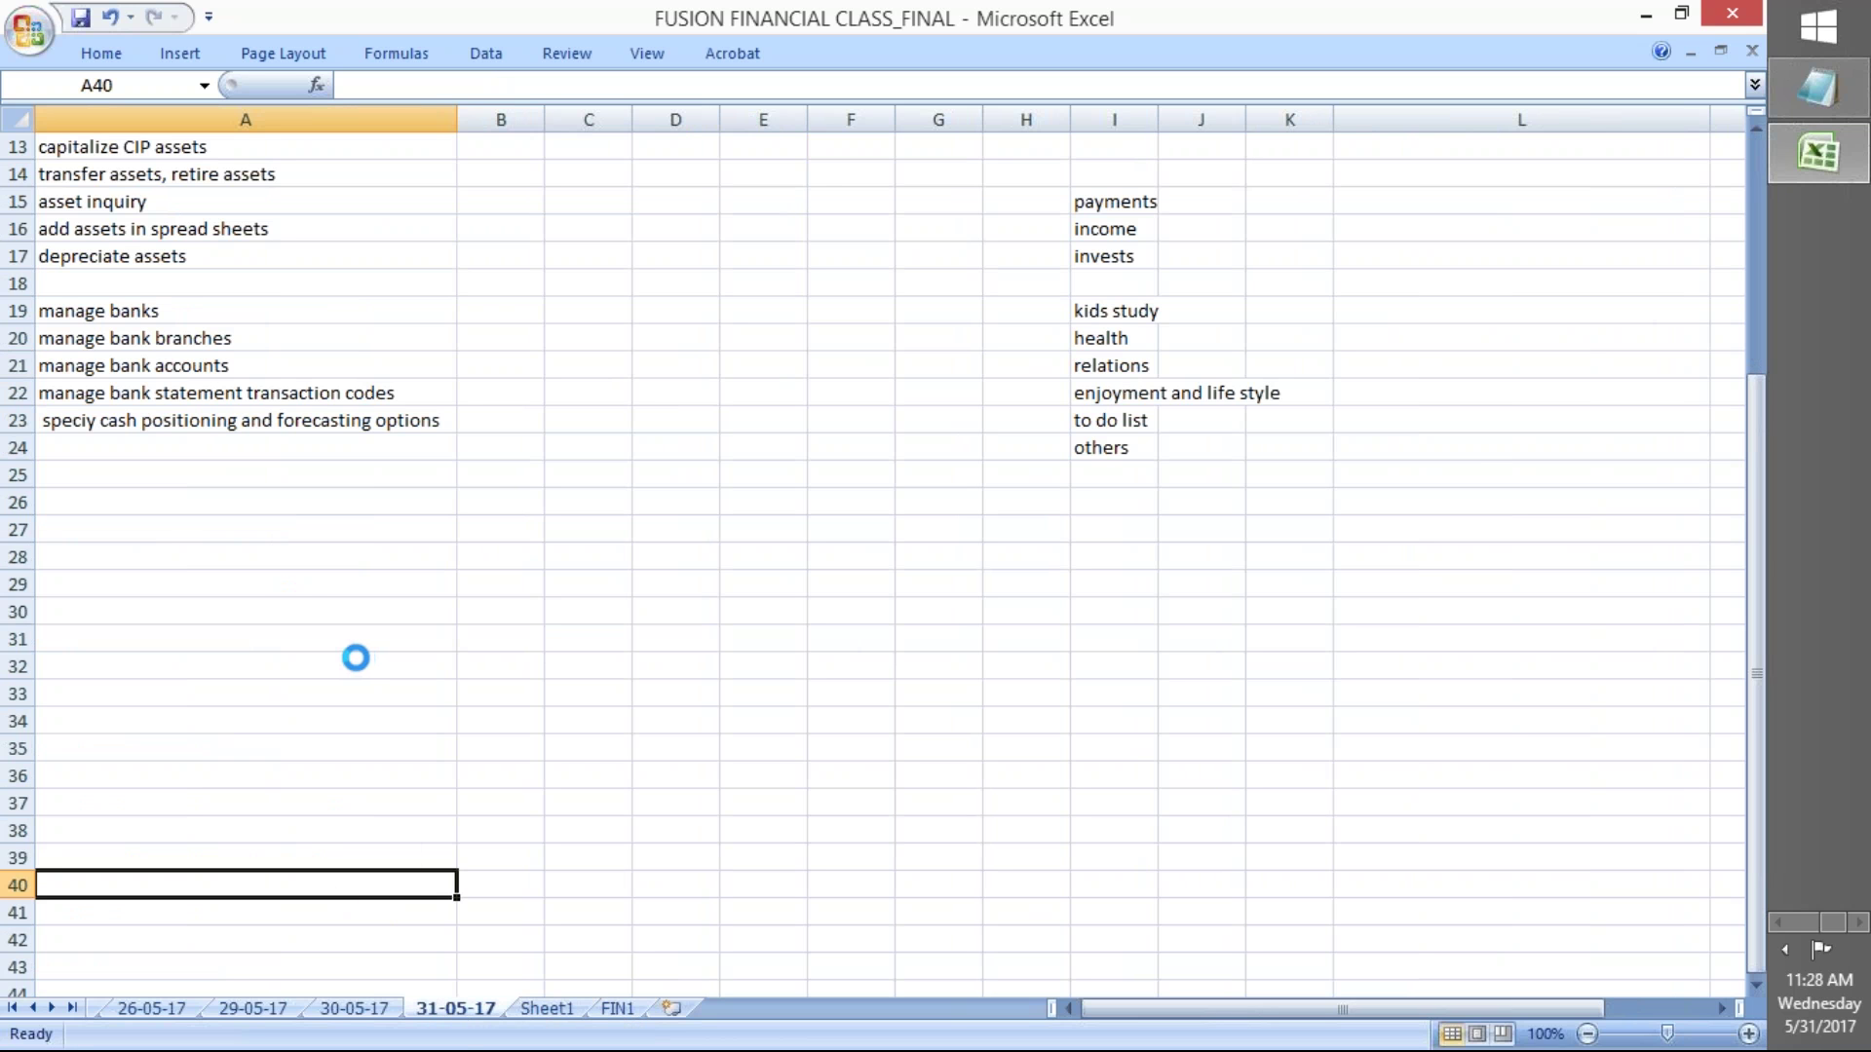
left_click(285, 585)
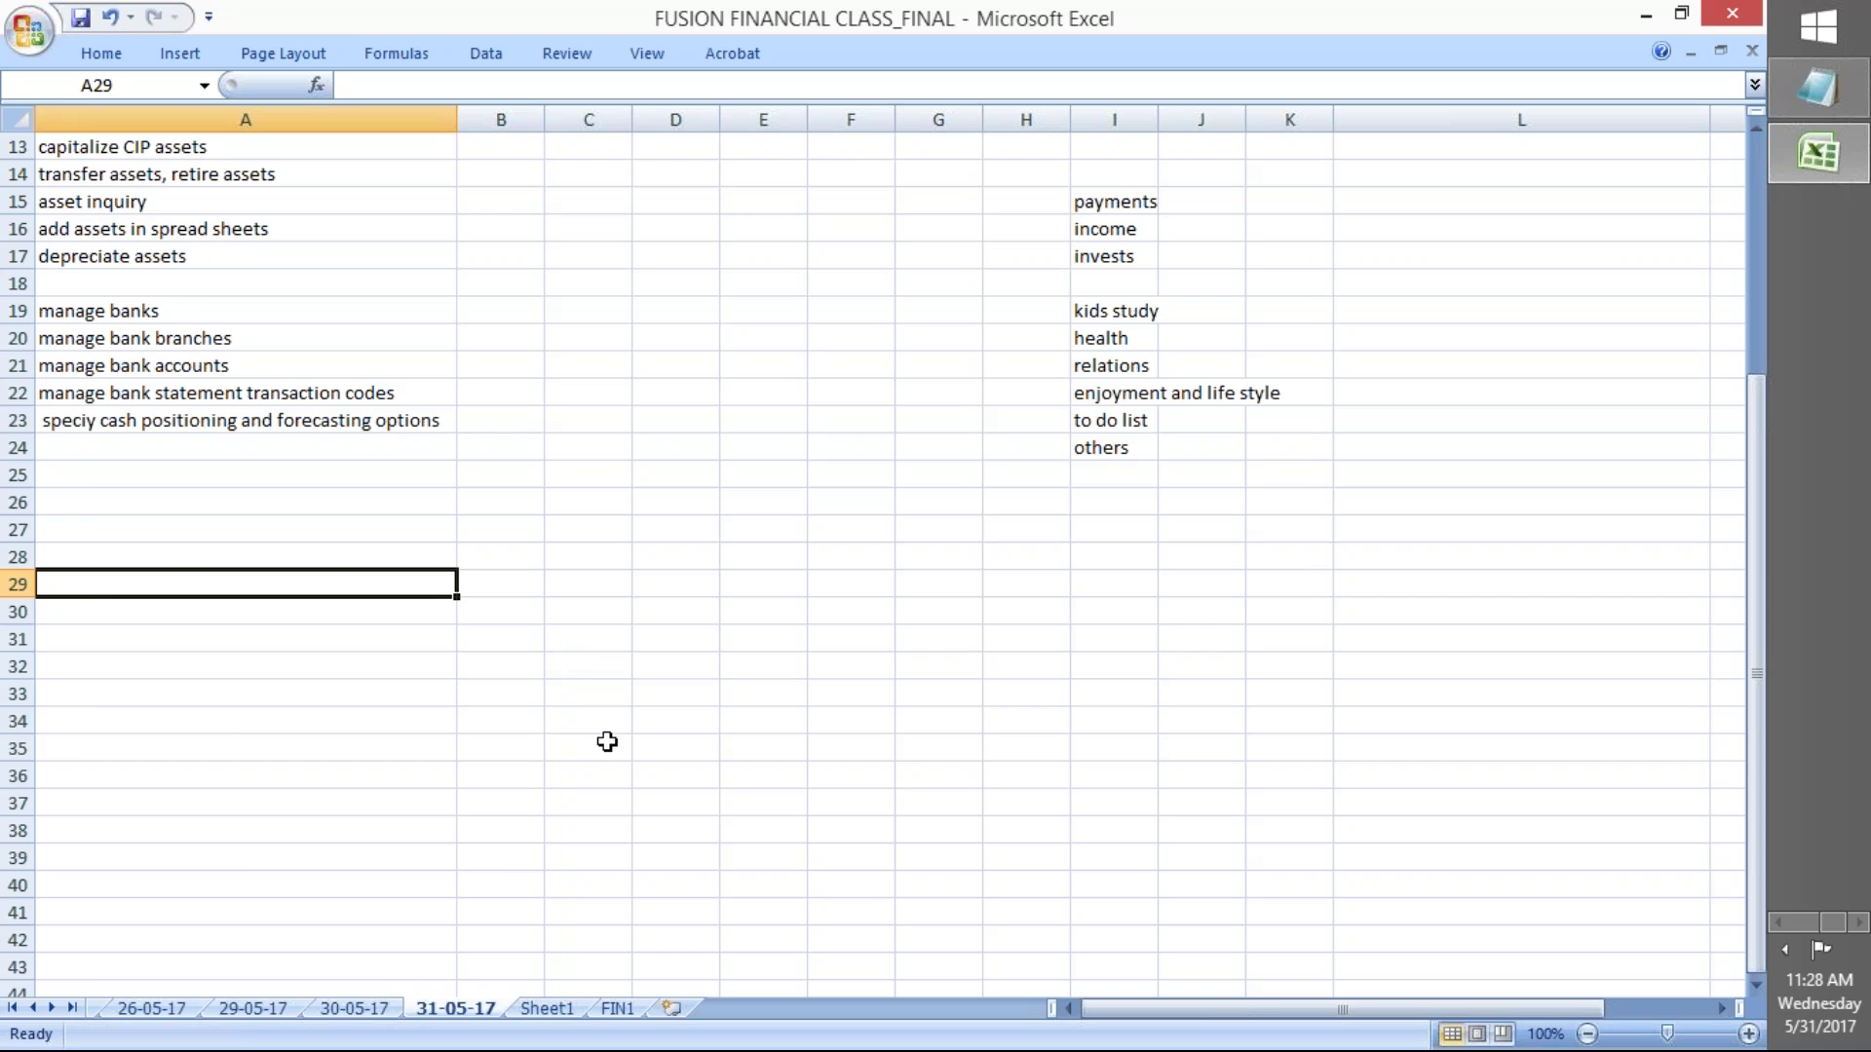
left_click(621, 1010)
left_click(533, 1013)
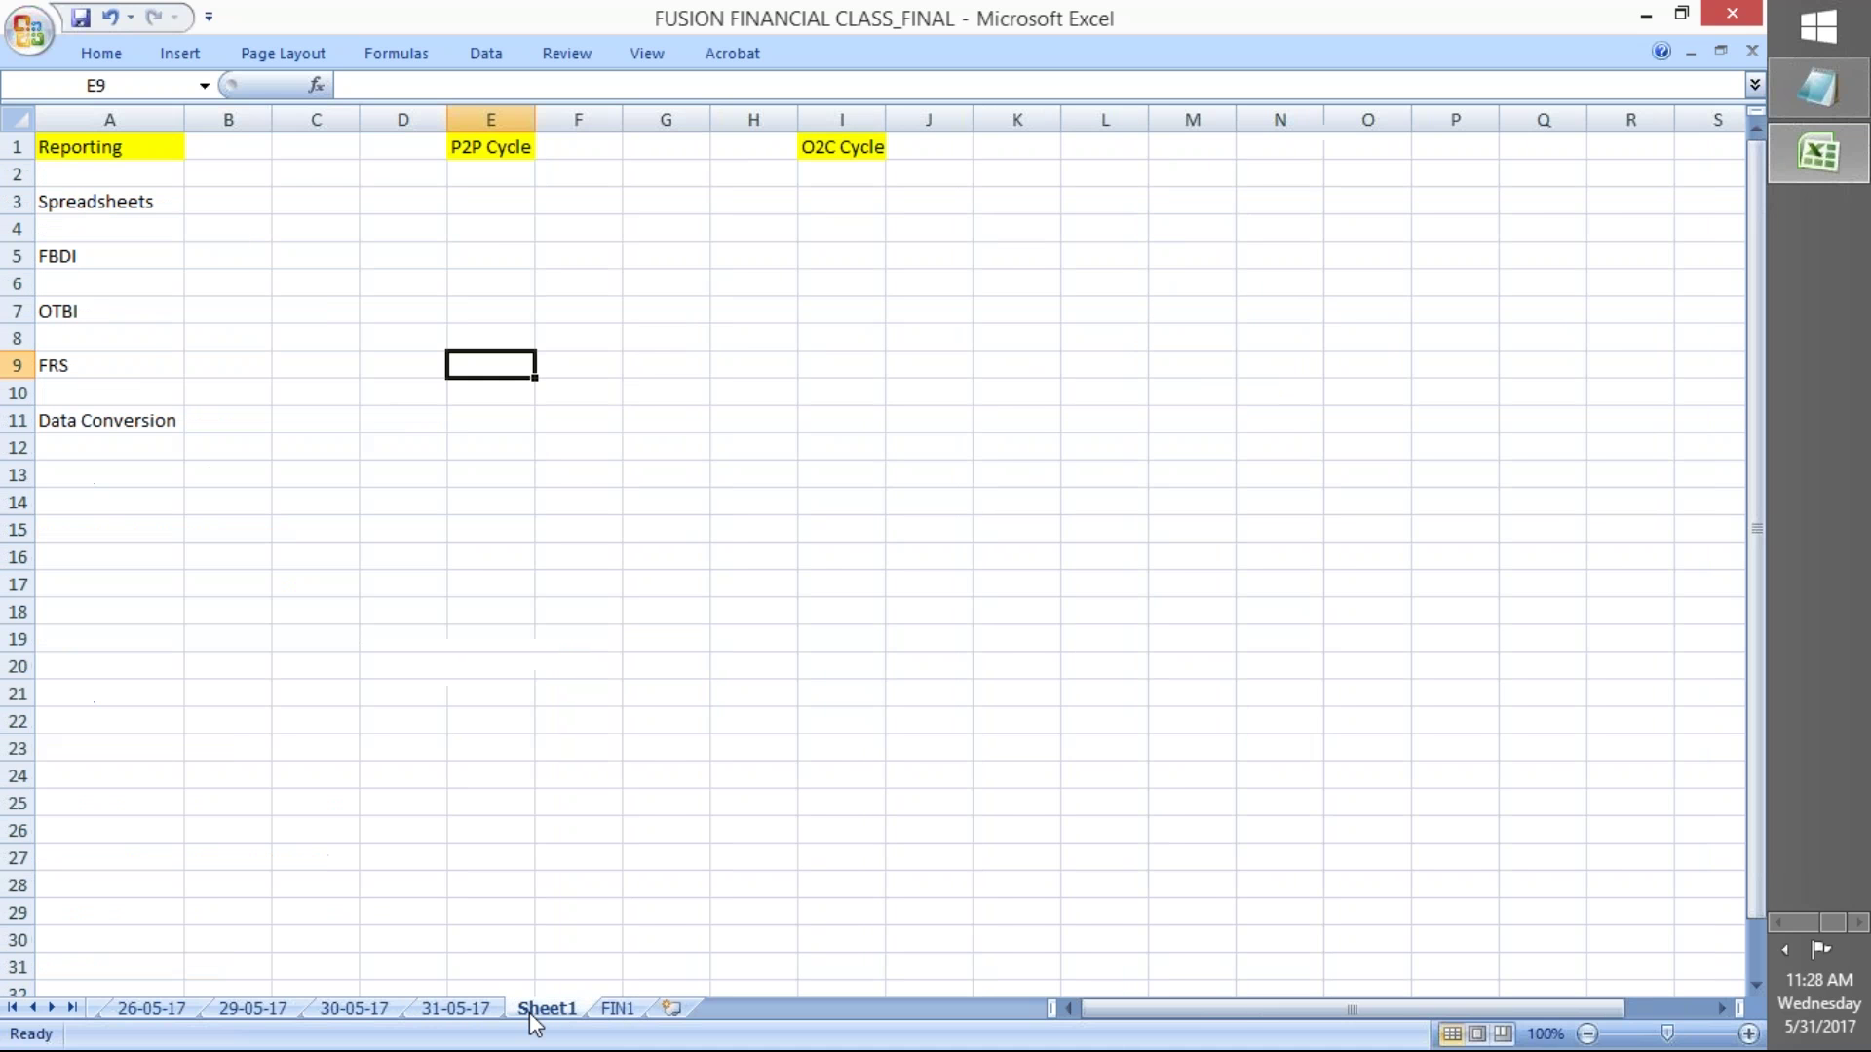
Widen column A of Sheet1 so the Reporting list fits comfortably.
left_click(103, 154)
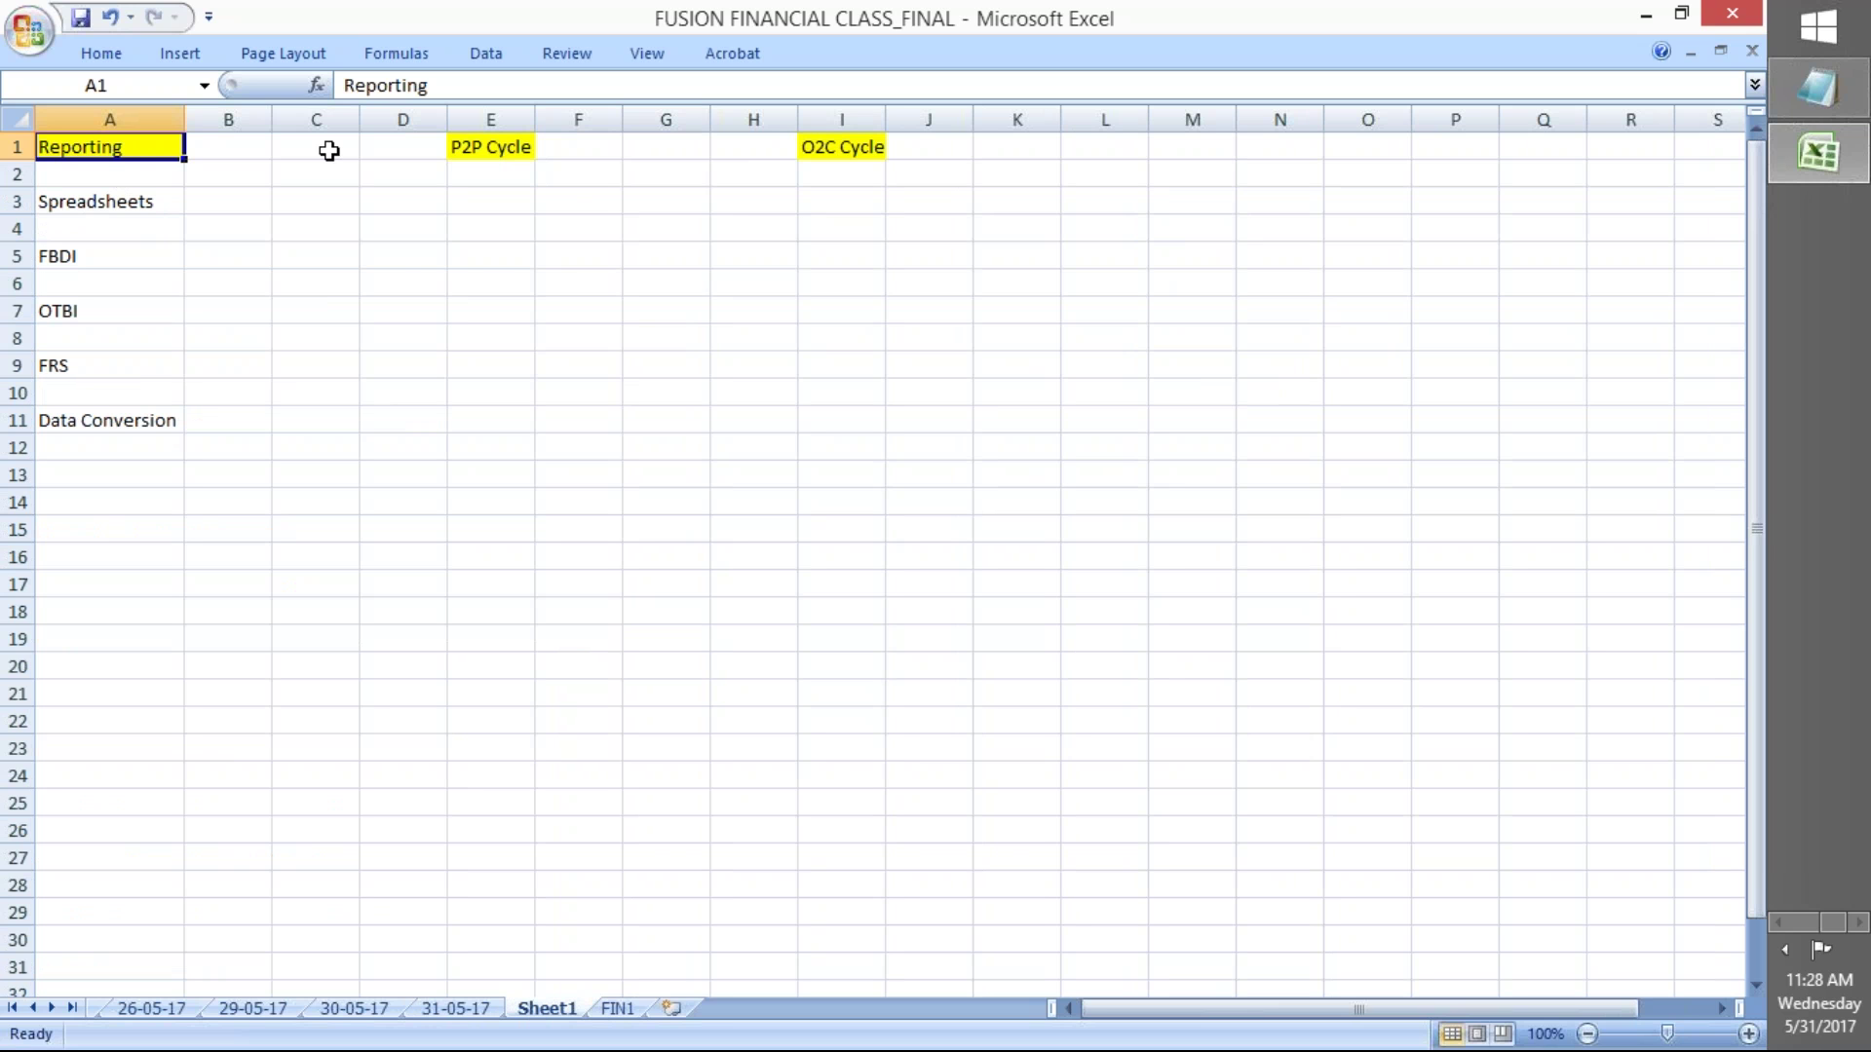
left_click(419, 310)
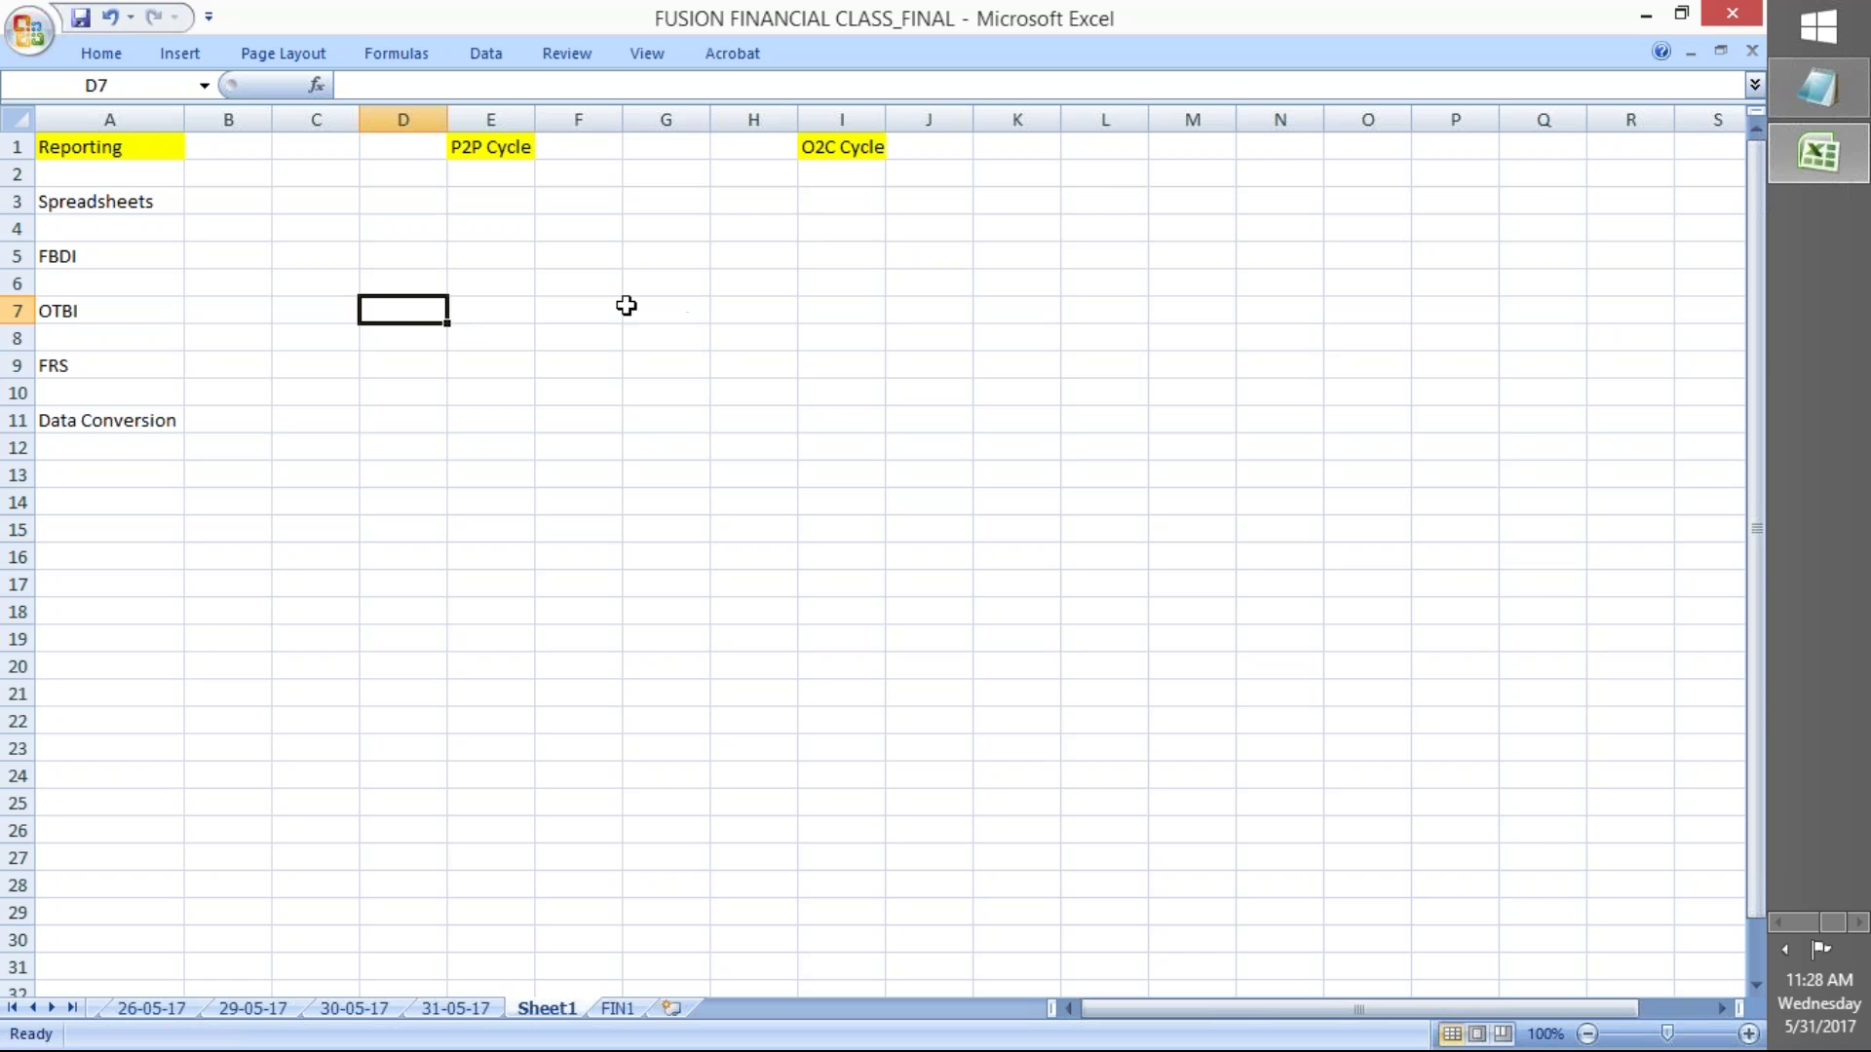
left_click_drag(179, 122, 227, 121)
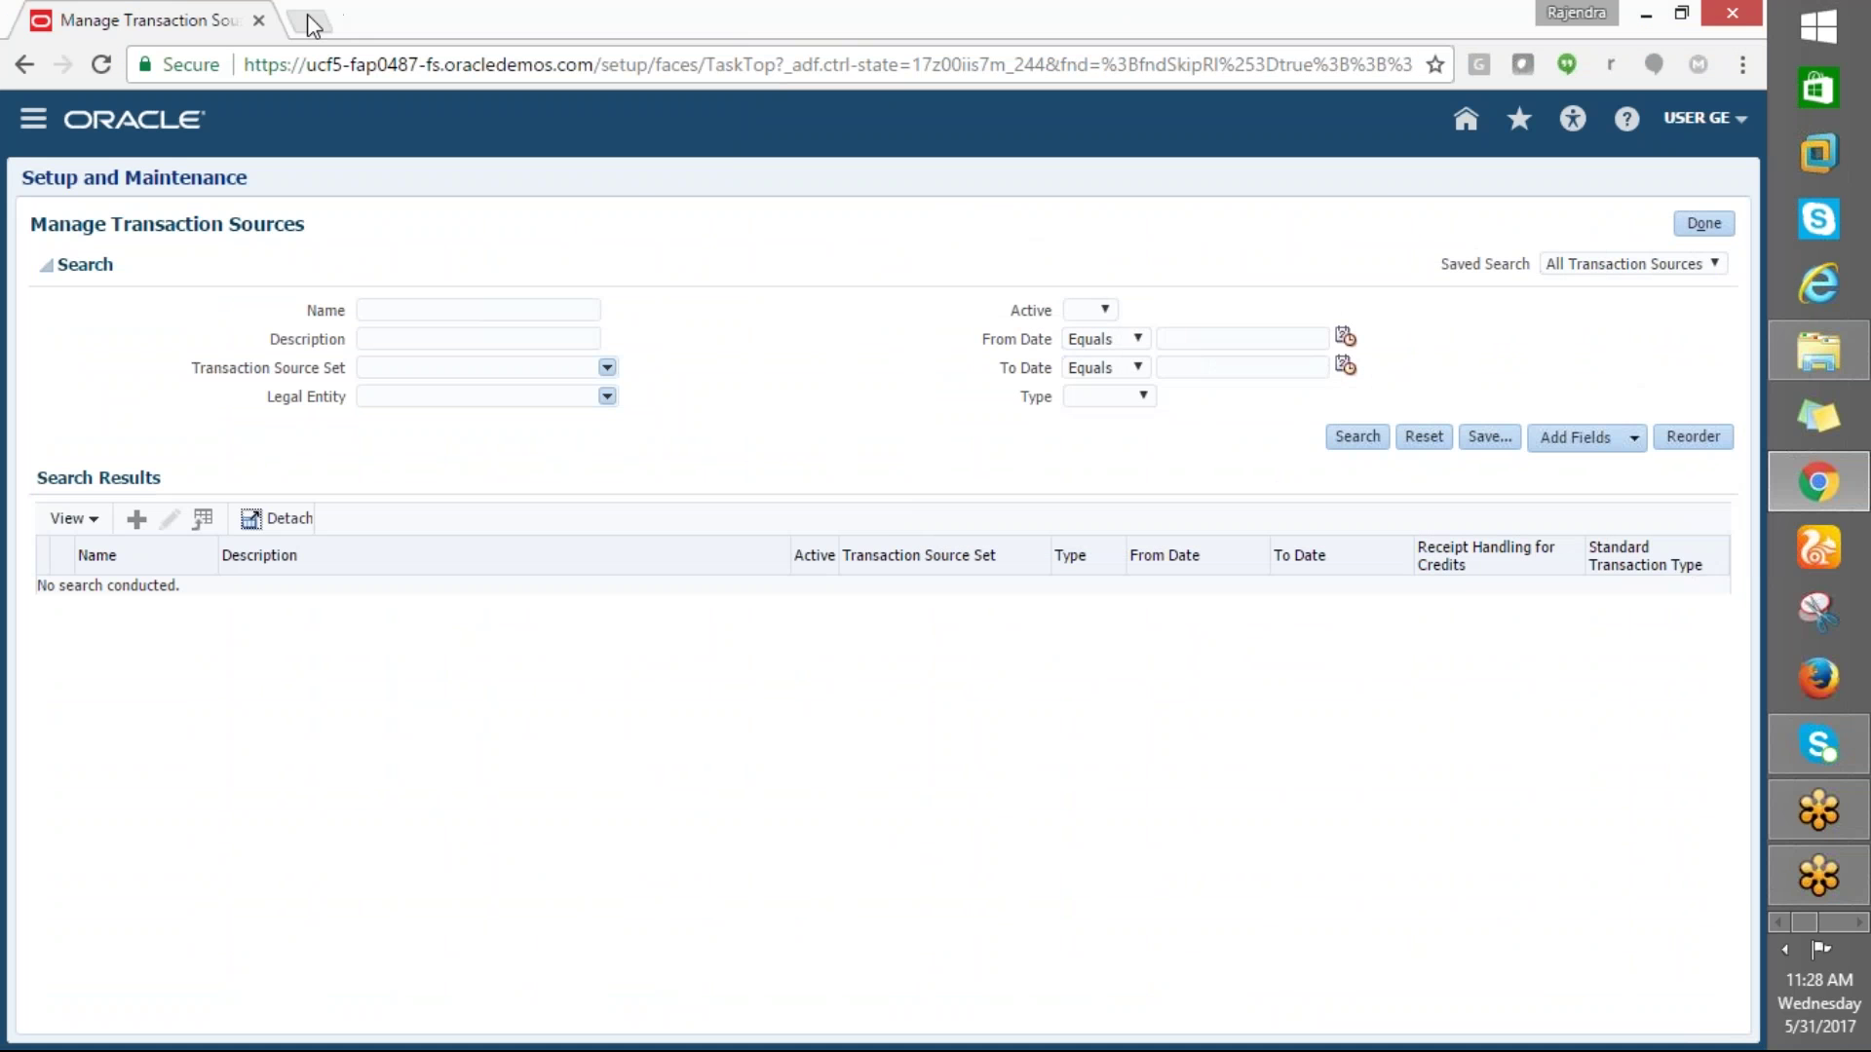
Open gmail in a new Chrome tab beside the Manage Transaction Sources tab, loading the Google sign-in page.
left_click(308, 22)
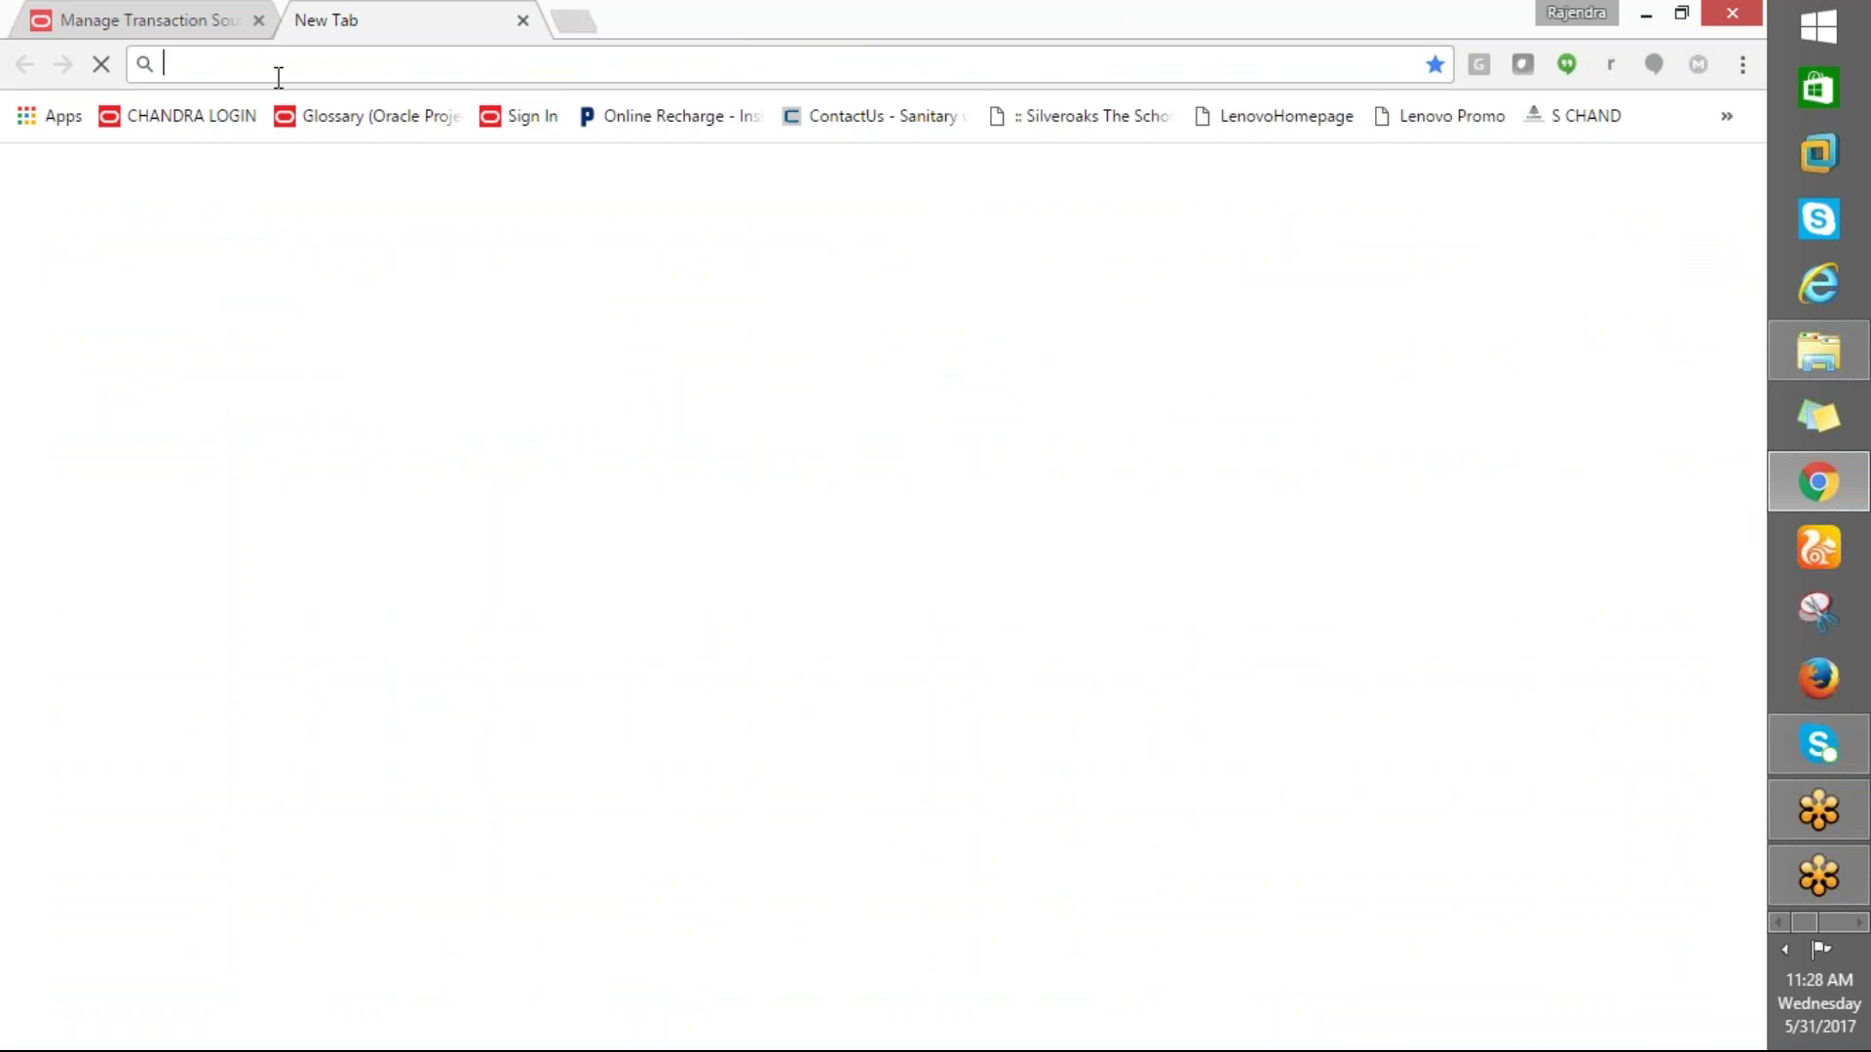
type("gmail")
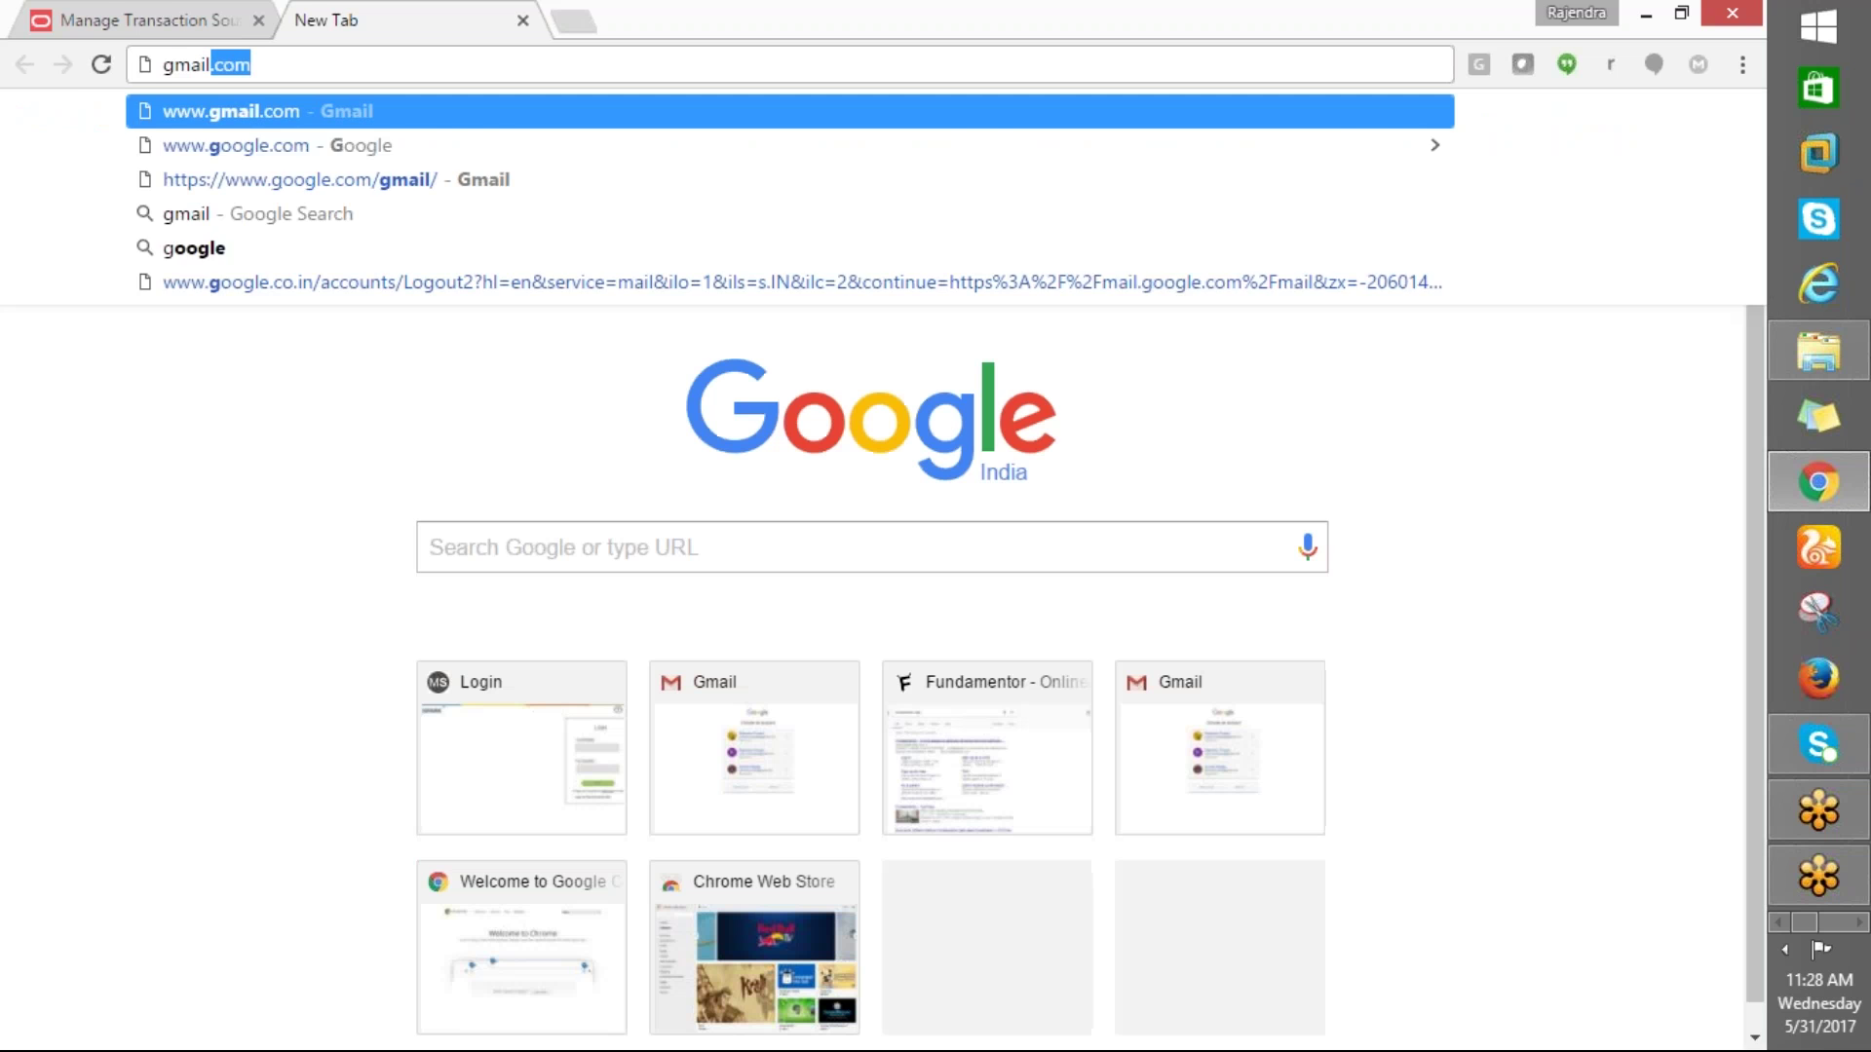
key("Return")
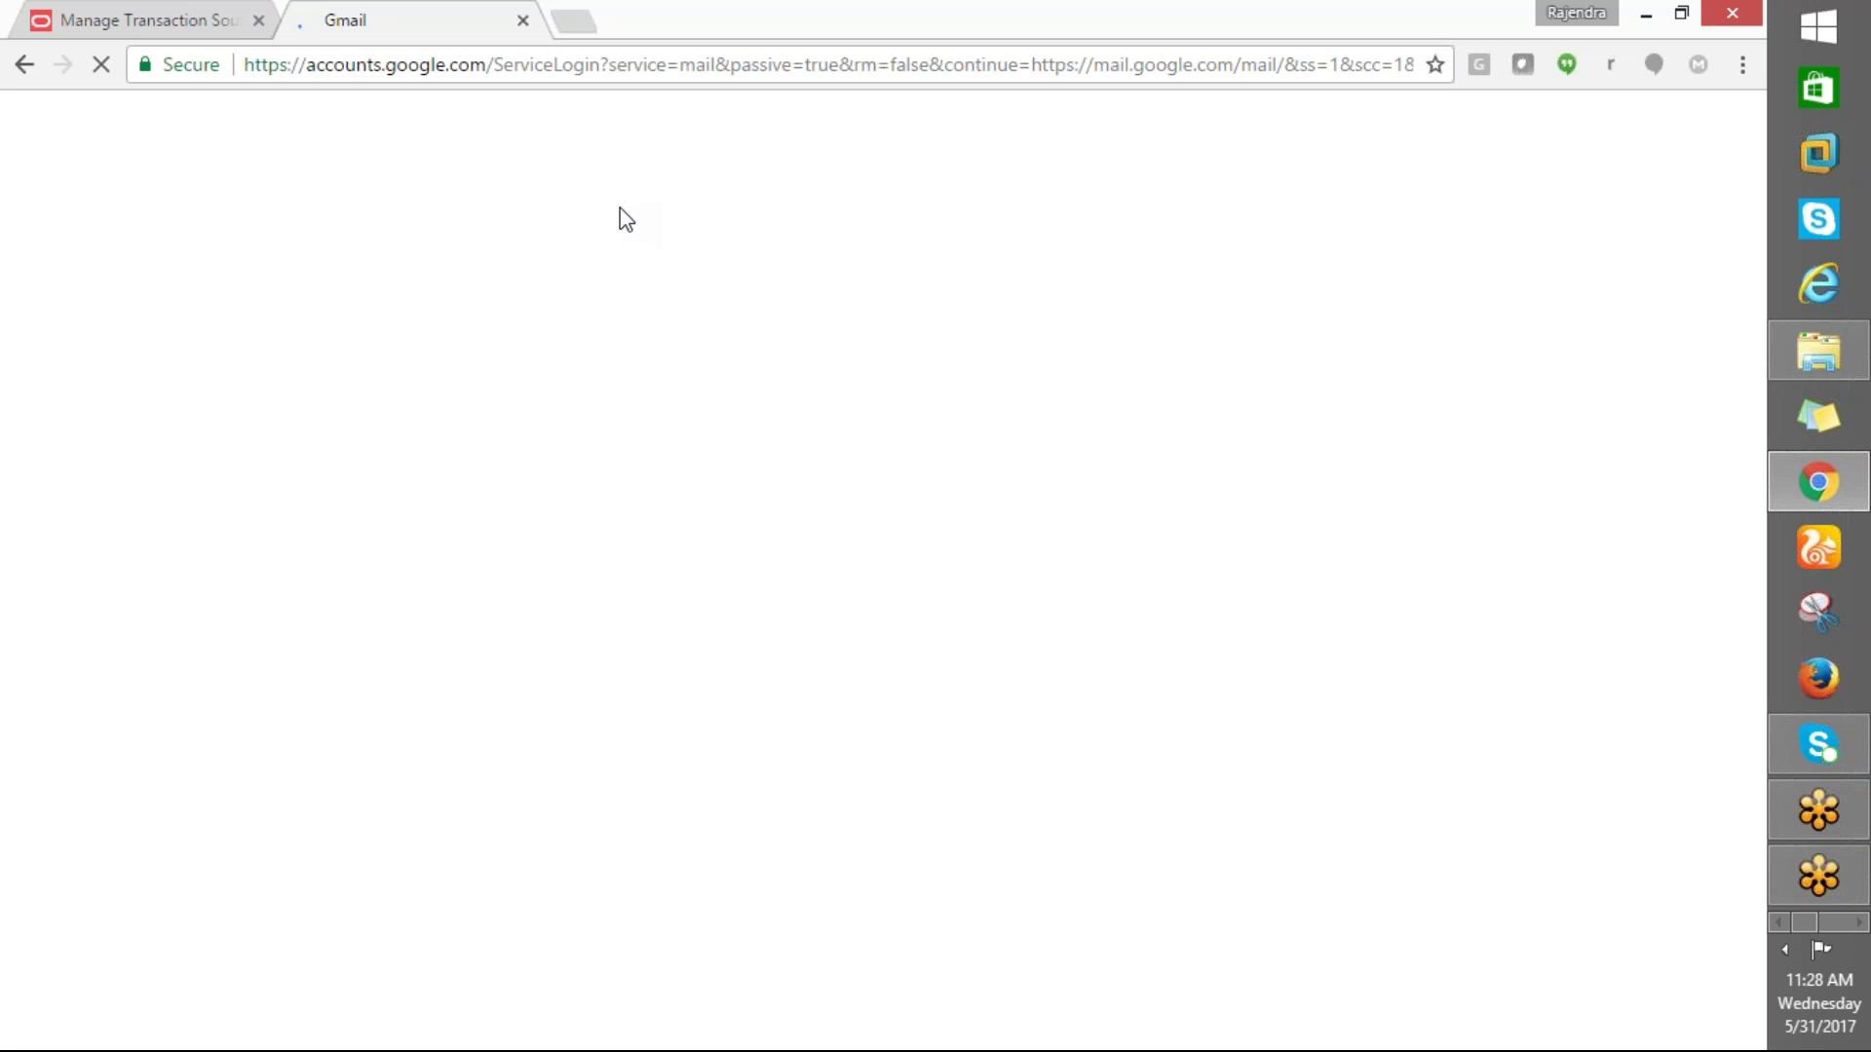
left_click(104, 20)
left_click(314, 21)
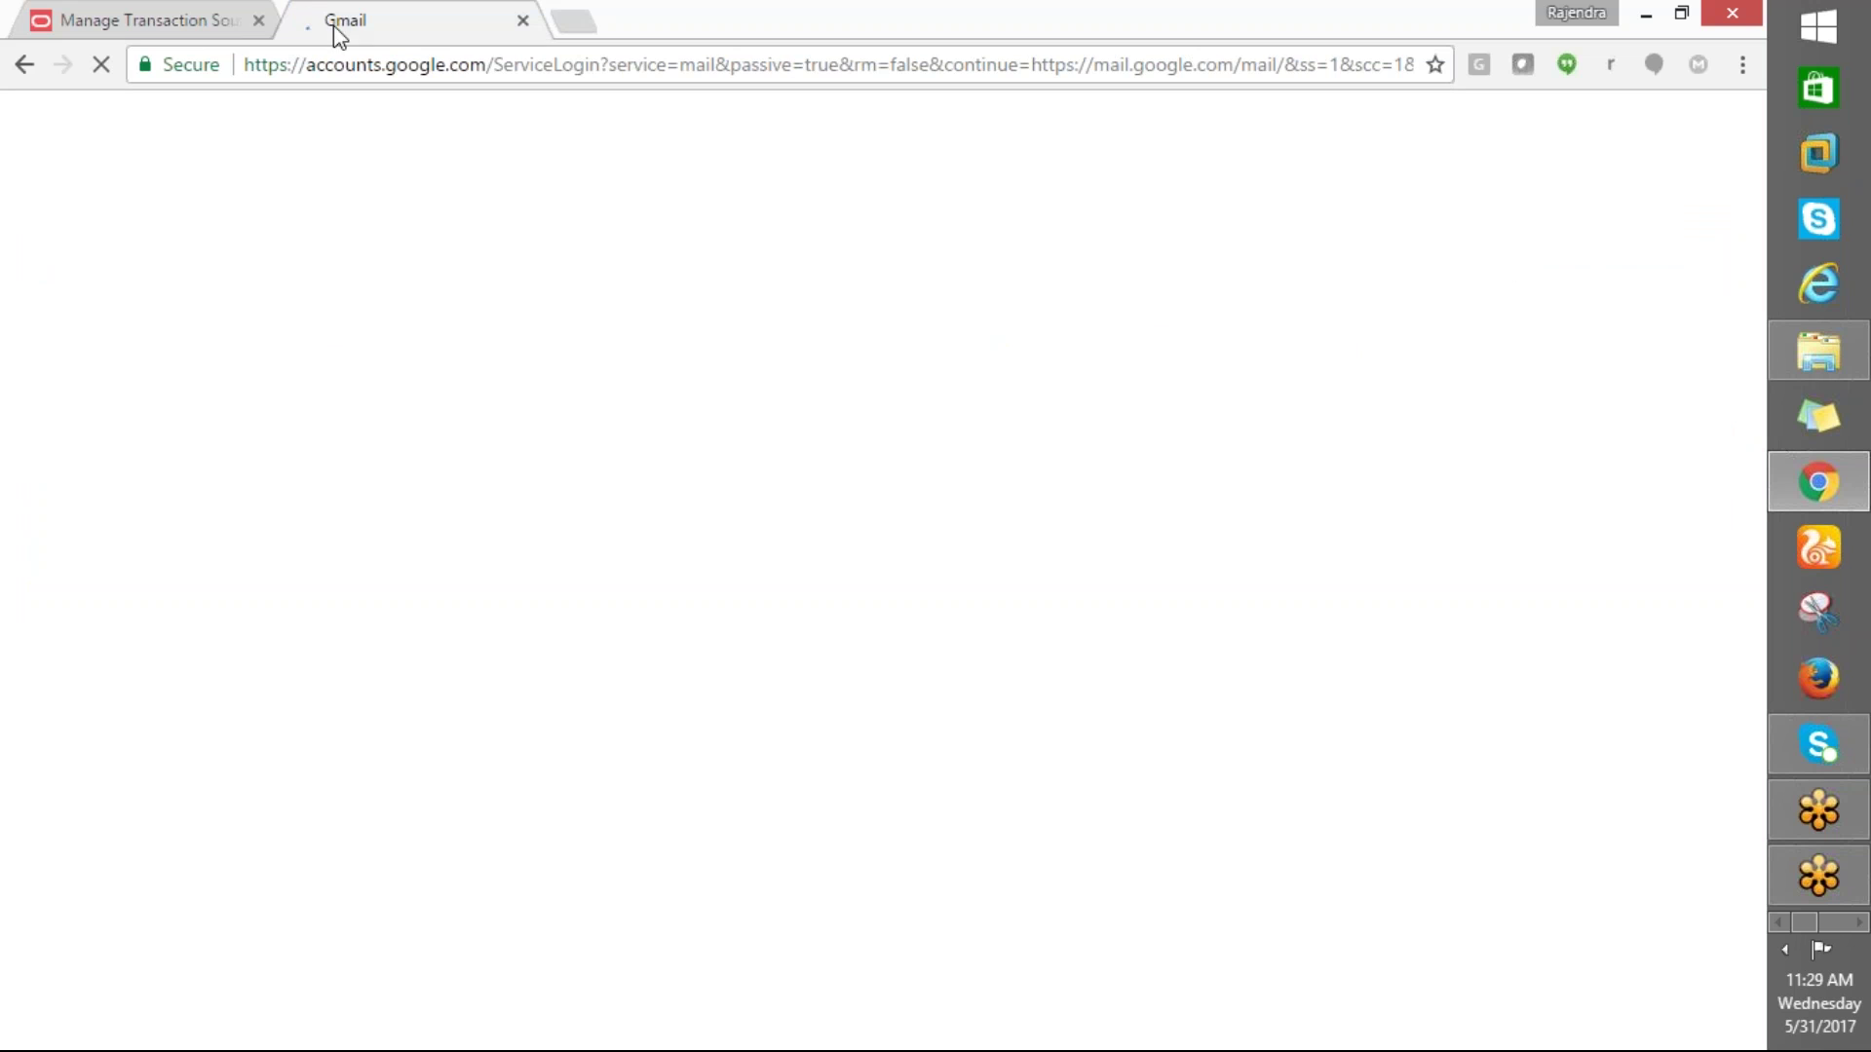